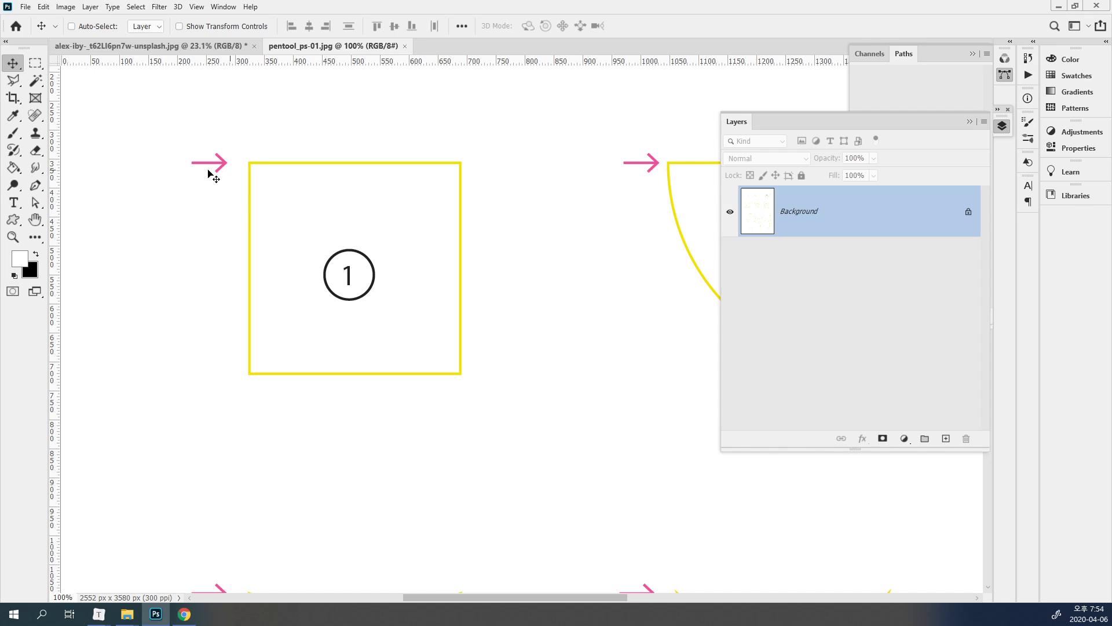
- Set up the Pen tool in Path mode with the path display color set to Default
click(36, 192)
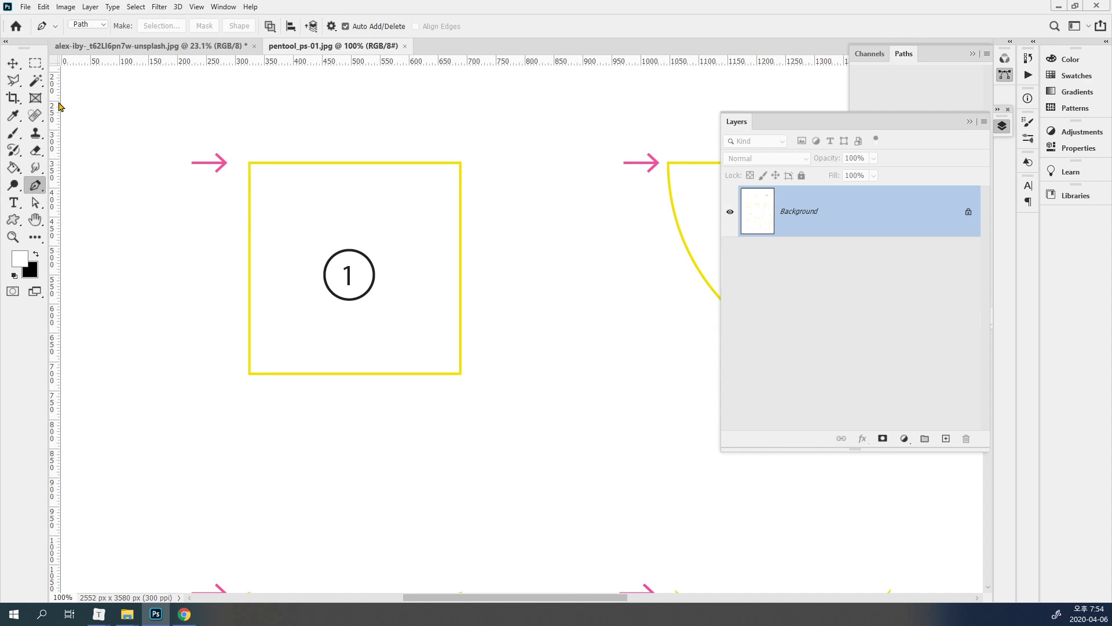
click(81, 25)
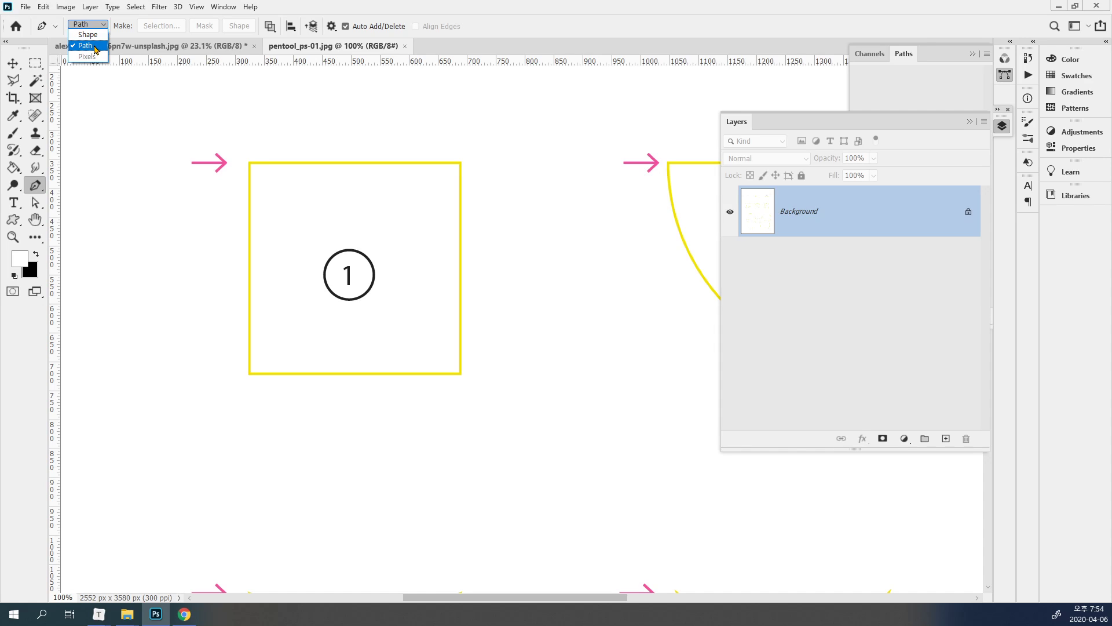
click(95, 46)
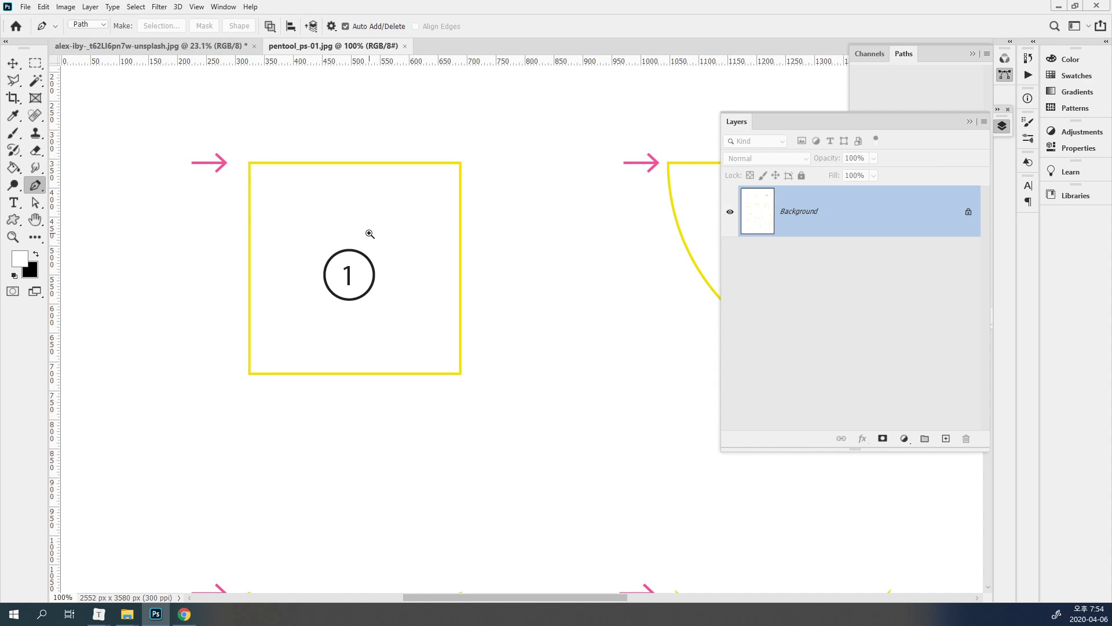
drag(367, 230, 415, 234)
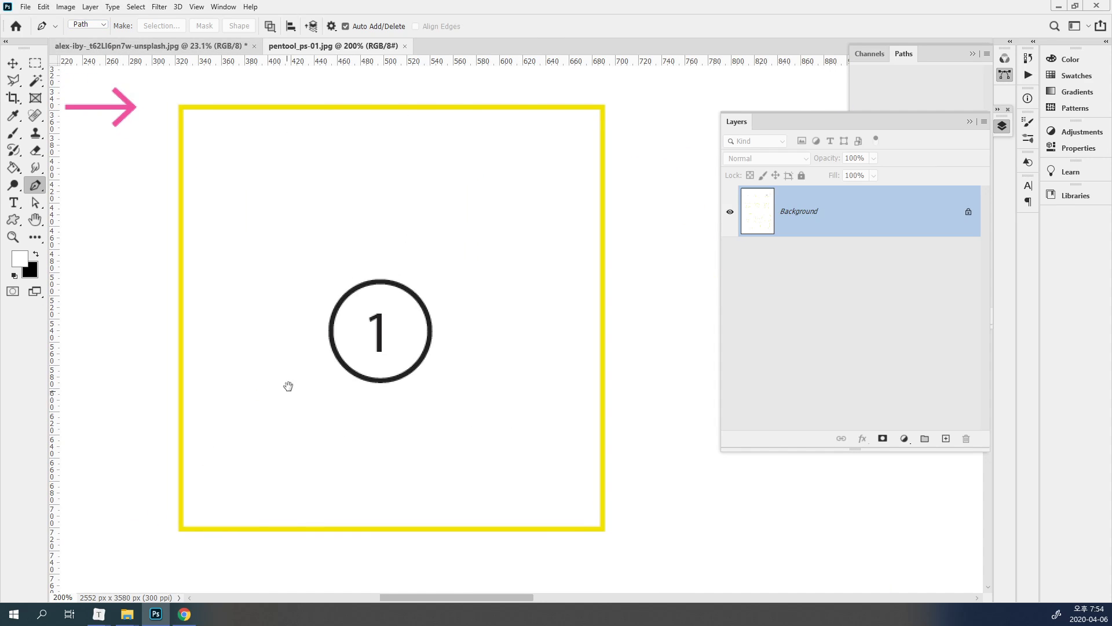
click(331, 26)
click(341, 75)
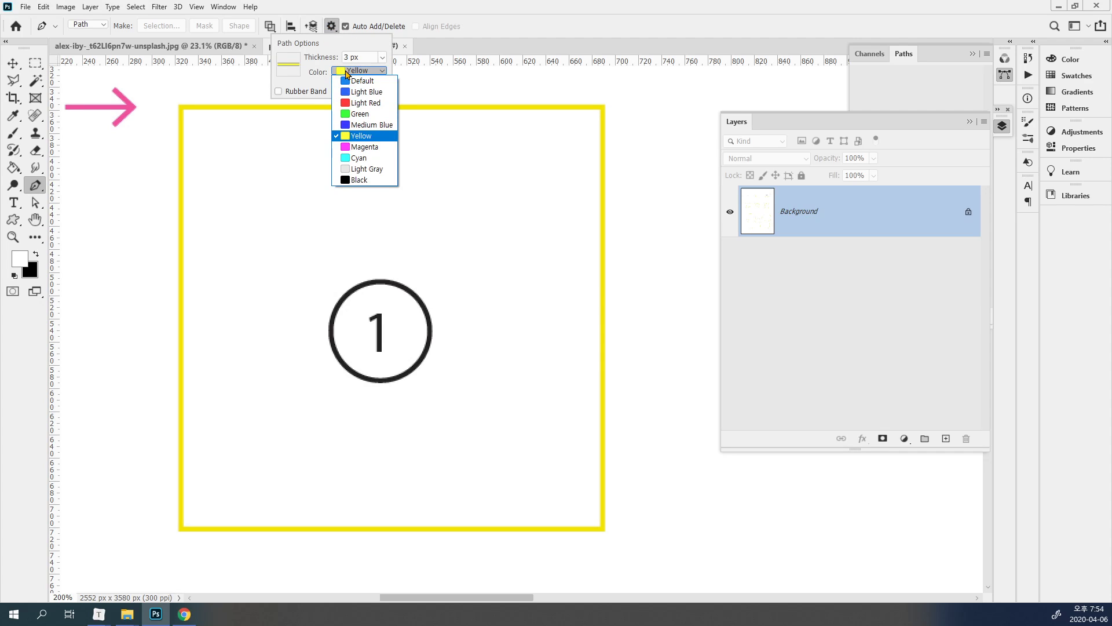
click(376, 82)
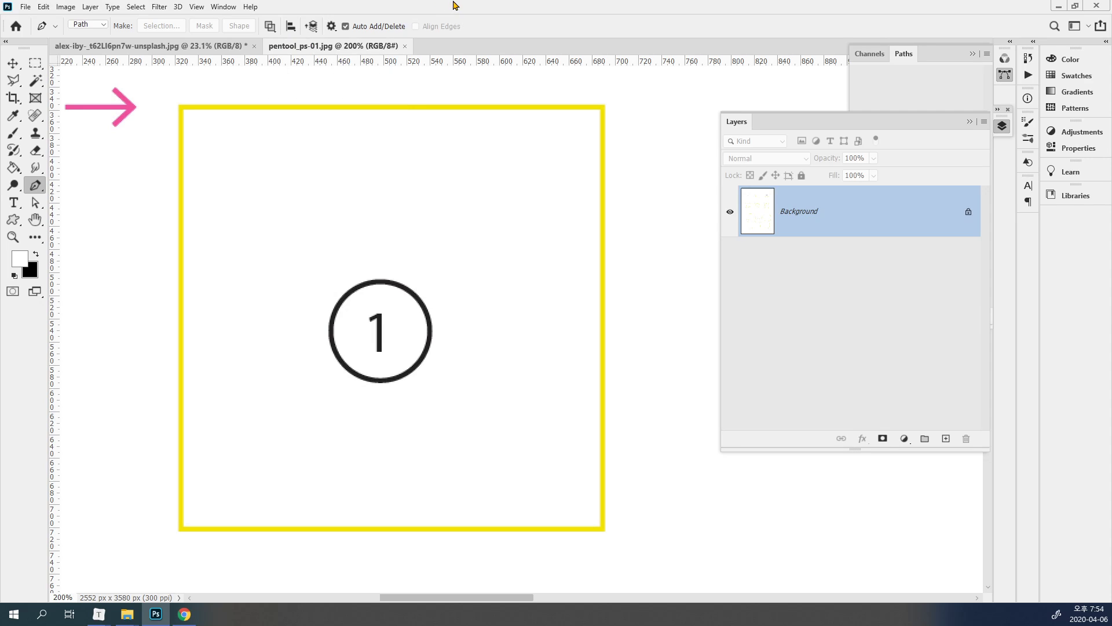
- Trace a straight path segment along the top edge of square 1, starting at the corner beside the arrow
click(182, 108)
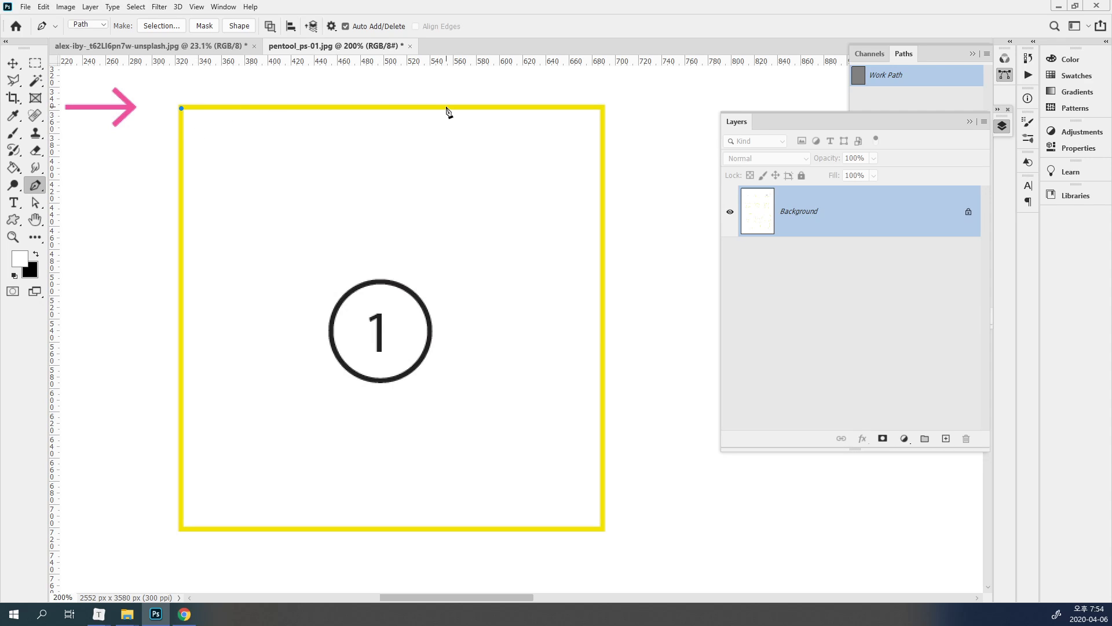
click(601, 109)
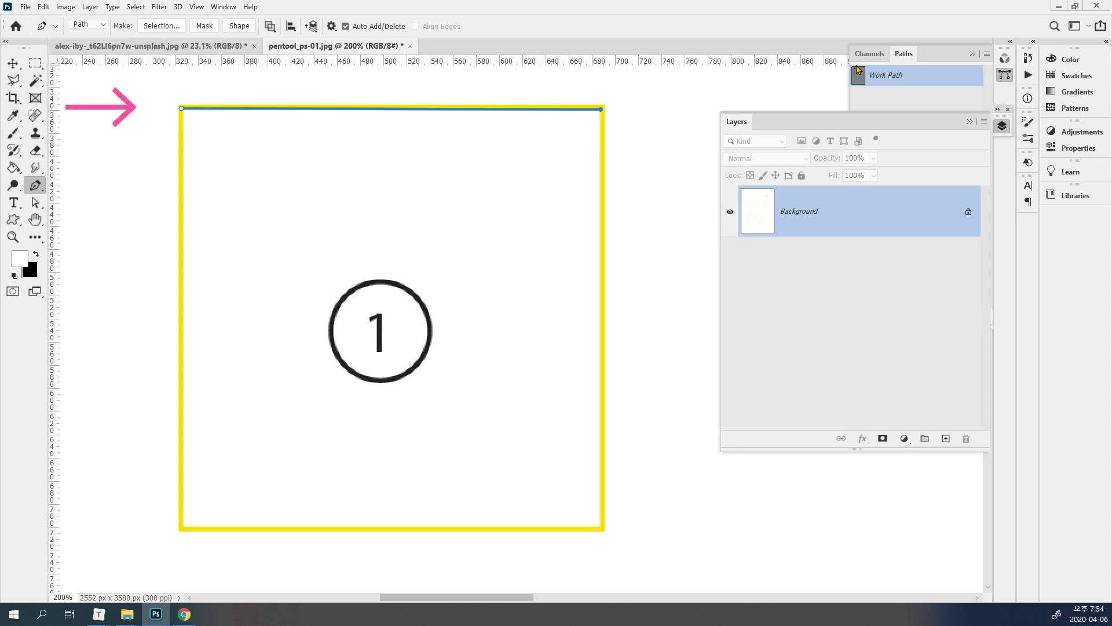
- Set the path thumbnails to the largest size
click(986, 54)
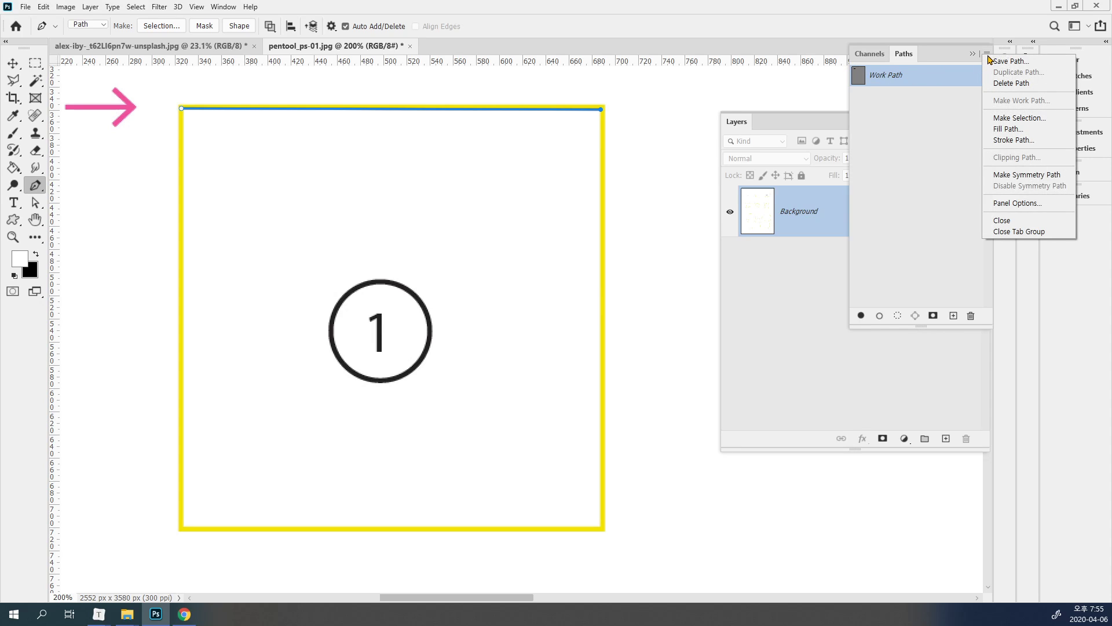
click(1018, 204)
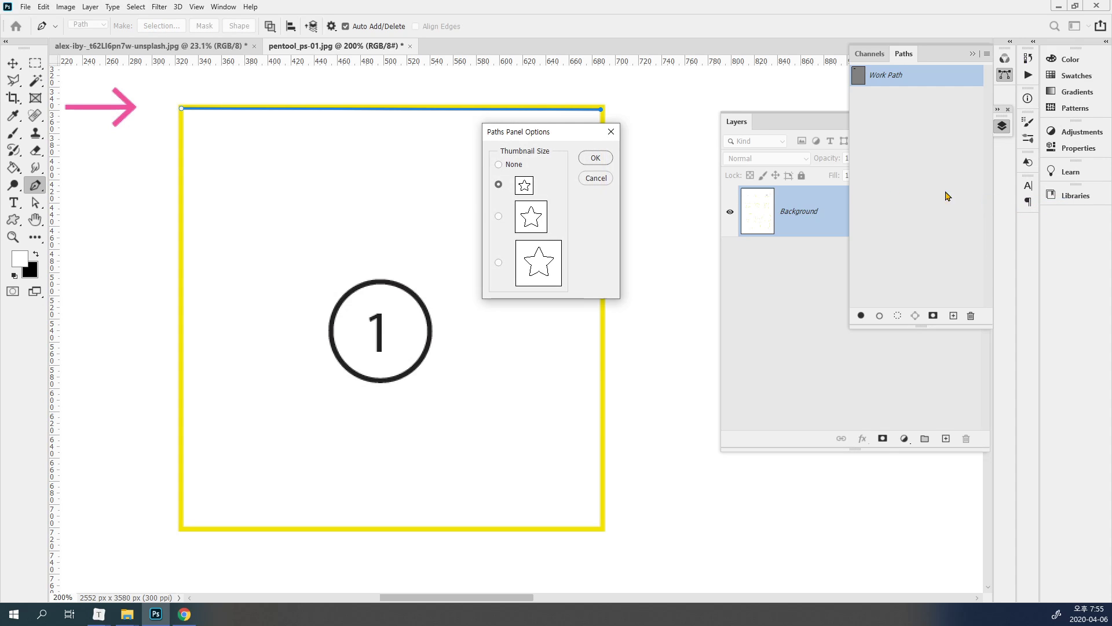
click(499, 264)
click(595, 158)
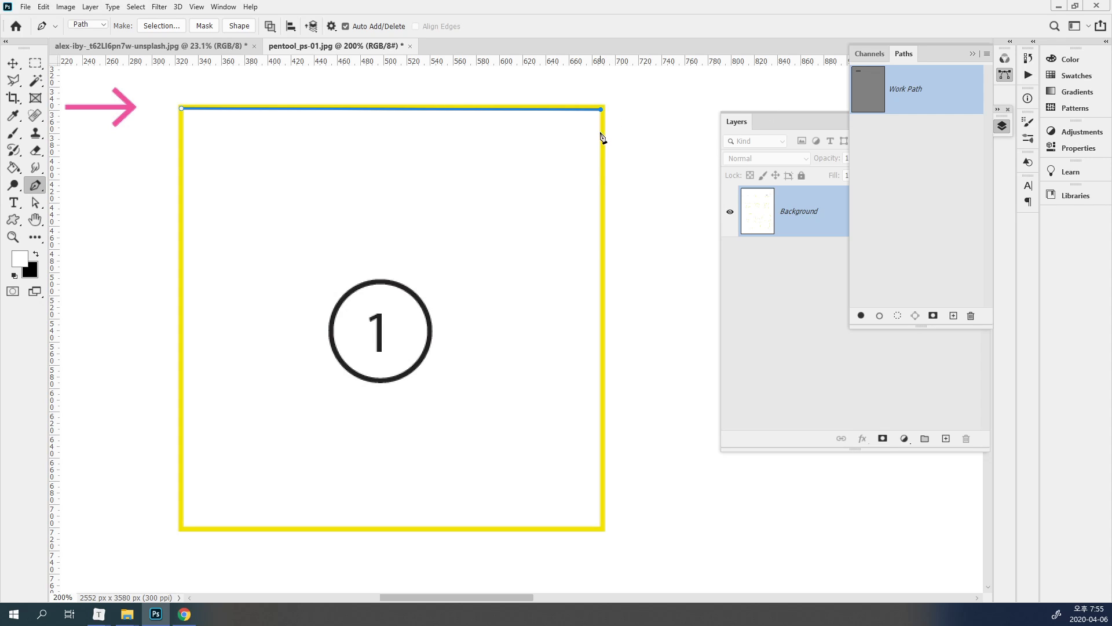
- Continue the path through the two bottom corners of square 1 and close it at the starting anchor, keeping Path mode
click(602, 529)
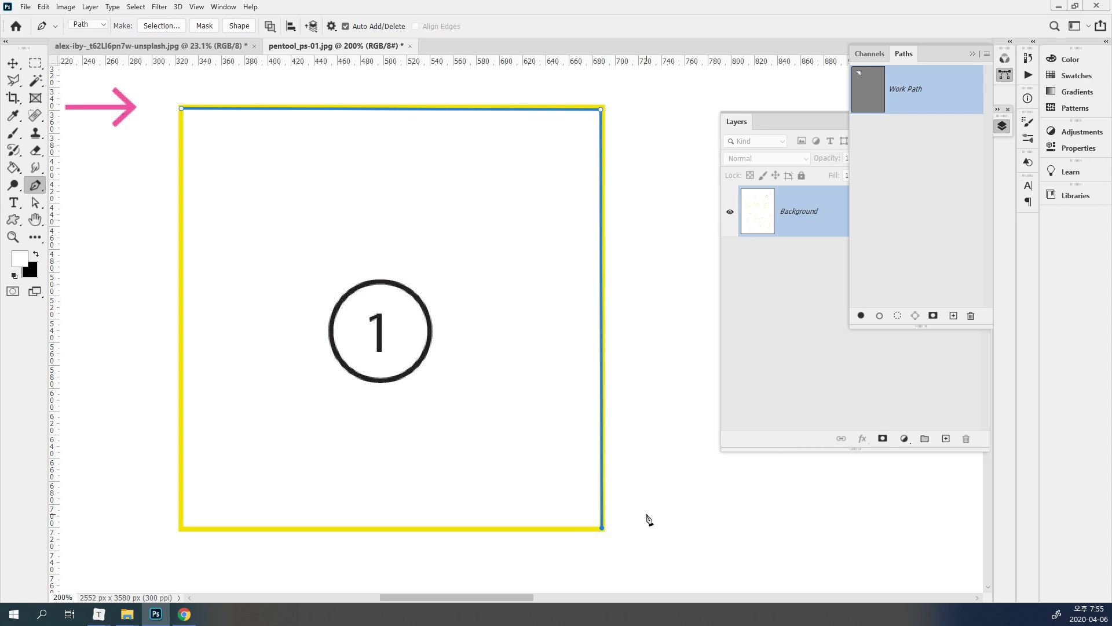
click(182, 527)
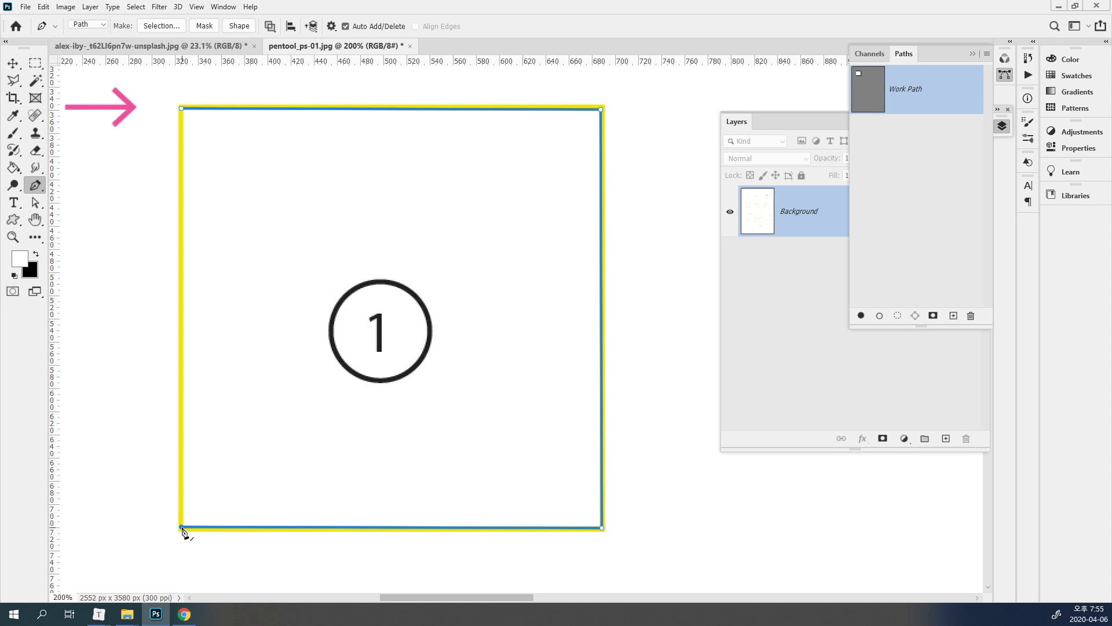
click(182, 109)
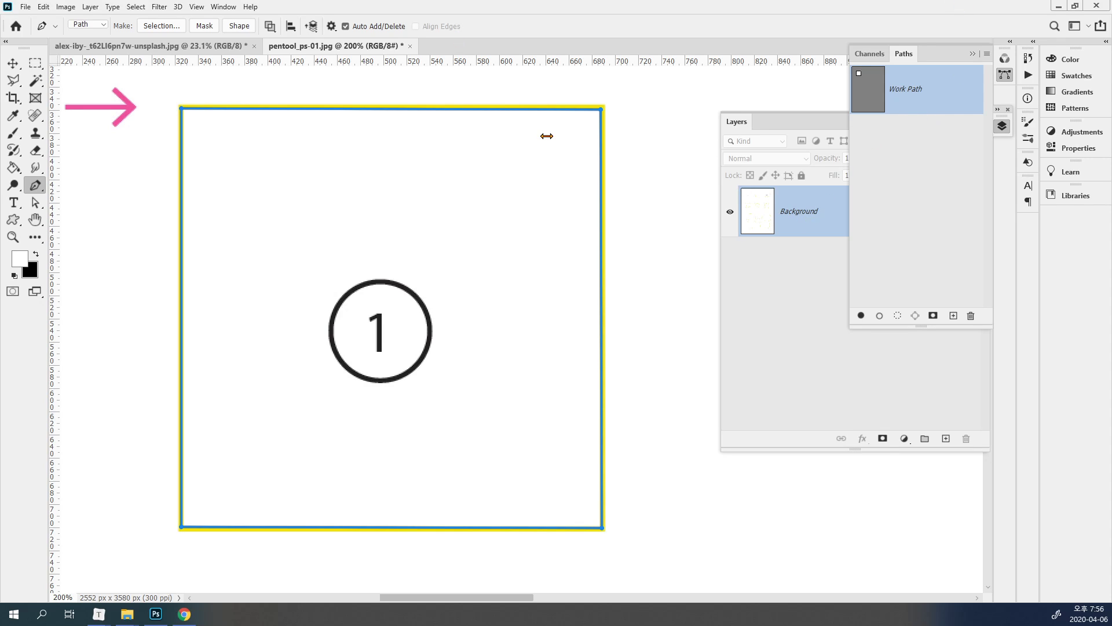
click(98, 26)
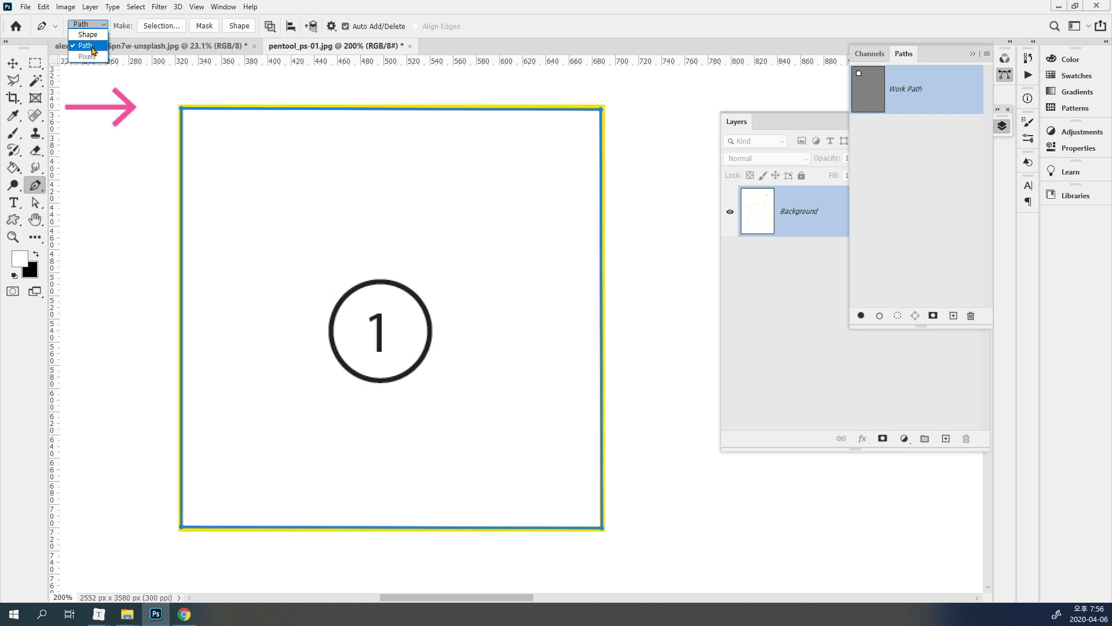
click(93, 51)
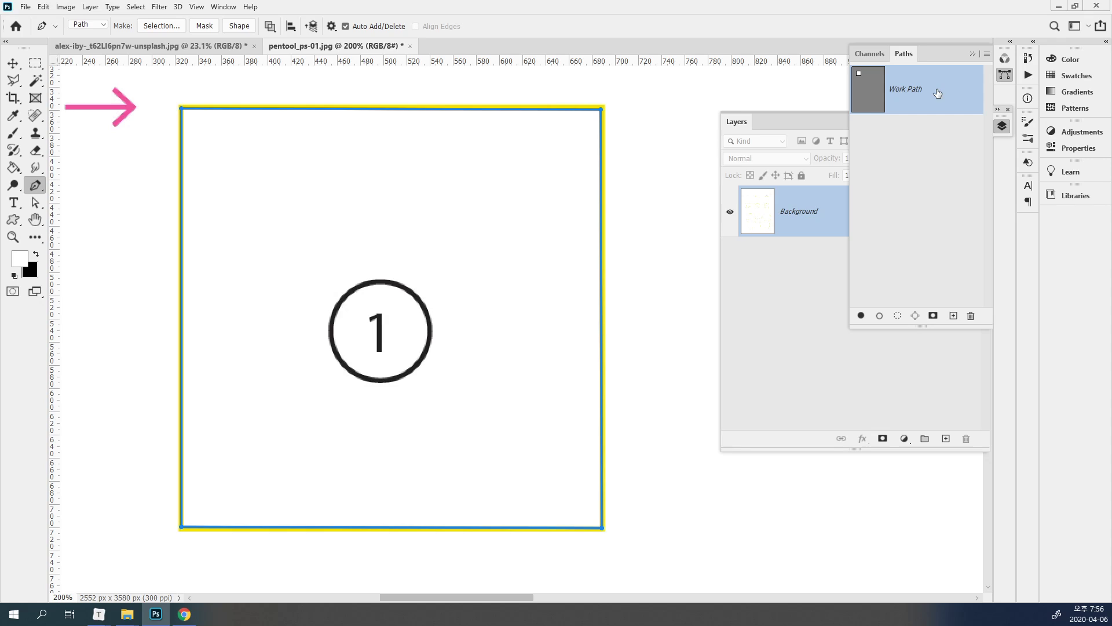
- Deselect the Work Path to hide its outline on the canvas
click(946, 140)
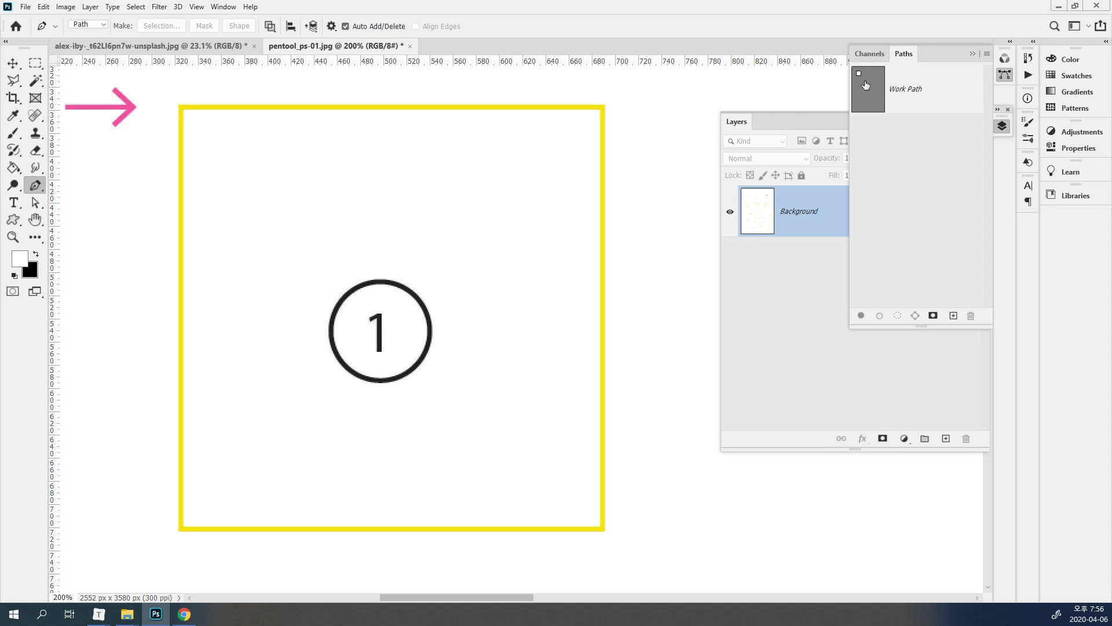
drag(858, 71, 898, 97)
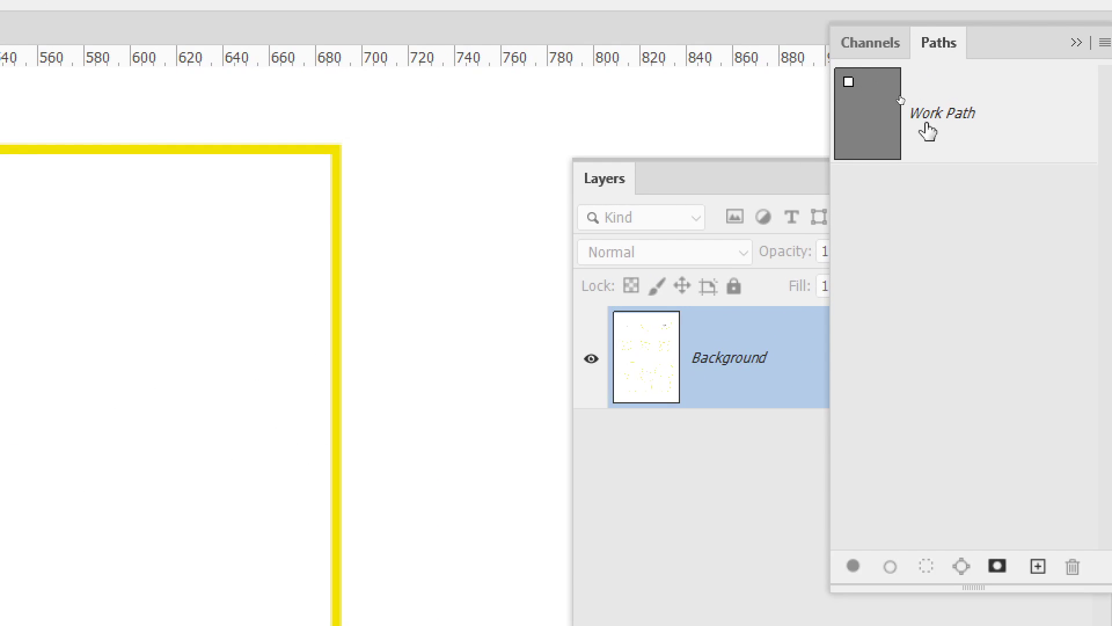
drag(927, 132, 959, 133)
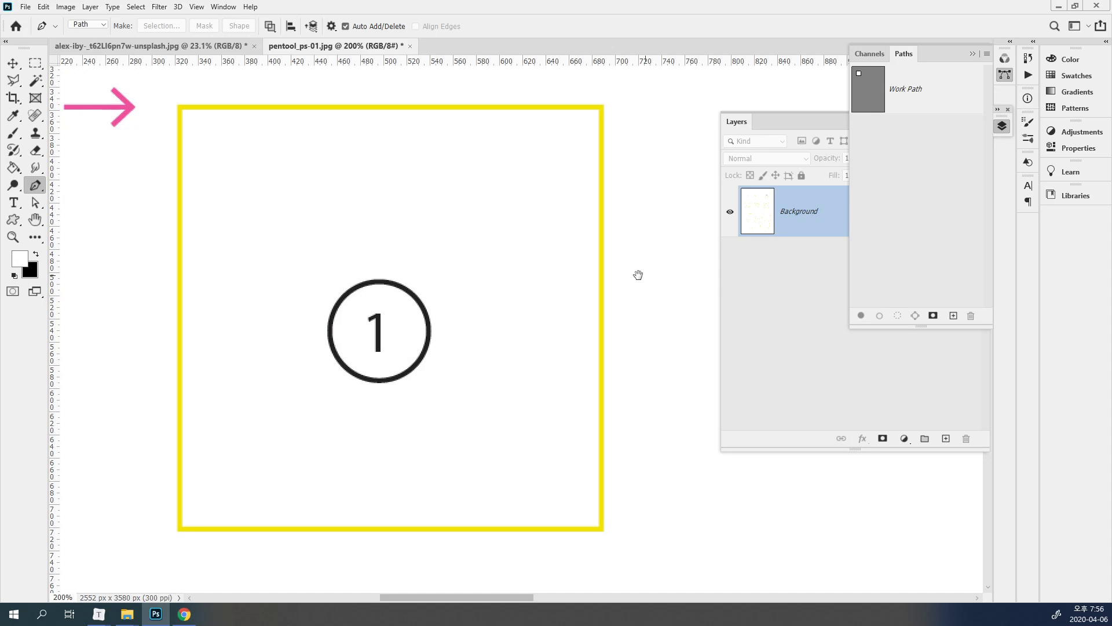
- Start a new path at the arrow-marked corner of shape 2 and delete the resulting Work Path
drag(638, 273, 350, 325)
drag(526, 298, 207, 266)
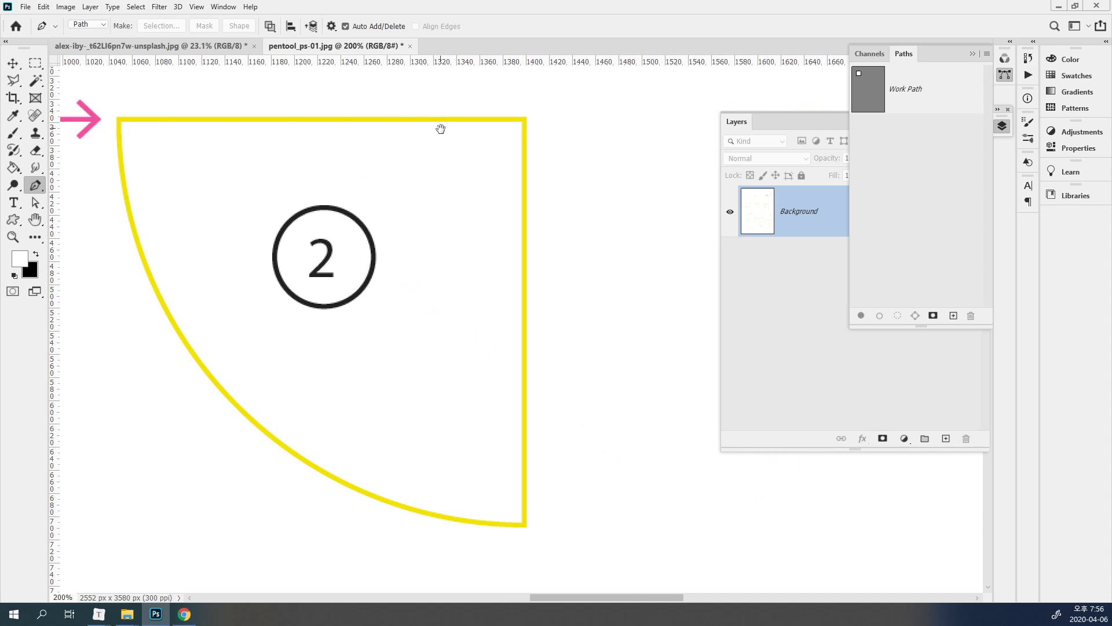
drag(231, 345, 253, 345)
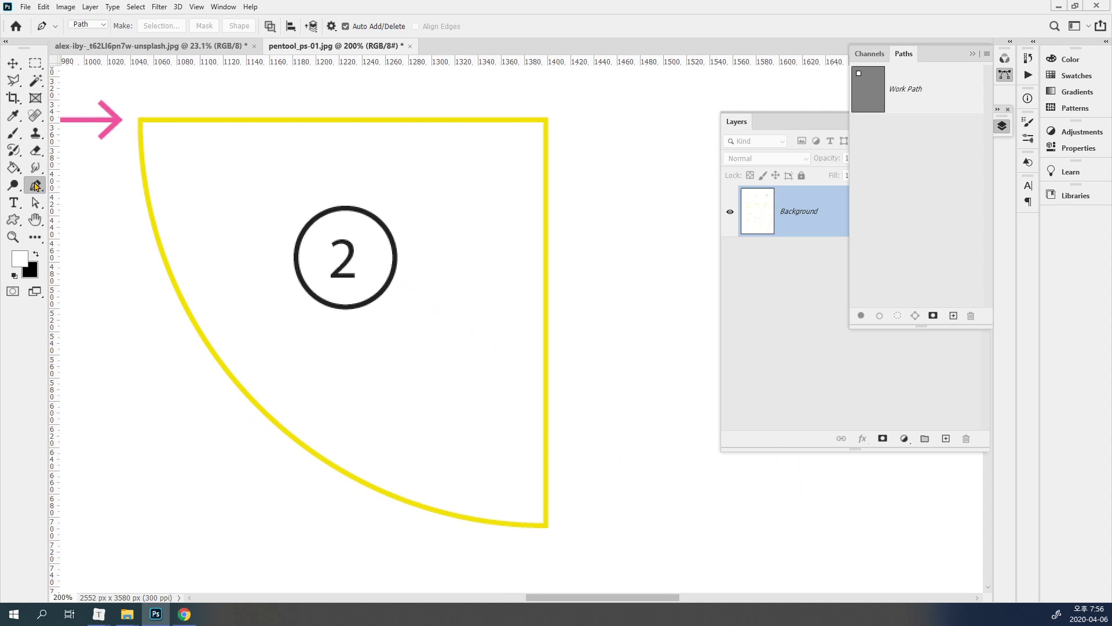
click(142, 122)
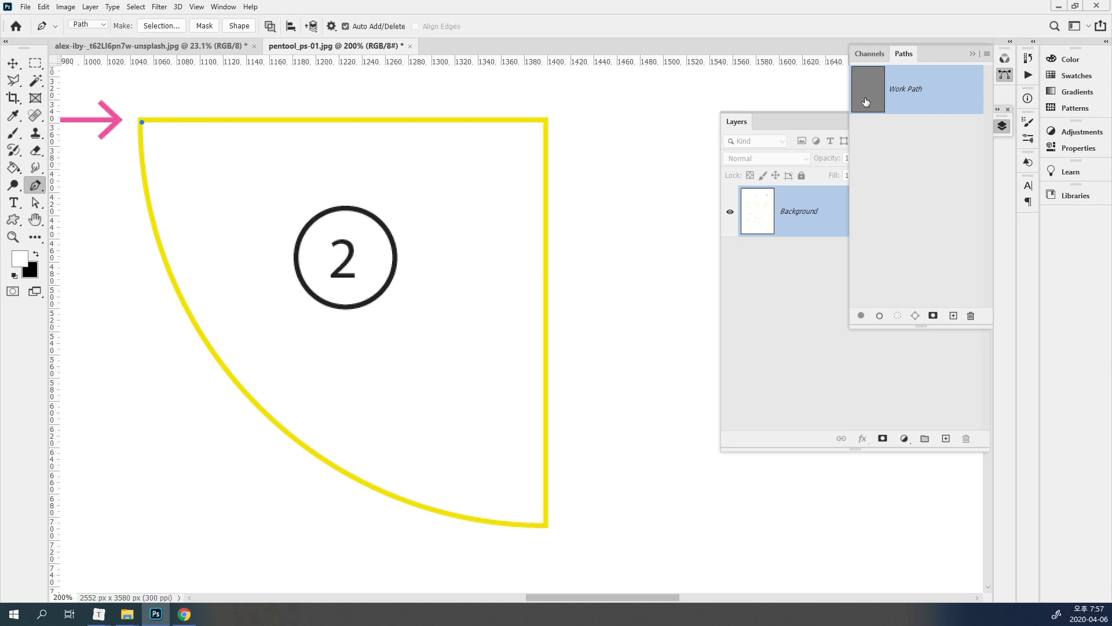
key(Delete)
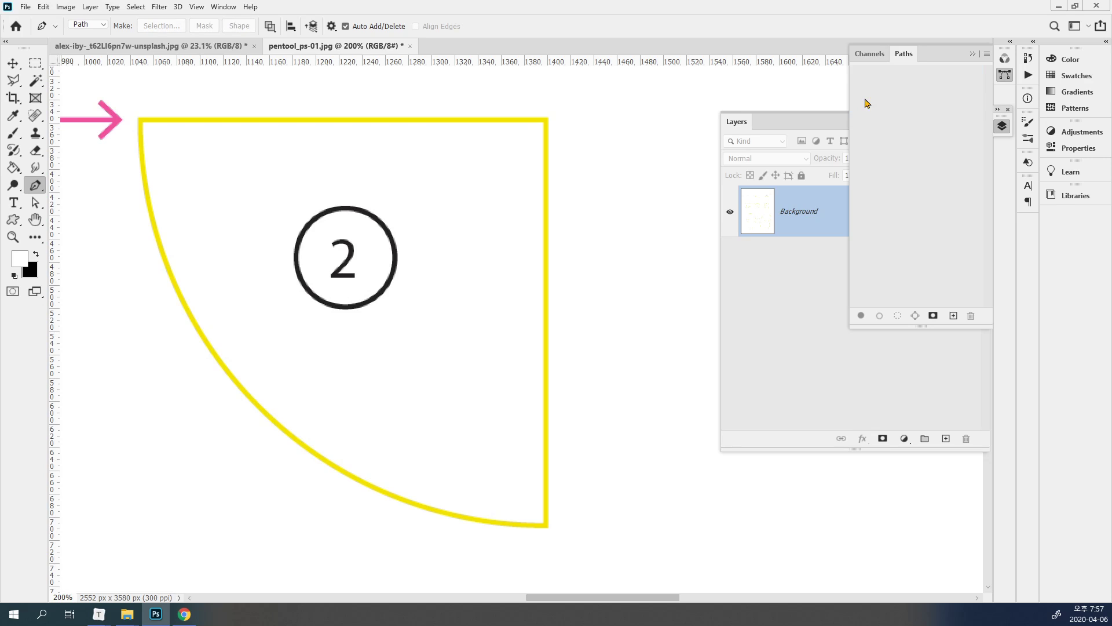
- Draw a closed black-filled square of about 366 by 365 px over square 1 with the Pen tool in Shape mode
scroll(413, 269, left, 10)
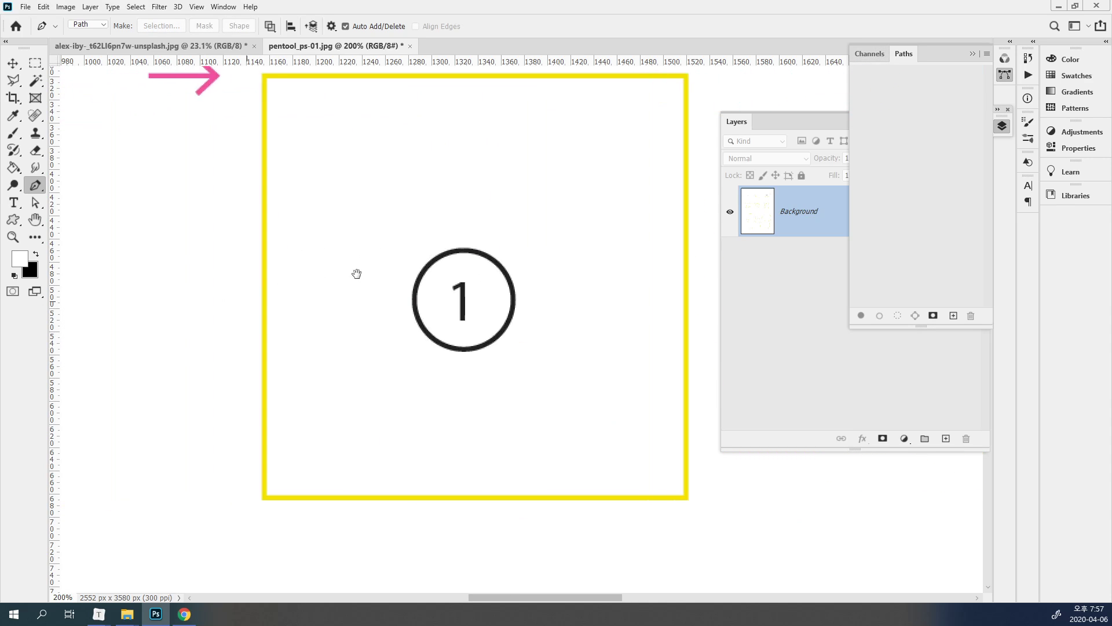
mouse_move(360, 275)
mouse_down()
mouse_move(196, 311)
mouse_move(287, 301)
mouse_up()
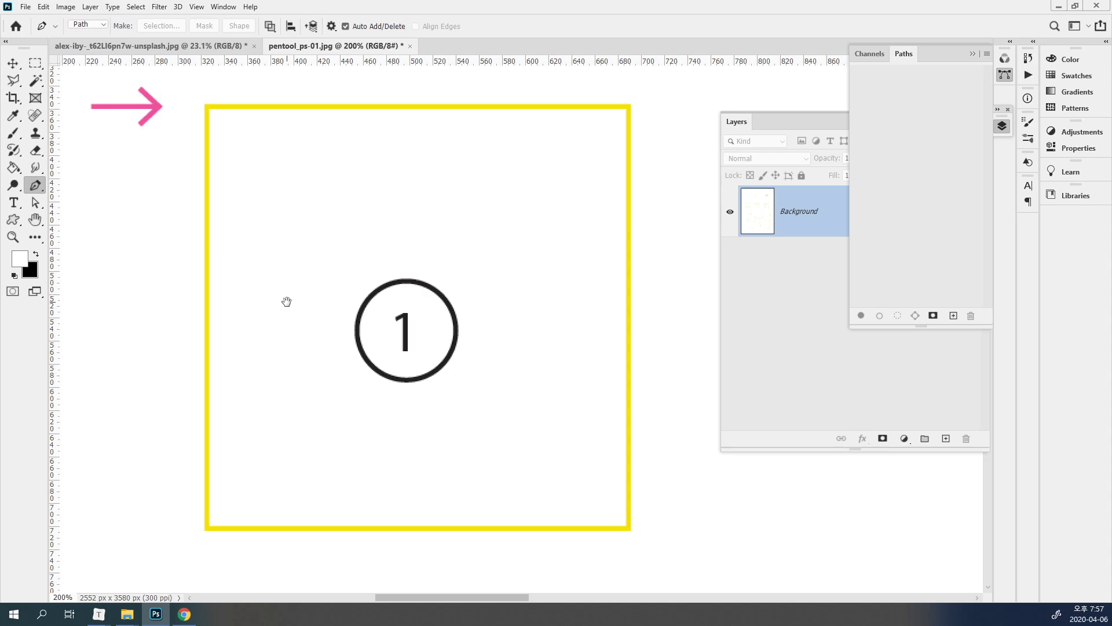
click(85, 25)
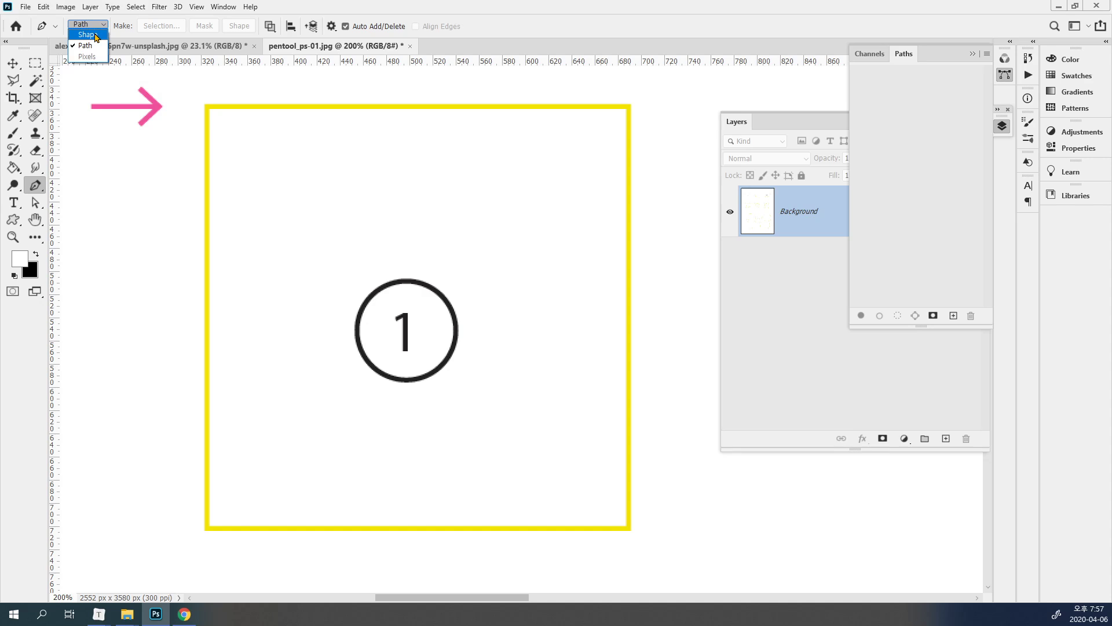
click(88, 35)
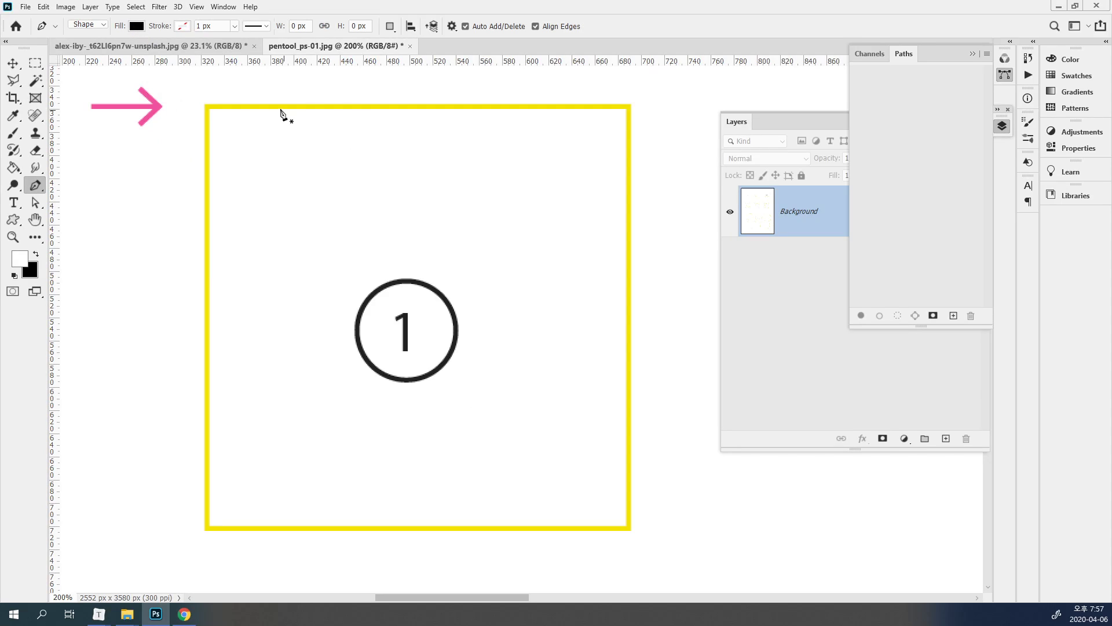
click(209, 108)
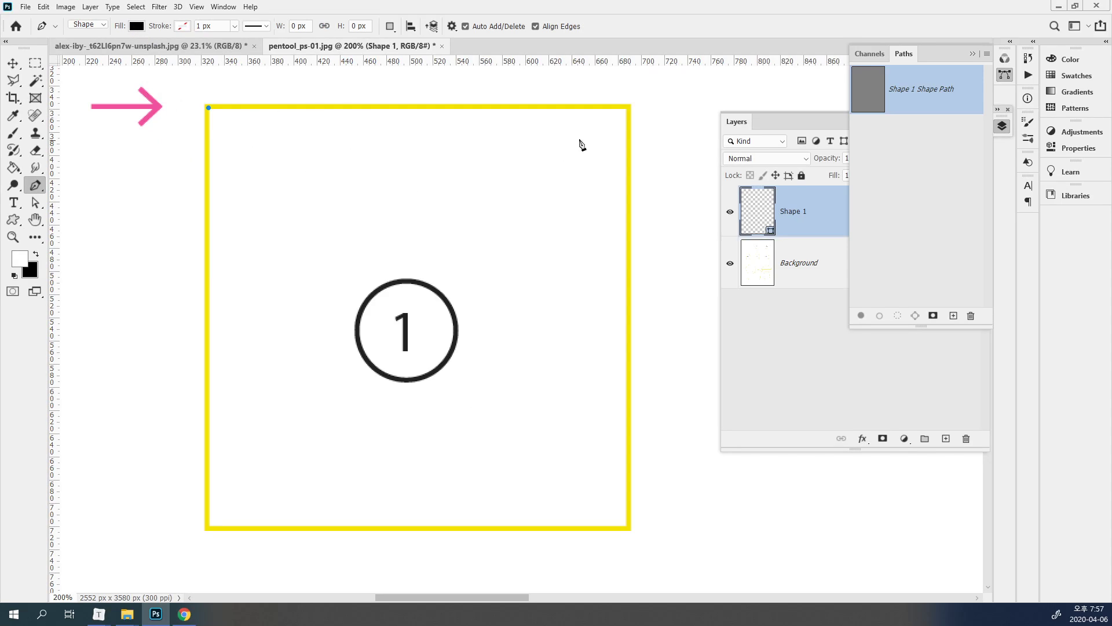
click(626, 107)
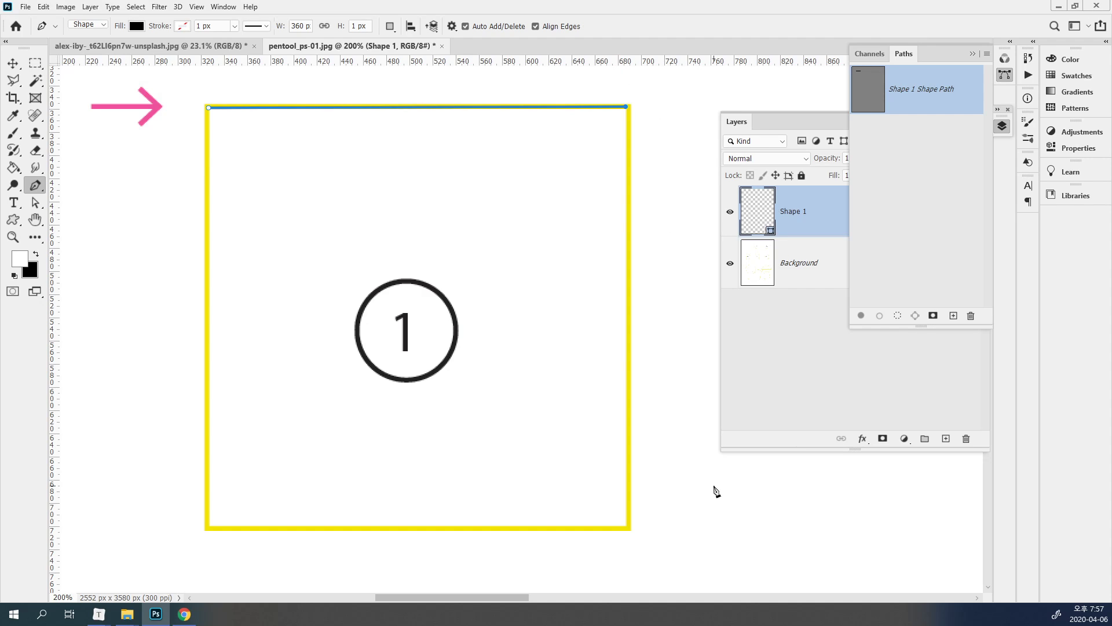
click(630, 530)
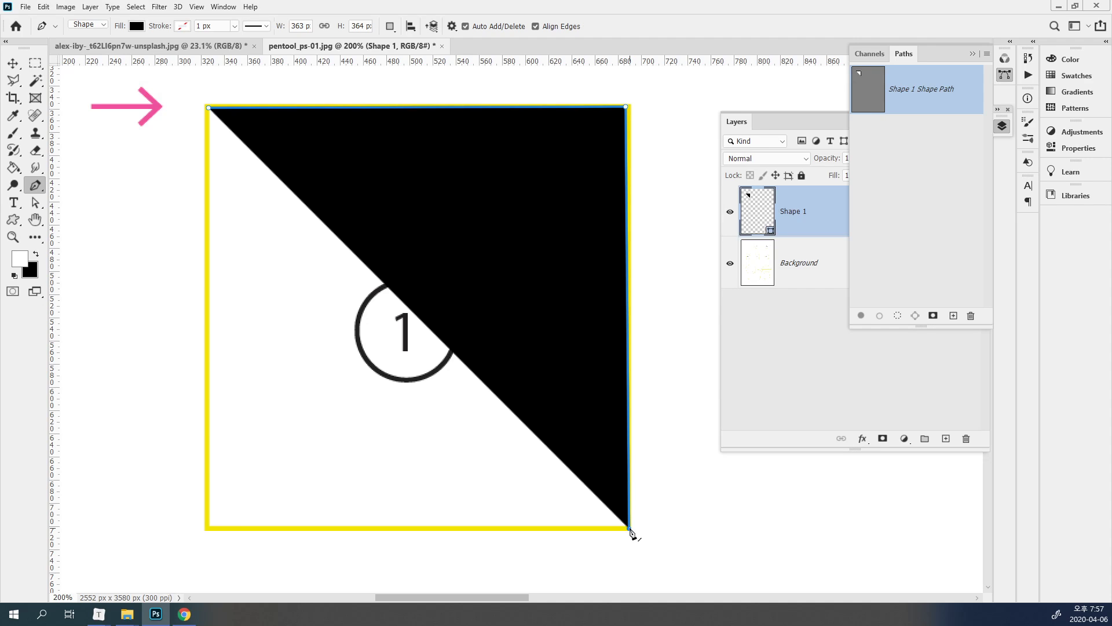
click(206, 529)
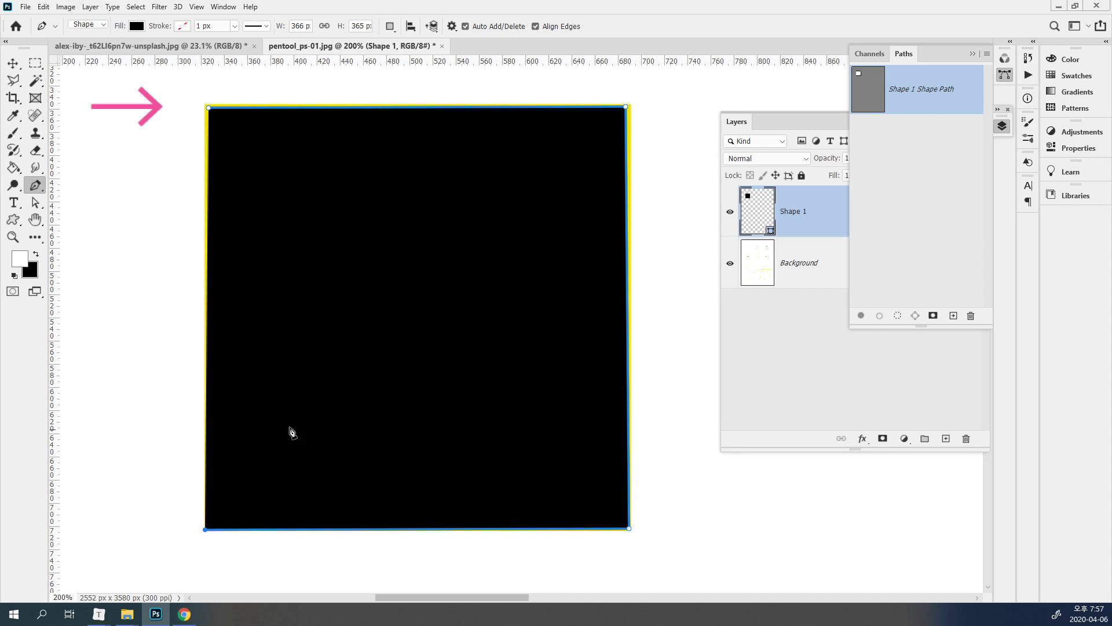
click(209, 108)
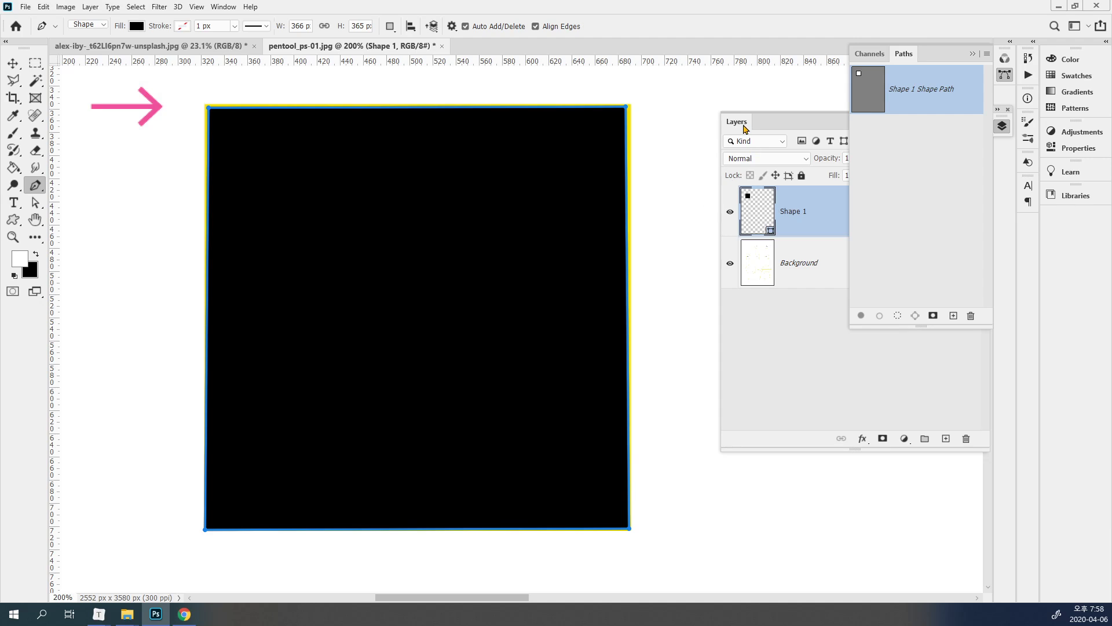
- Inspect the Shape 1 layer and its shape path, and deselect the path to hide its outline
click(1002, 126)
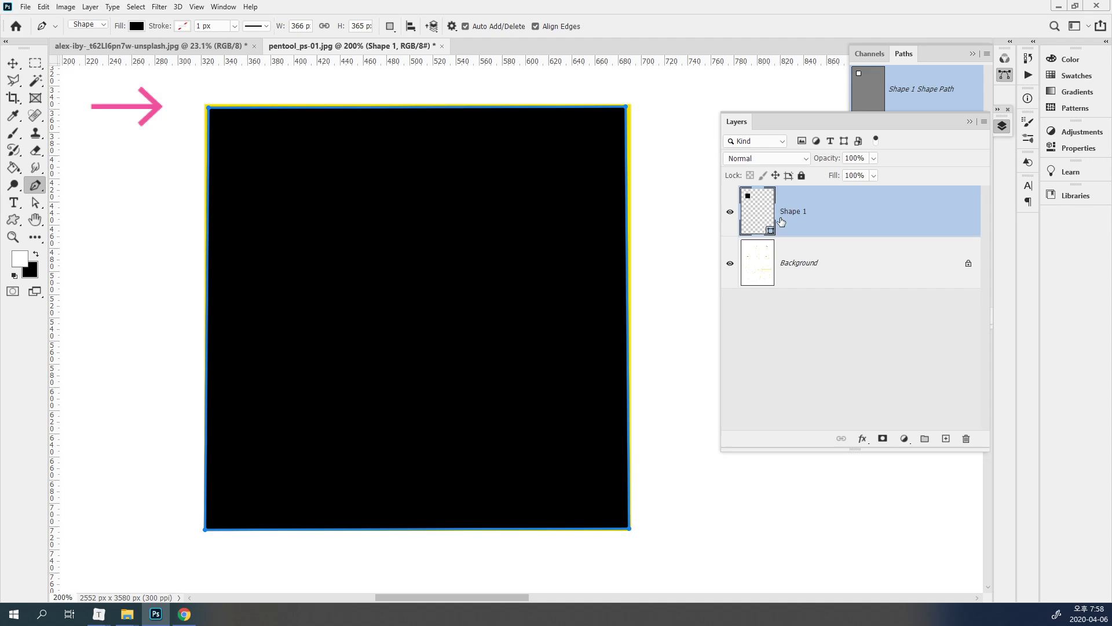
click(913, 100)
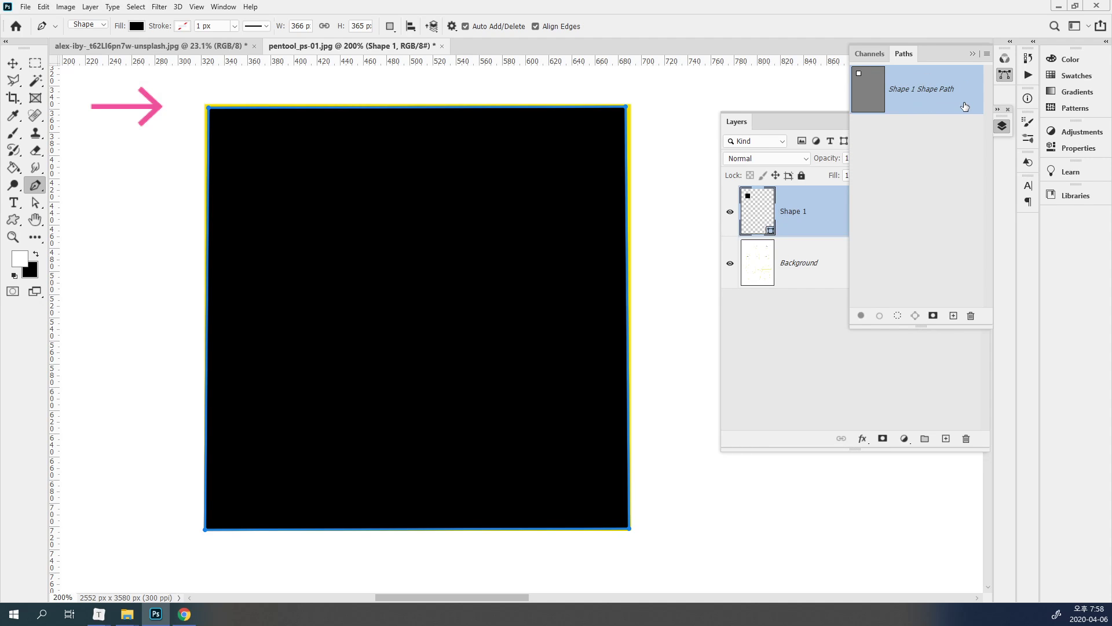
click(927, 173)
click(804, 370)
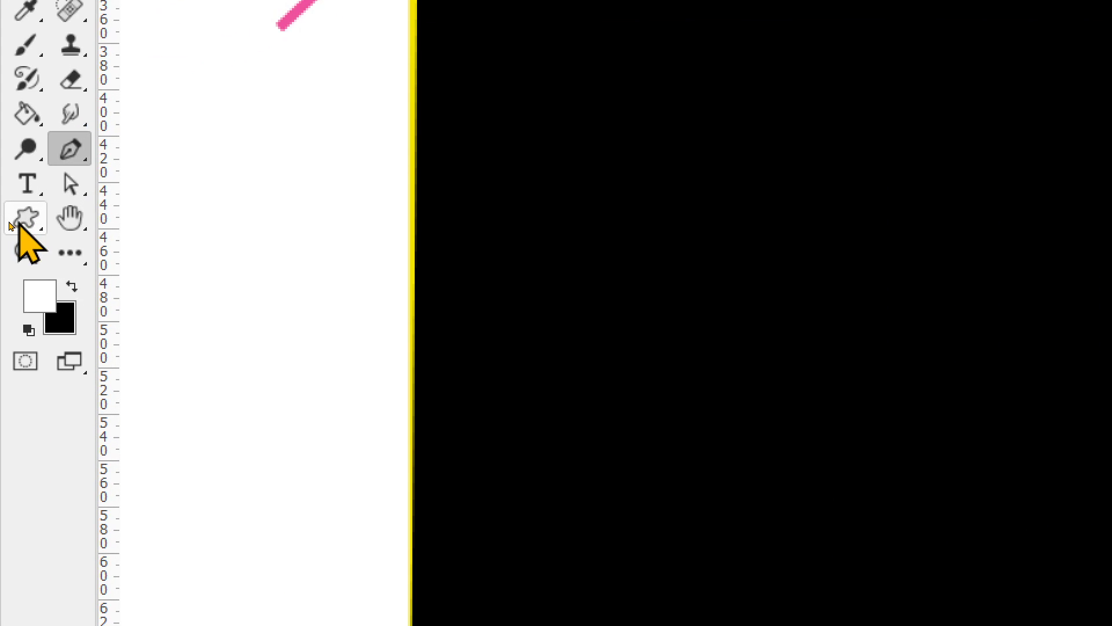
- Draw a pale teal-filled square of about 289 by 289 px over the black square with the Rectangle tool
click(18, 223)
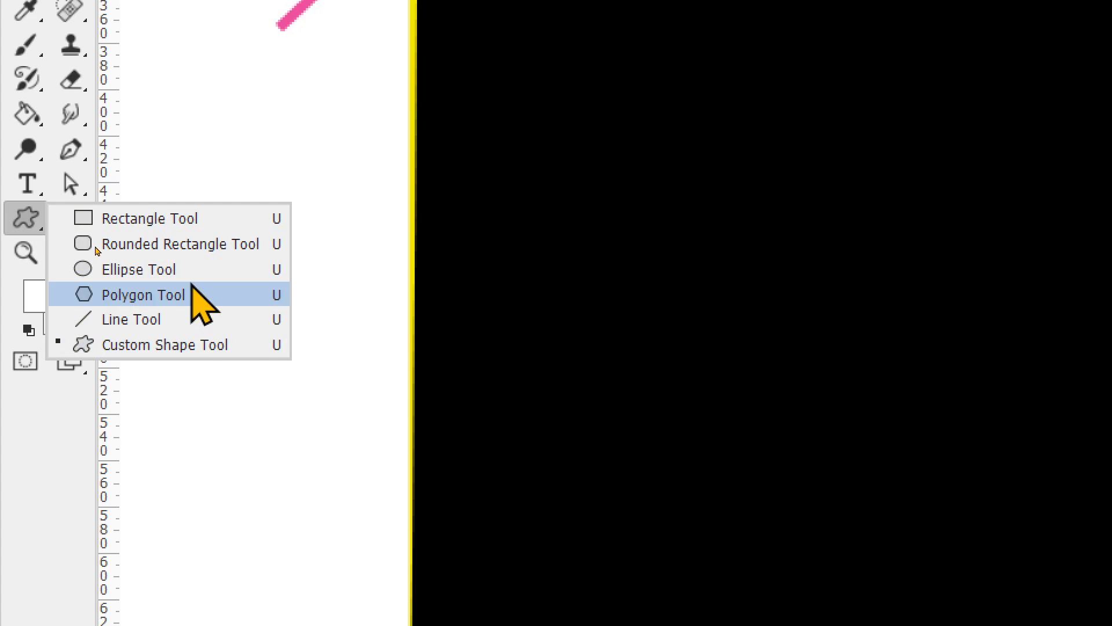
click(204, 220)
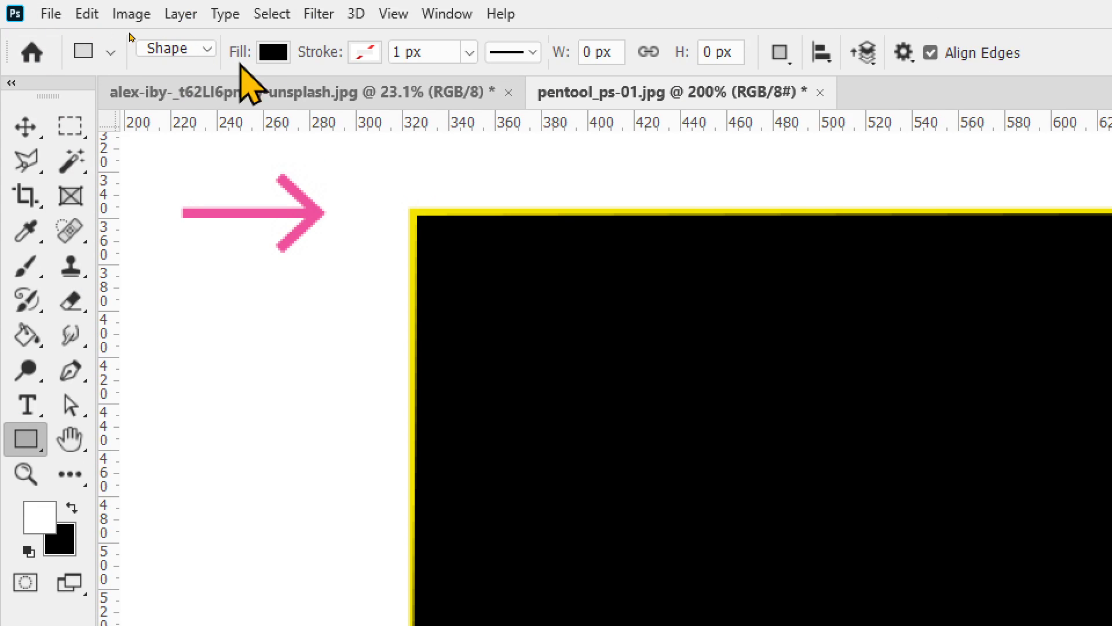
click(272, 52)
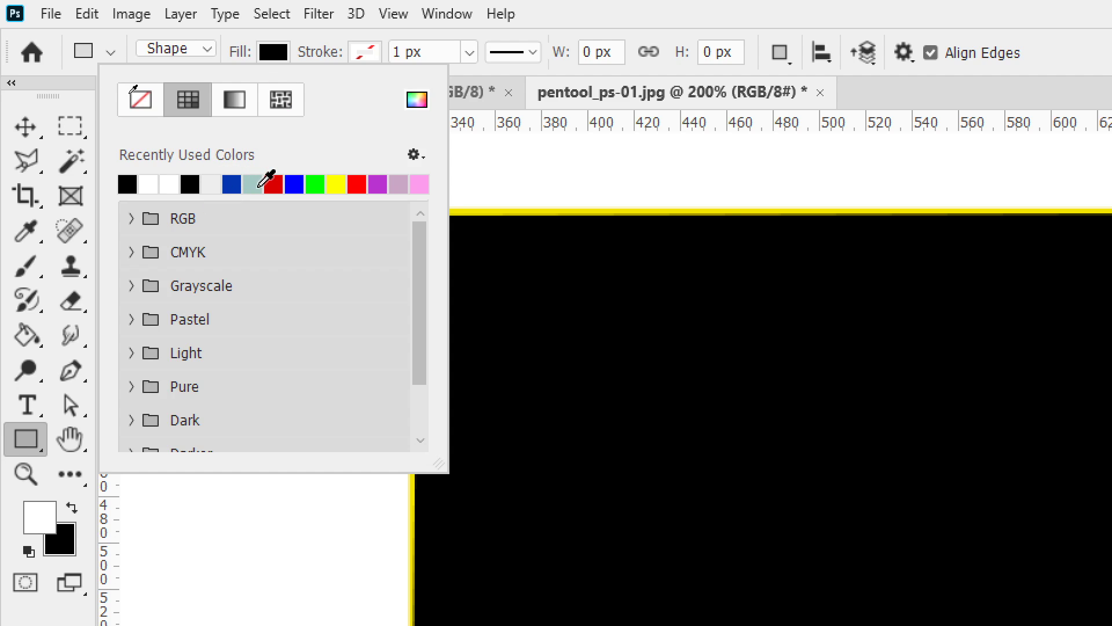
click(259, 184)
click(293, 4)
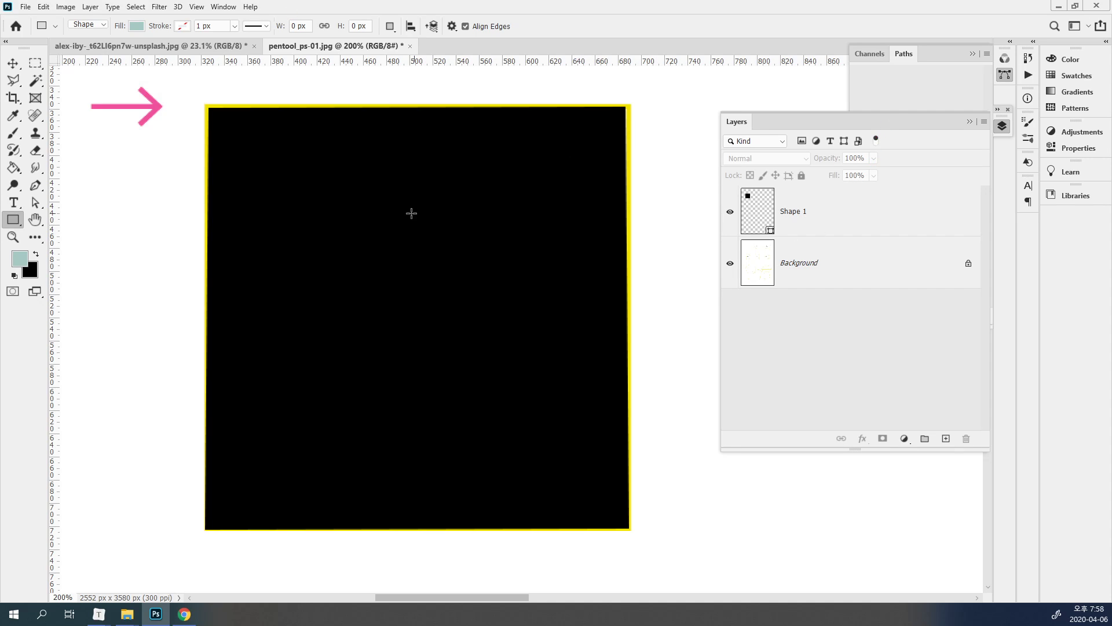
drag(276, 179, 674, 515)
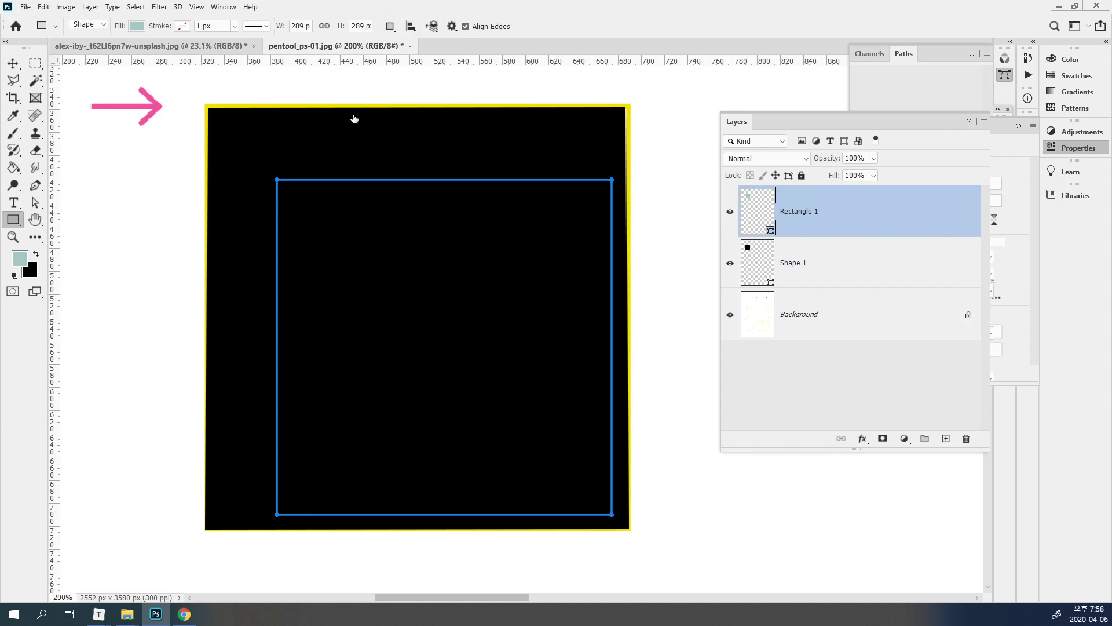
key(v)
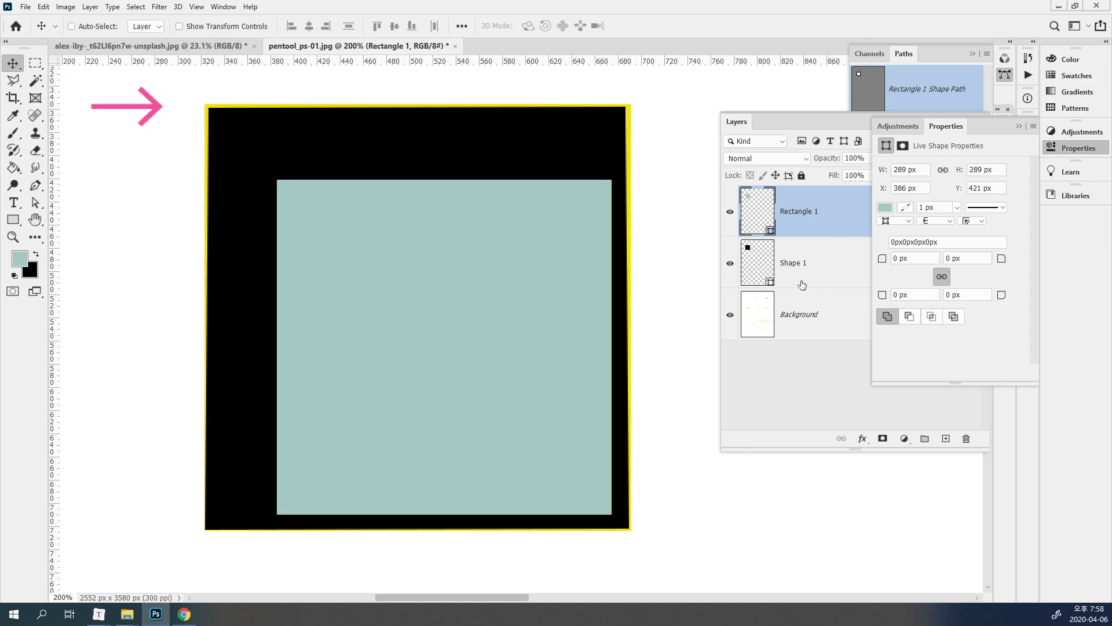
- Delete both the Rectangle 1 and Shape 1 layers, keeping only the Background
click(811, 266)
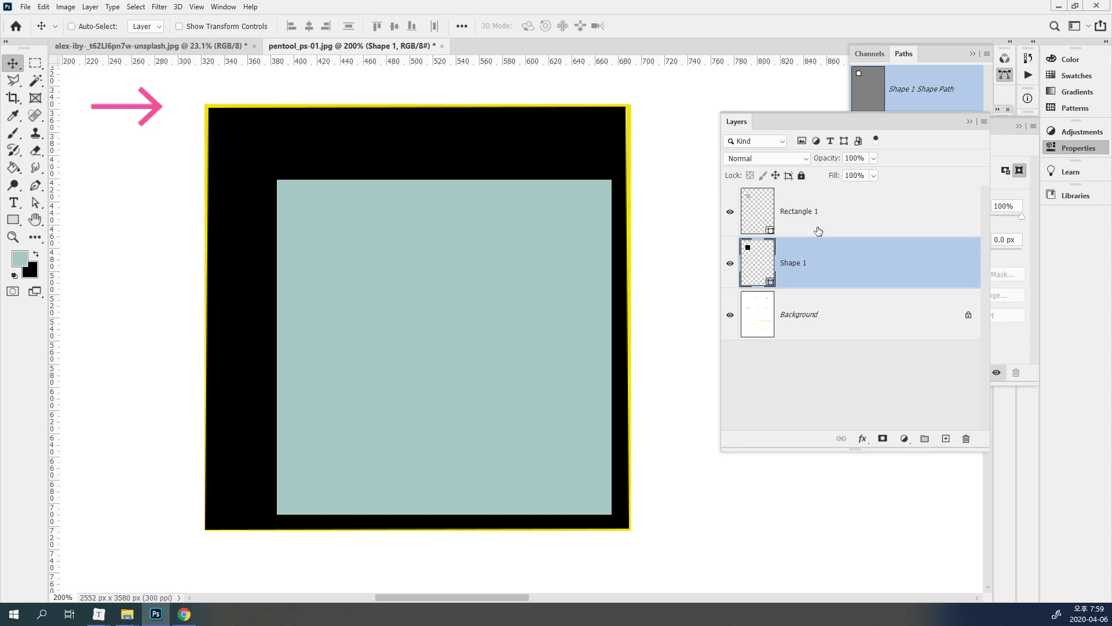
click(818, 231)
click(820, 287)
shift+click(867, 210)
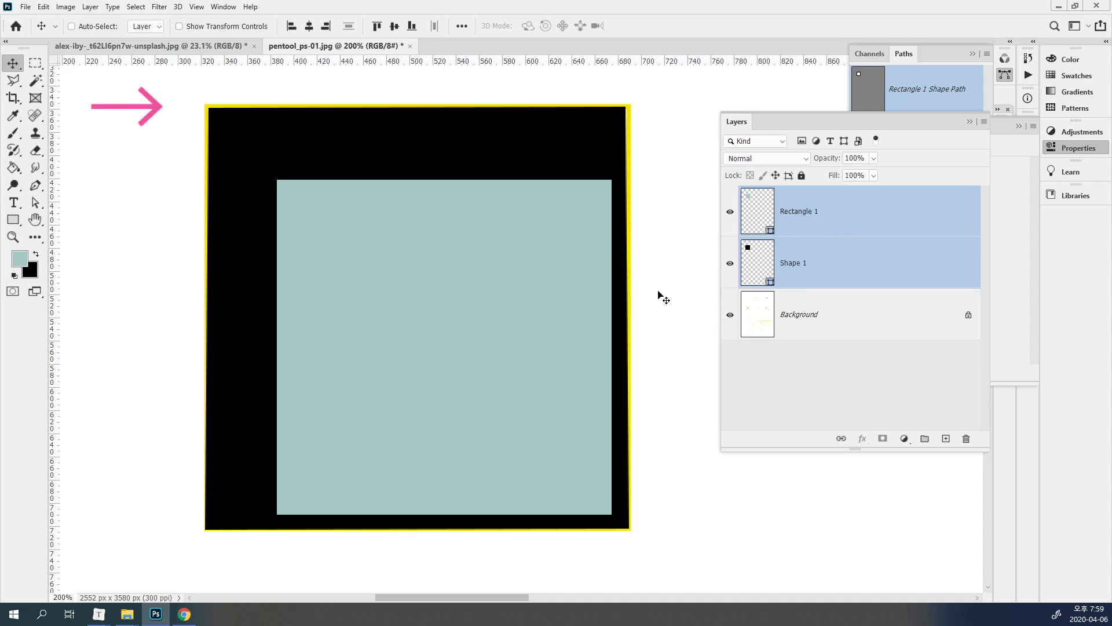
key(Delete)
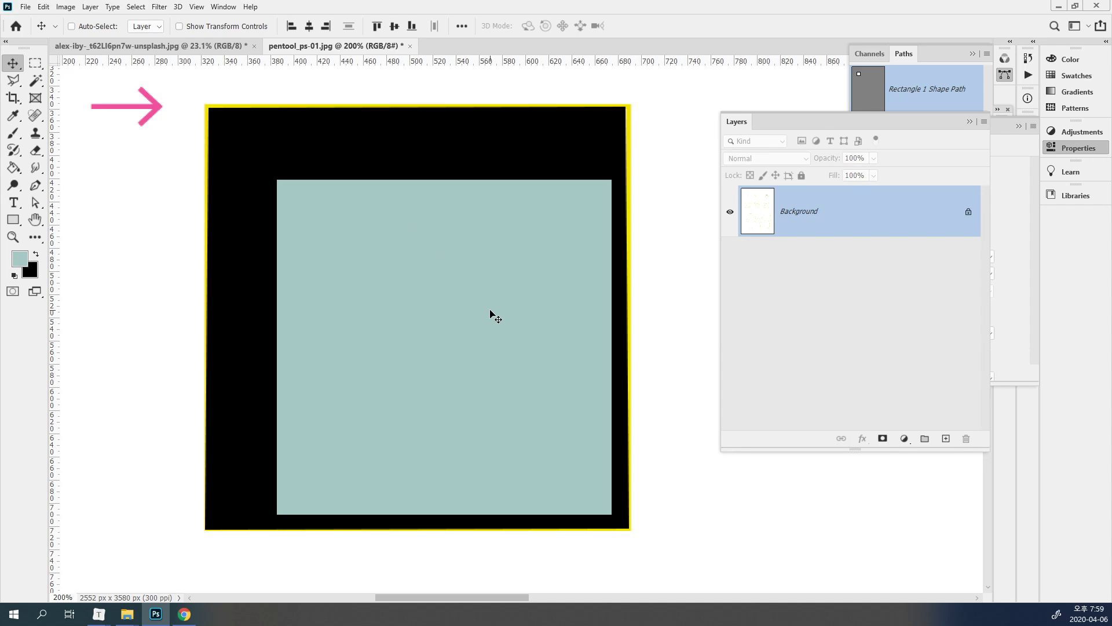
- Set the Pen tool to Path mode and check its path thickness and colour options
click(36, 185)
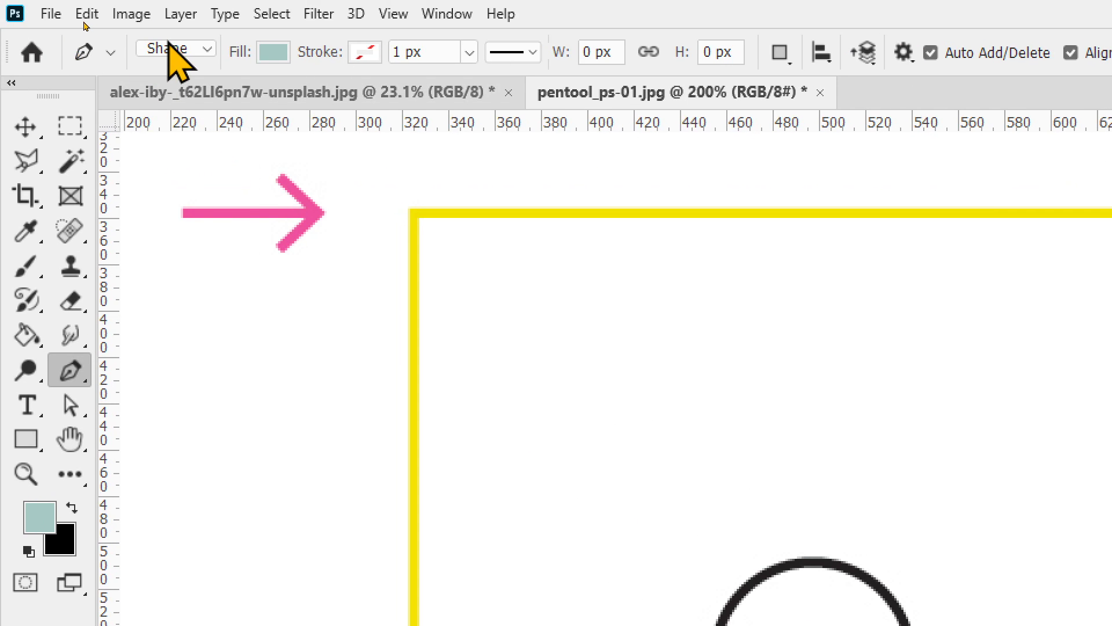
click(171, 48)
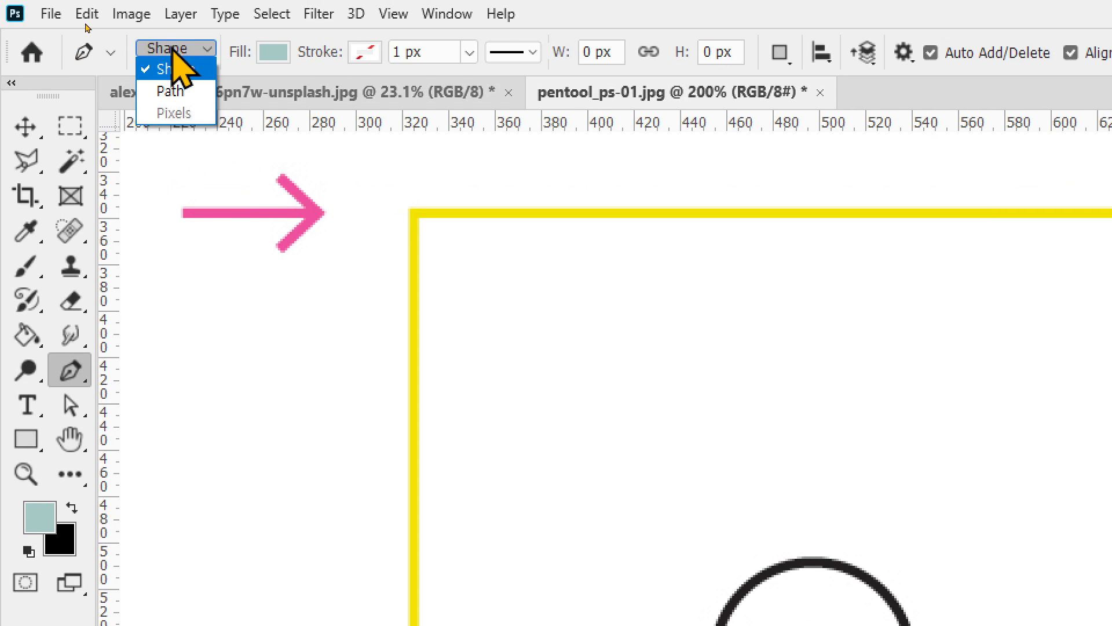
click(191, 90)
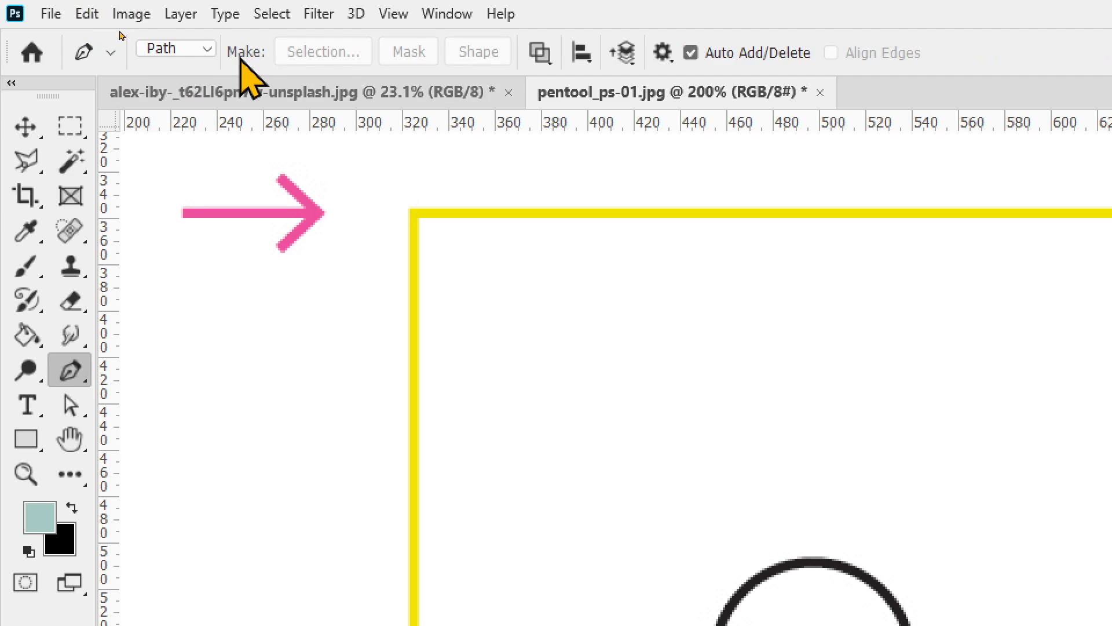
click(670, 51)
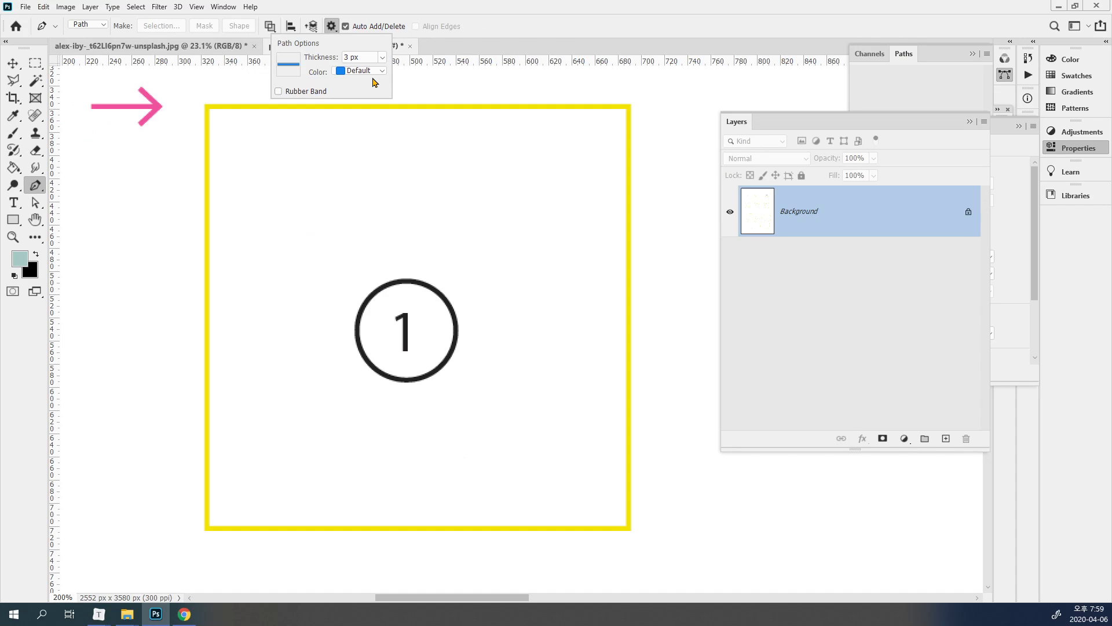
click(503, 10)
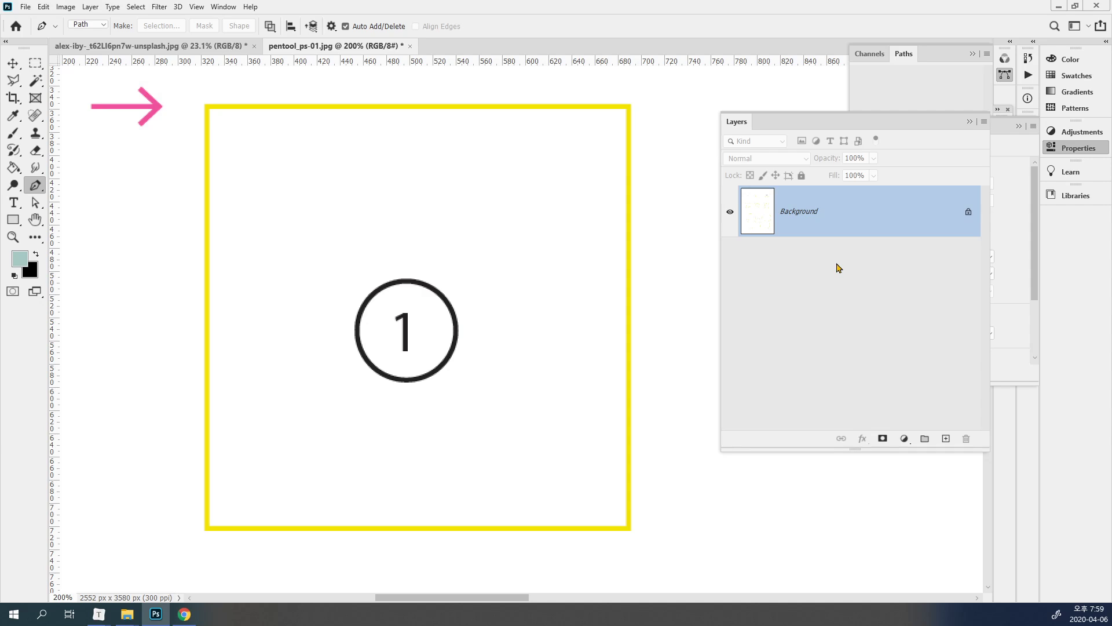
- Trace square 1 corner by corner with the Pen tool, starting at the arrow-marked corner and closing the path
click(206, 108)
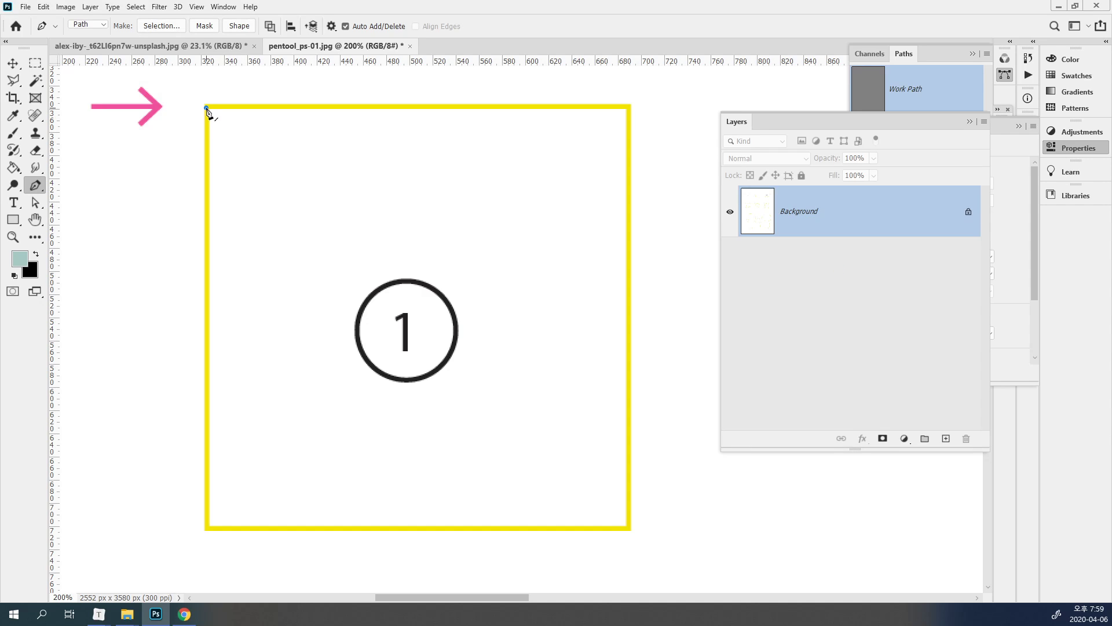
click(630, 107)
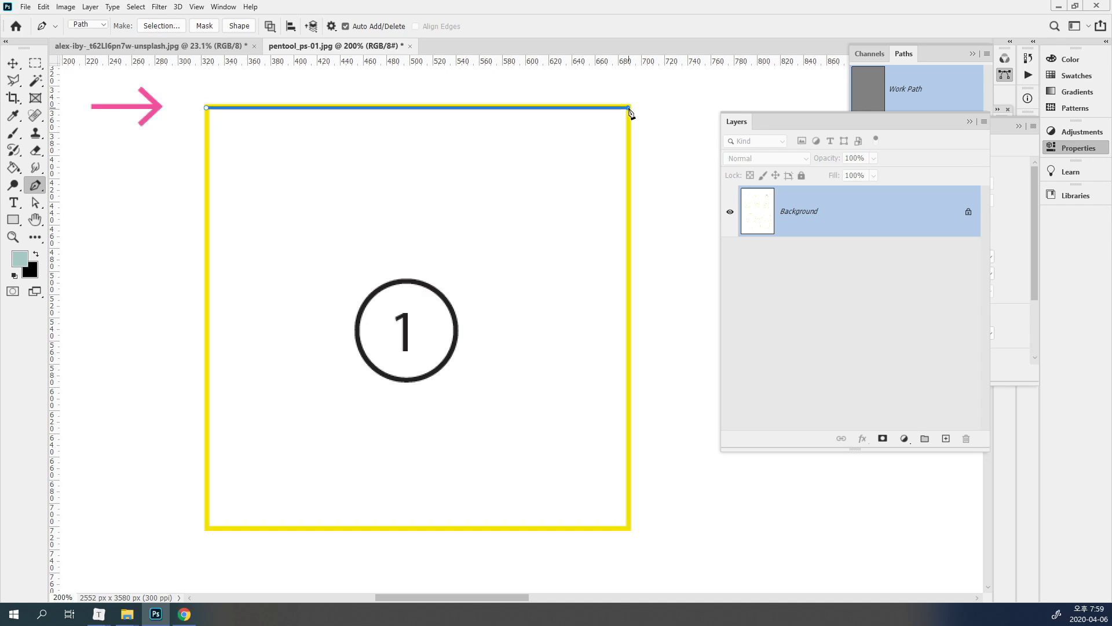
click(628, 529)
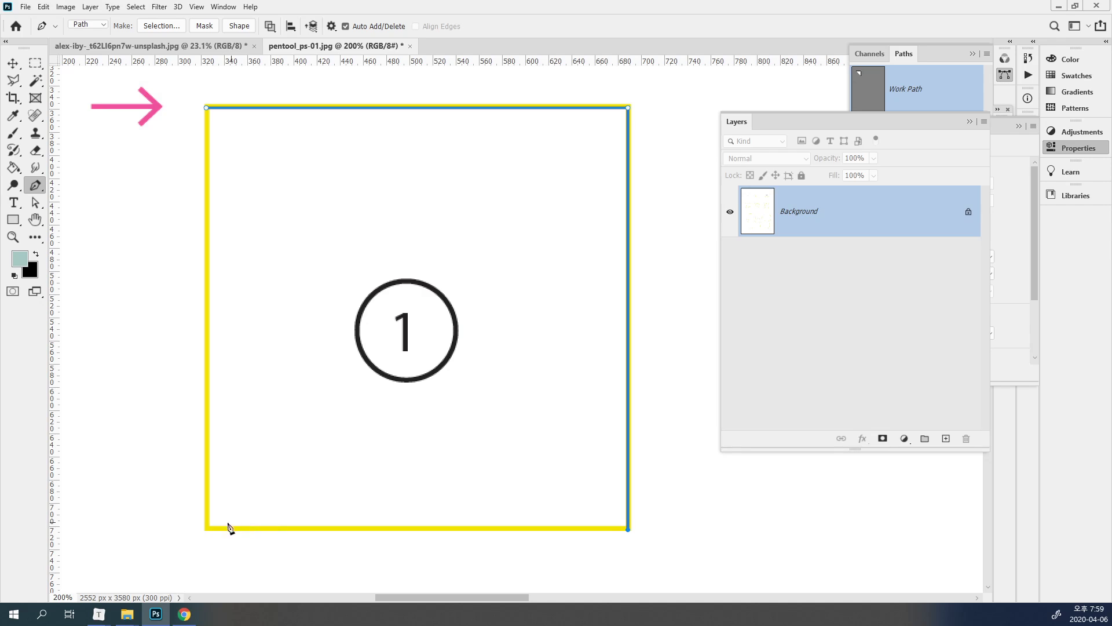
click(205, 528)
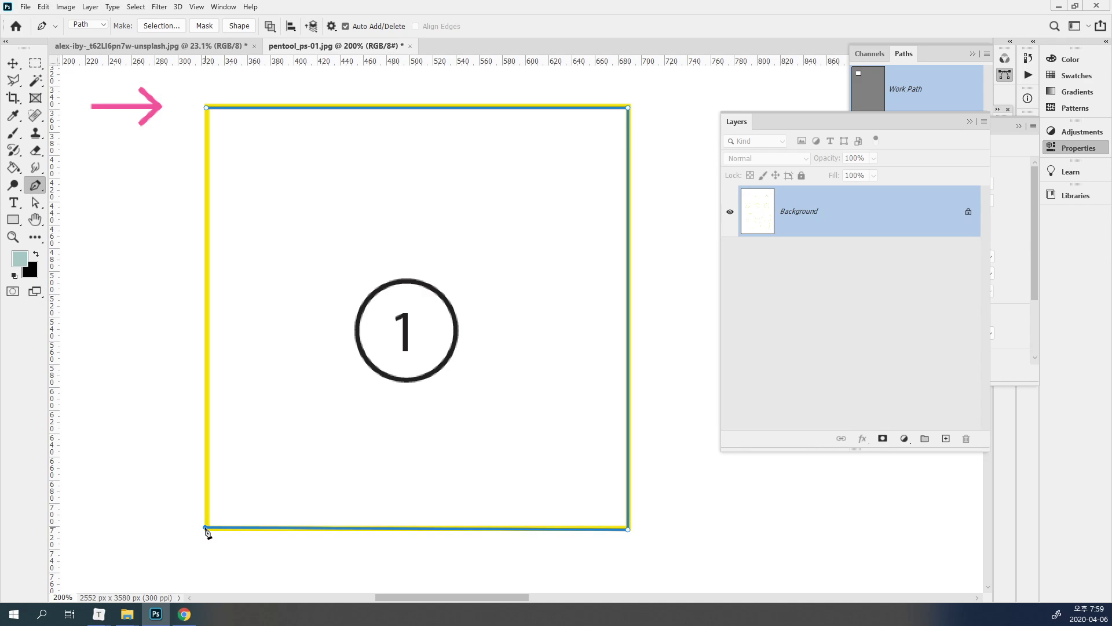
click(207, 109)
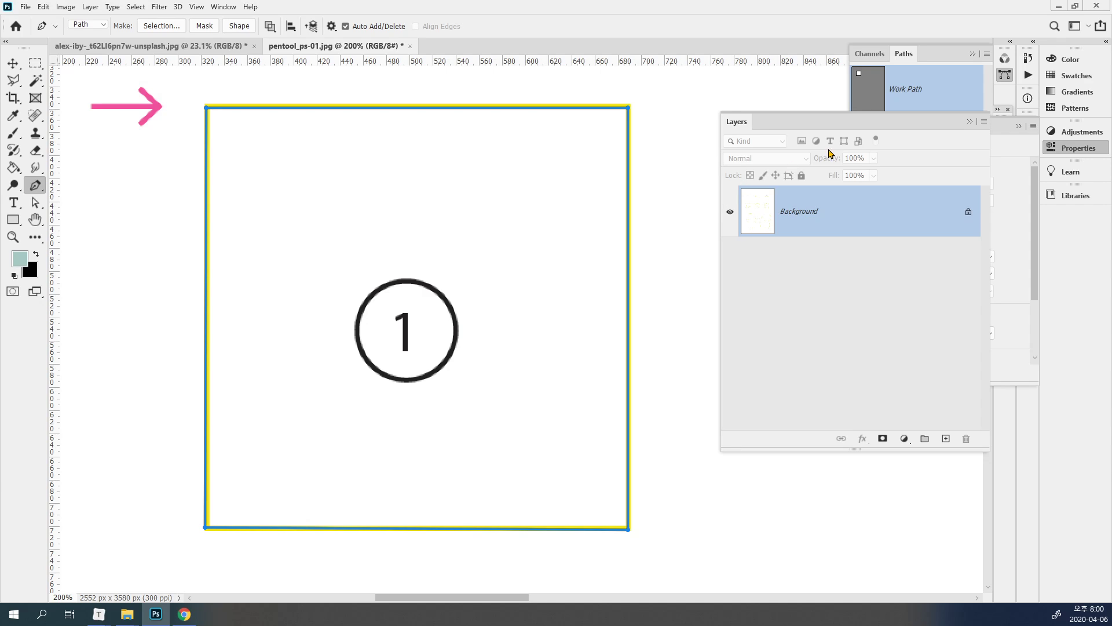
- Save the Work Path under the name Path 1
click(916, 102)
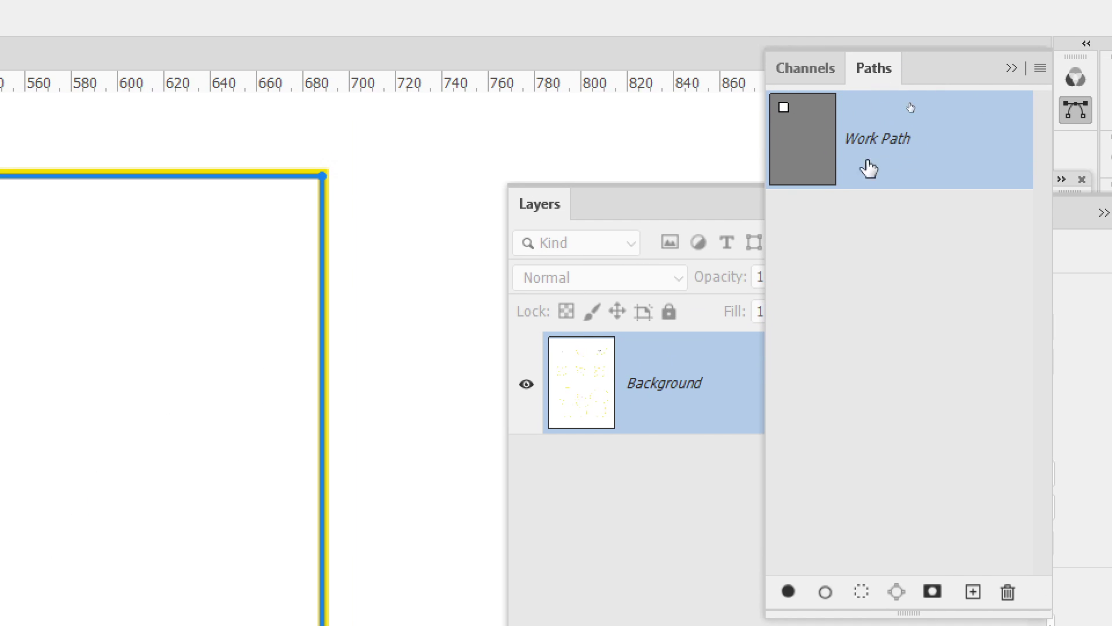
double_click(906, 147)
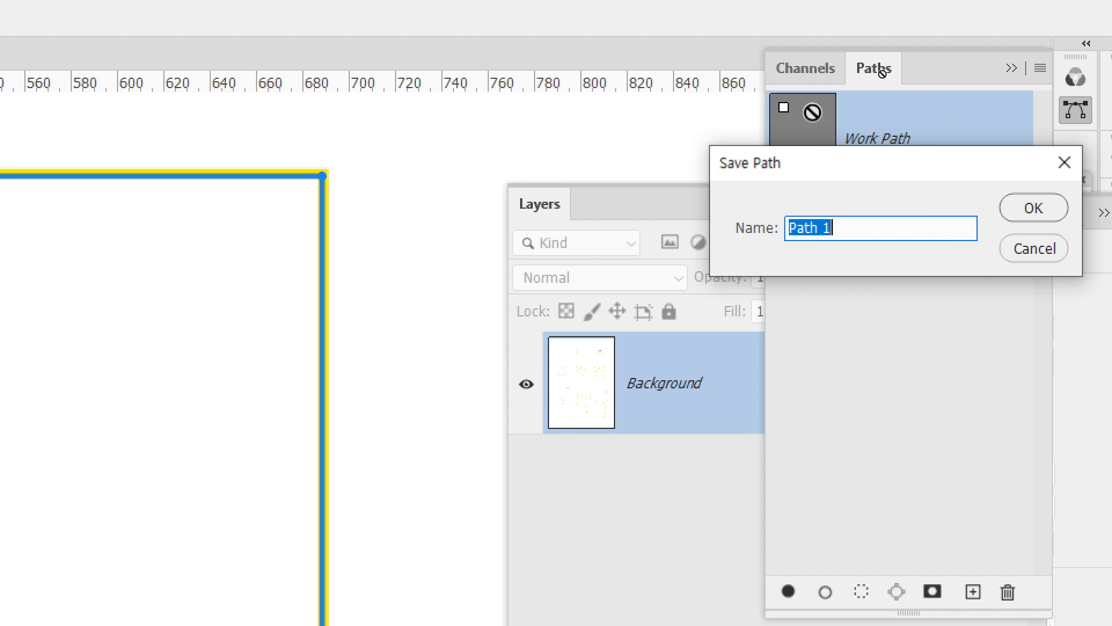
click(1030, 208)
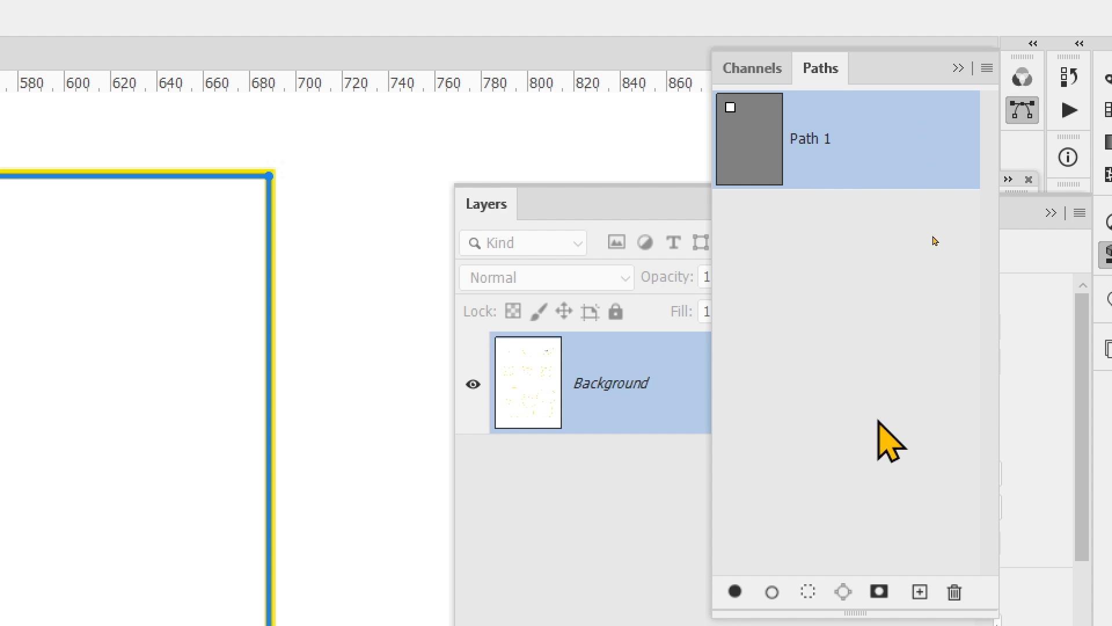
- Add a new empty path, remove it again, and reselect Path 1
click(920, 592)
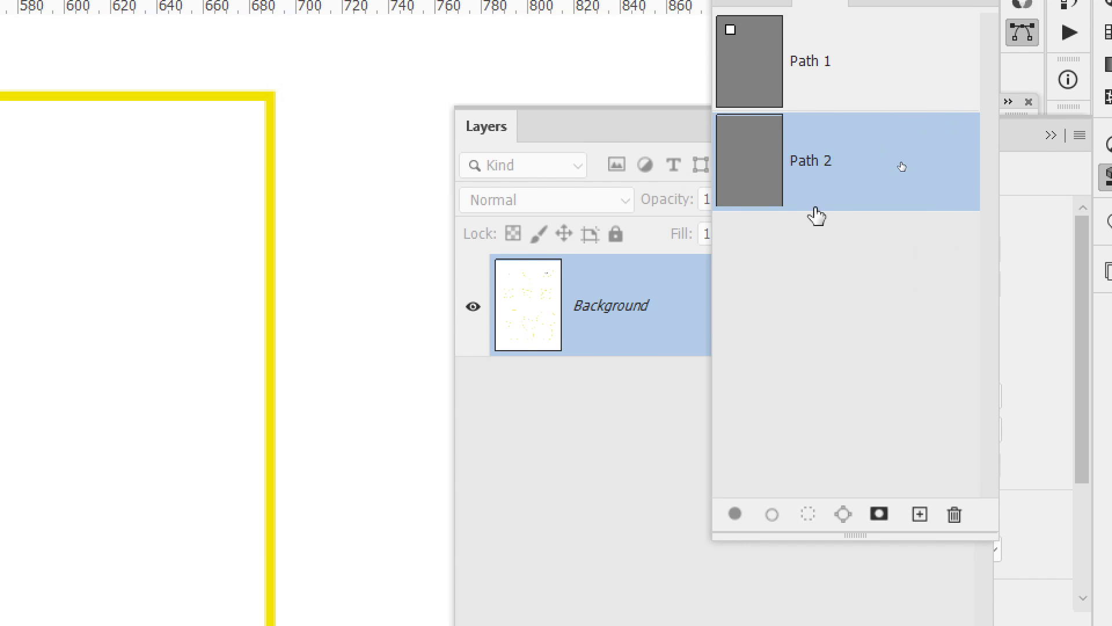
click(854, 110)
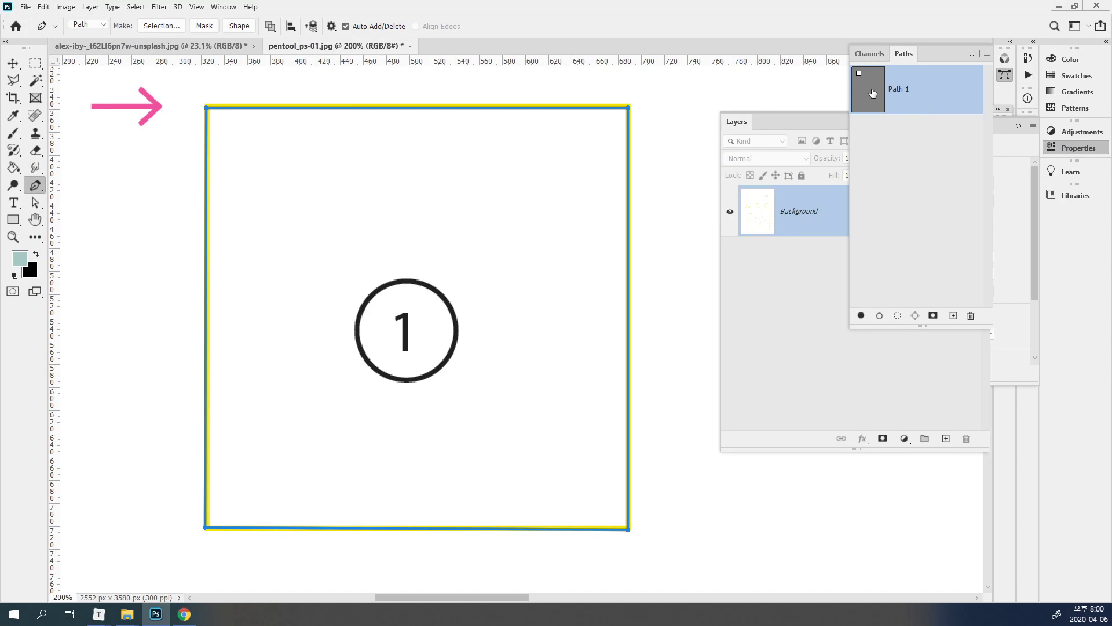
click(787, 312)
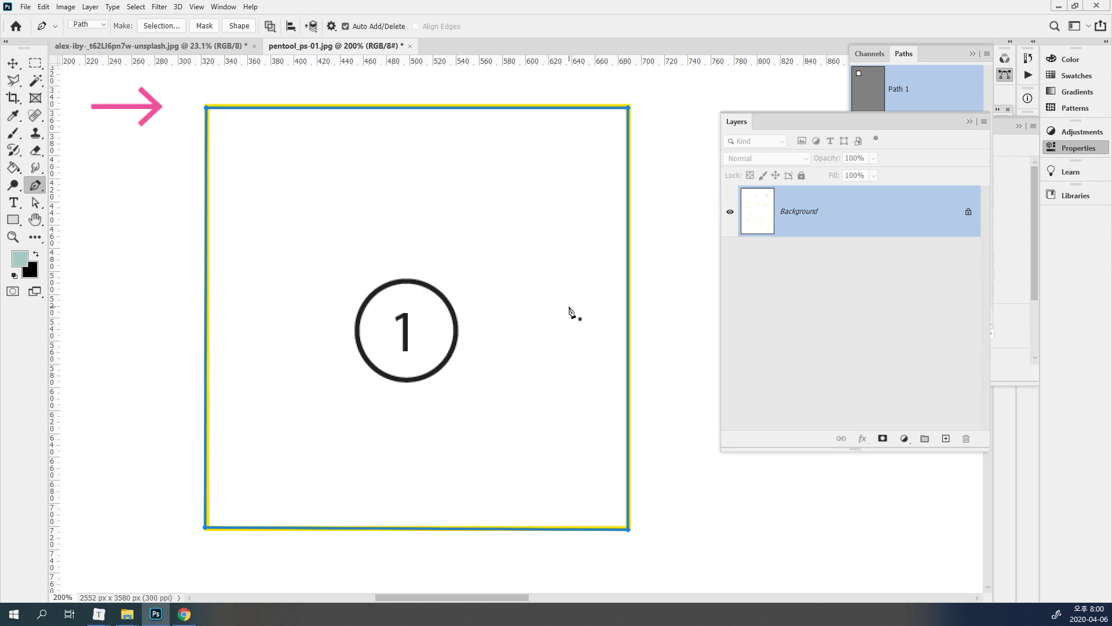
- Deselect and reselect Path 1 several times to compare the canvas with and without its outline
click(905, 54)
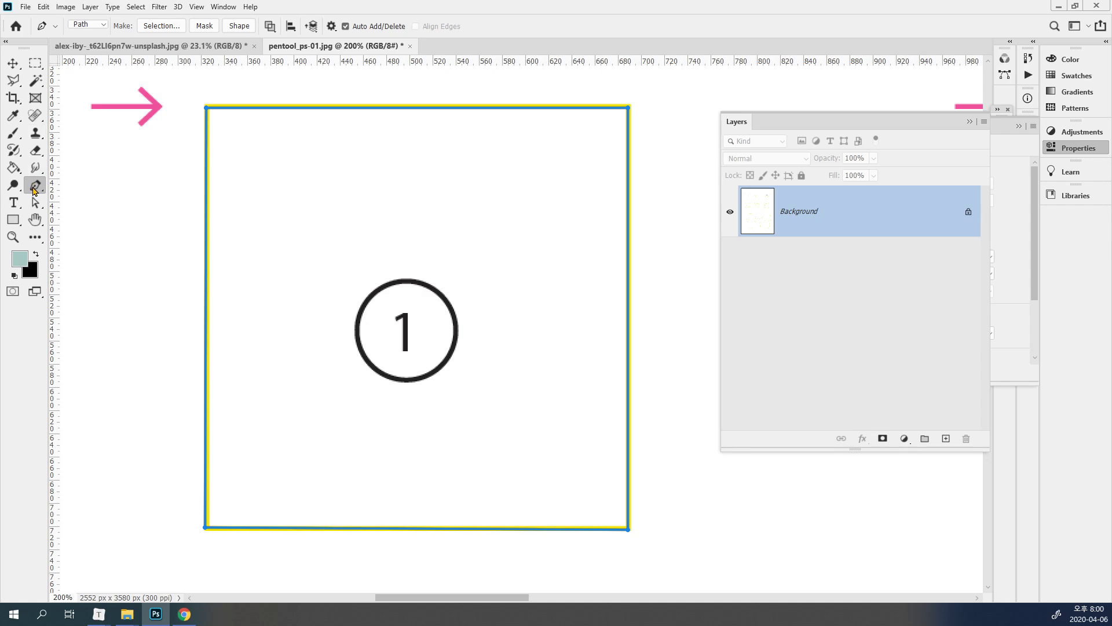
click(1004, 75)
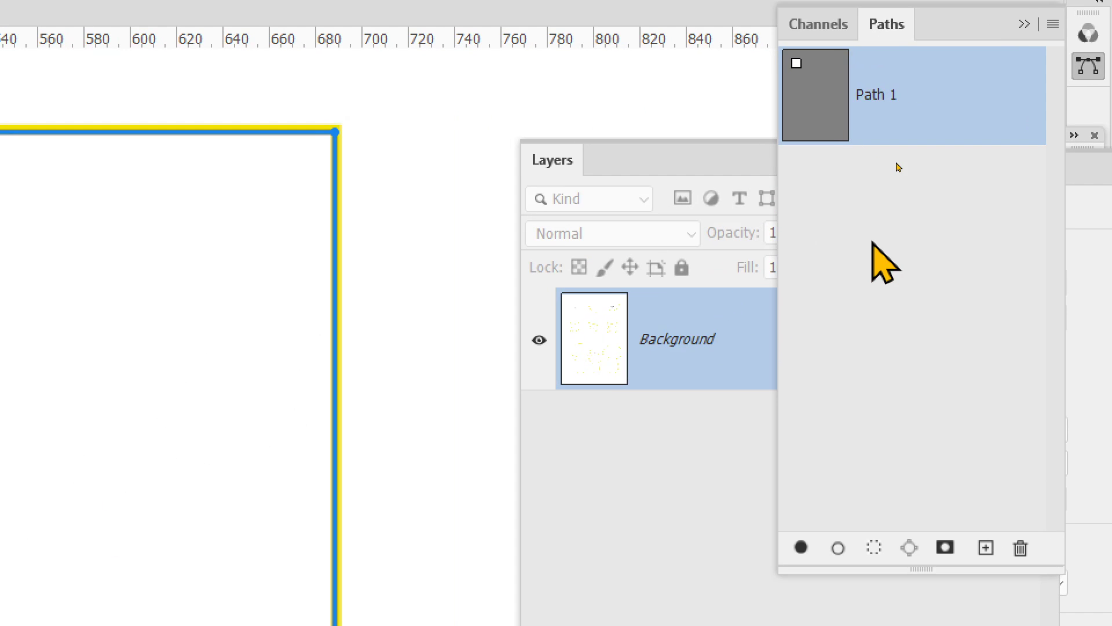
click(896, 163)
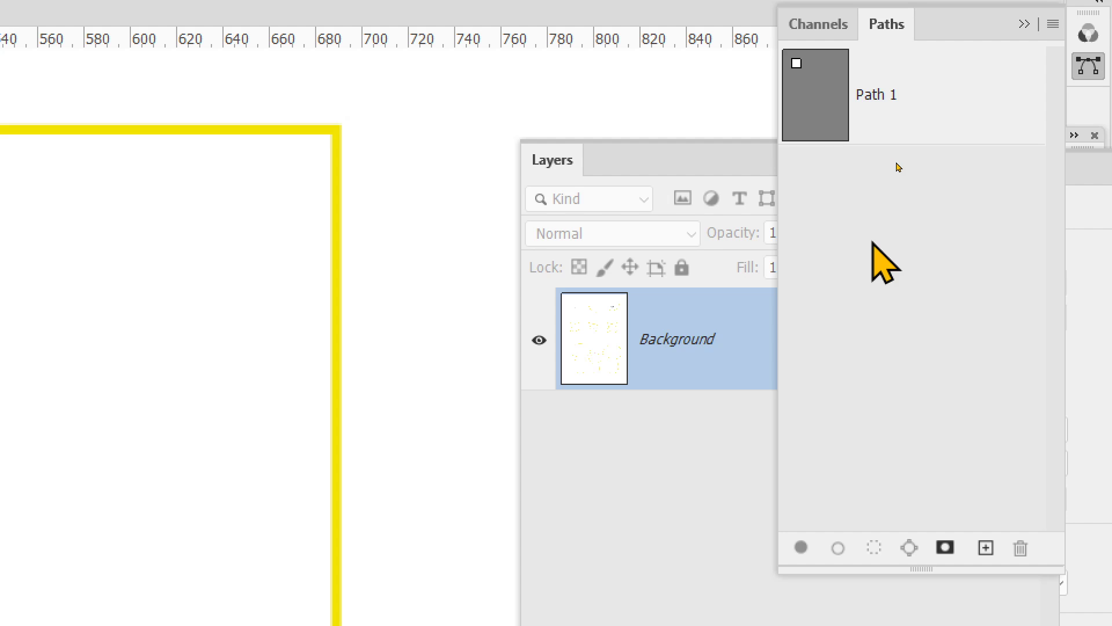
click(926, 105)
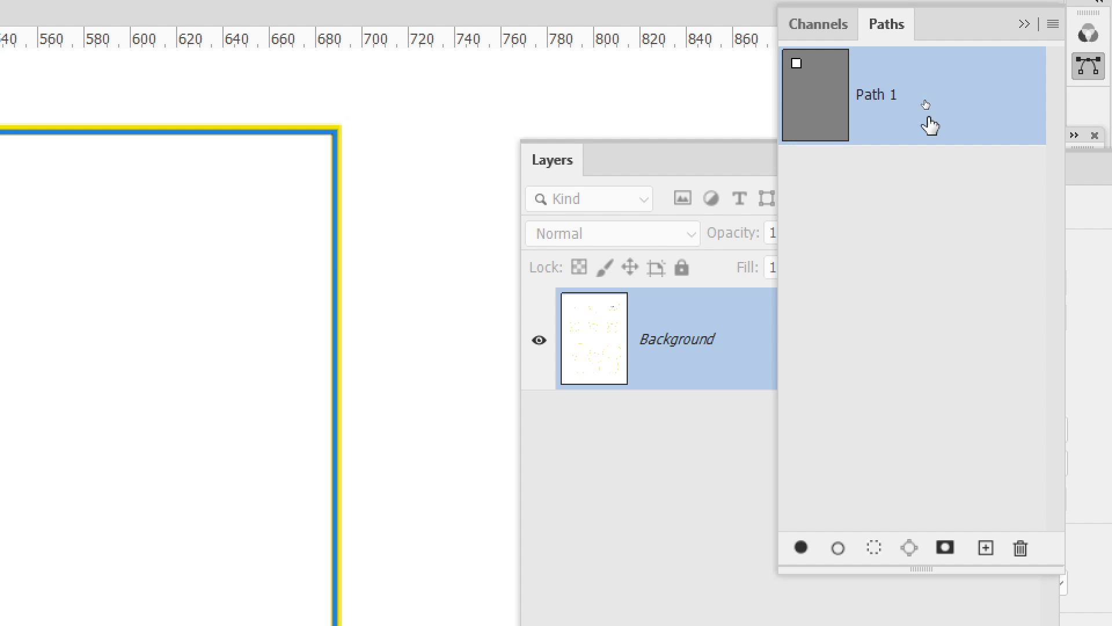
click(938, 155)
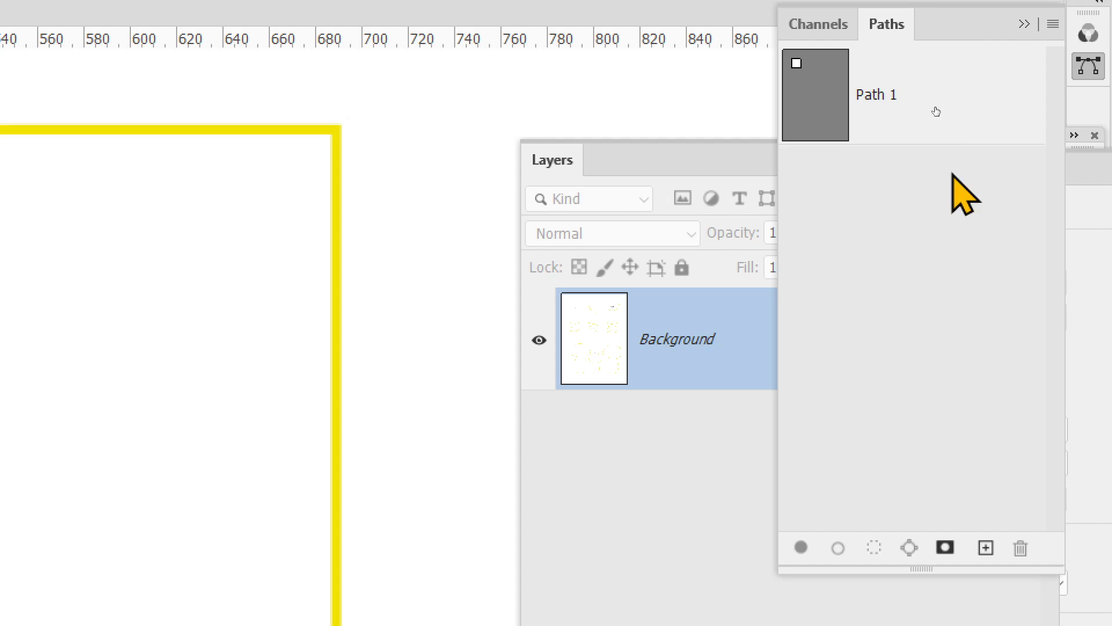
click(935, 105)
click(934, 156)
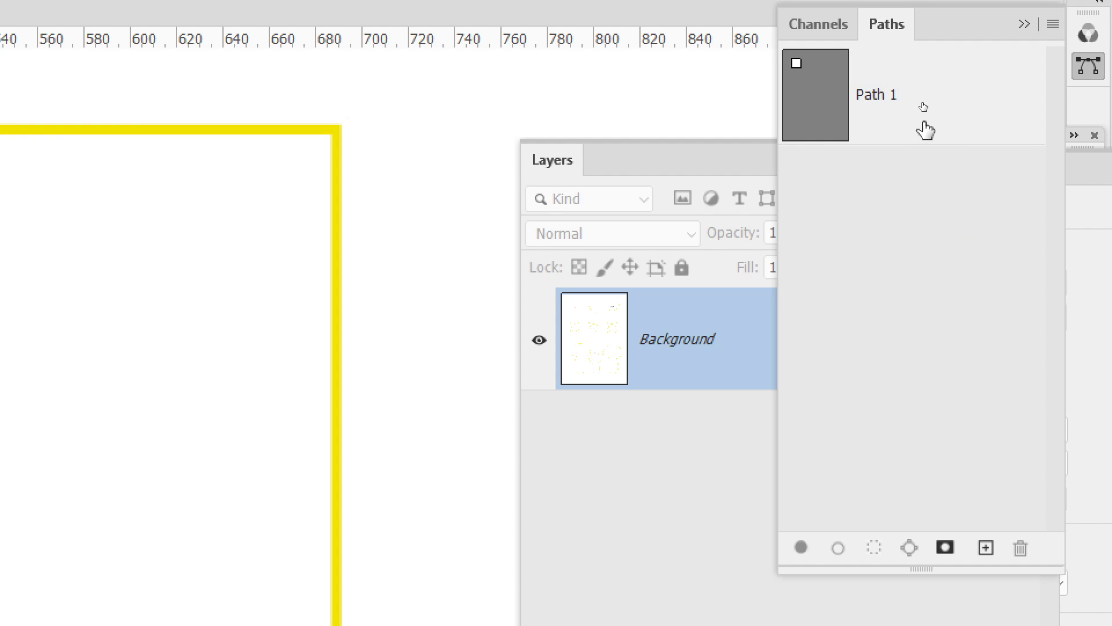
click(923, 106)
click(924, 107)
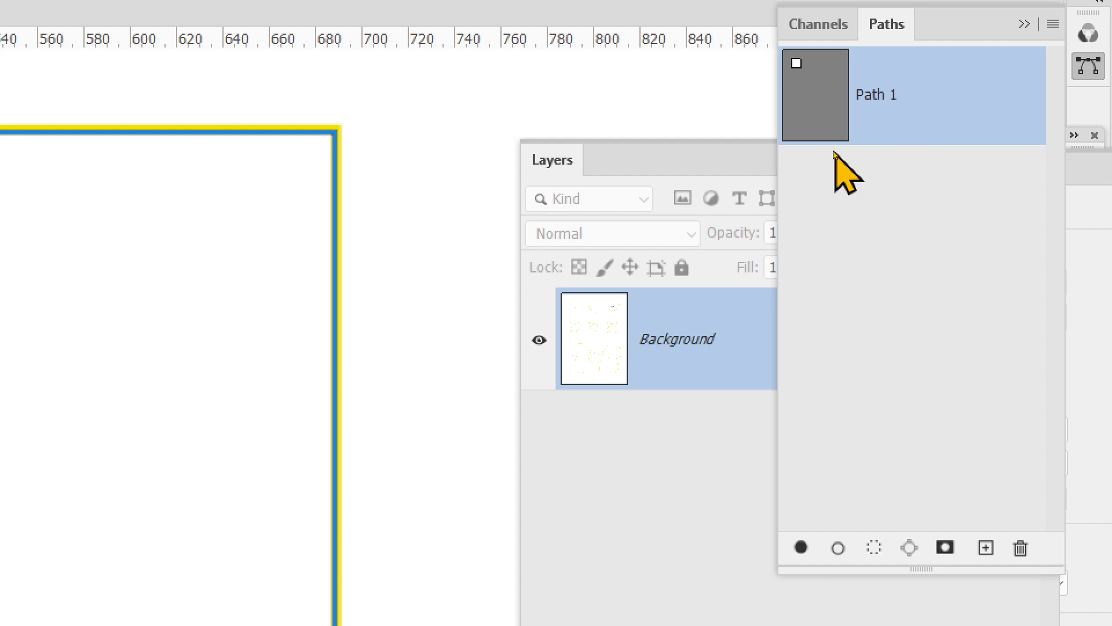
- Add a new layer and convert Path 1 into a pale teal-filled shape over square 1
click(729, 480)
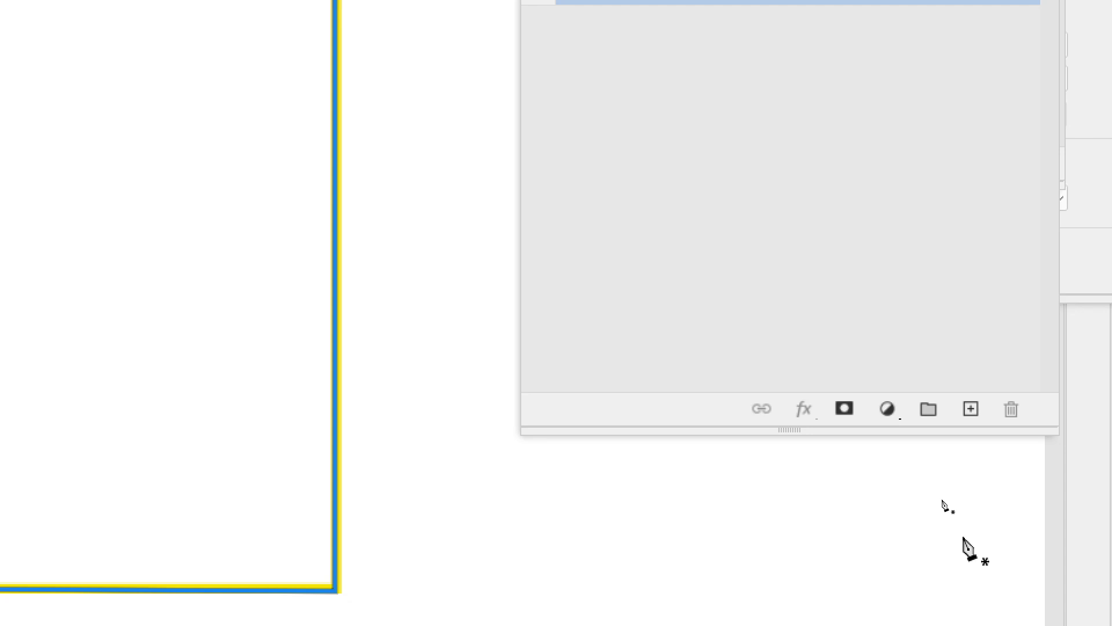
click(971, 410)
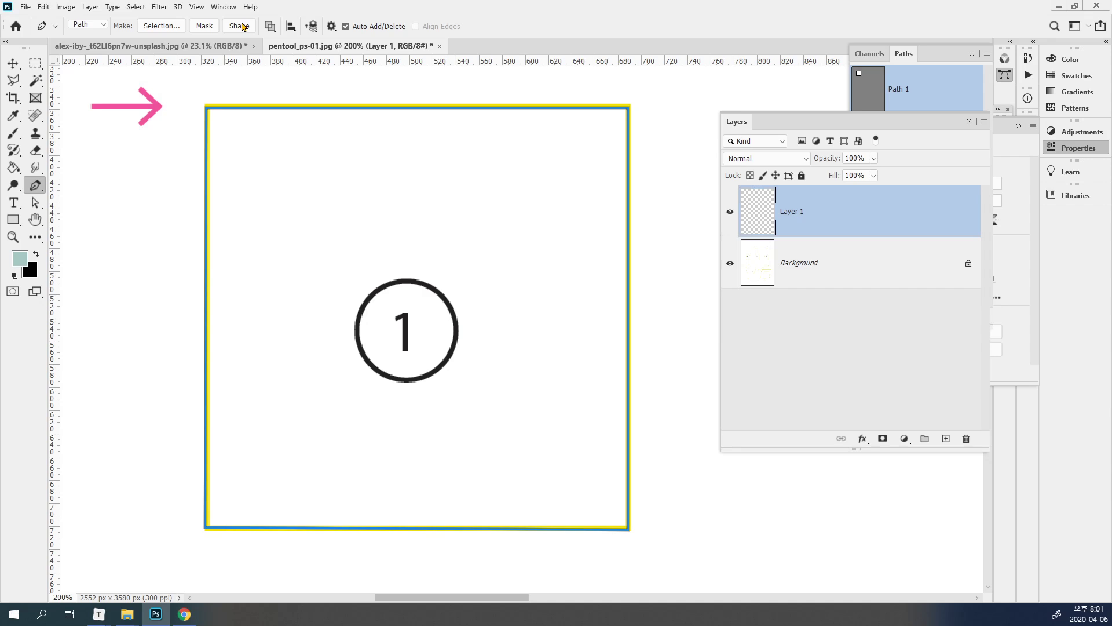
click(240, 27)
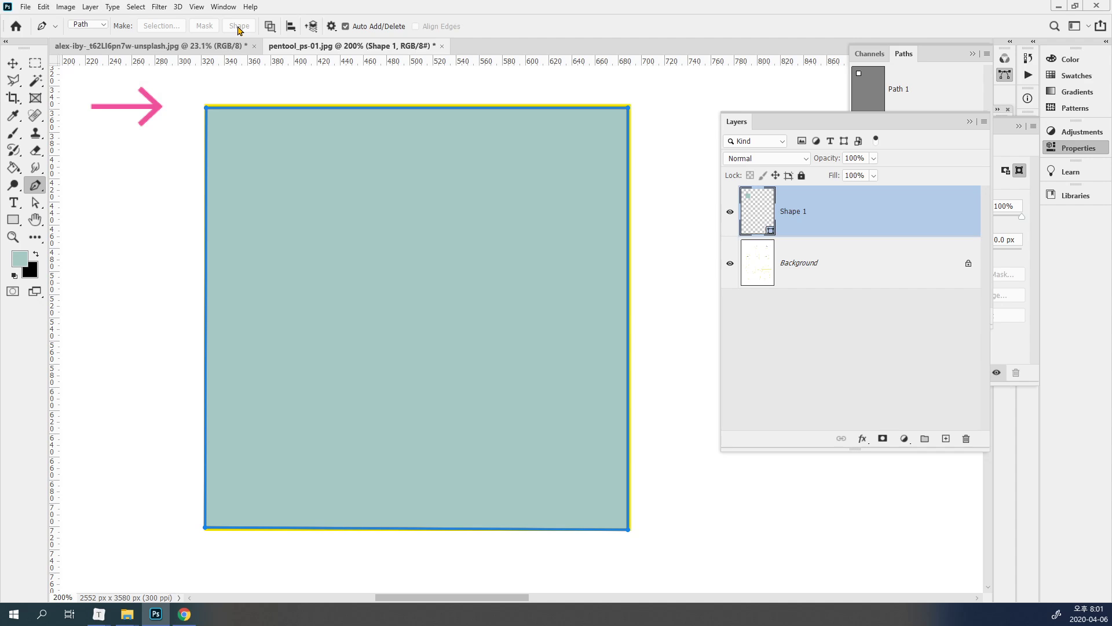
- Hide the Shape 1 layer and keep the Pen tool in Path mode for tracing figure 2
click(96, 26)
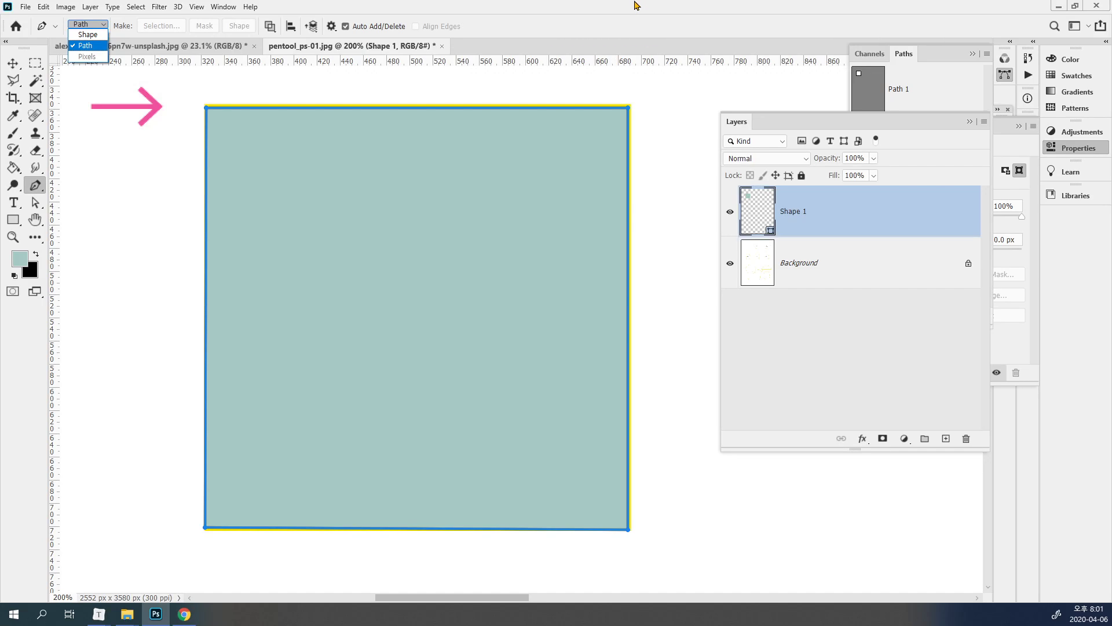
click(143, 91)
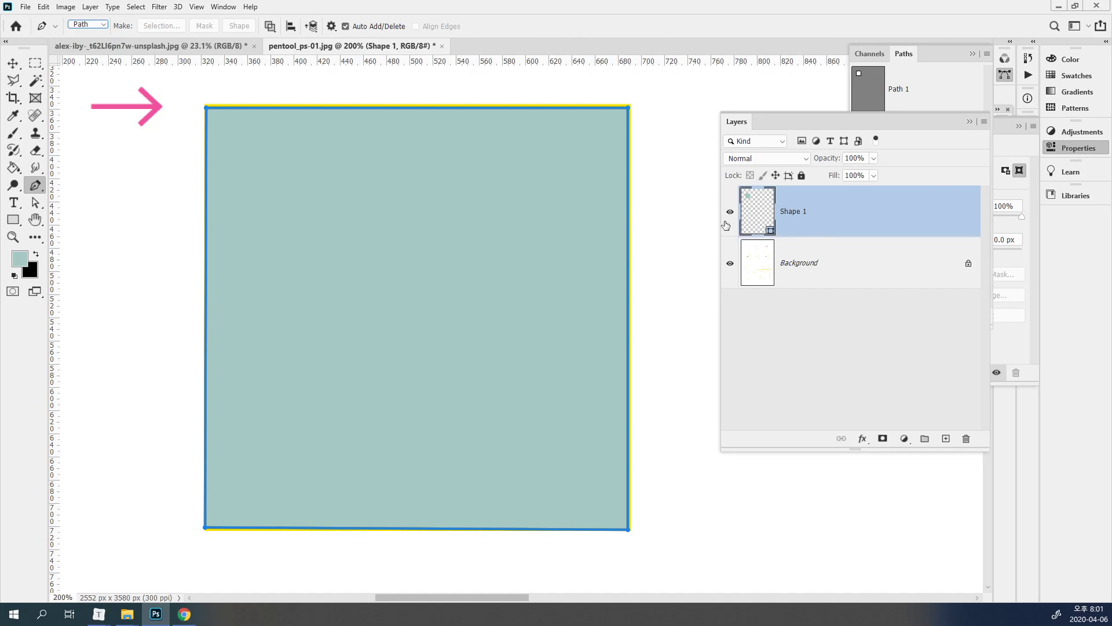
click(730, 211)
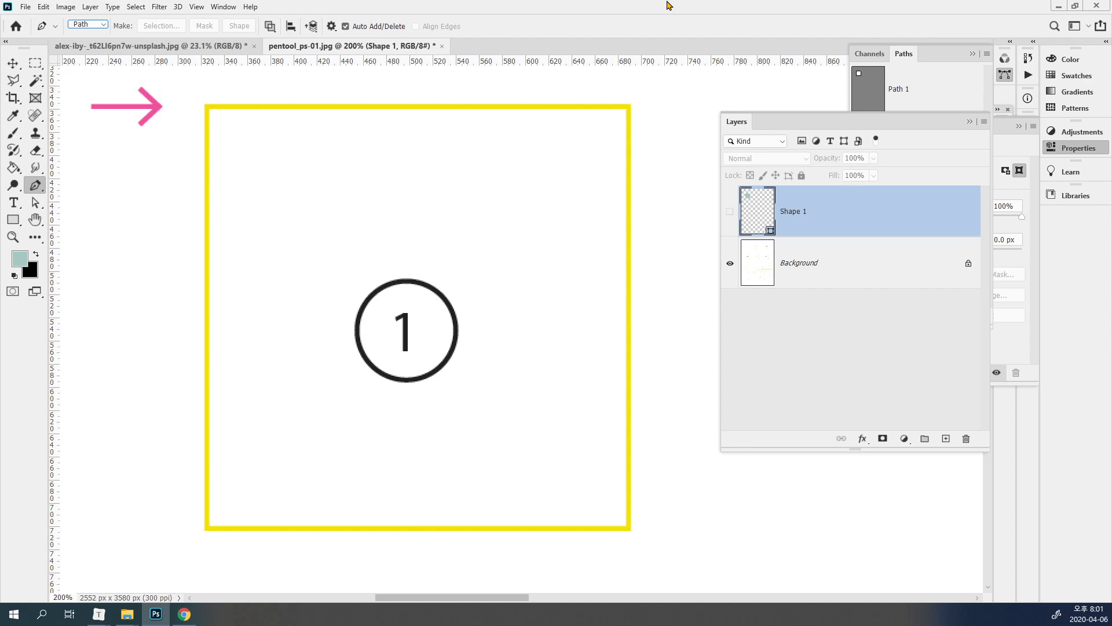
drag(670, 204, 342, 281)
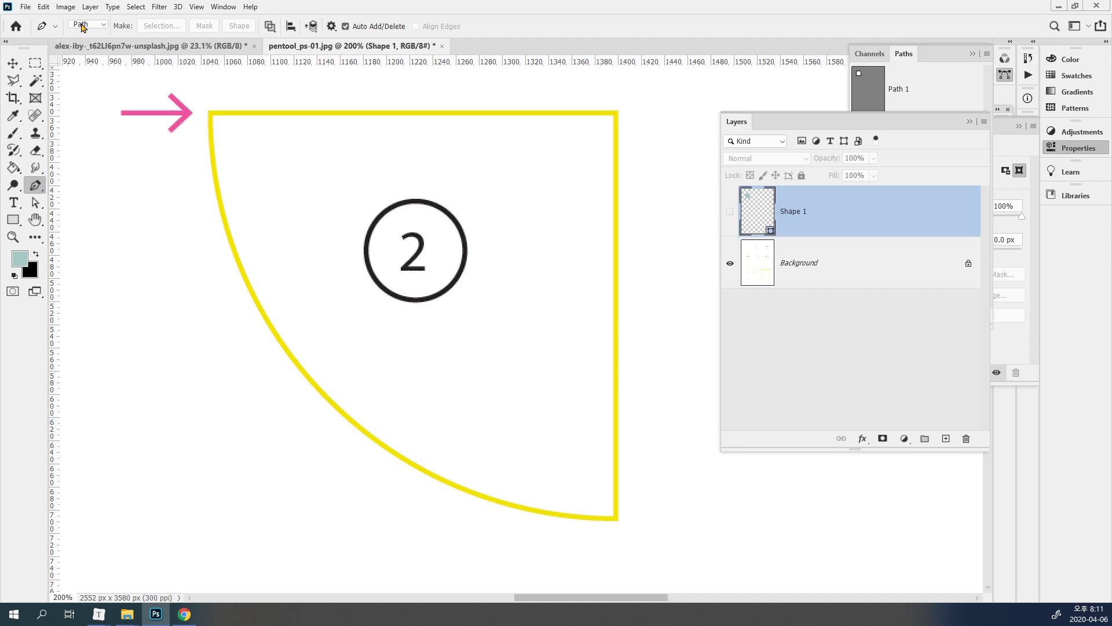
click(84, 24)
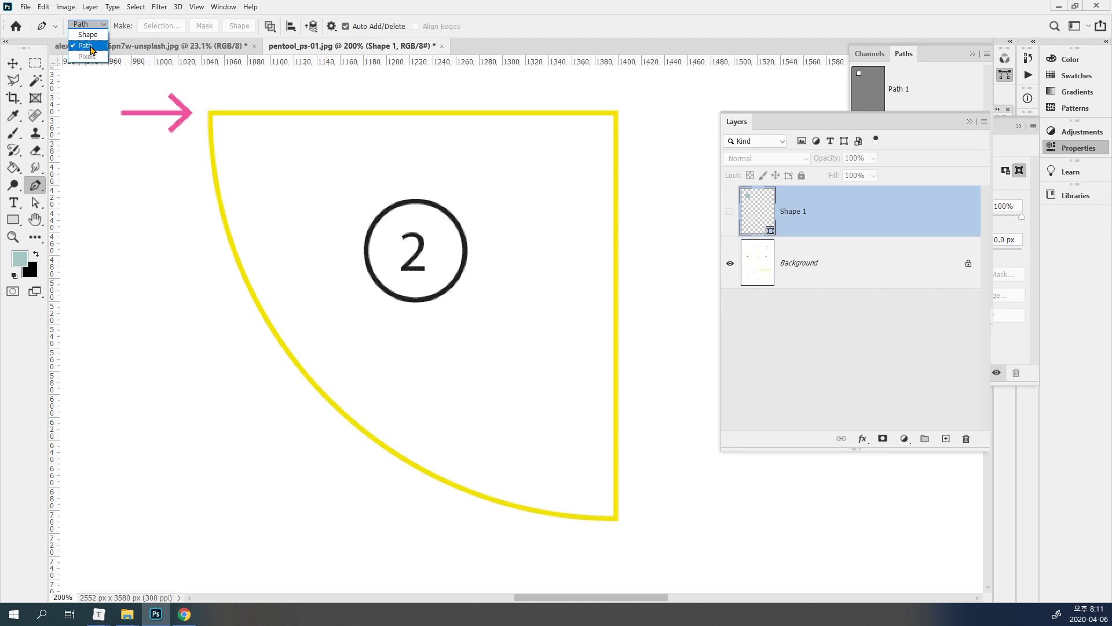
click(93, 48)
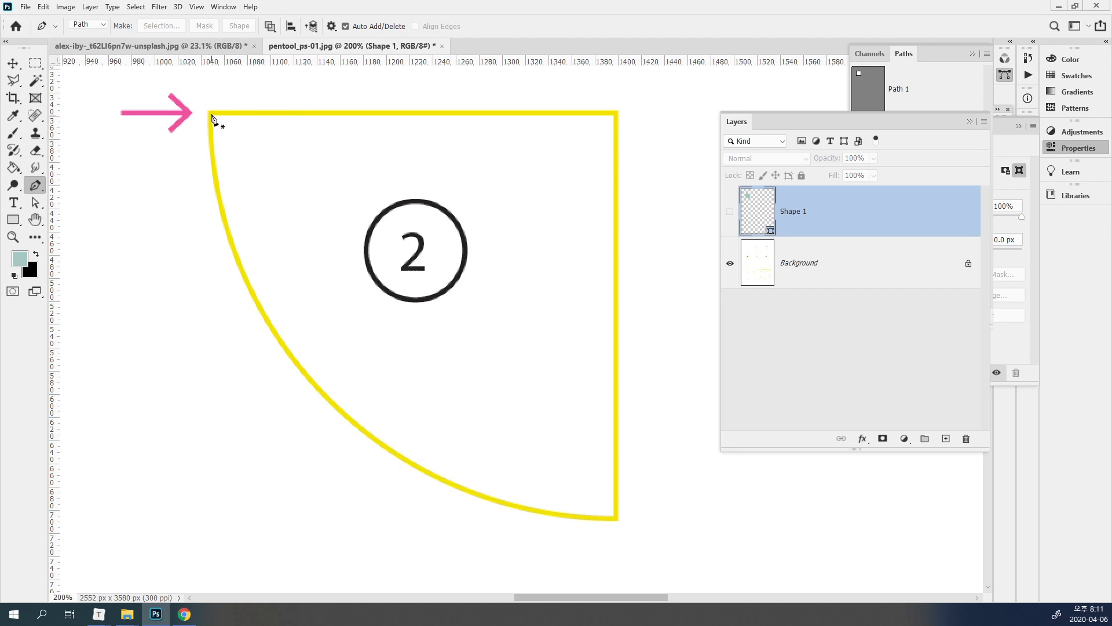
click(211, 112)
click(904, 55)
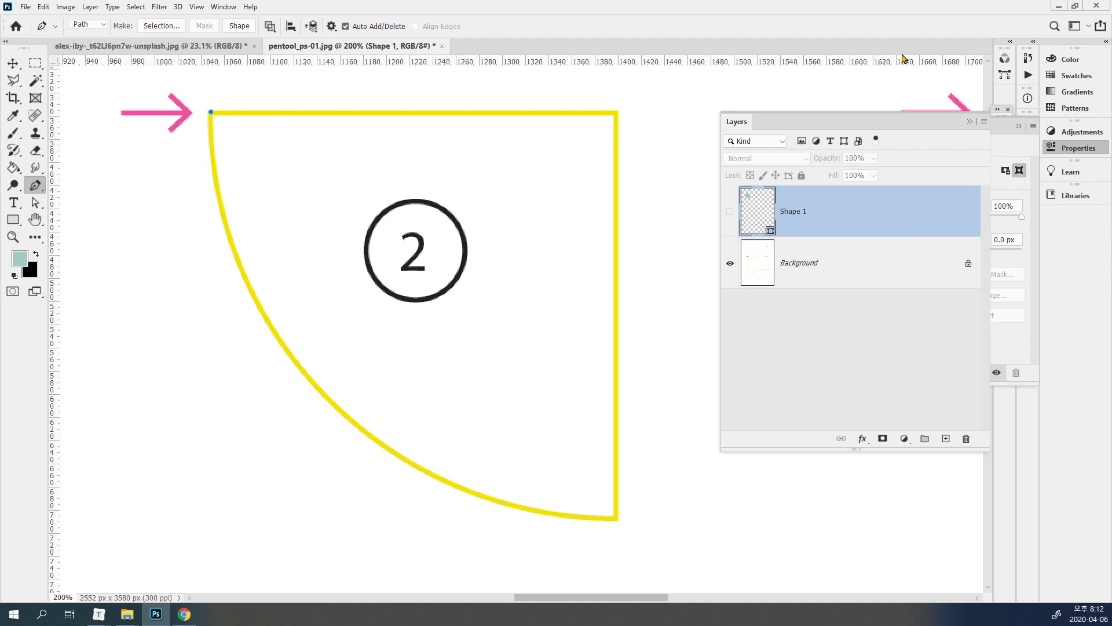
click(1005, 81)
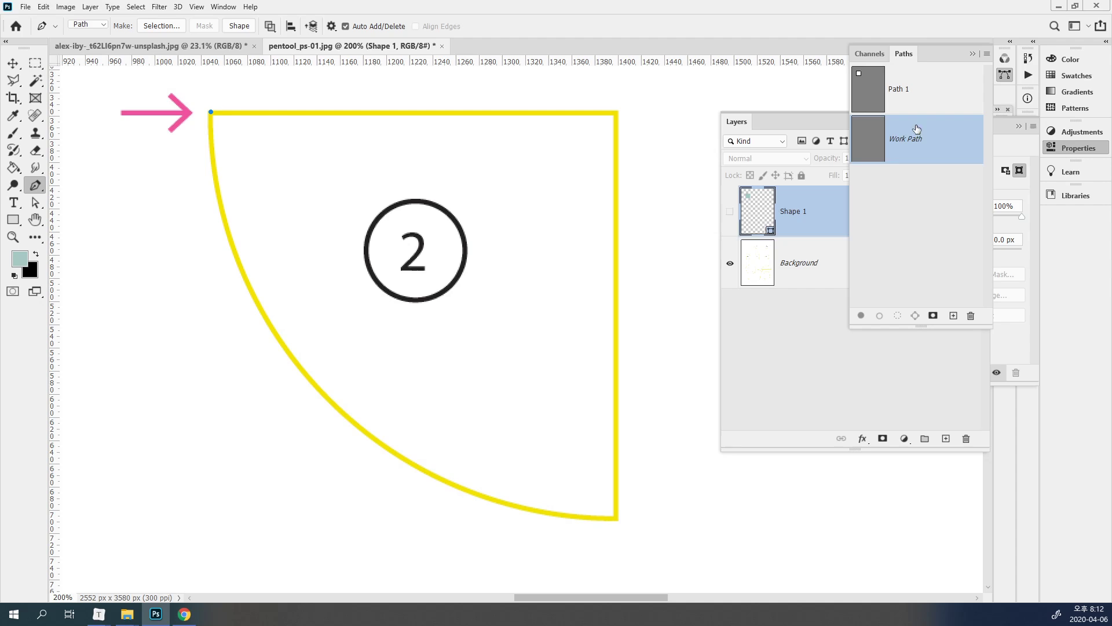
key(Delete)
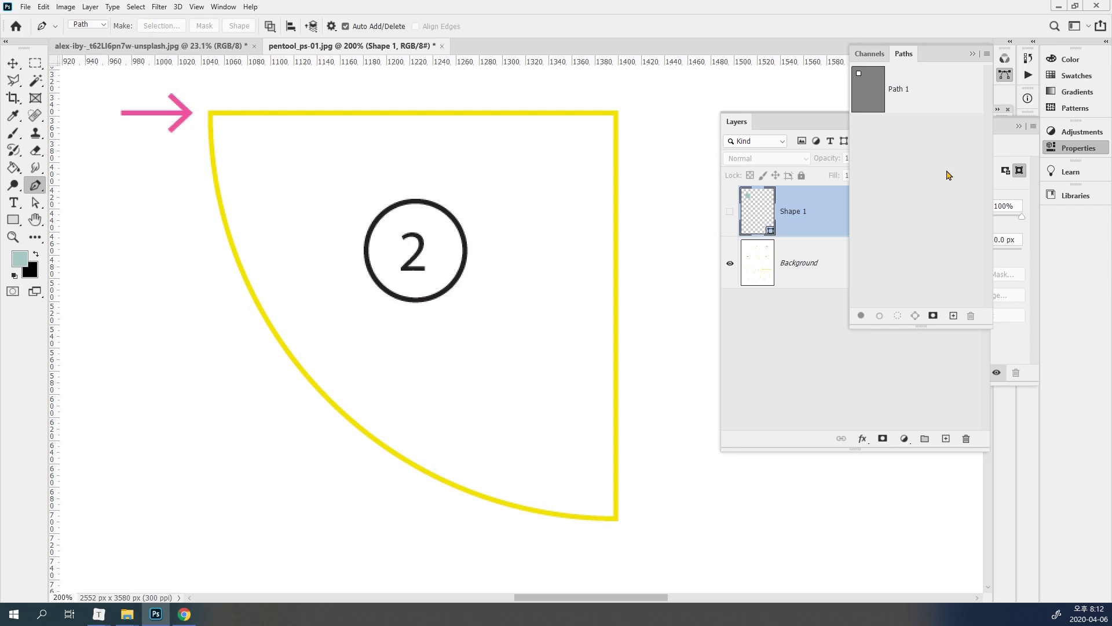
click(930, 87)
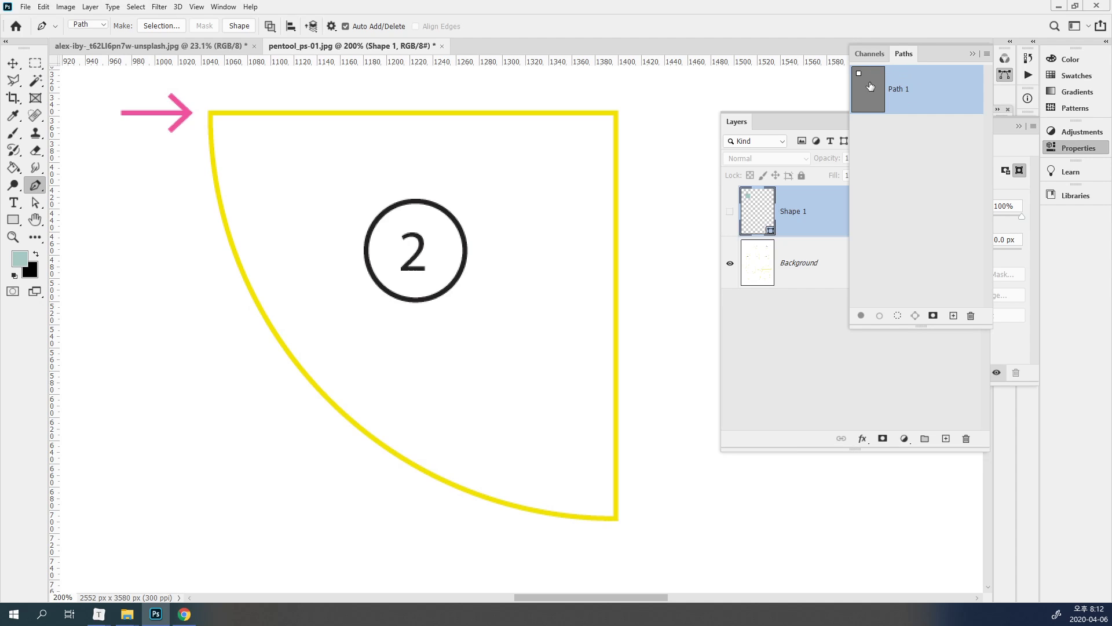
click(895, 149)
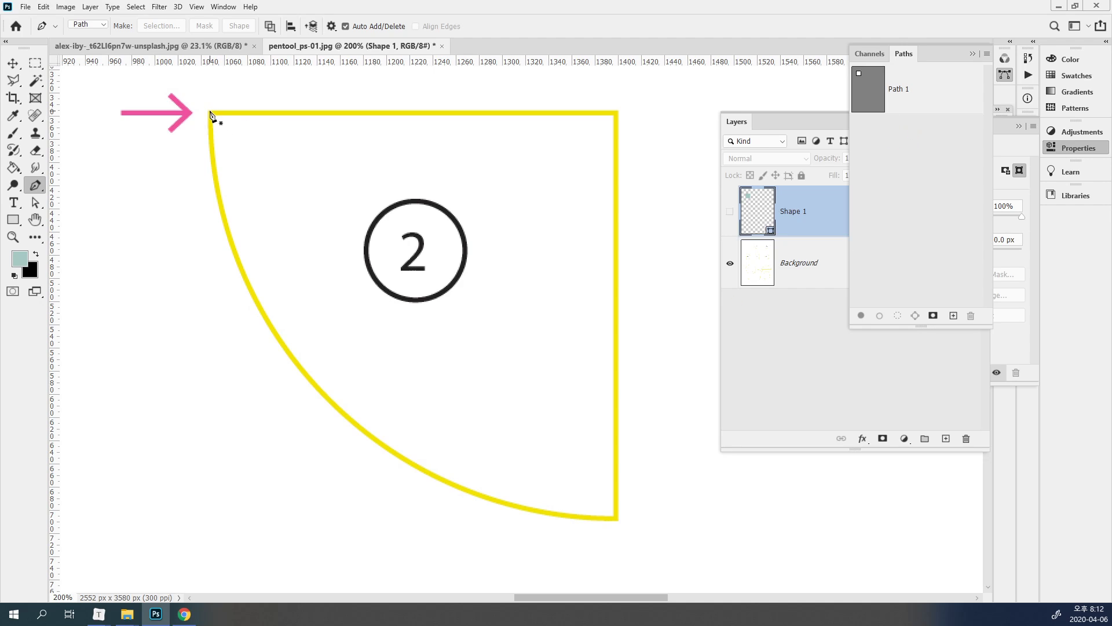
- Trace the straight top and right edges of figure 2 with three Pen anchors, starting at the corner marked by the pink arrow
click(209, 115)
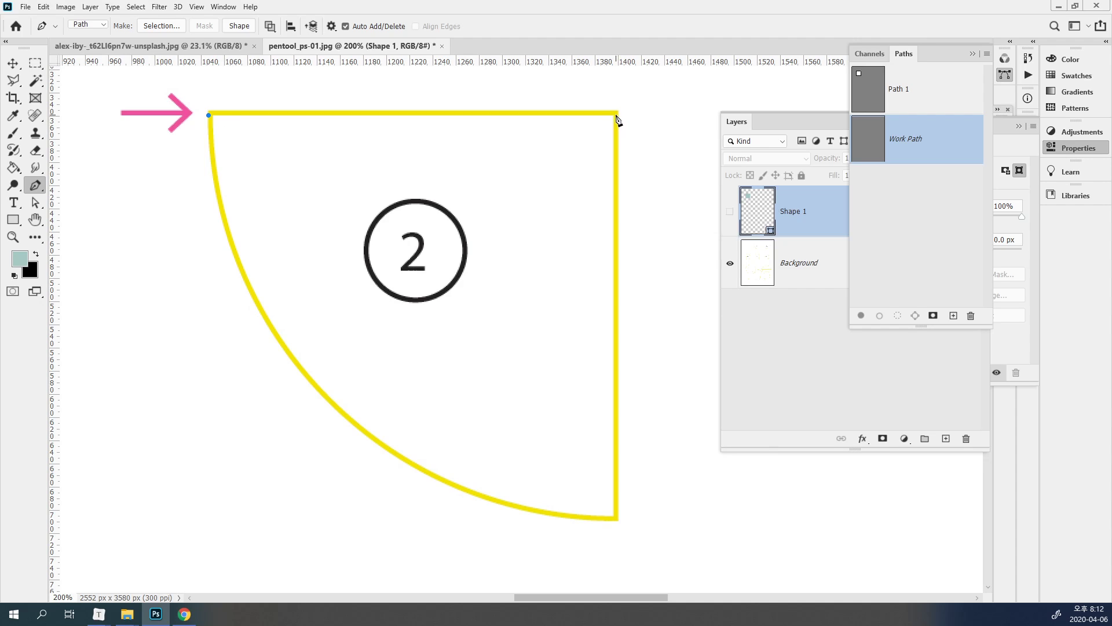
click(616, 115)
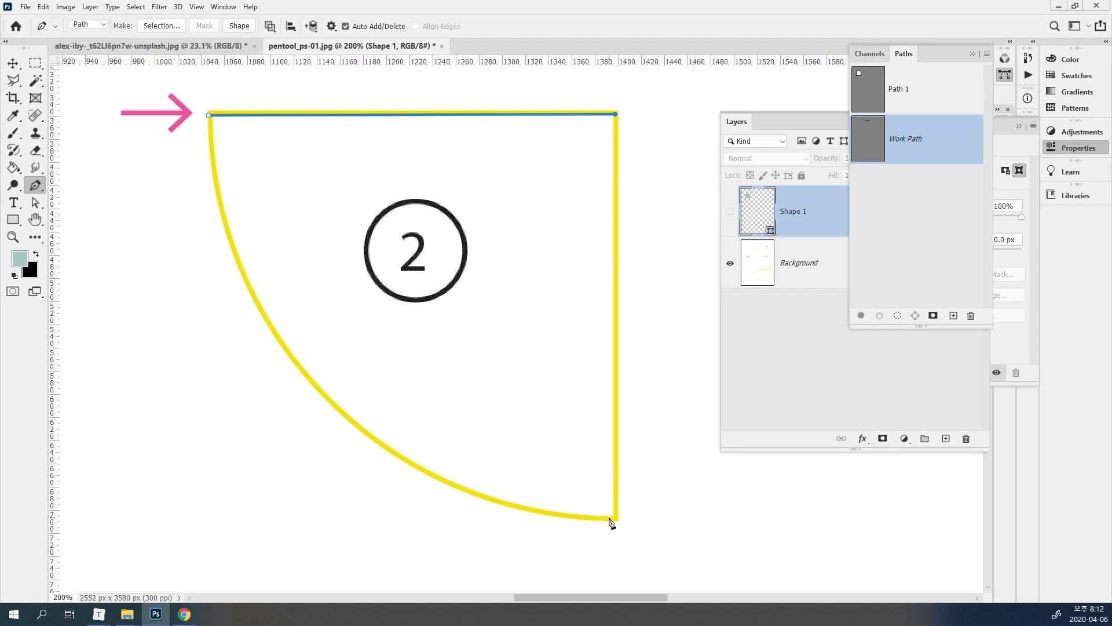
click(616, 519)
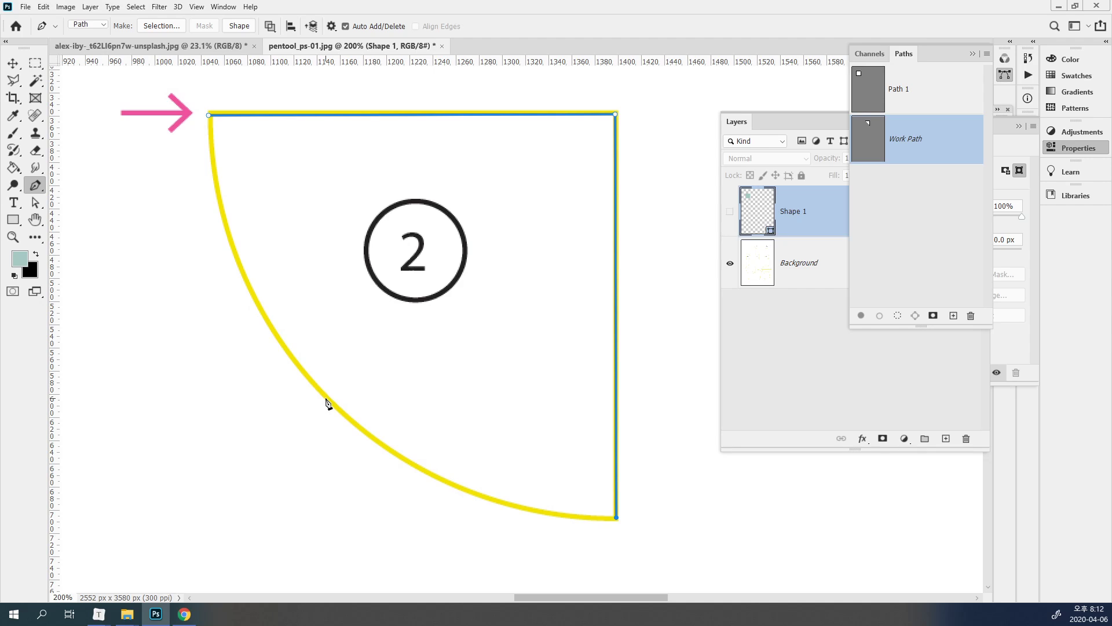
key(ctrl+minus)
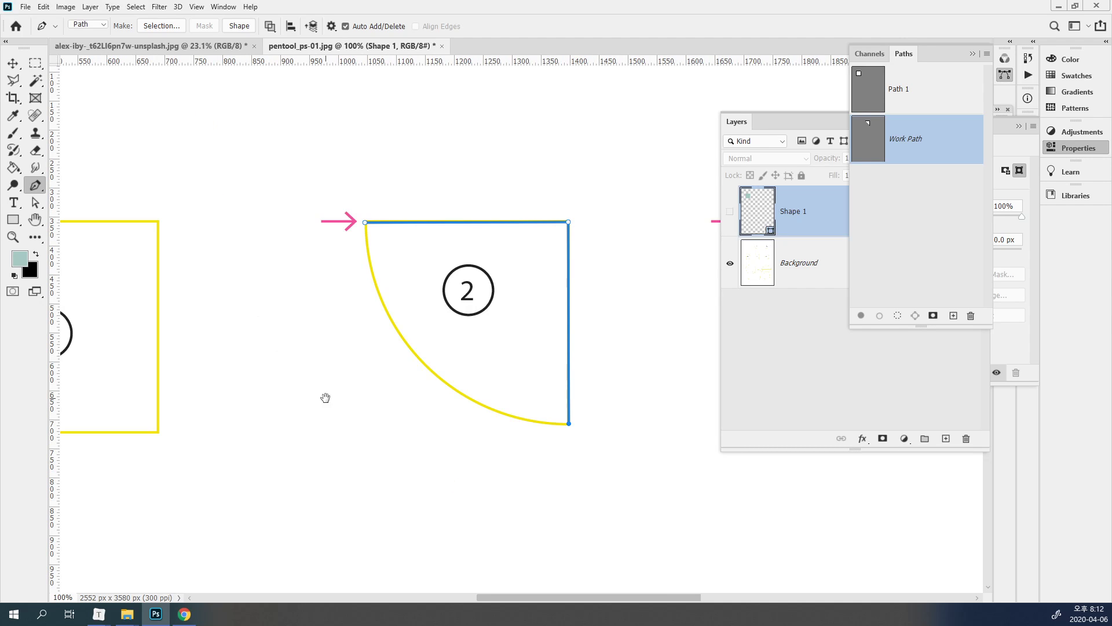
drag(400, 298, 255, 318)
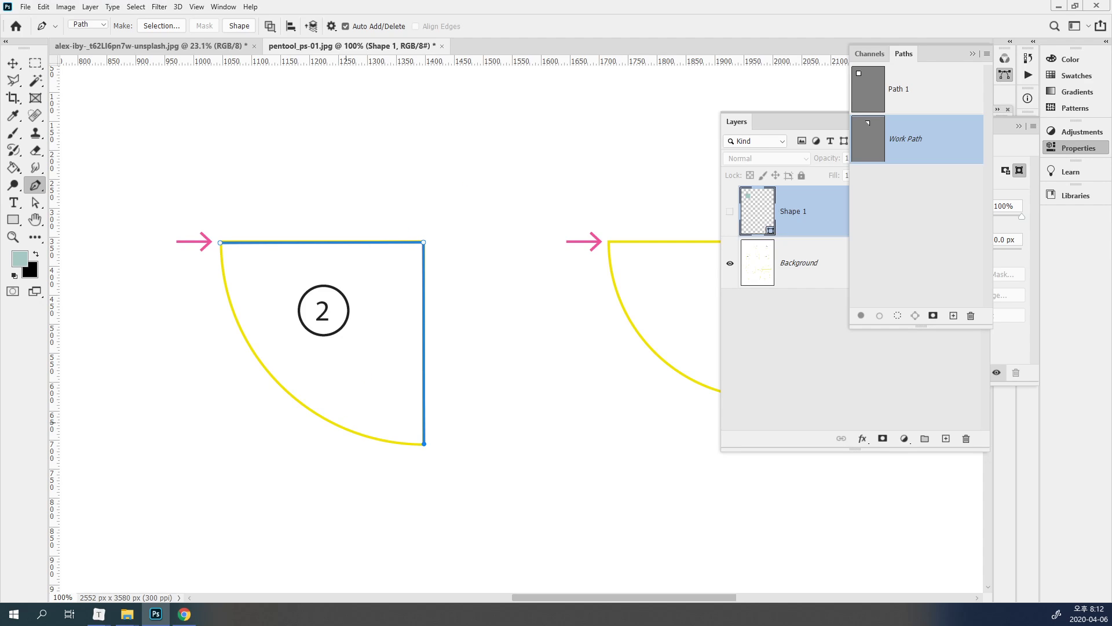
mouse_move(491, 108)
mouse_down()
mouse_move(450, 90)
mouse_move(305, 102)
mouse_move(245, 139)
mouse_move(224, 194)
mouse_move(224, 257)
mouse_move(244, 324)
mouse_move(279, 384)
mouse_move(347, 431)
mouse_move(425, 451)
mouse_move(511, 422)
mouse_move(570, 308)
mouse_move(555, 211)
mouse_move(517, 141)
mouse_move(472, 86)
mouse_move(380, 72)
mouse_up()
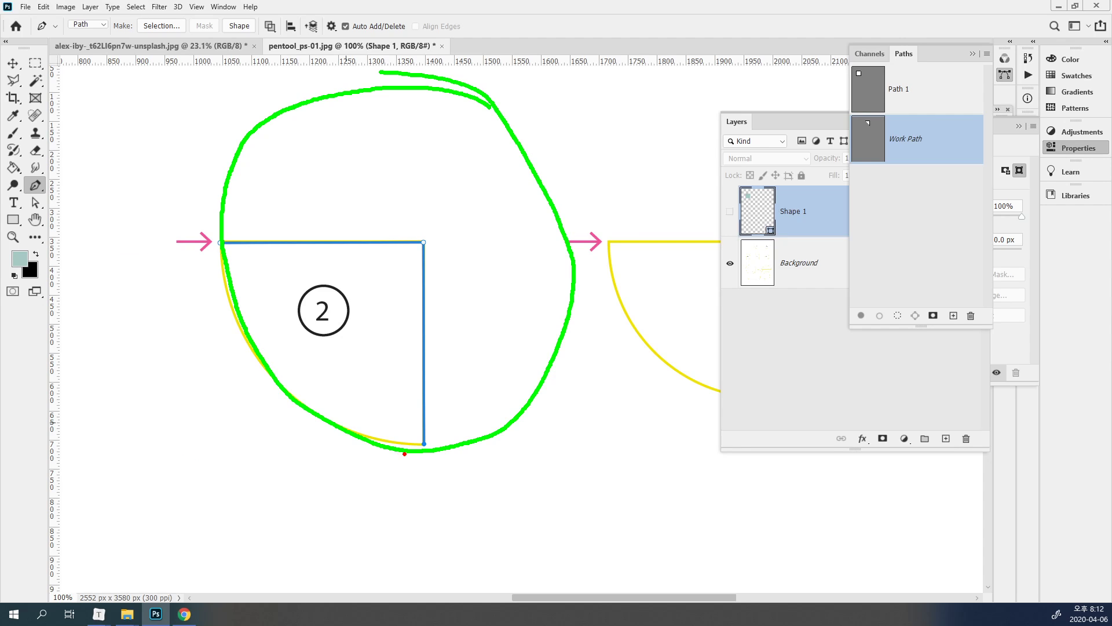
mouse_move(423, 438)
mouse_down()
mouse_move(428, 457)
mouse_move(424, 420)
mouse_move(423, 479)
mouse_up()
drag(191, 243, 242, 240)
drag(538, 246, 618, 245)
drag(427, 48, 427, 125)
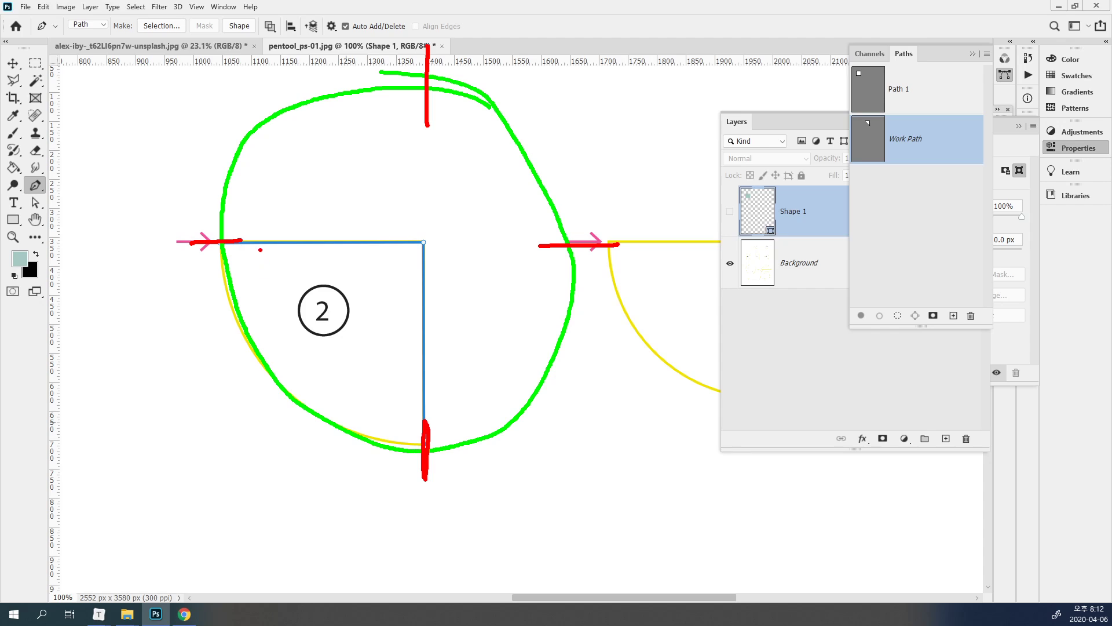
mouse_move(225, 247)
mouse_down()
mouse_move(219, 226)
mouse_move(232, 252)
mouse_up()
key(ctrl+z)
mouse_move(234, 273)
mouse_down()
mouse_move(248, 348)
mouse_move(279, 394)
mouse_move(368, 432)
mouse_up()
mouse_move(306, 408)
mouse_down()
mouse_move(219, 294)
mouse_move(218, 262)
mouse_up()
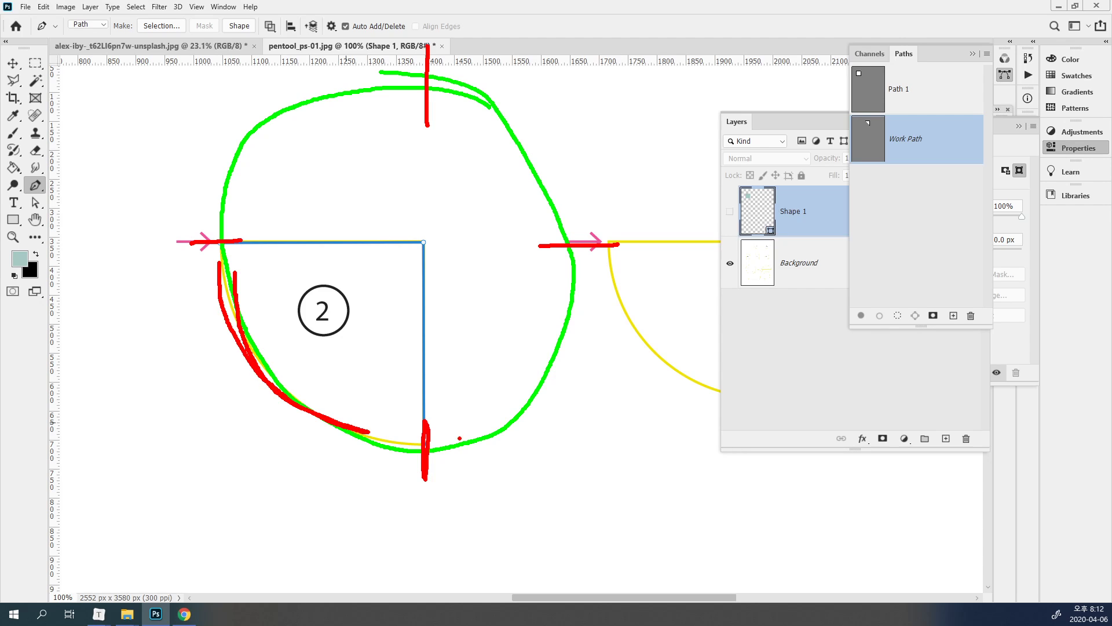
key(ctrl+z)
key(ctrl+z)
mouse_move(422, 457)
mouse_down()
mouse_move(413, 434)
mouse_move(439, 438)
mouse_move(441, 455)
mouse_move(409, 464)
mouse_up()
mouse_move(228, 258)
mouse_down()
mouse_move(206, 239)
mouse_move(214, 220)
mouse_move(238, 228)
mouse_move(226, 259)
mouse_up()
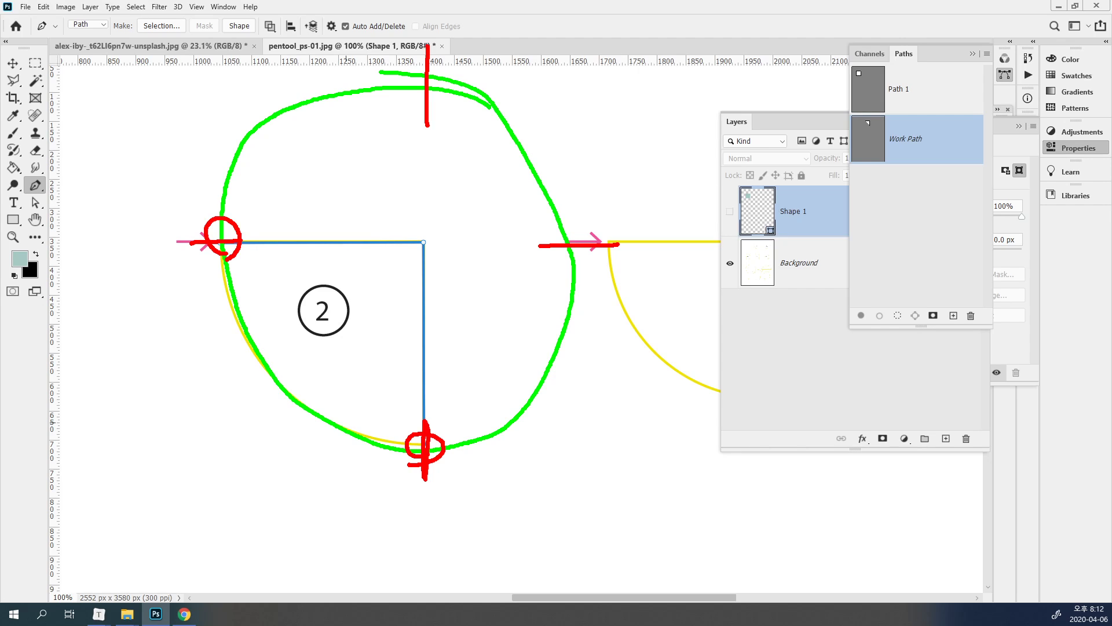
mouse_move(224, 250)
mouse_down()
mouse_move(231, 235)
mouse_move(230, 433)
mouse_up()
mouse_move(231, 258)
mouse_down()
mouse_move(298, 400)
mouse_move(420, 450)
mouse_up()
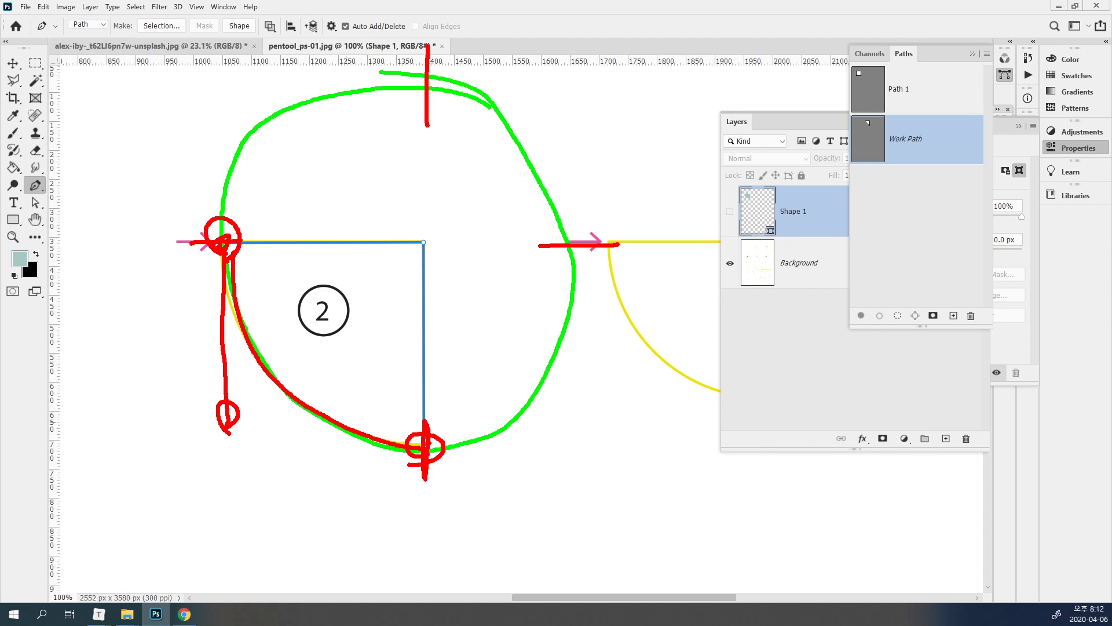
key(Escape)
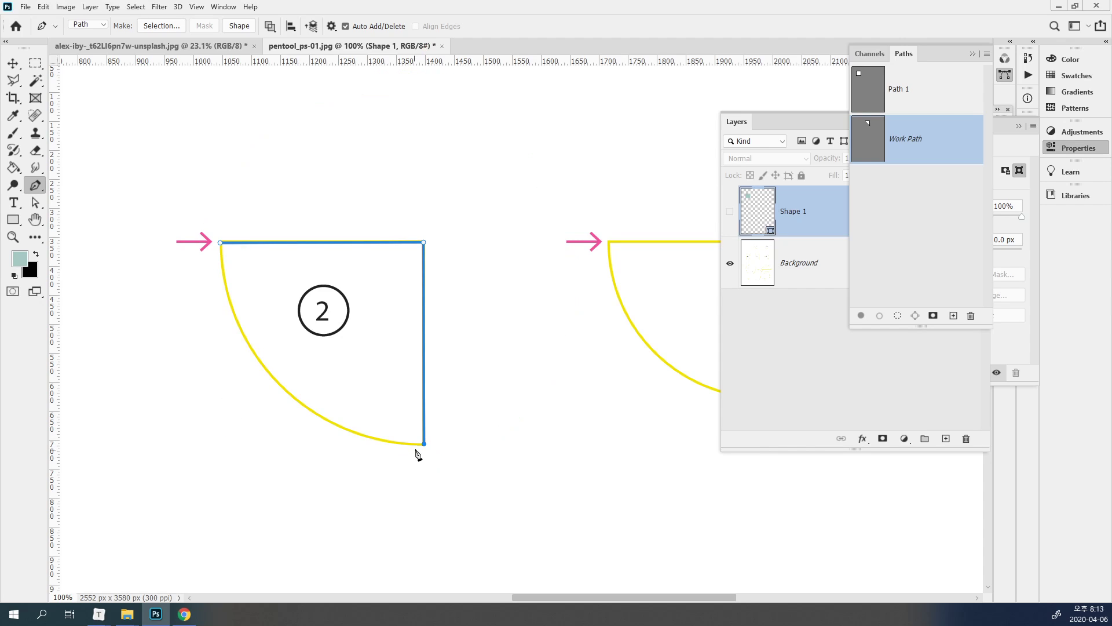
- Close the path at the arrow-marked corner of figure 2, bend the closing segment and turn its direction handle nearly straight down
click(221, 243)
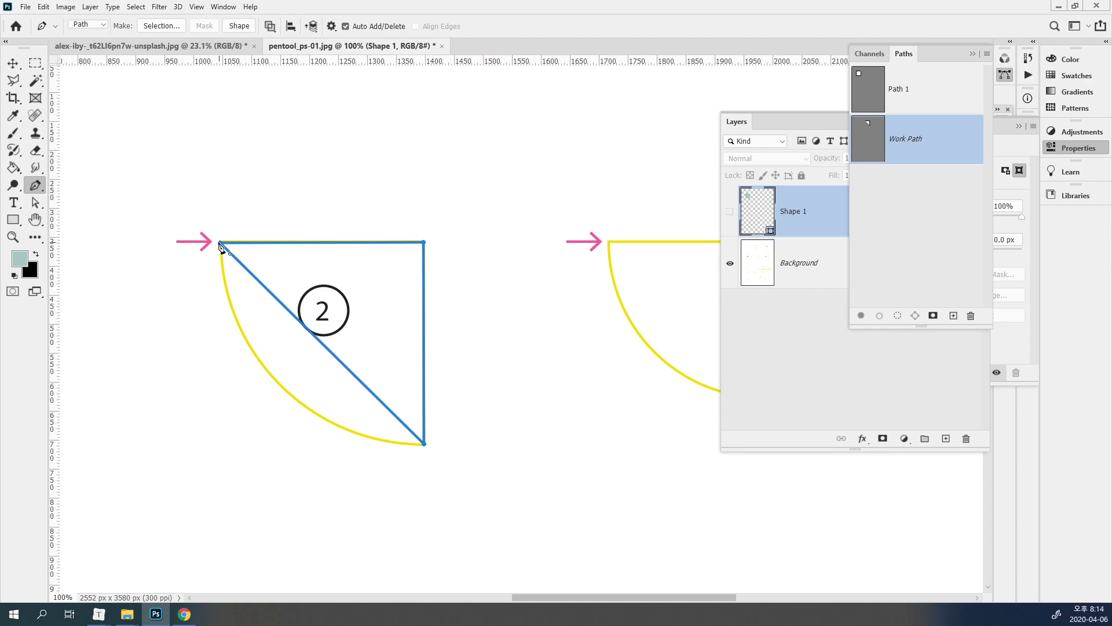
drag(221, 243, 197, 136)
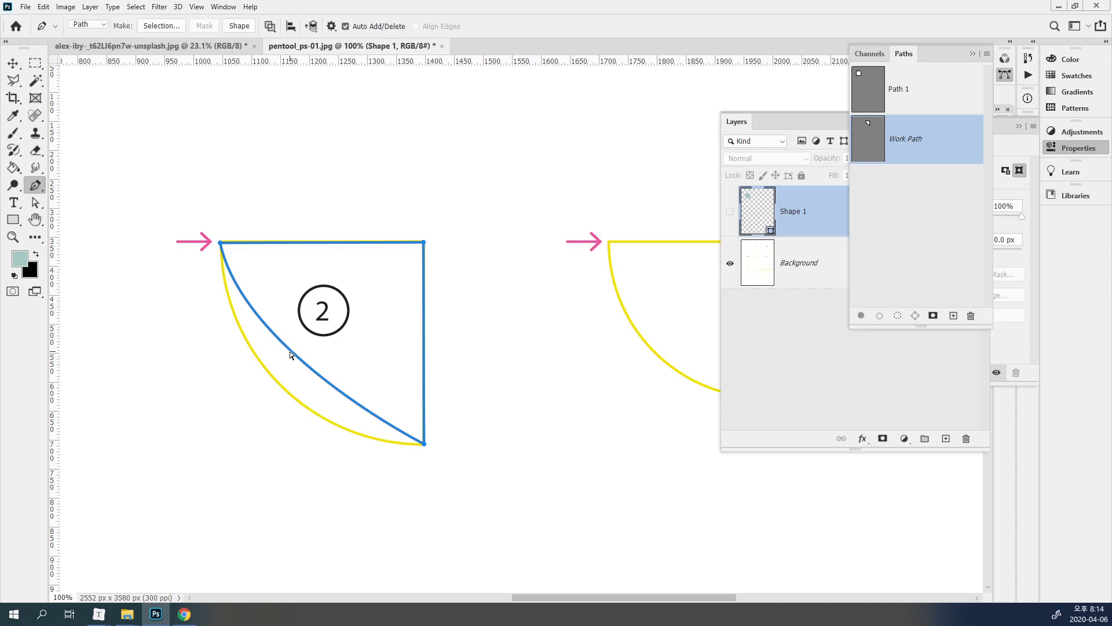
ctrl+click(220, 243)
mouse_move(242, 352)
mouse_down()
mouse_move(241, 435)
mouse_move(360, 454)
mouse_move(335, 405)
mouse_move(193, 350)
mouse_move(224, 355)
mouse_up()
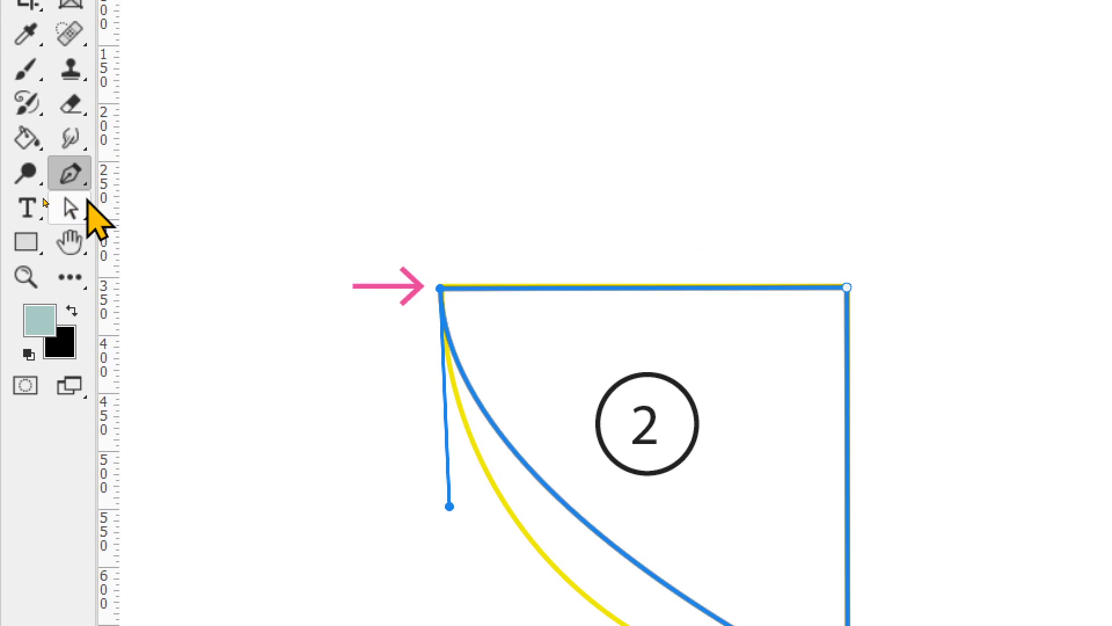
- Select the whole figure 2 path with the Path Selection tool and shift it slightly to the right
drag(44, 202, 105, 201)
drag(210, 206, 152, 207)
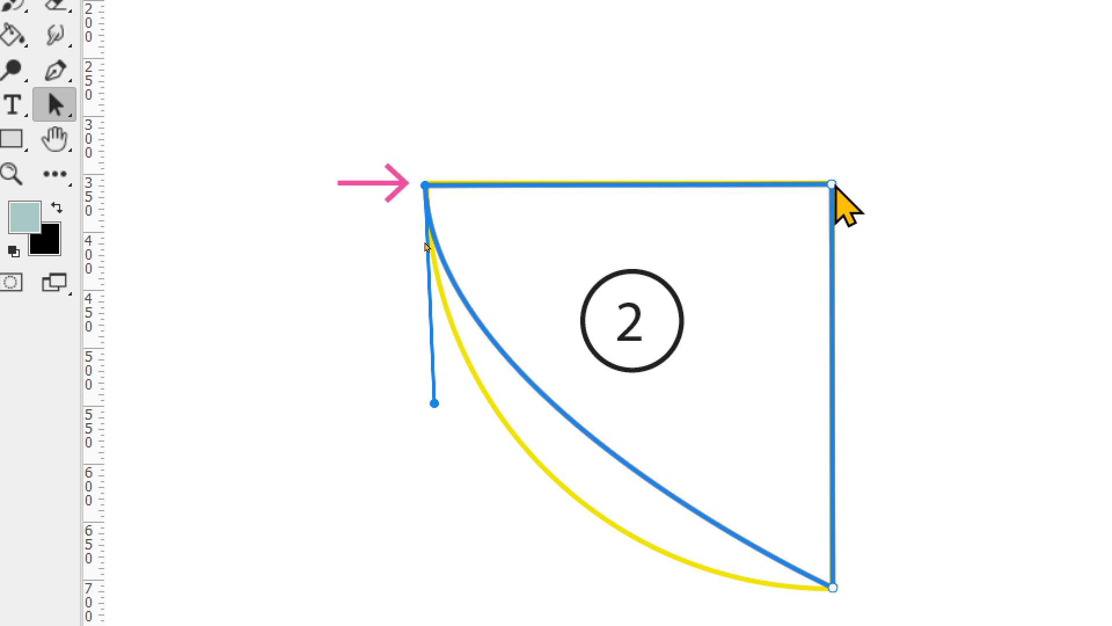
click(835, 186)
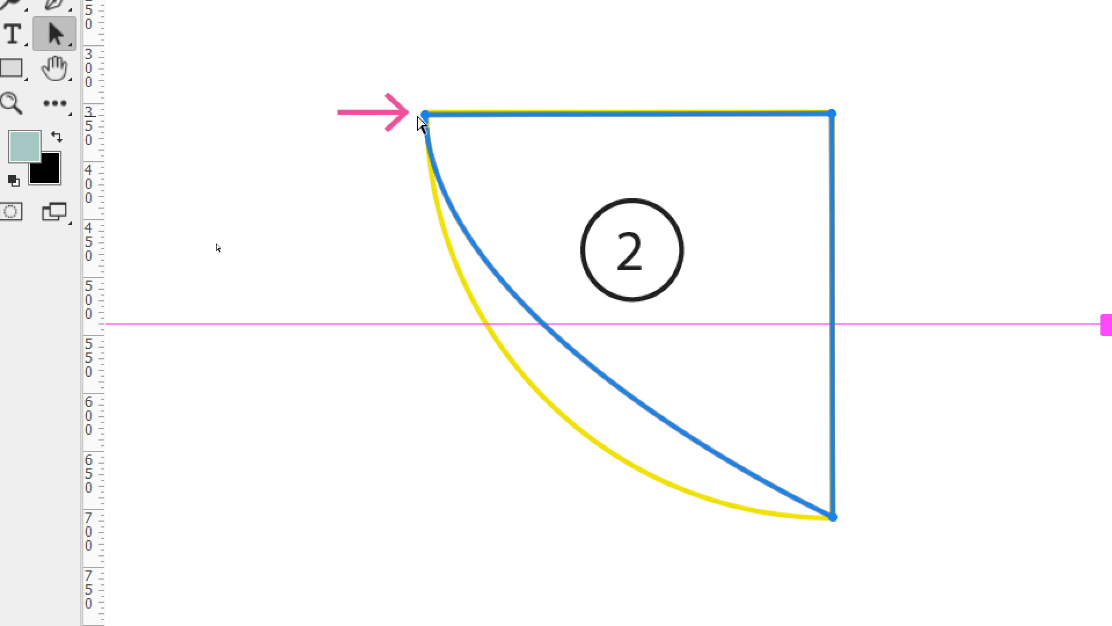
mouse_move(425, 116)
mouse_down()
mouse_move(275, 190)
mouse_move(458, 152)
mouse_move(422, 112)
mouse_move(432, 119)
mouse_up()
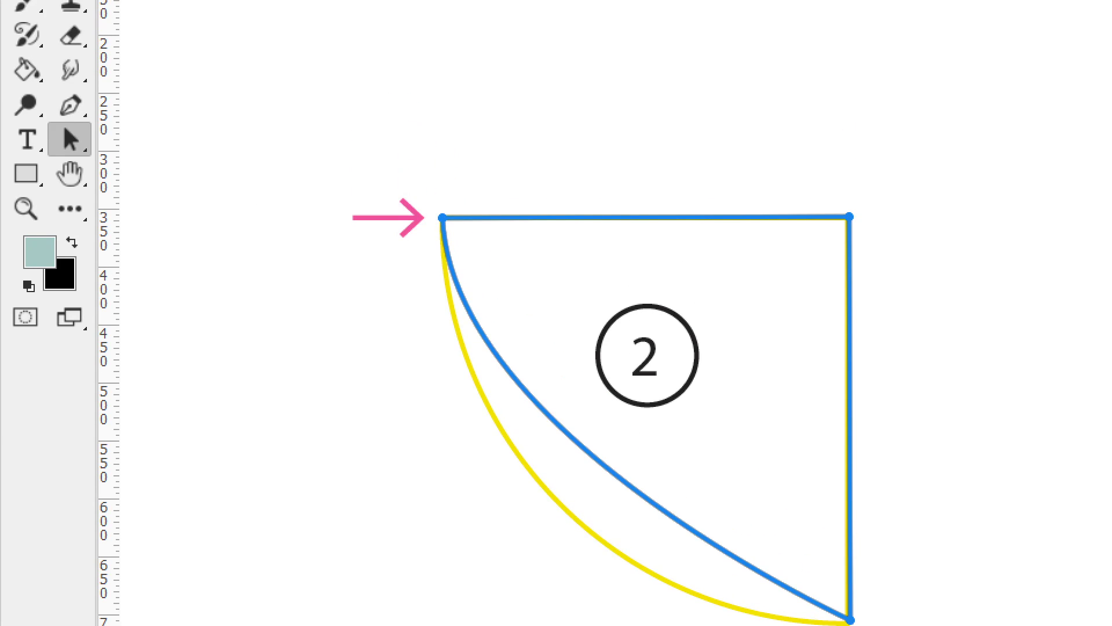
- Select the arrow-marked corner anchor with the Direct Selection tool and lengthen its handle downward until the curve follows figure 2's yellow arc
click(66, 27)
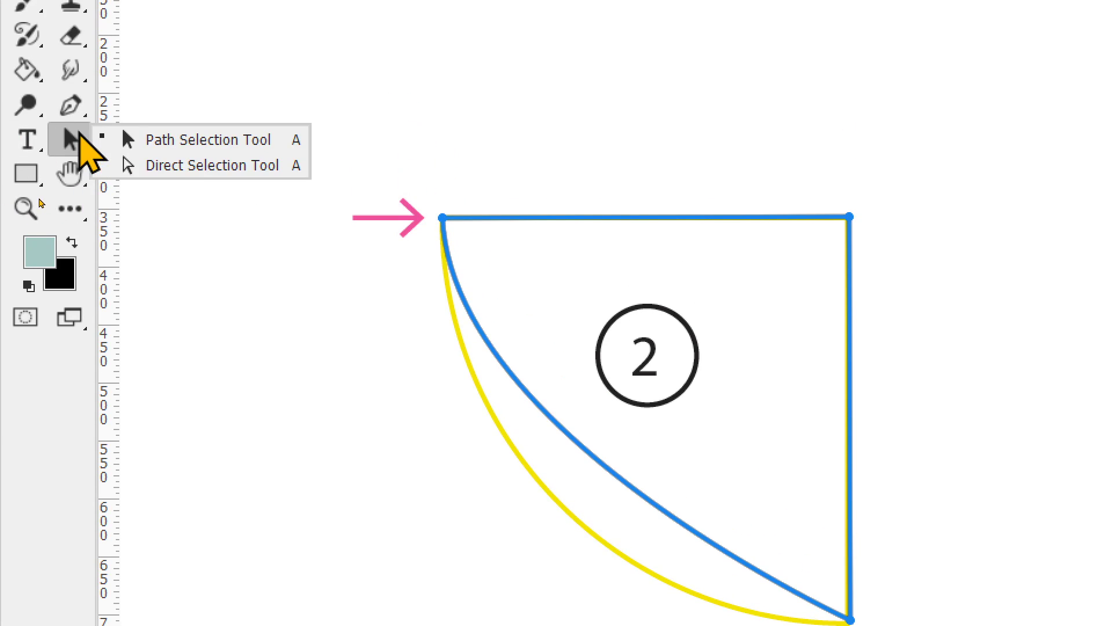
click(187, 168)
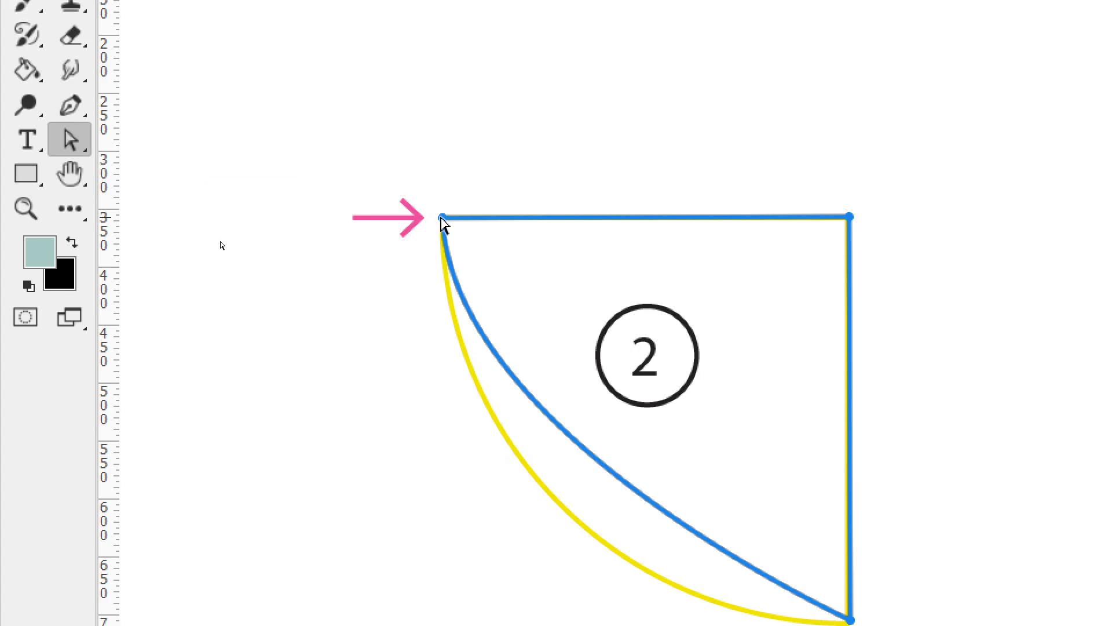
click(442, 219)
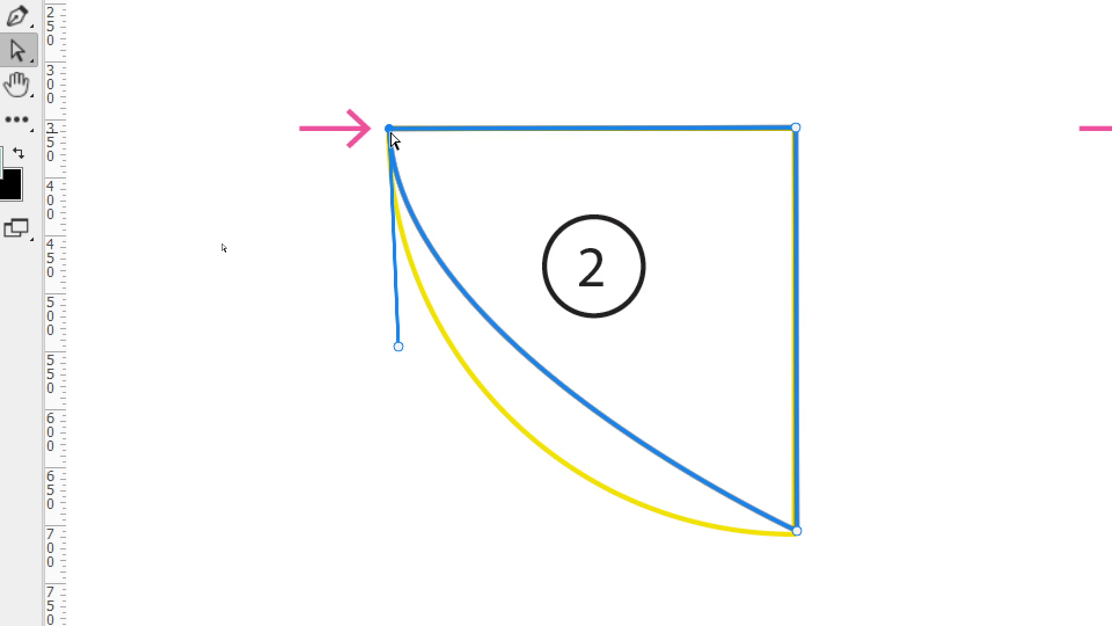
click(399, 348)
drag(399, 350, 411, 525)
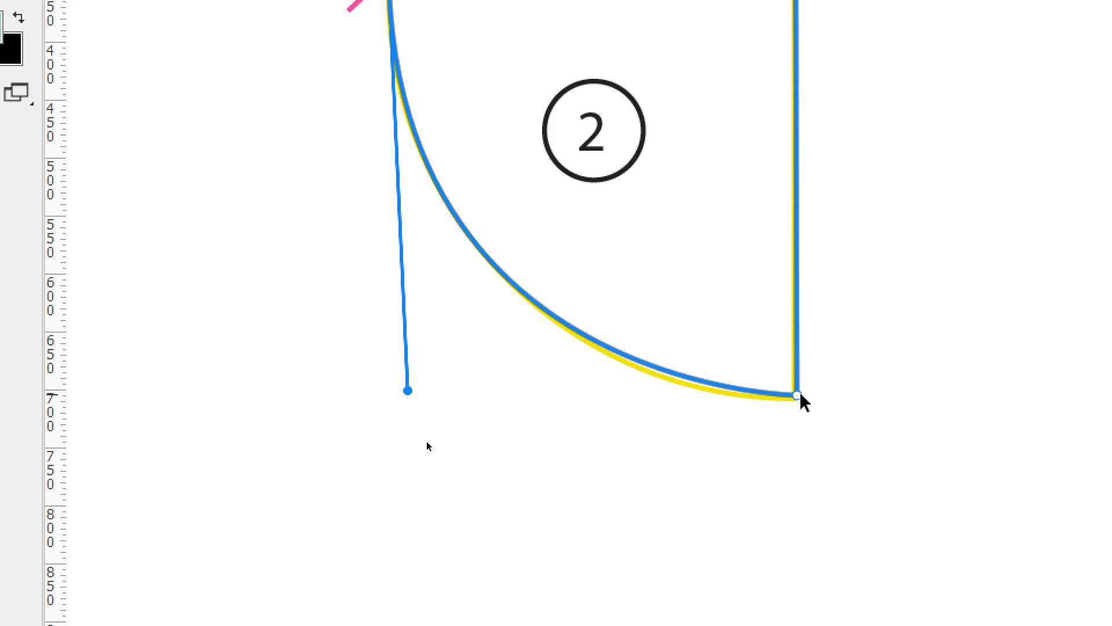
click(797, 395)
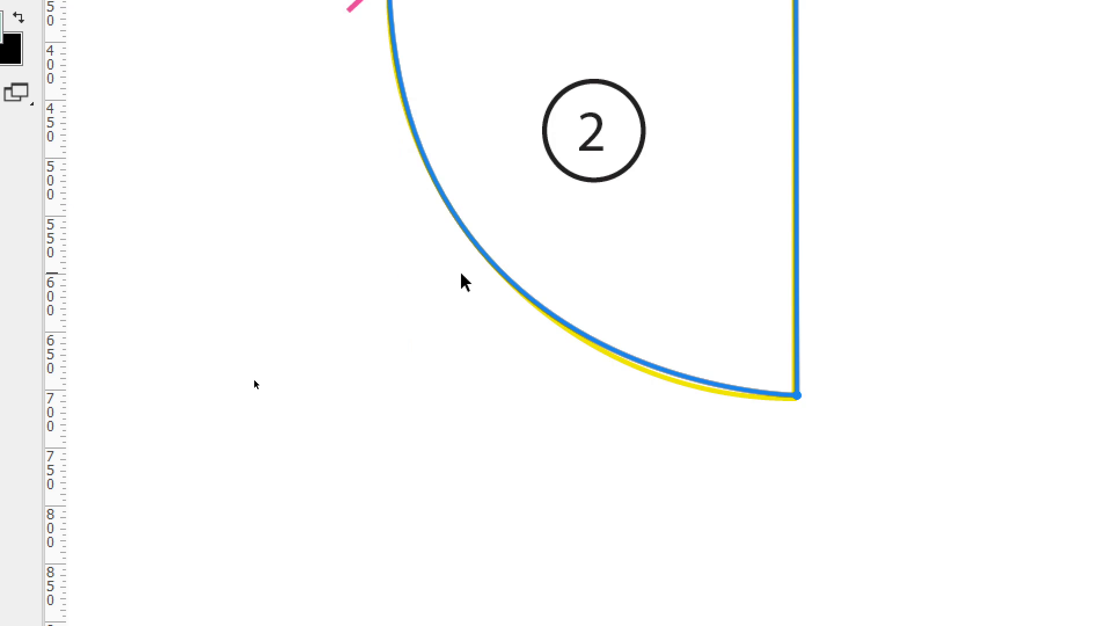
drag(427, 276, 394, 359)
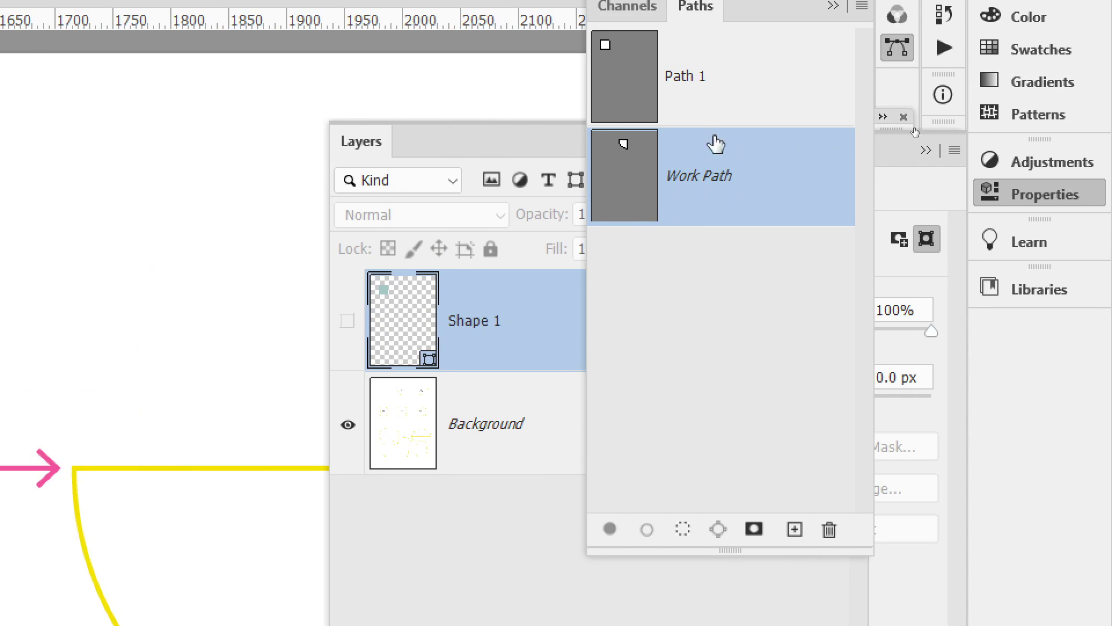
- Save figure 2's work path as Path 2 and deselect both the path and the Shape 1 layer
double_click(710, 179)
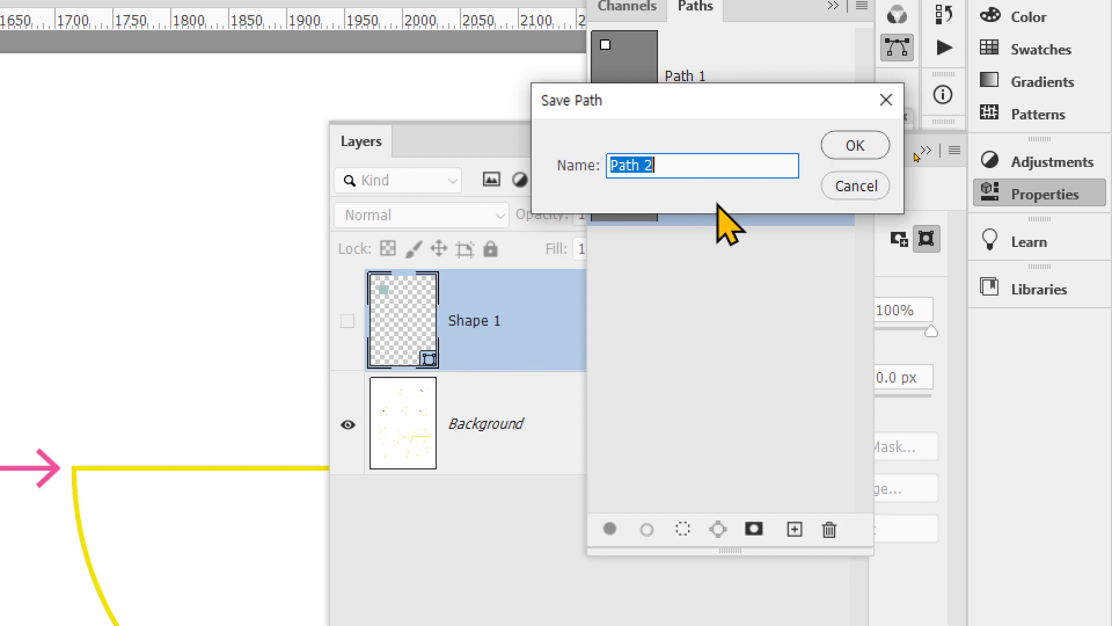
click(856, 148)
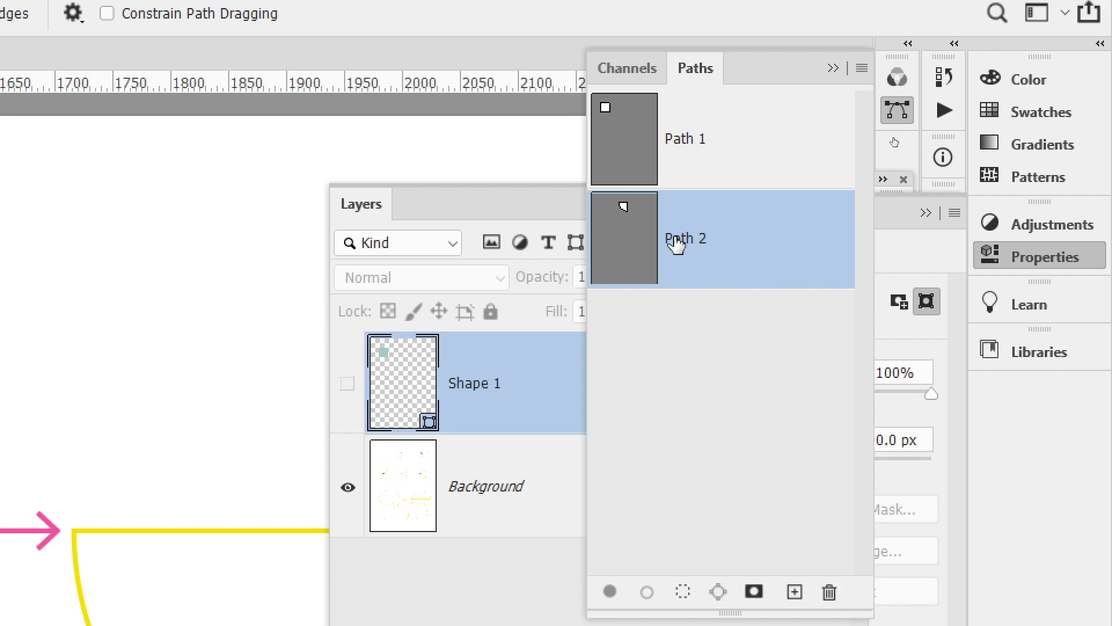
click(721, 356)
click(526, 588)
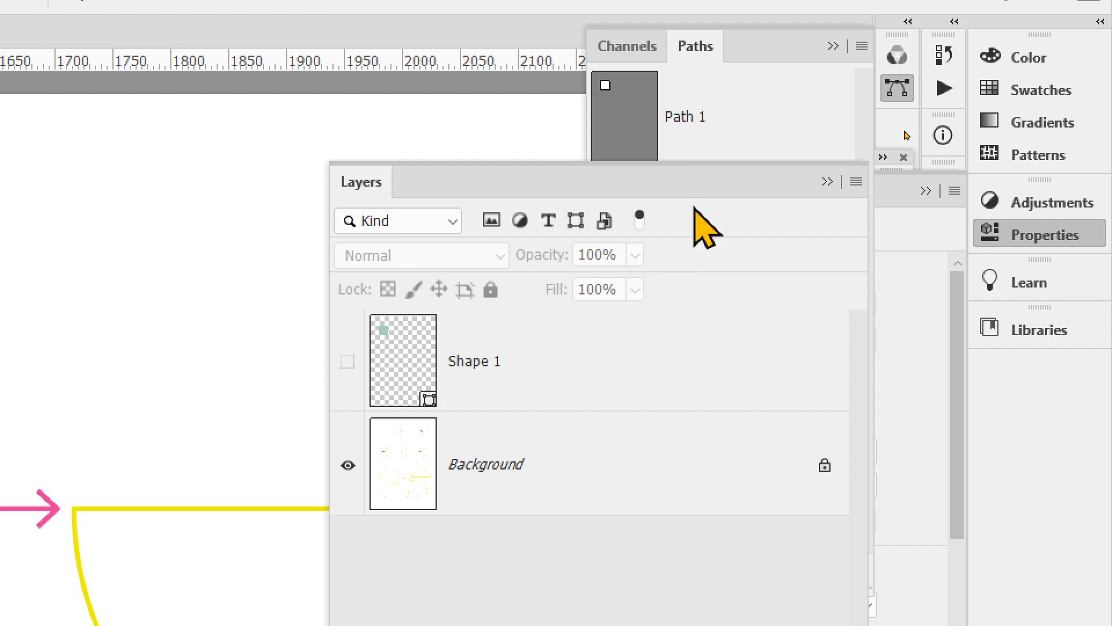
- Reselect Path 2, convert it into a filled shape layer with the Pen tool's Shape option, and deselect the new layer
click(740, 112)
click(690, 225)
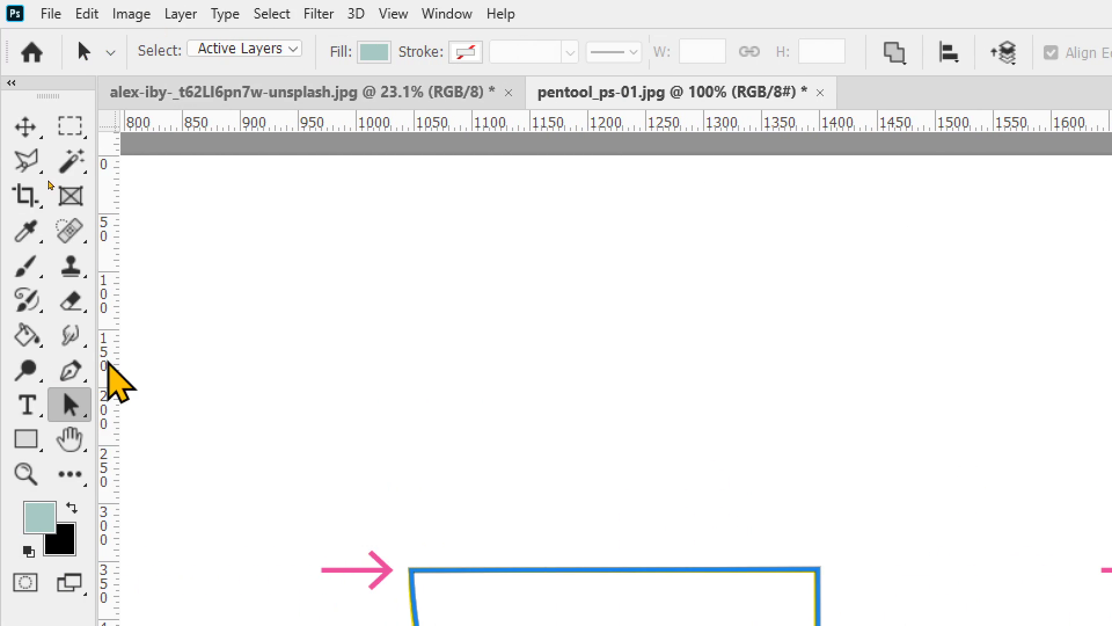
click(71, 370)
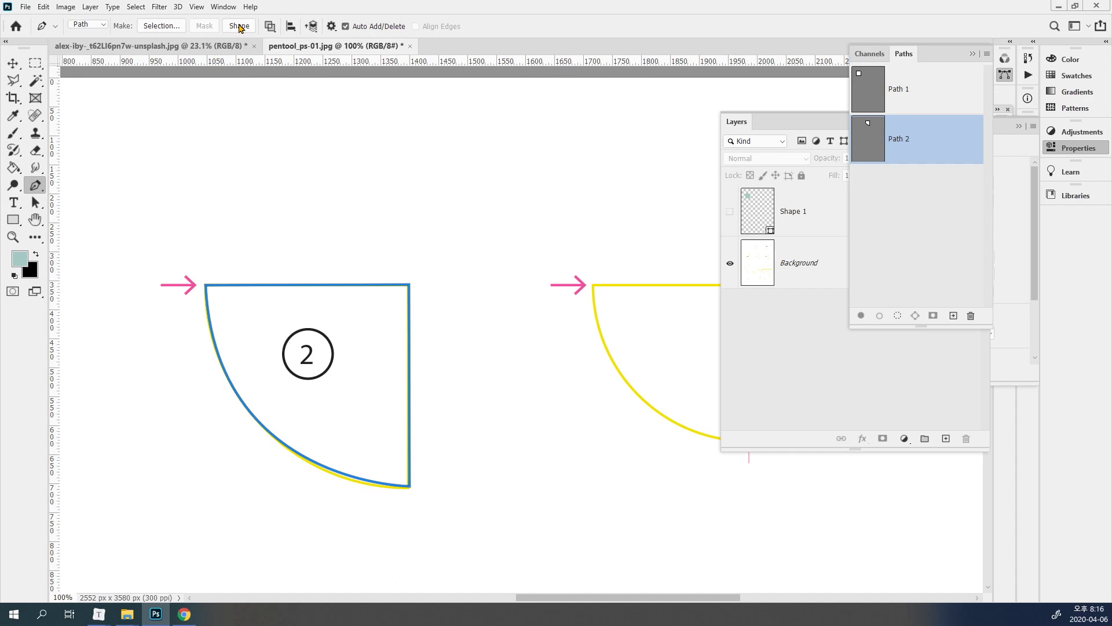
click(240, 26)
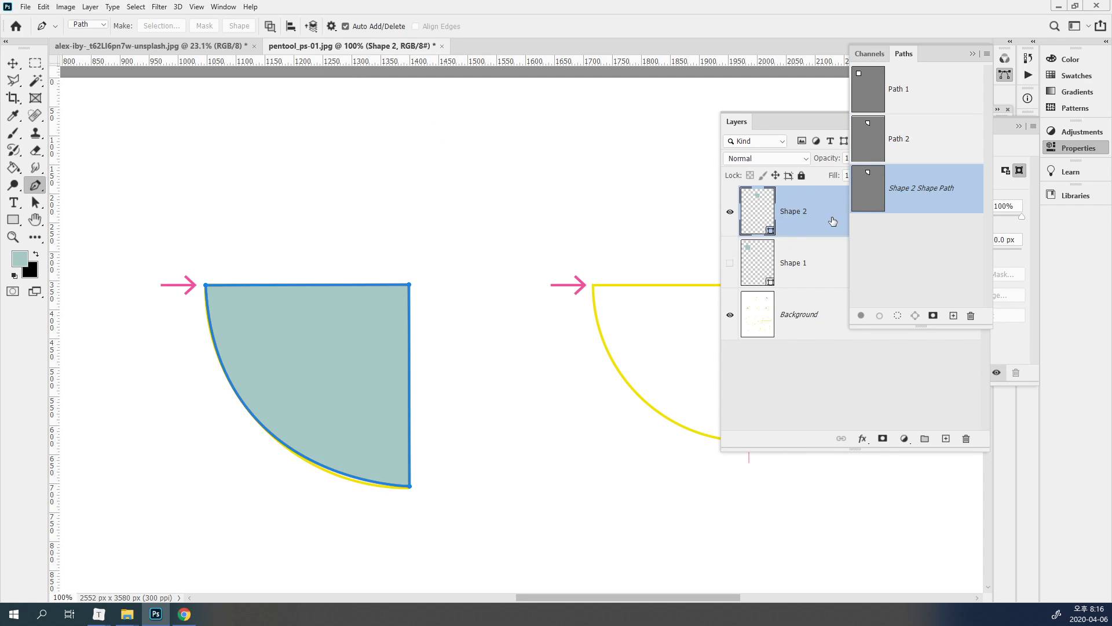
click(814, 395)
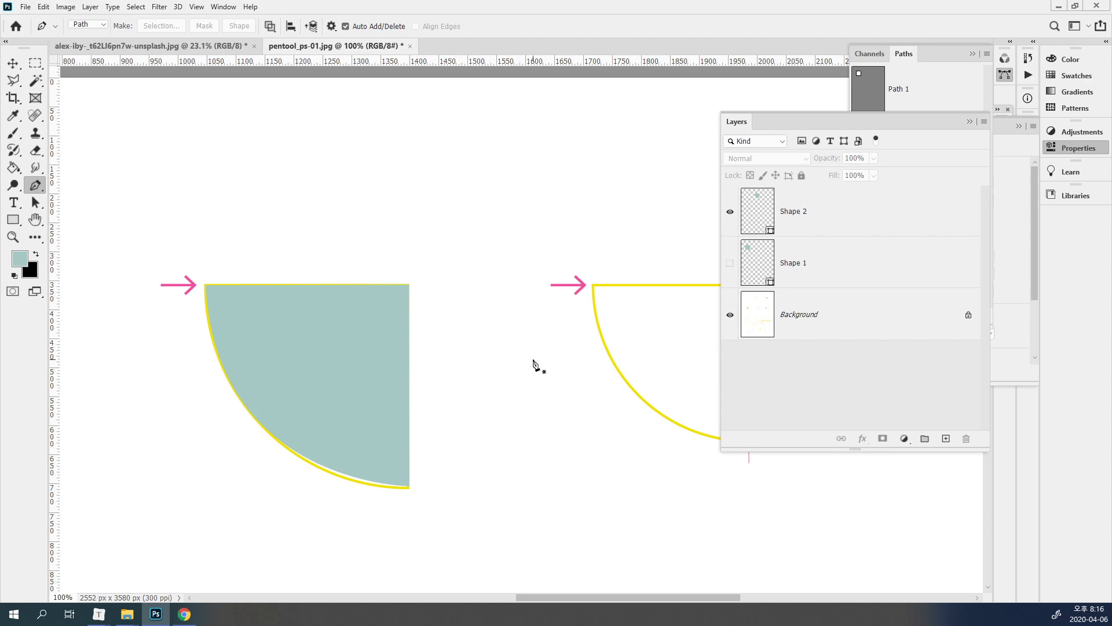
- Collapse the Layers panel and trace figure 3's straight top edge with two Pen anchors, starting at the arrow-marked corner
drag(612, 376, 298, 361)
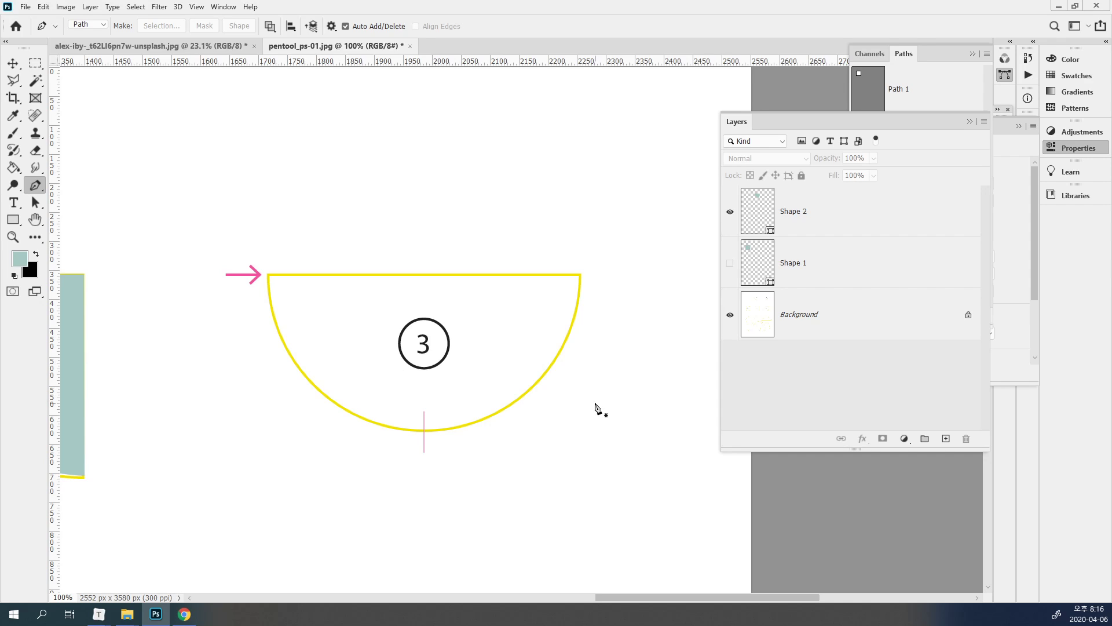
key(ctrl+plus)
drag(487, 380, 555, 293)
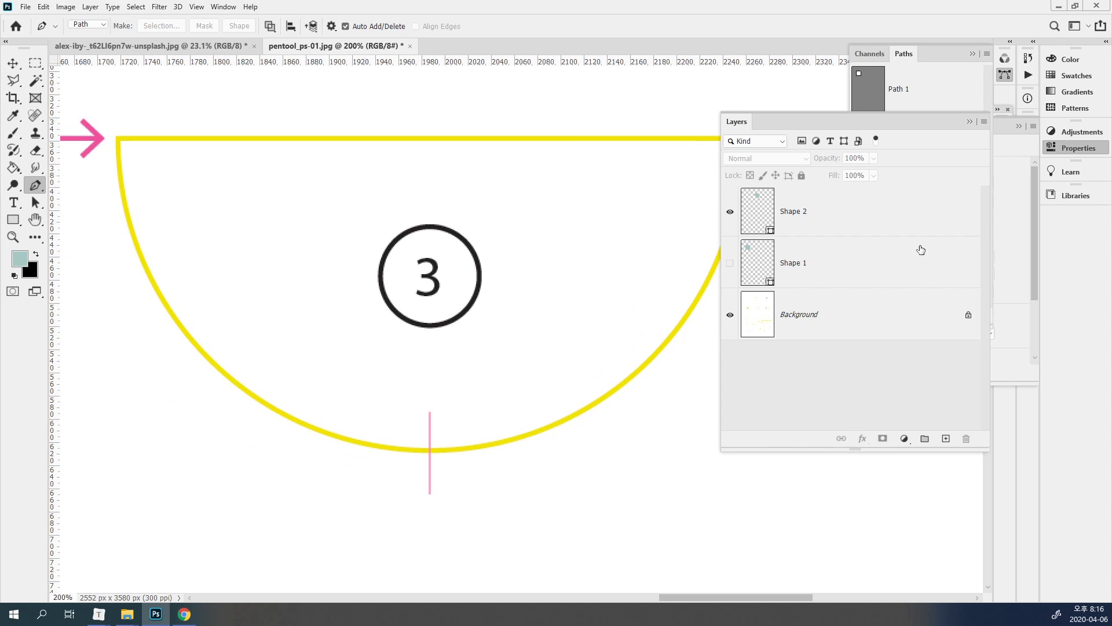
click(969, 123)
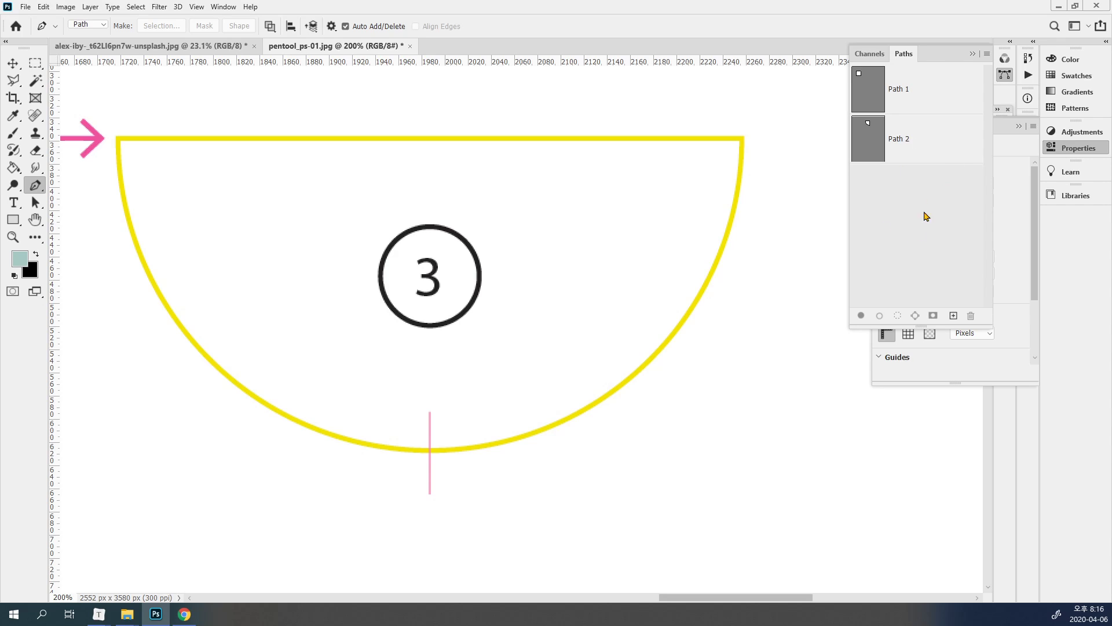
click(120, 139)
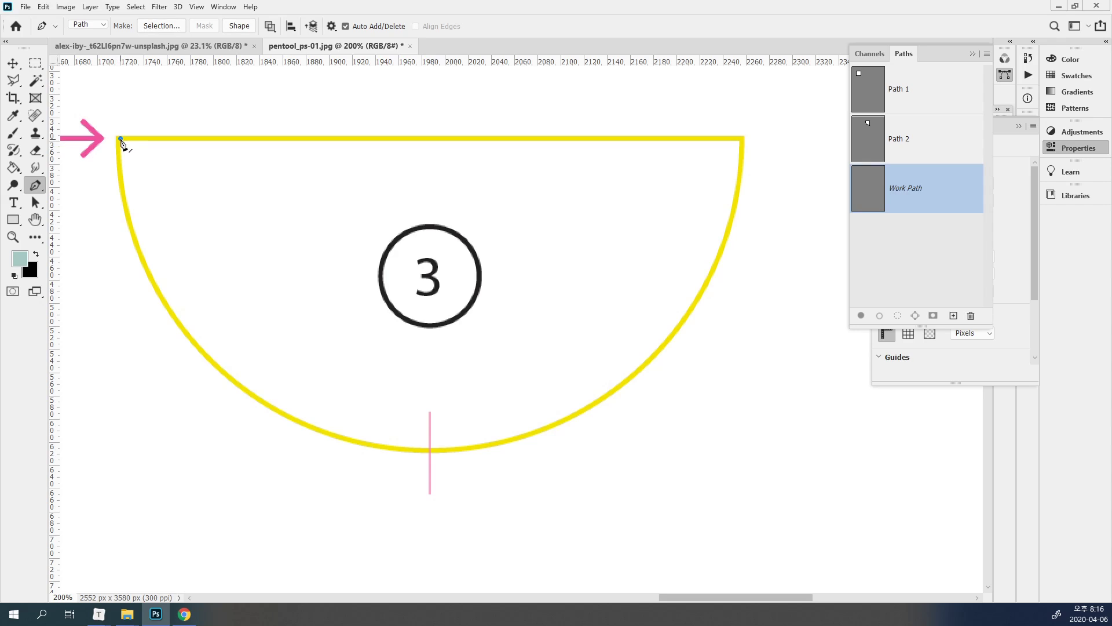
click(742, 139)
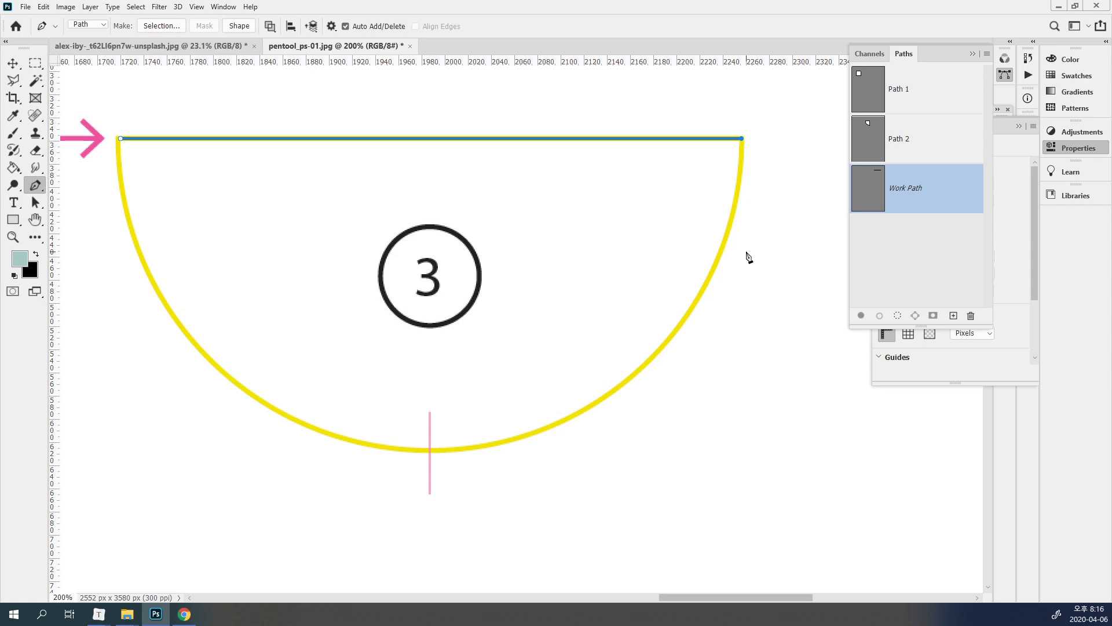
- Add an anchor at figure 3's pink bottom mark, pull out horizontal handles and shorten the right one to fit the right arc
drag(467, 422, 499, 414)
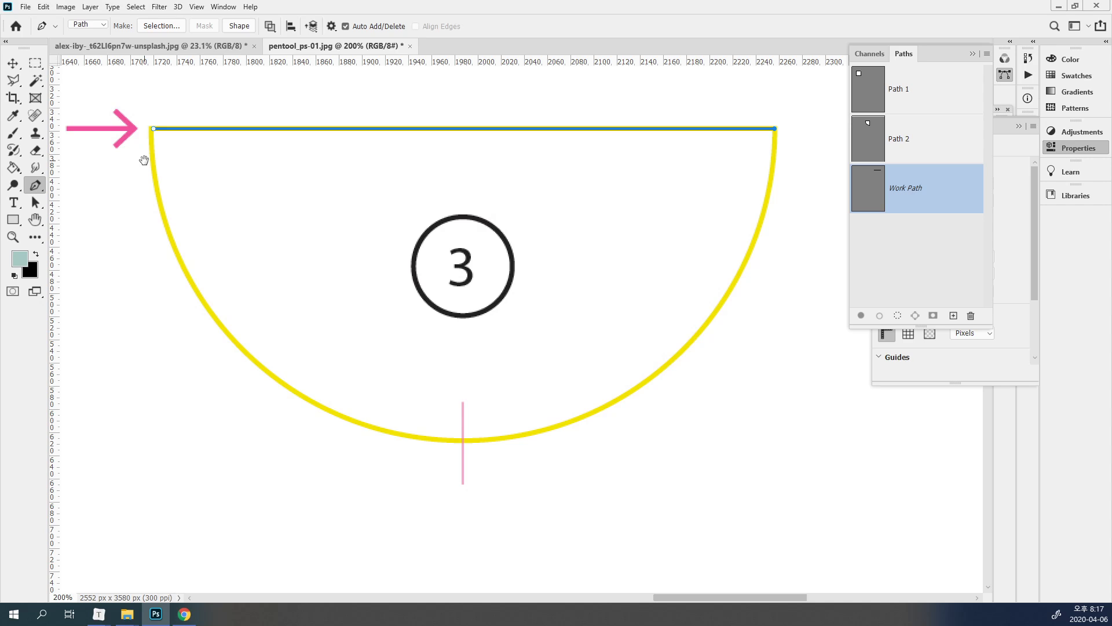
drag(244, 163, 247, 141)
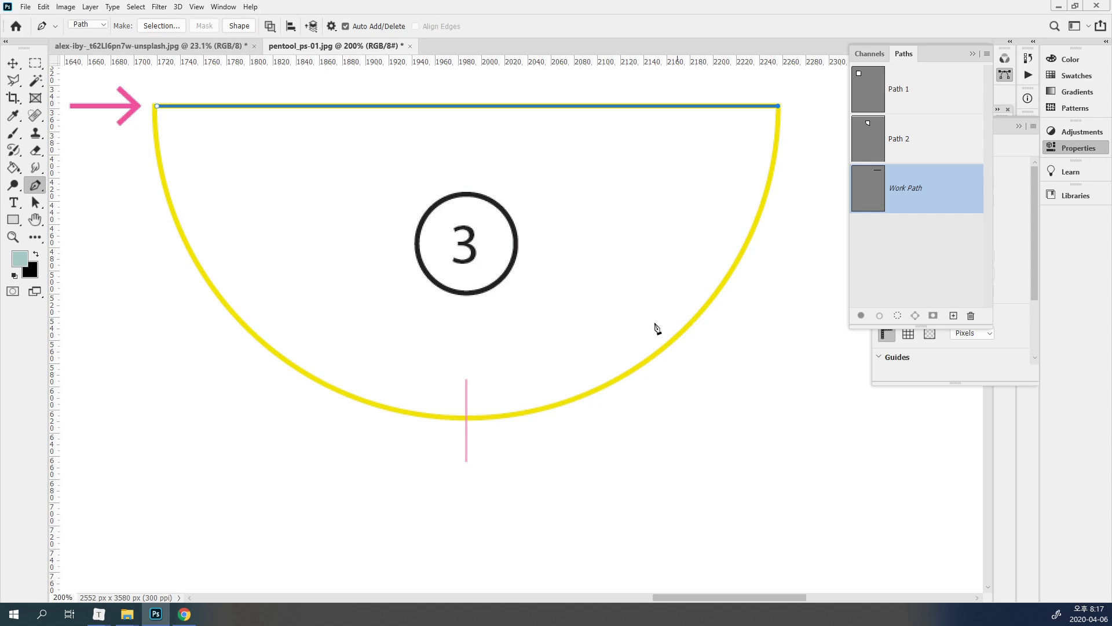
click(467, 419)
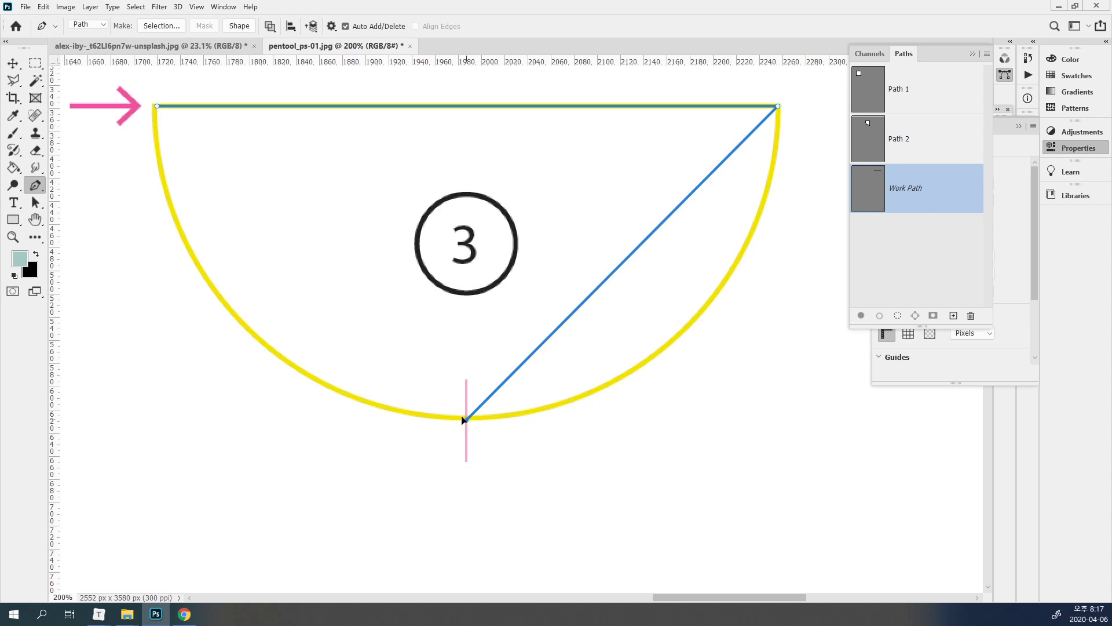
drag(464, 419, 146, 366)
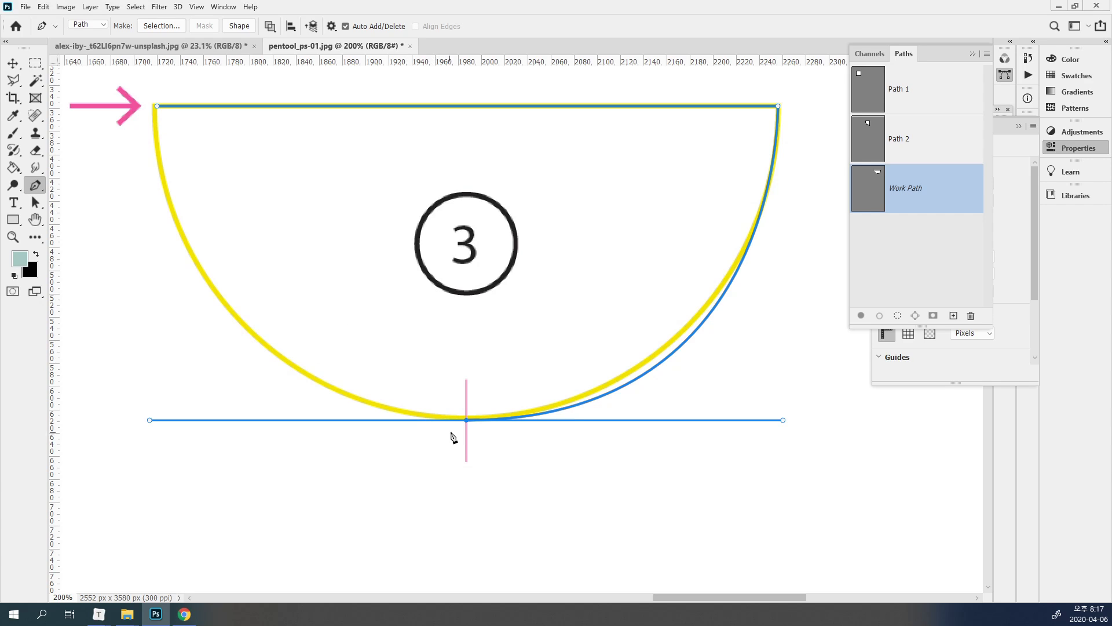
mouse_move(466, 421)
mouse_down()
mouse_move(462, 333)
mouse_move(467, 421)
mouse_up()
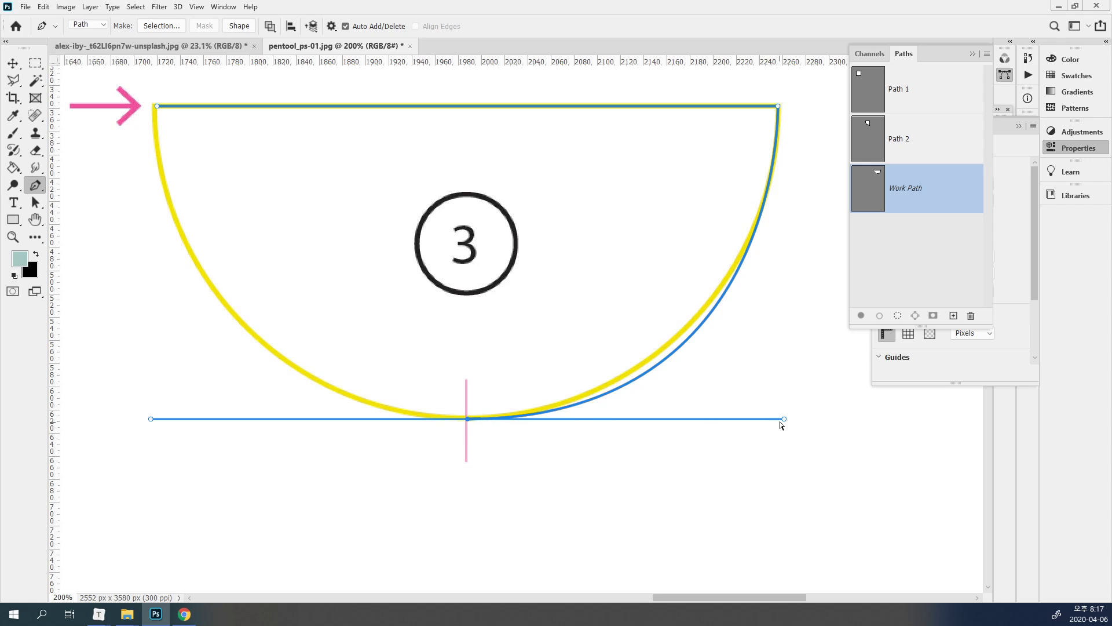
drag(783, 419, 758, 419)
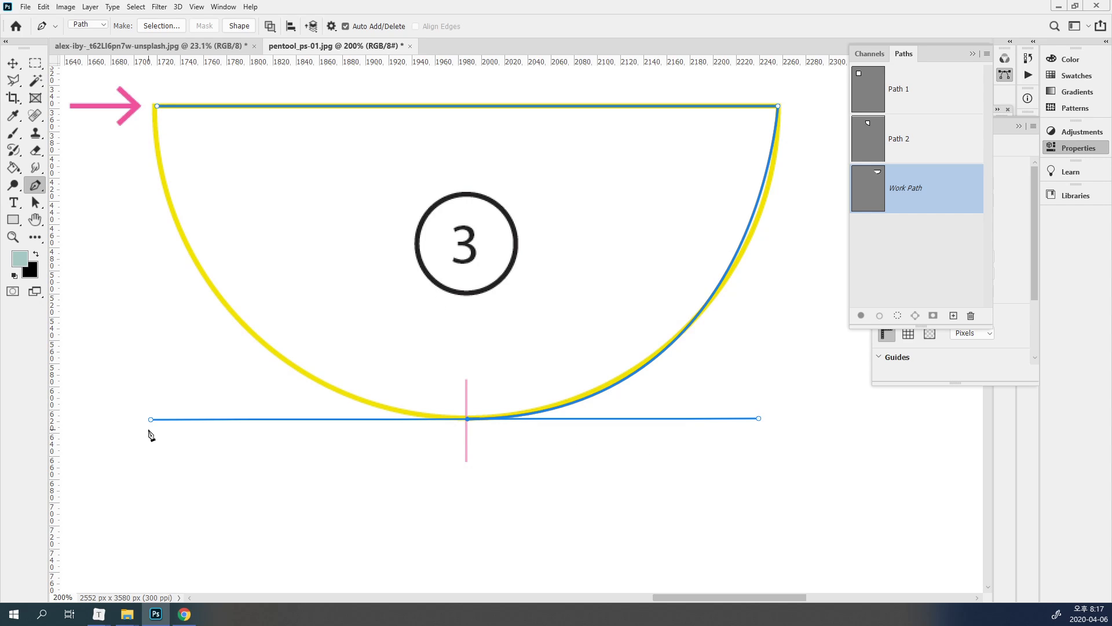
- Try closing figure 3's path at the arrow-marked corner with the bottom anchor's long left handle still in place
click(157, 106)
click(157, 107)
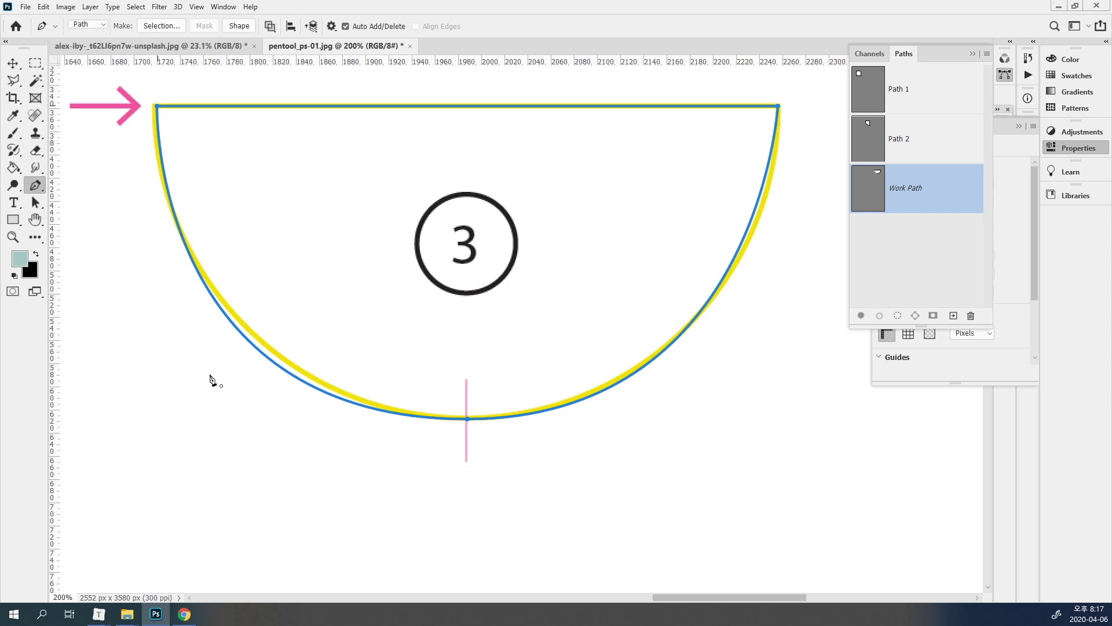
key(ctrl+z)
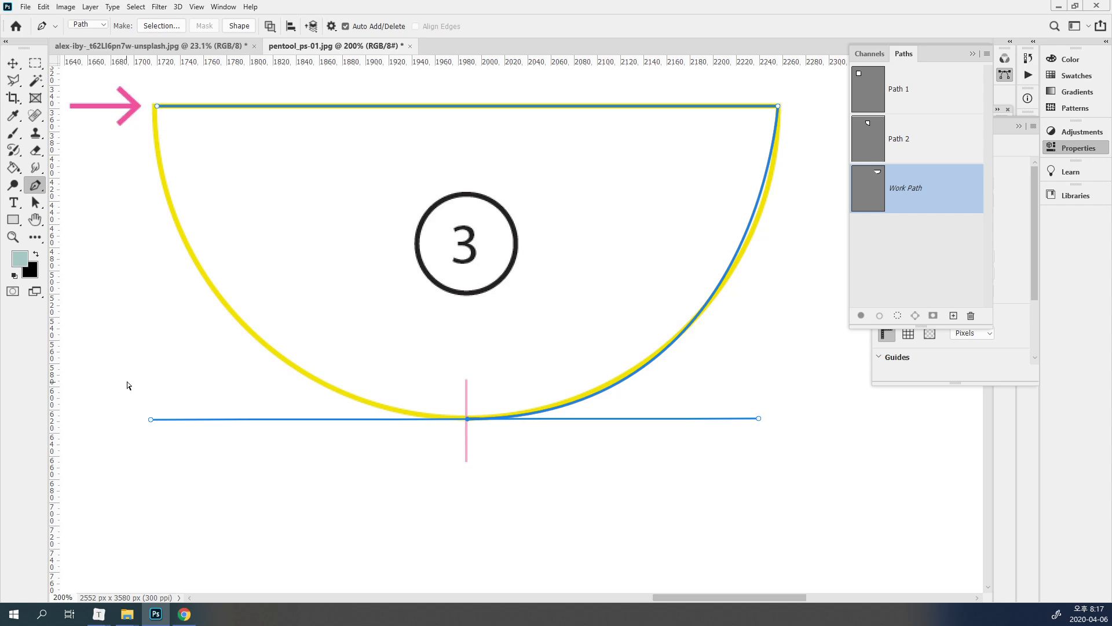
- Remove the bottom anchor's left handle and try closing figure 3's path with a downward handle at the arrow-marked corner
drag(322, 433, 338, 429)
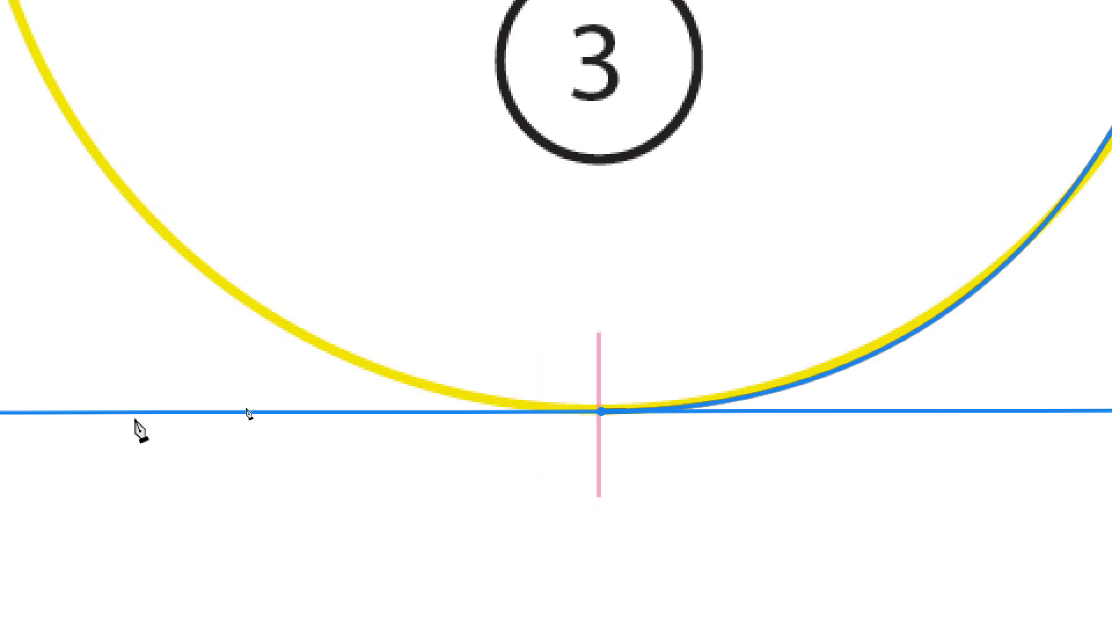
click(606, 412)
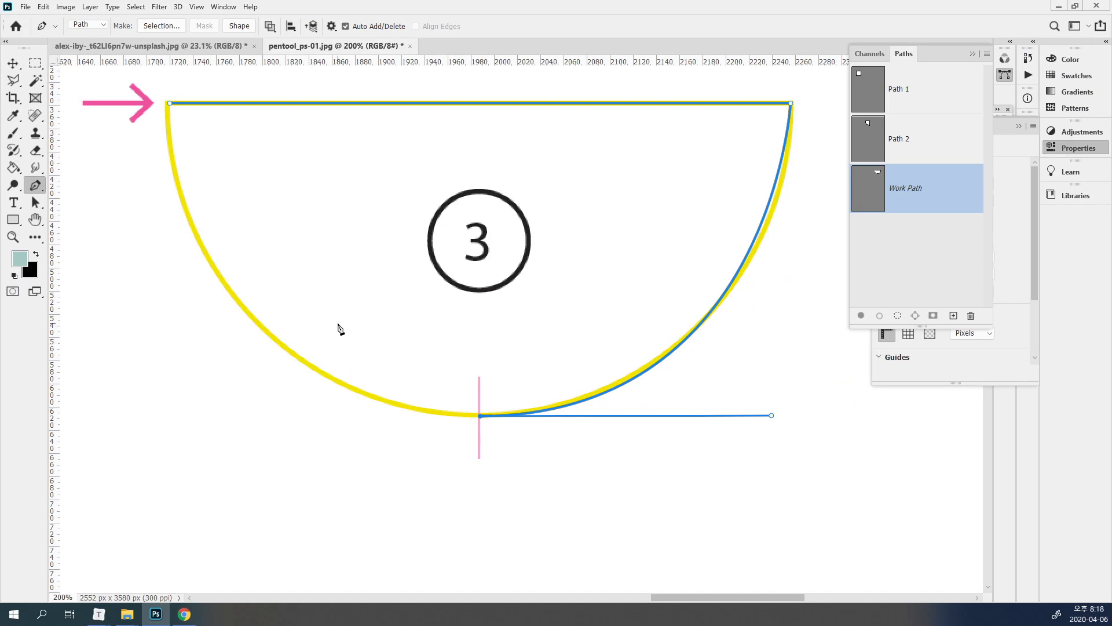
drag(171, 110, 173, 72)
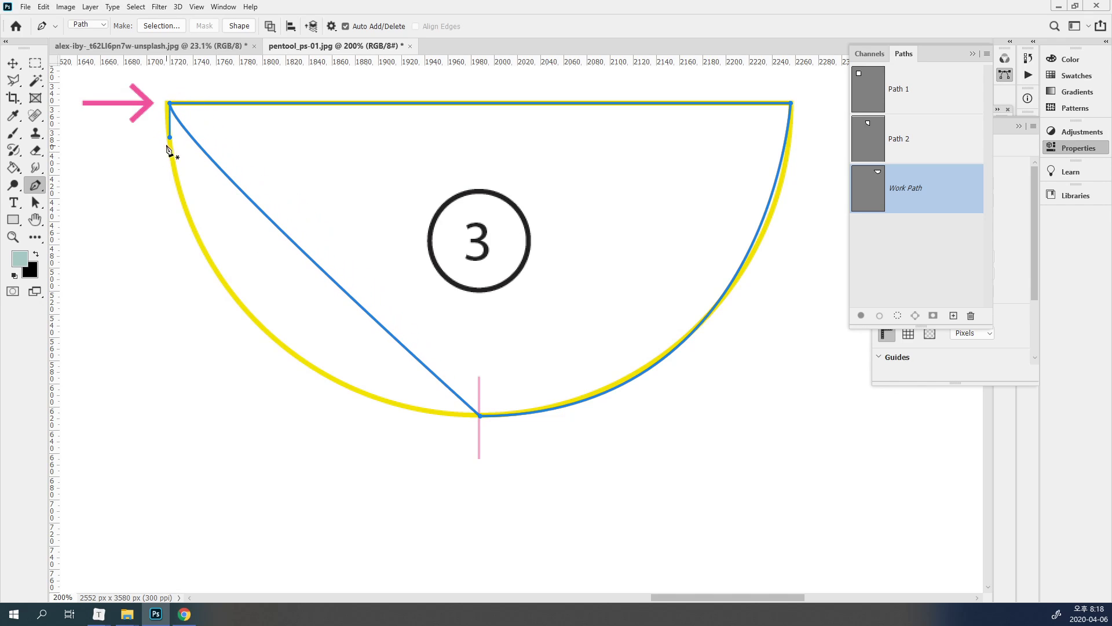
drag(170, 141, 167, 278)
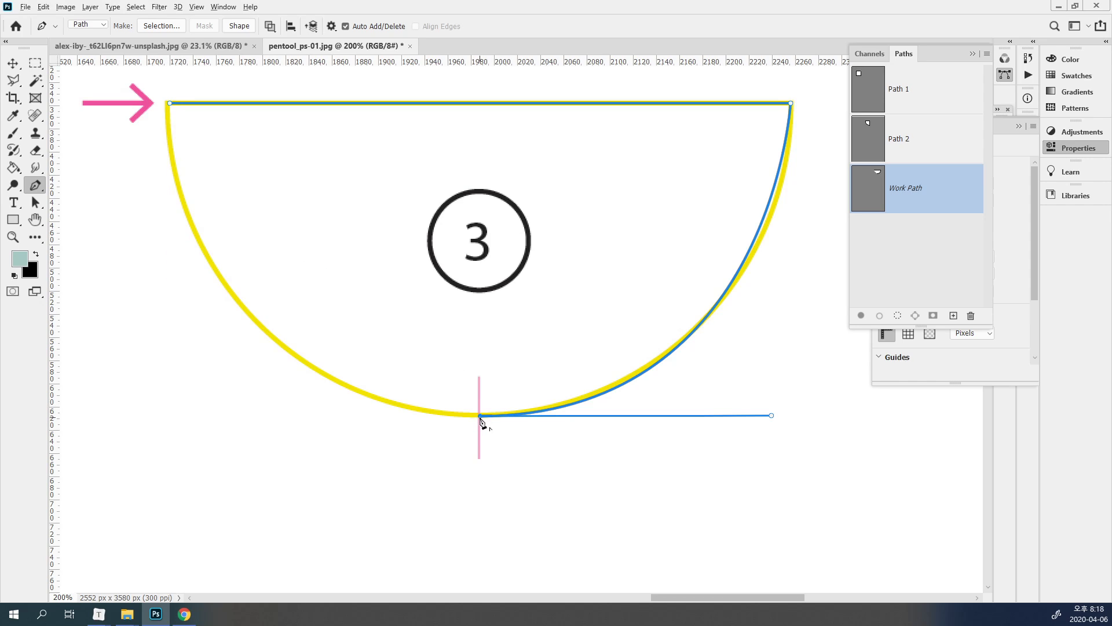
- Try pulling a new, shorter left handle out of the bottom anchor and closing the path, and remove that handle again
drag(480, 416, 229, 415)
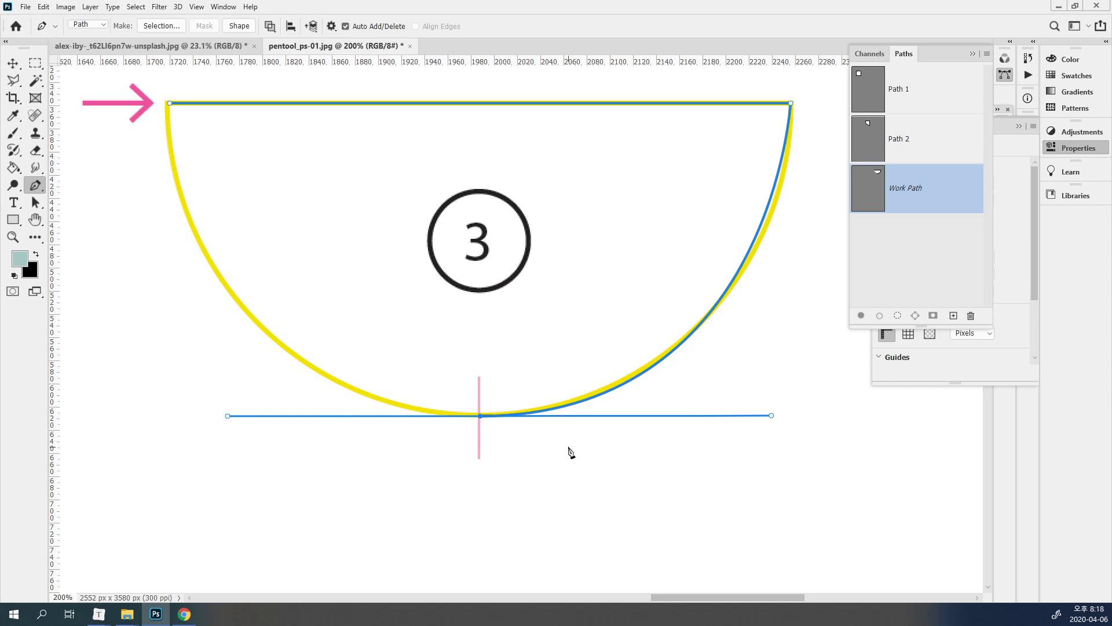
click(169, 103)
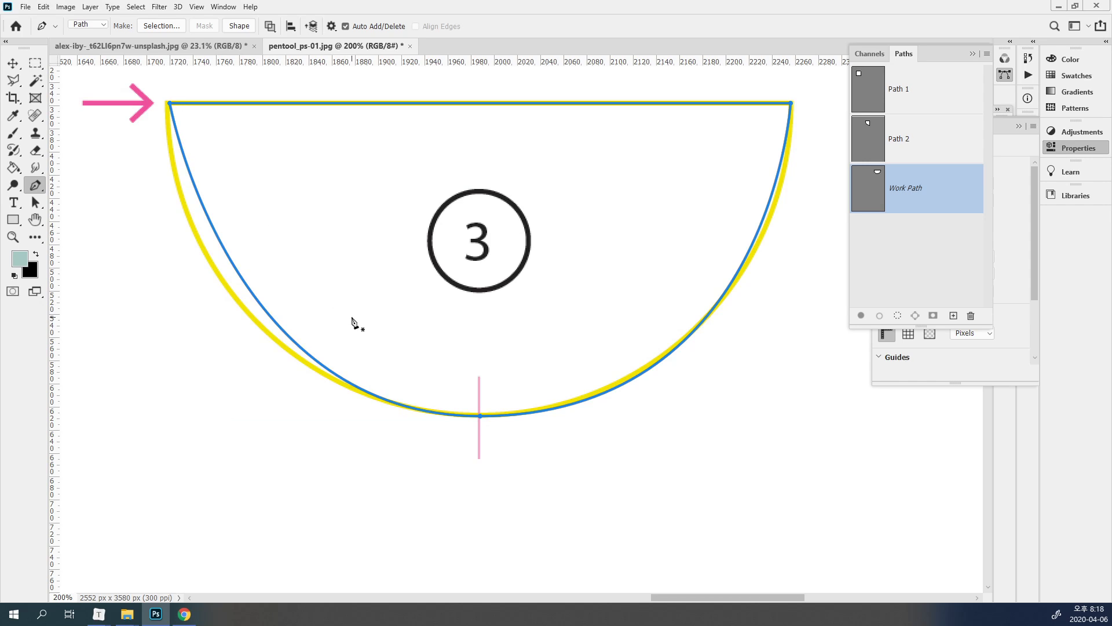
key(ctrl+z)
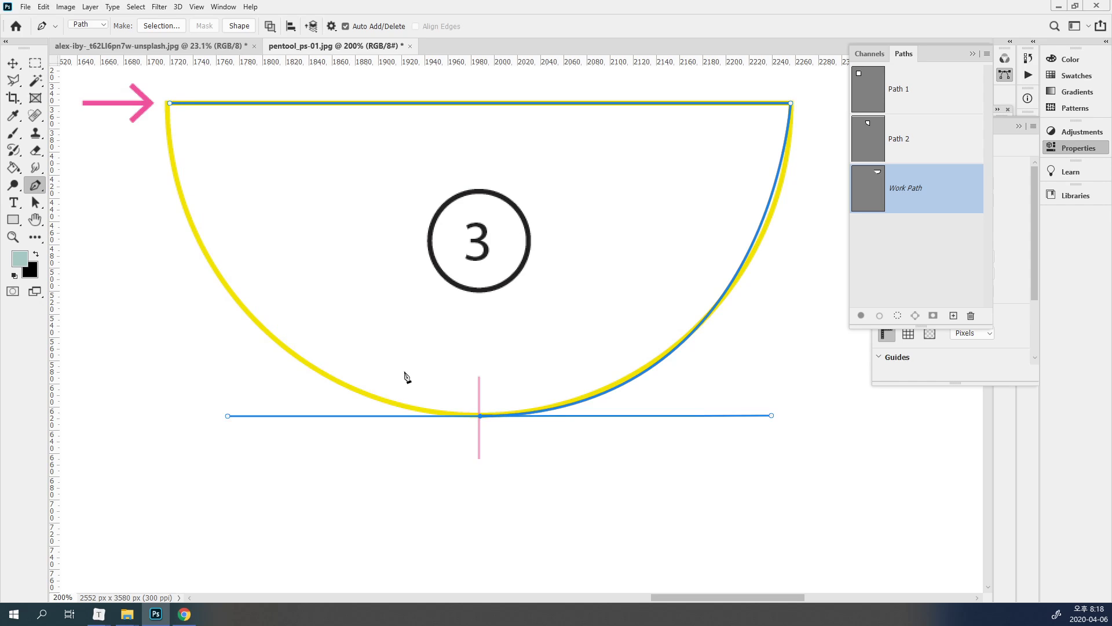
click(481, 417)
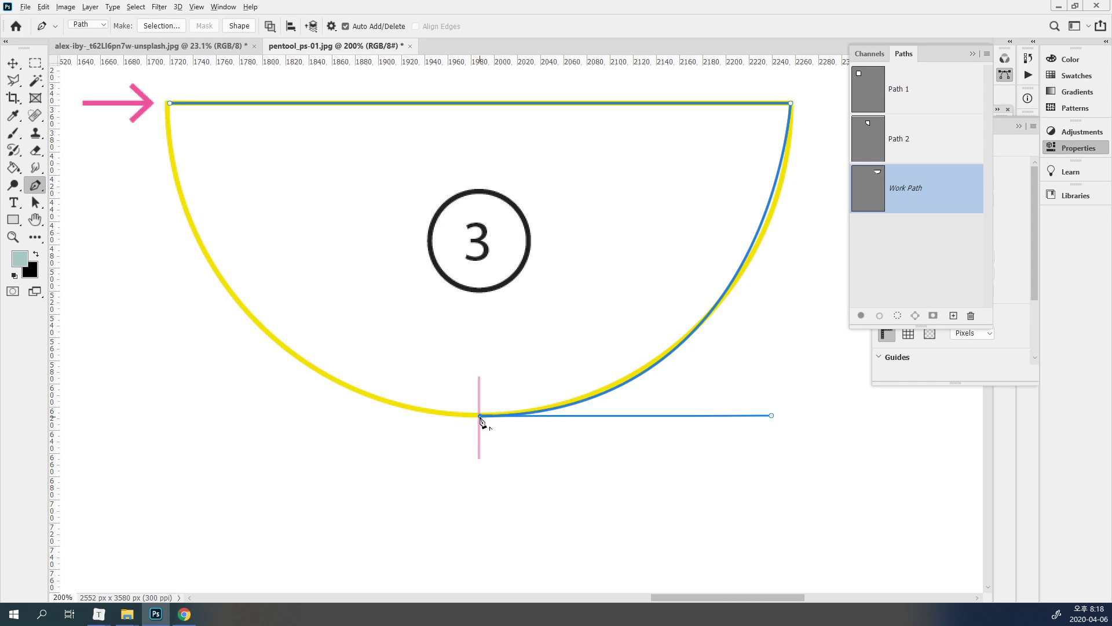
- Close figure 3's path at the arrow-marked corner and lengthen its handle downward until the curve follows the left yellow arc
click(169, 104)
drag(171, 107, 169, 78)
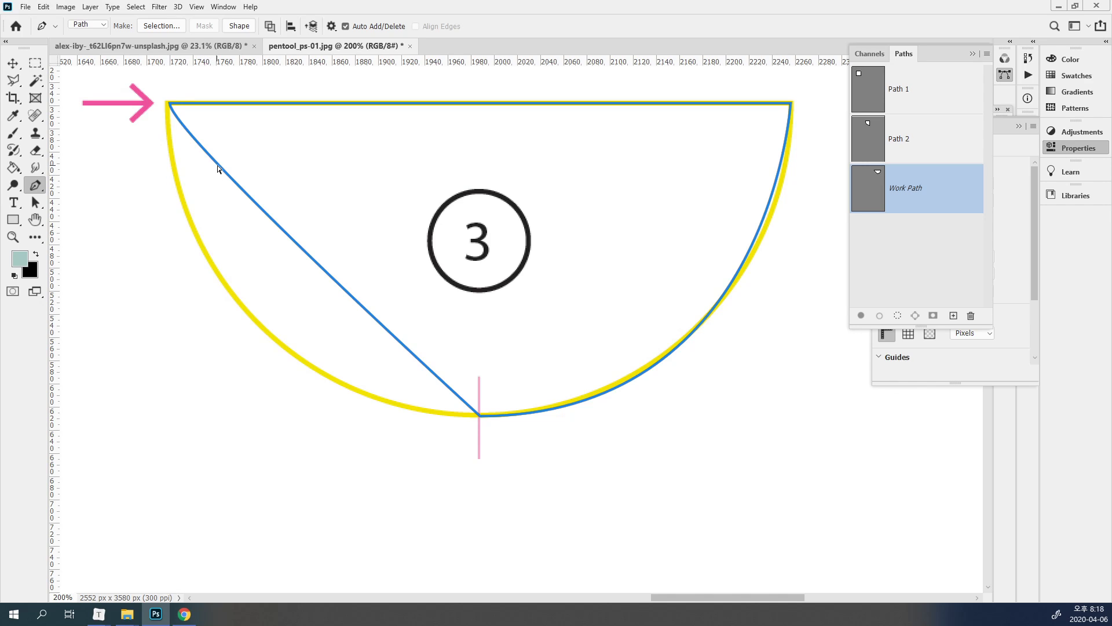
drag(170, 134, 190, 418)
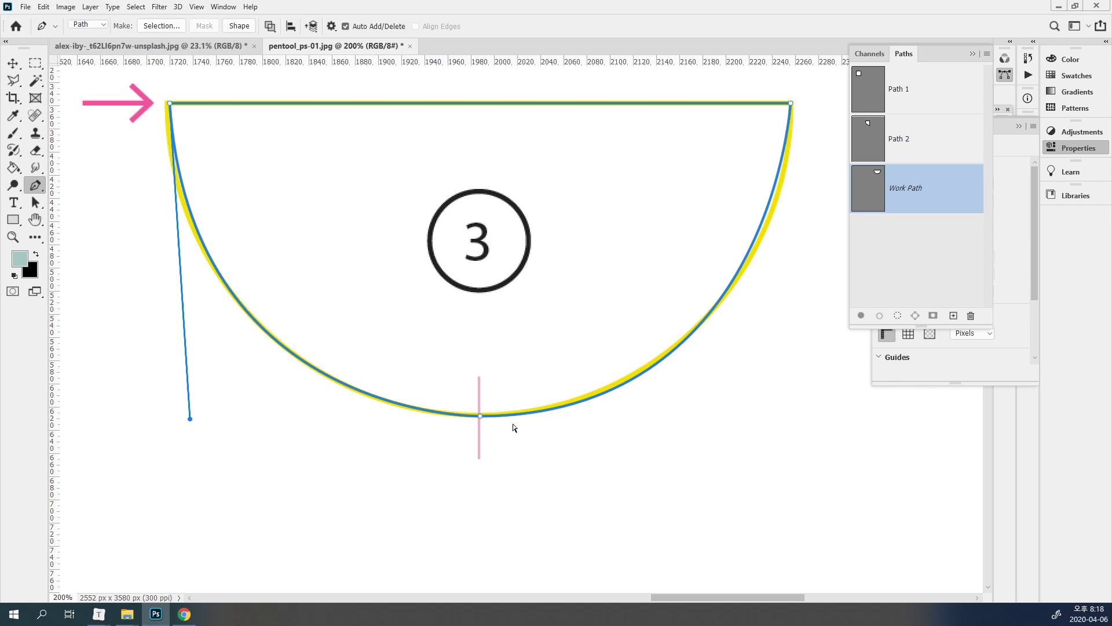
- Save figure 3's work path as Path 3 and deselect it
double_click(907, 194)
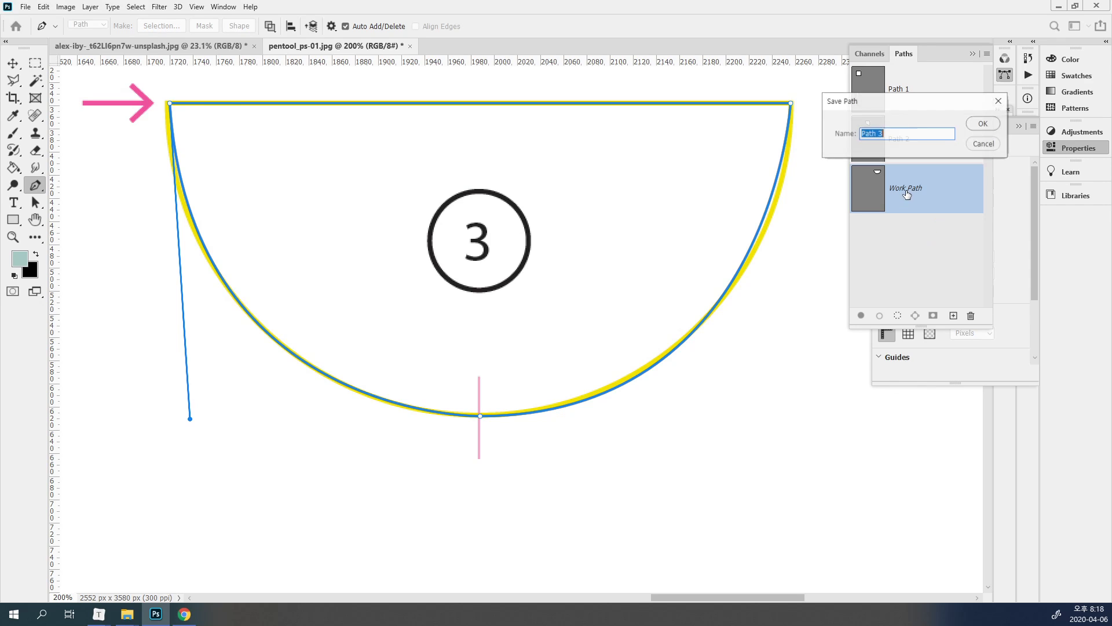
key(Return)
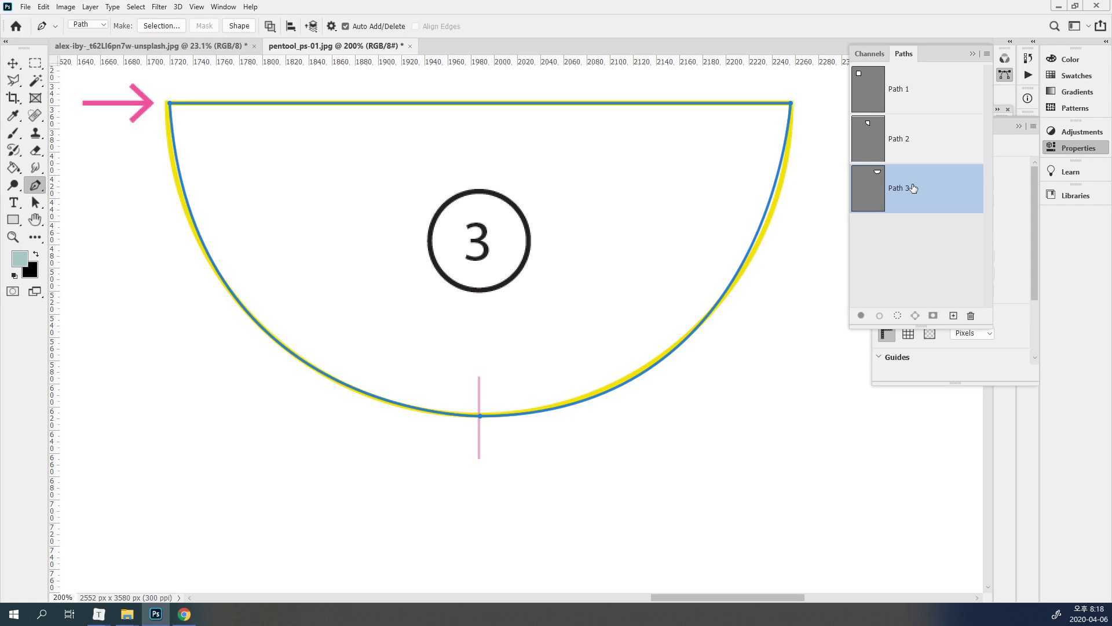
click(937, 246)
- Switch to the Move tool, bring figure 4 into view at 100% and collapse the Properties panel
key(ctrl+0)
key(v)
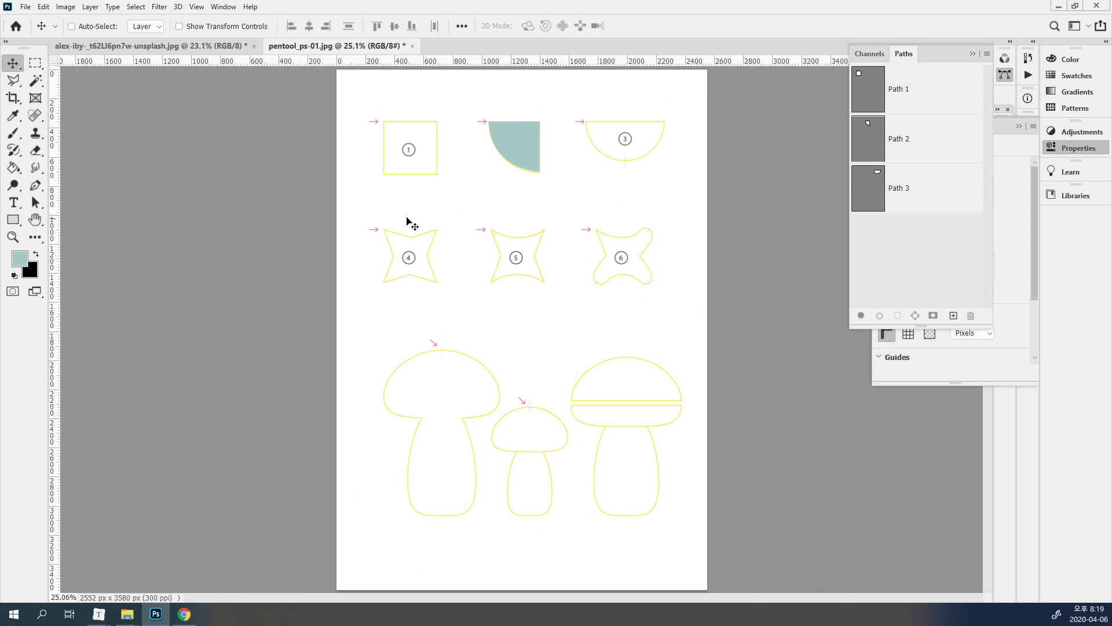
ctrl+click(413, 259)
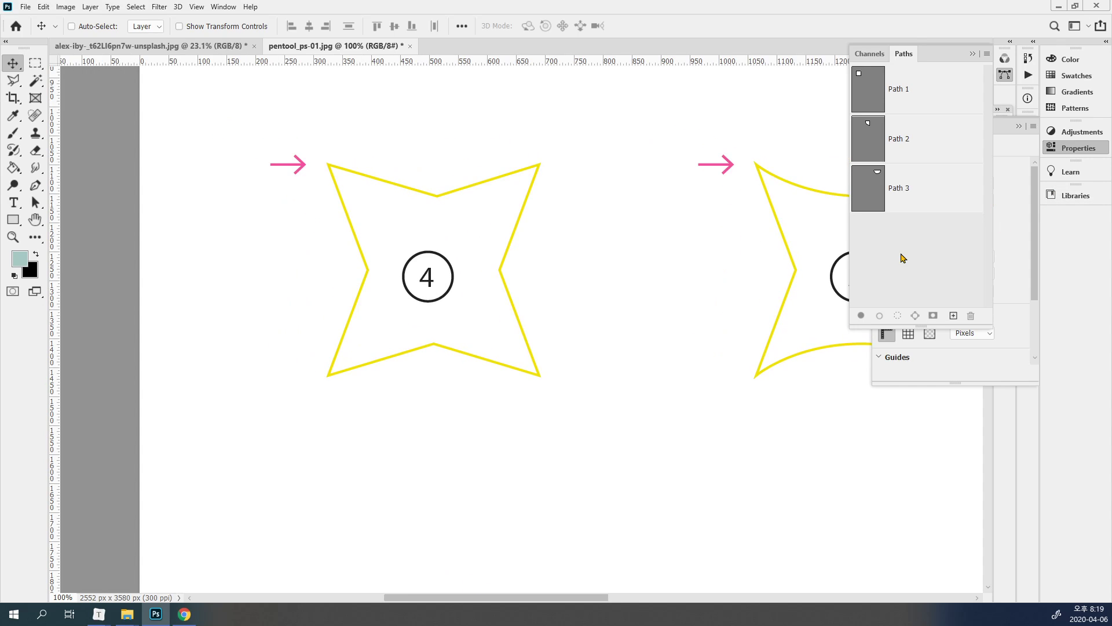
click(1073, 152)
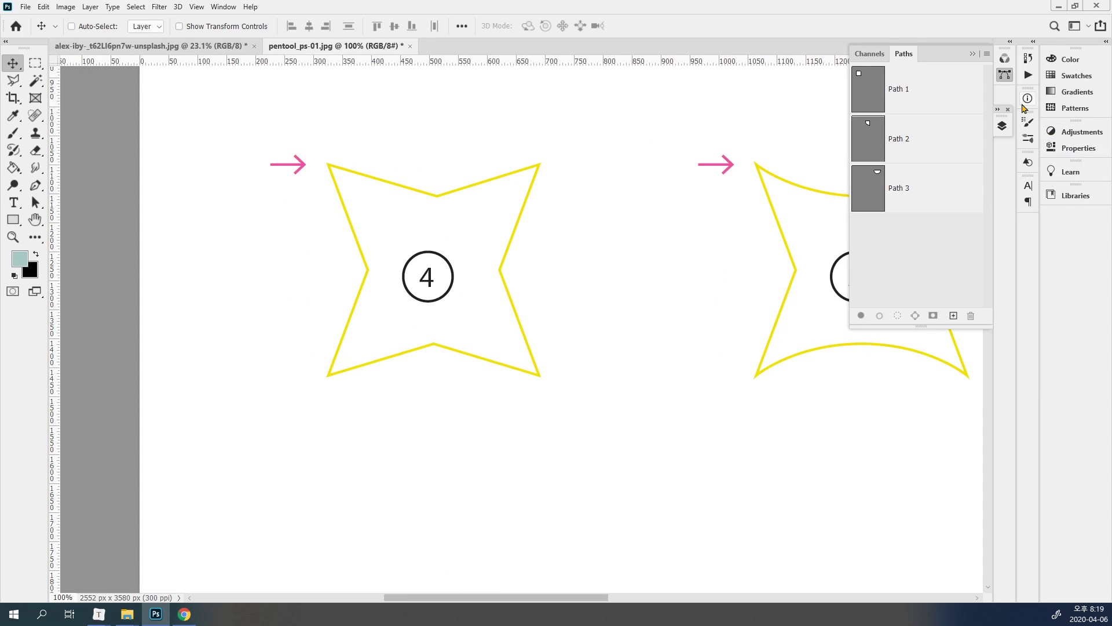
- Add a new empty path for figure 4 and switch to the Pen tool
click(1005, 76)
click(1004, 75)
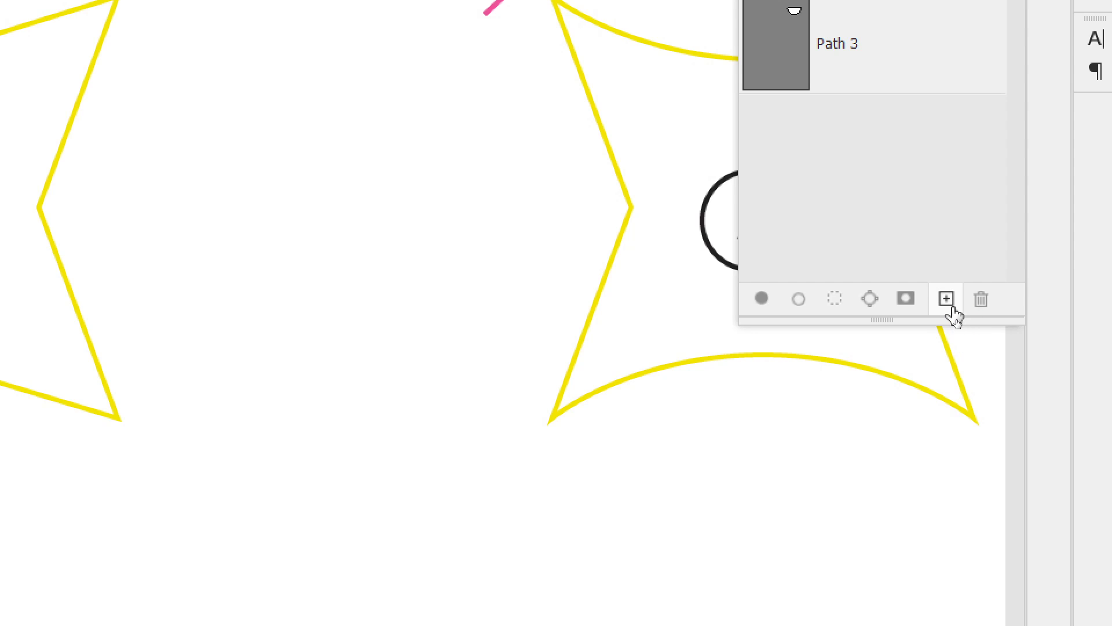
click(950, 307)
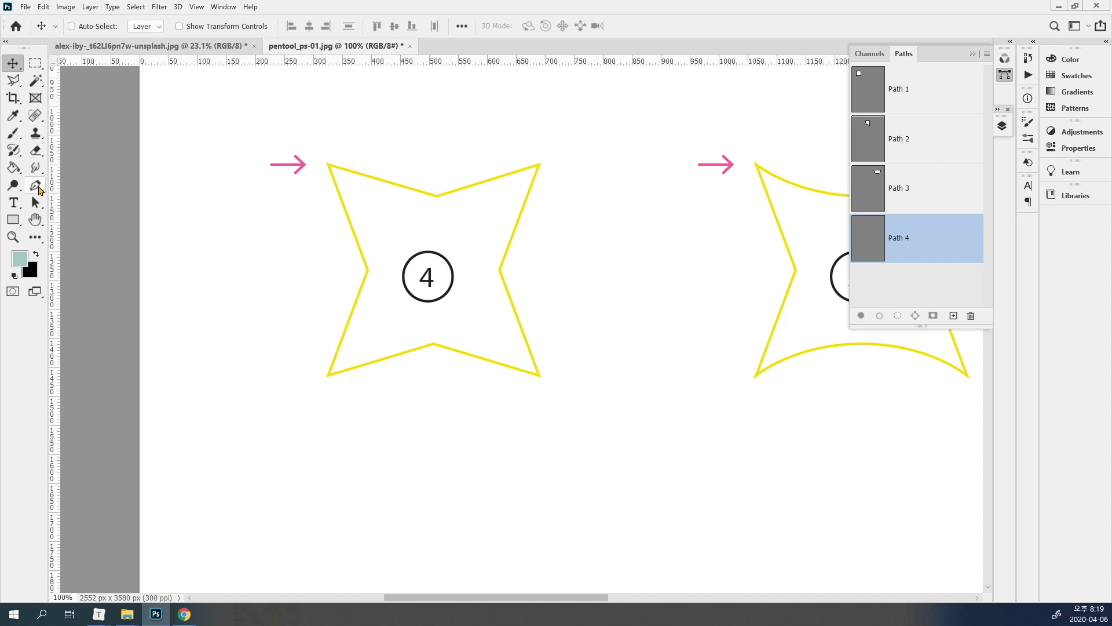
click(35, 185)
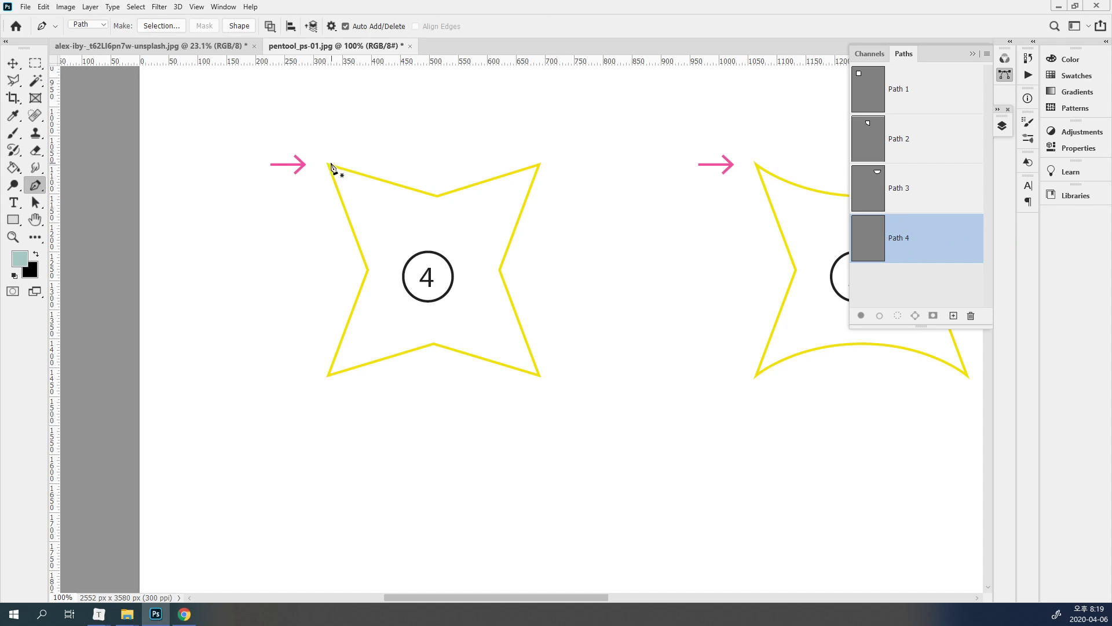
- Trace figure 4's star outline clockwise from the arrow-marked corner with straight segments through all eight corners and close the path
click(330, 162)
click(435, 195)
click(538, 168)
click(498, 270)
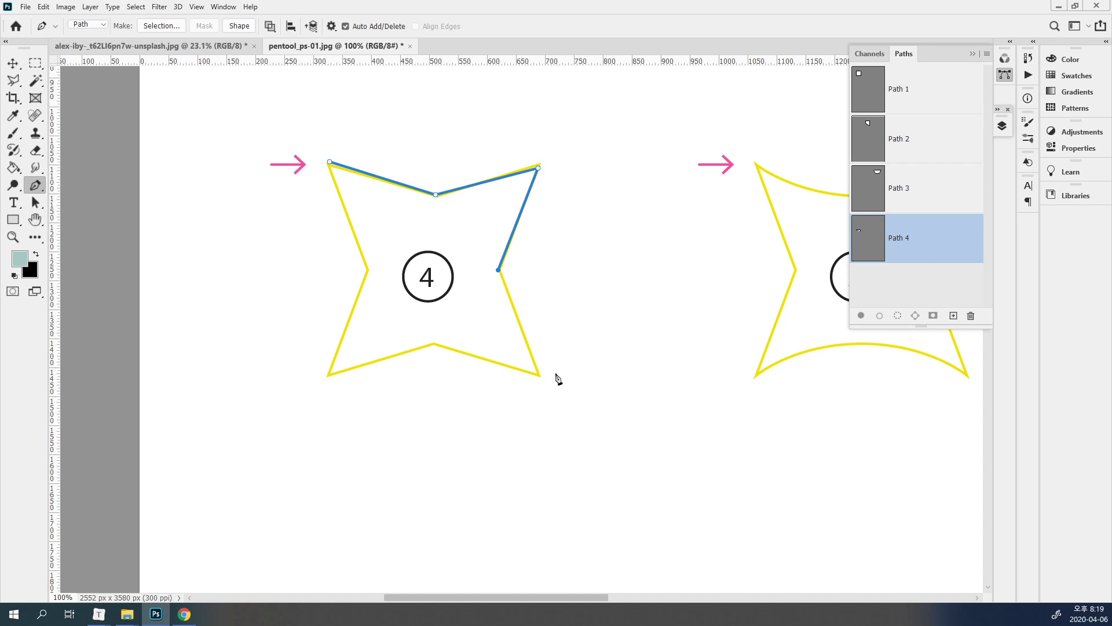
click(538, 375)
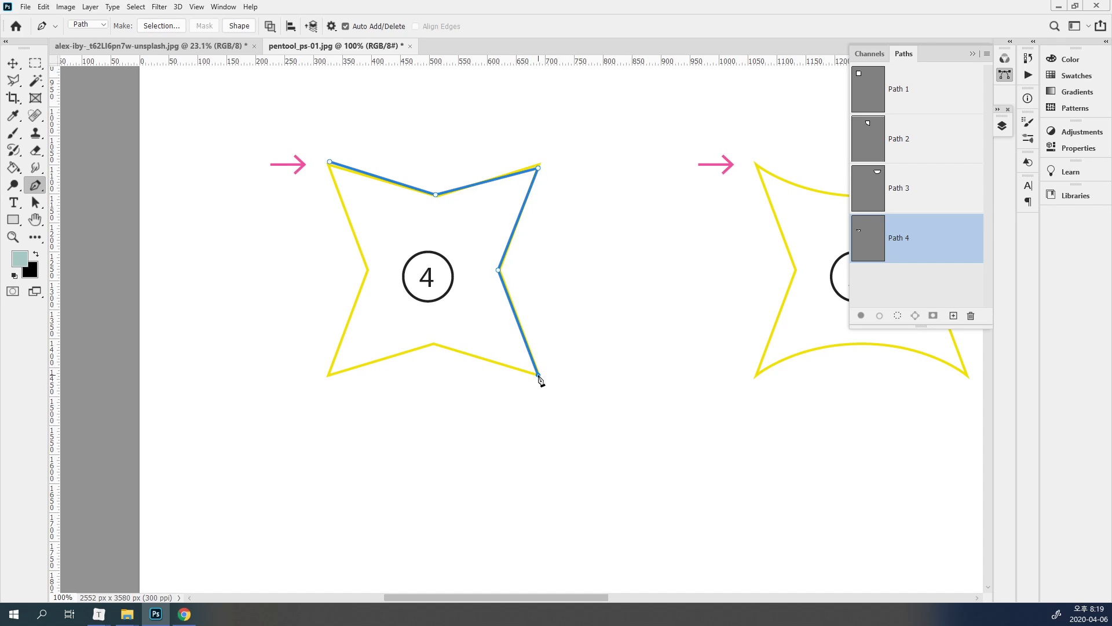
click(434, 345)
click(327, 375)
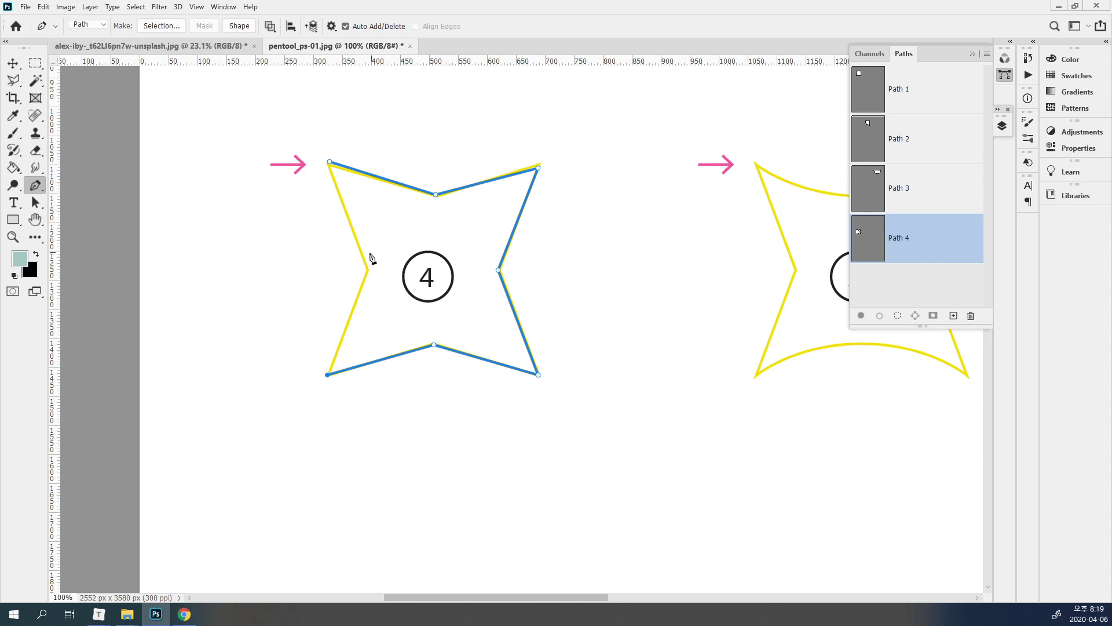
click(368, 270)
click(329, 163)
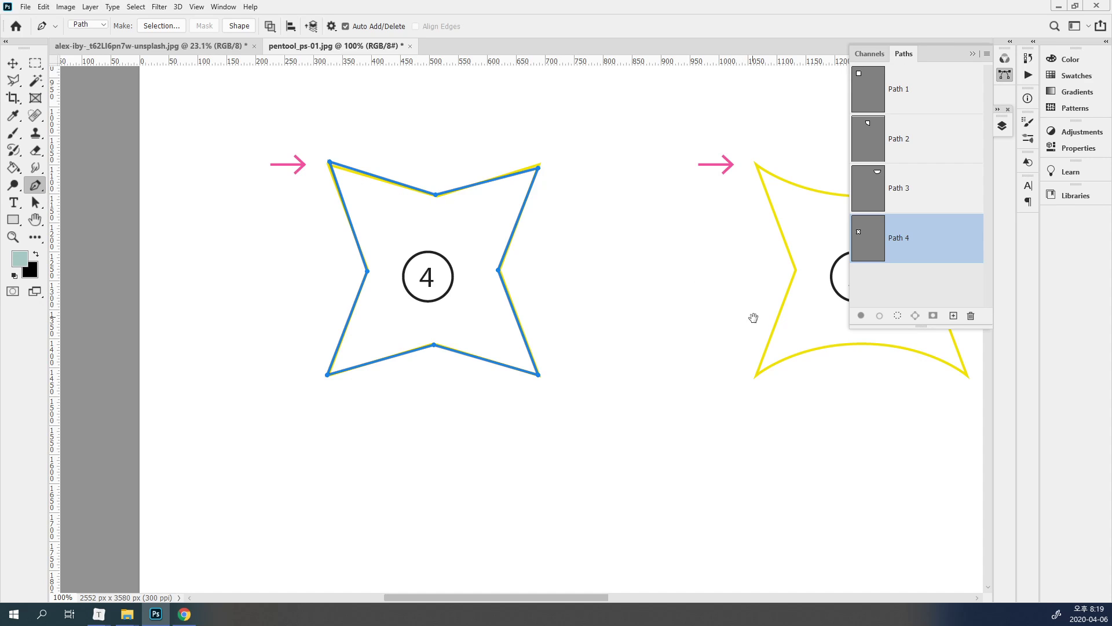
- Deselect figure 4's path, add a new path for figure 5 and fit one curve along its upper edge from the arrow-marked corner
drag(753, 318, 162, 321)
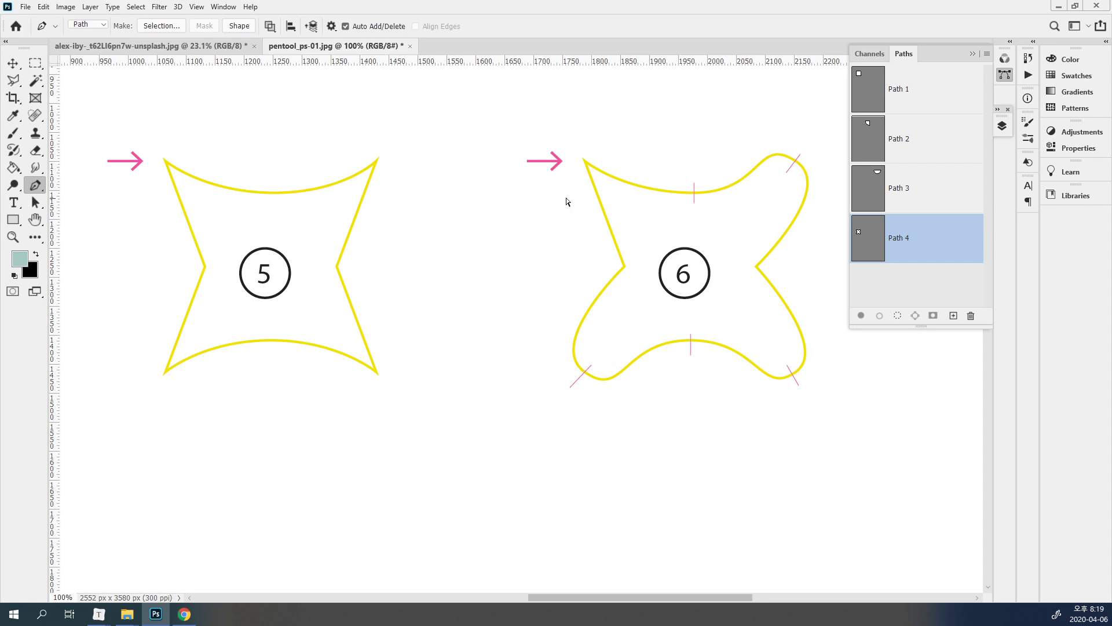
click(891, 286)
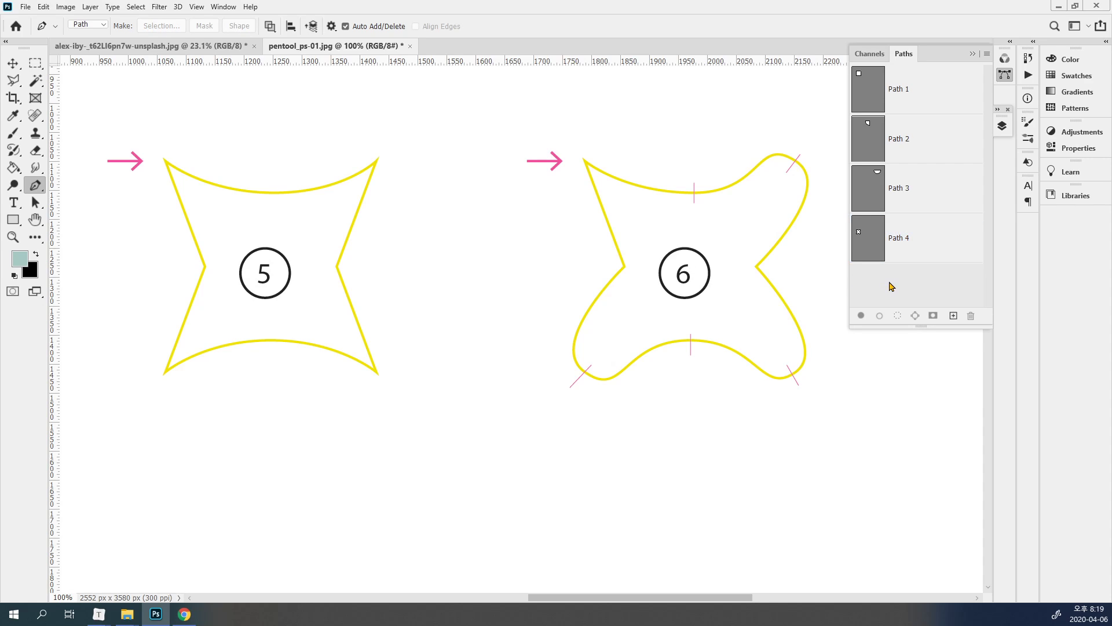
click(953, 316)
click(164, 157)
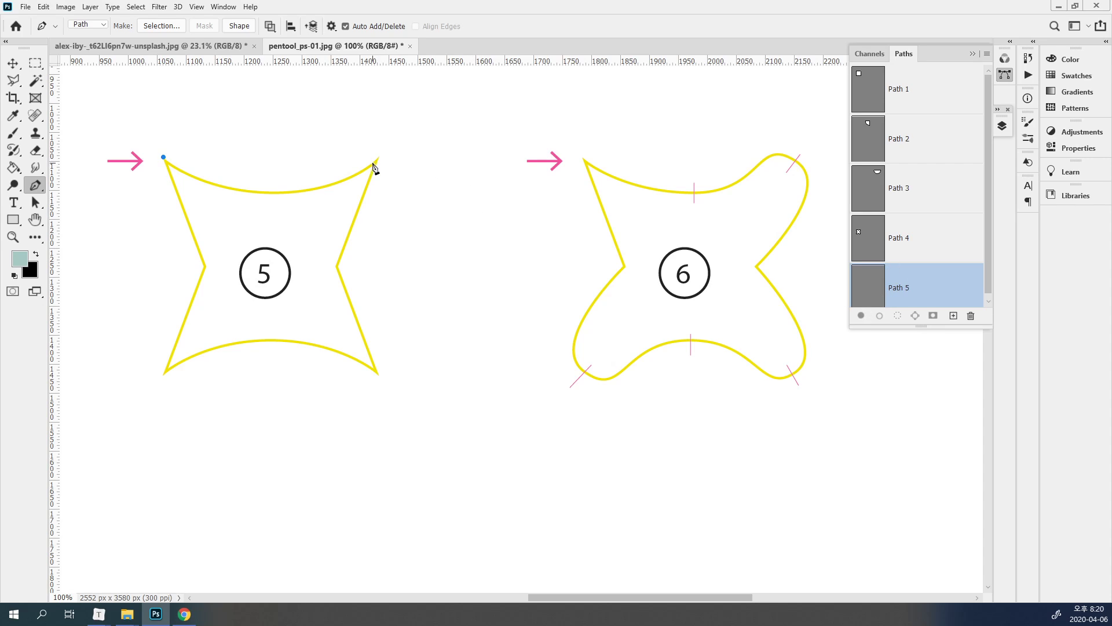
drag(377, 160, 494, 84)
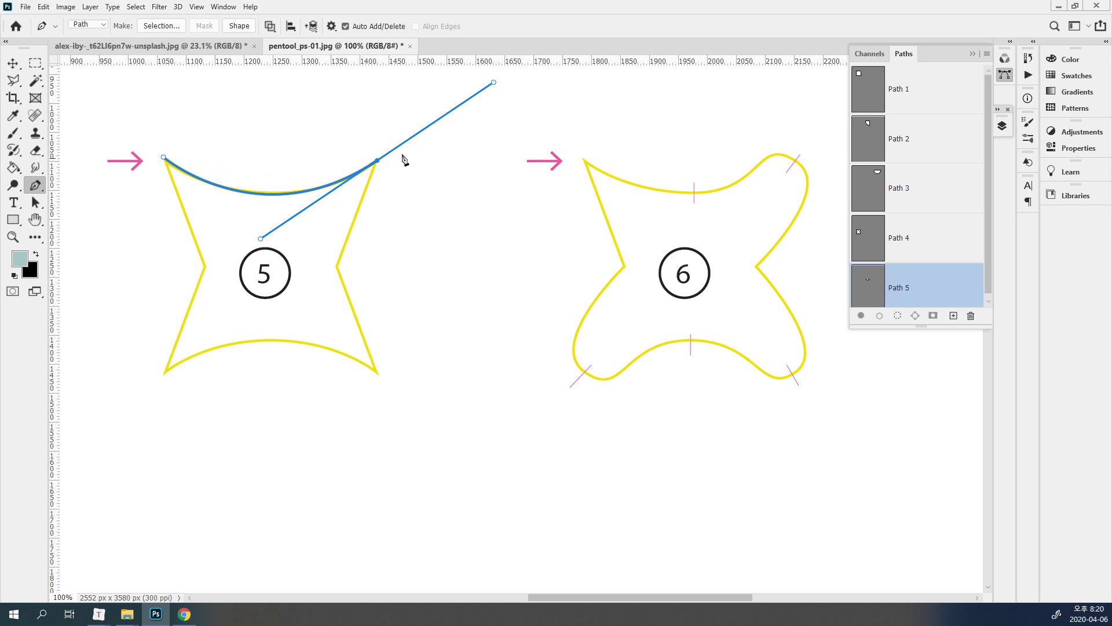
- Remove the outgoing handle at figure 5's upper-right corner and trace the right side with two straight segments
click(336, 266)
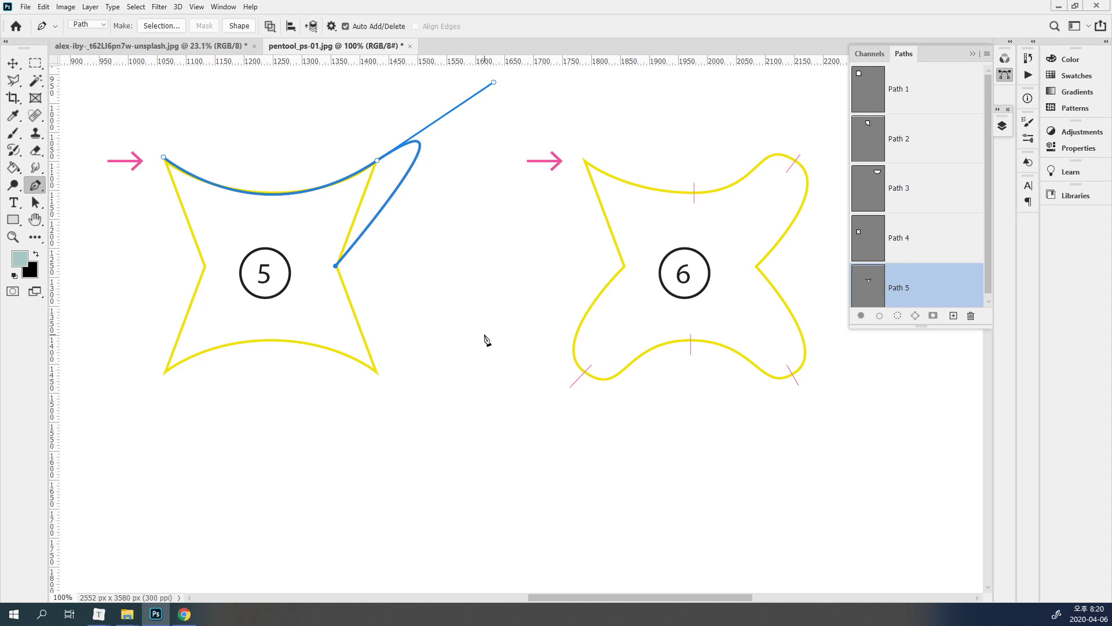
key(ctrl+z)
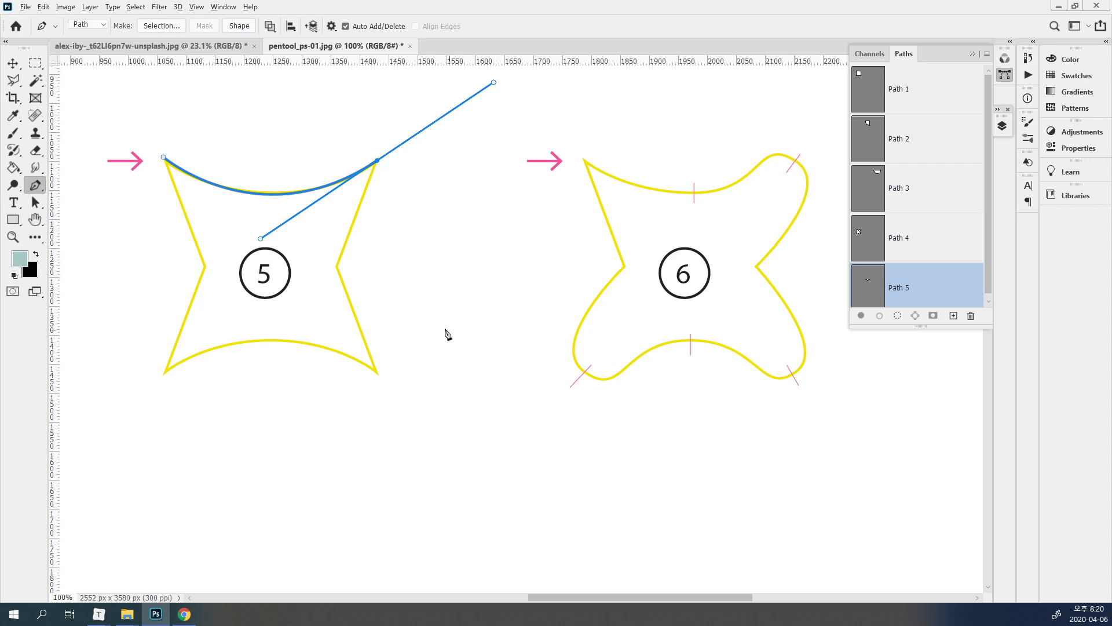
click(378, 161)
click(337, 267)
click(377, 373)
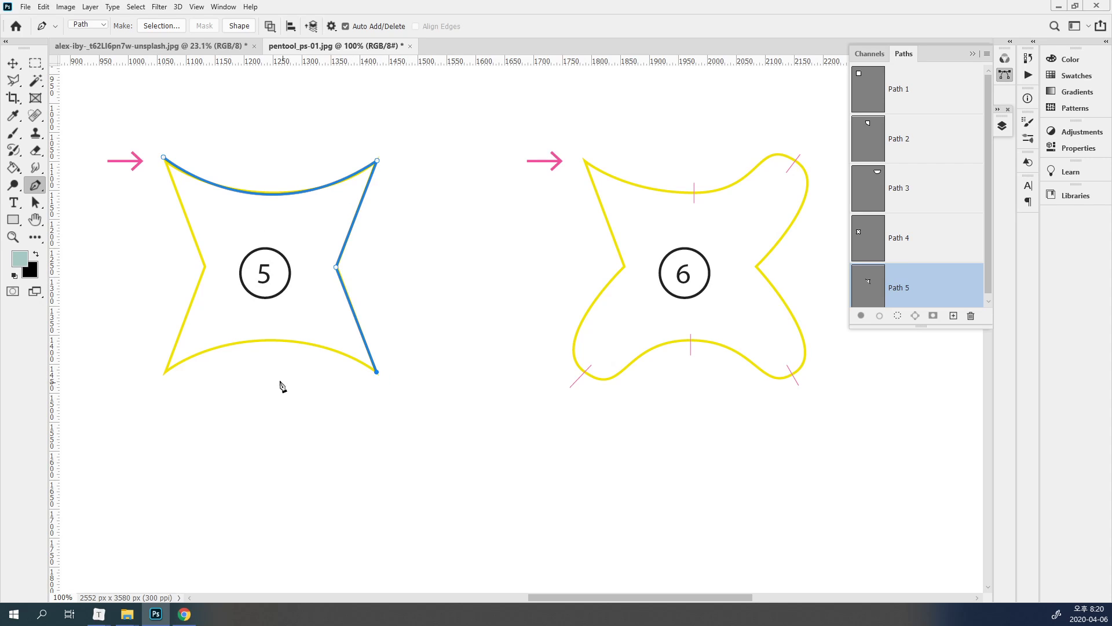
- Curve along figure 5's lower edge, remove the outgoing handle at the lower-left corner and close the path with straight left segments
drag(164, 372, 231, 447)
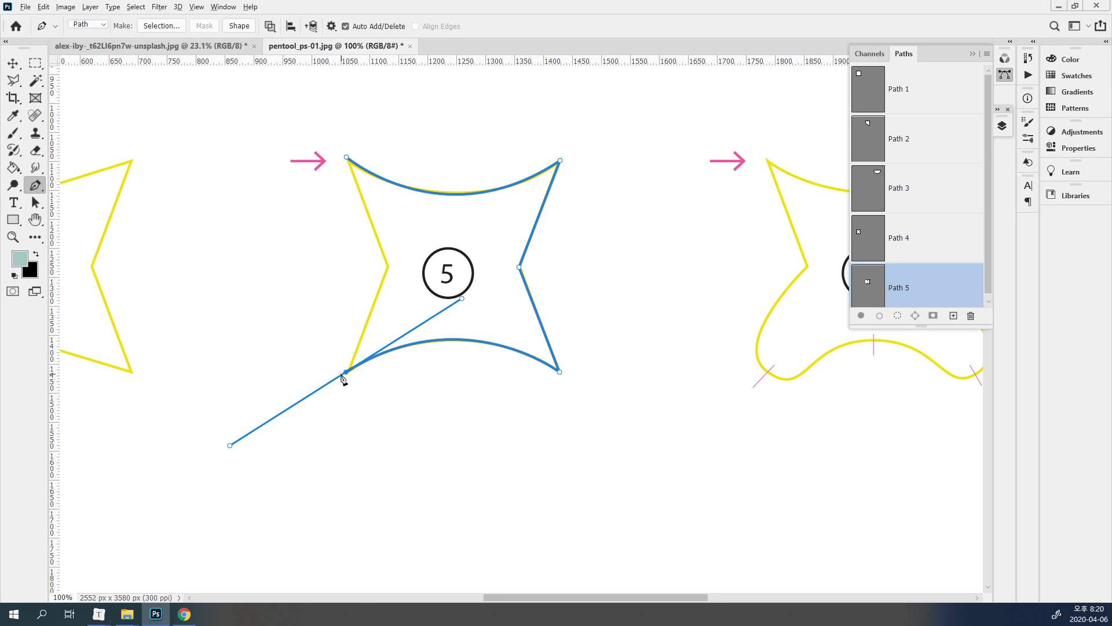
click(346, 373)
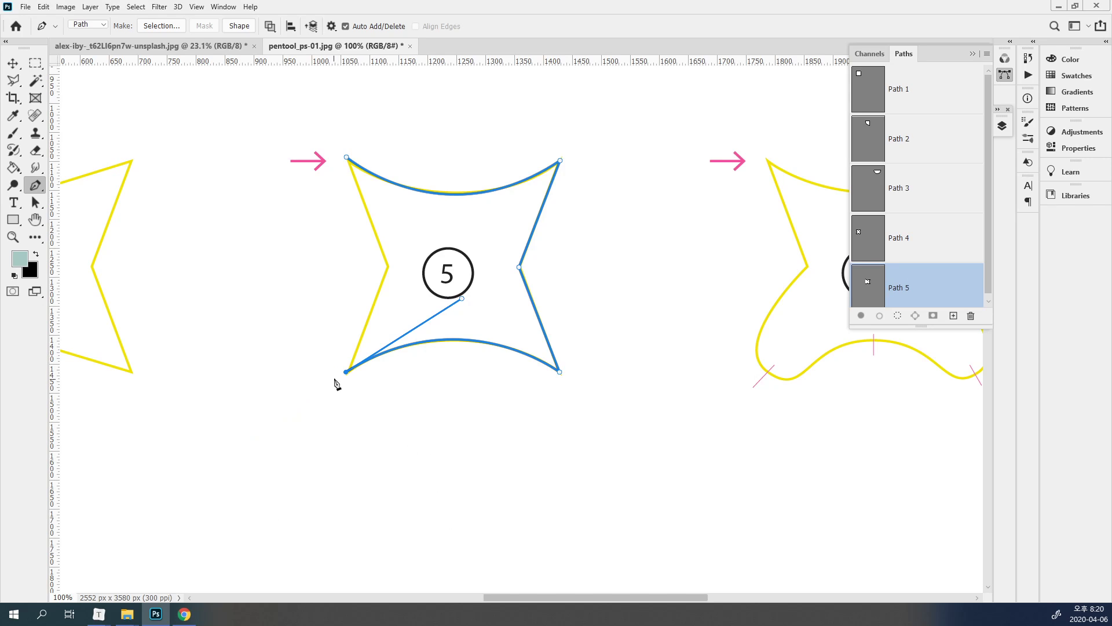
click(388, 267)
click(347, 157)
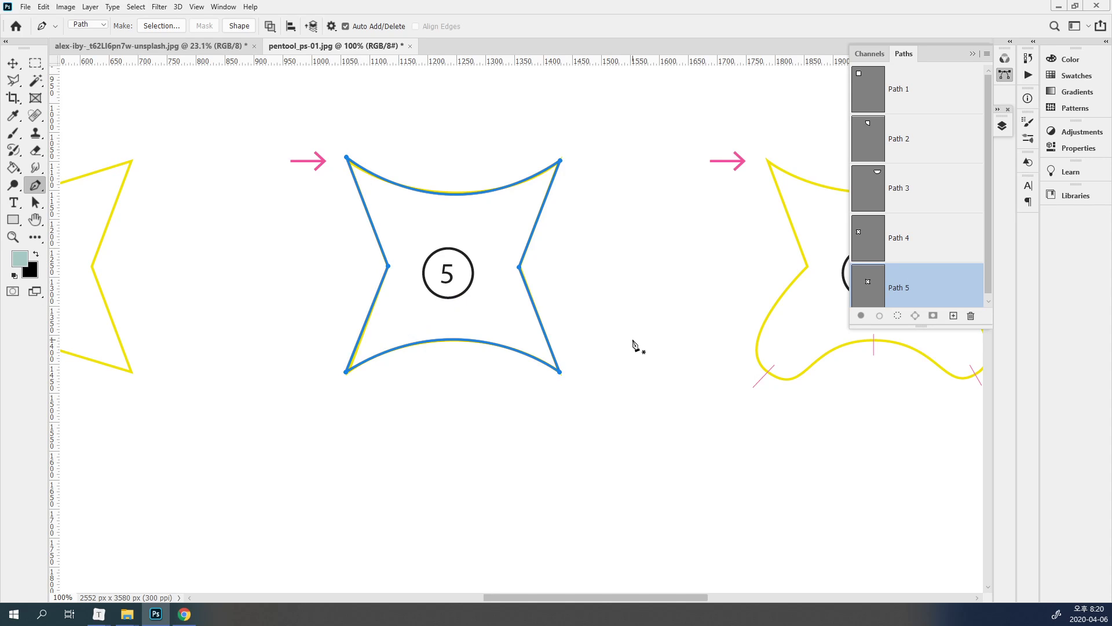
- Deselect figure 5's path, enlarge the Paths panel downward and add a new empty path for figure 6
drag(672, 278, 451, 249)
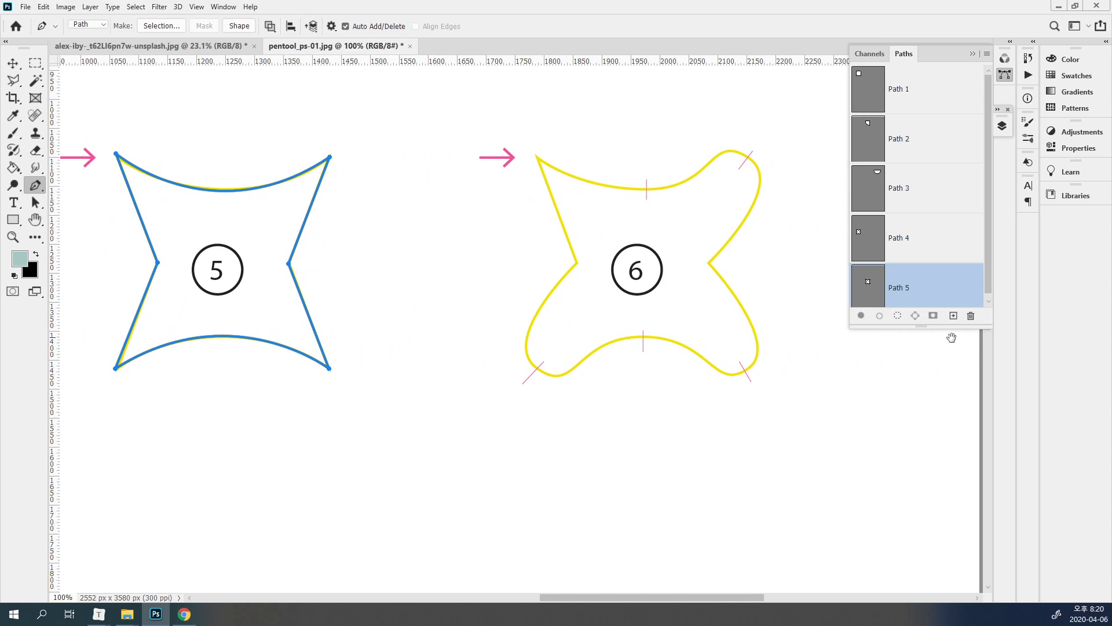
drag(967, 328, 964, 481)
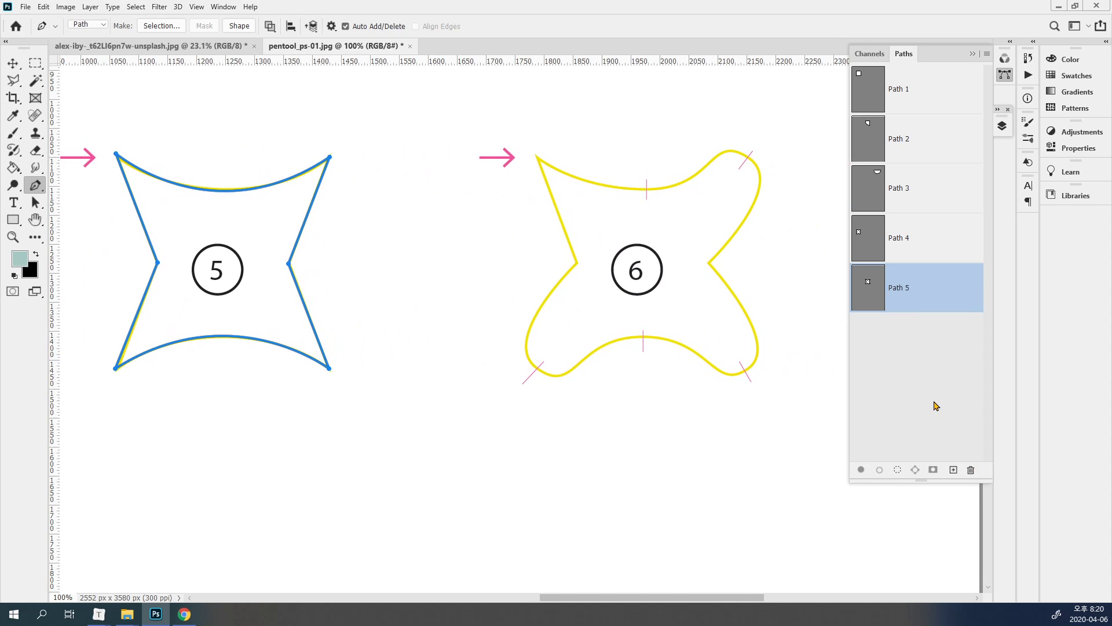
click(935, 406)
drag(777, 313, 640, 293)
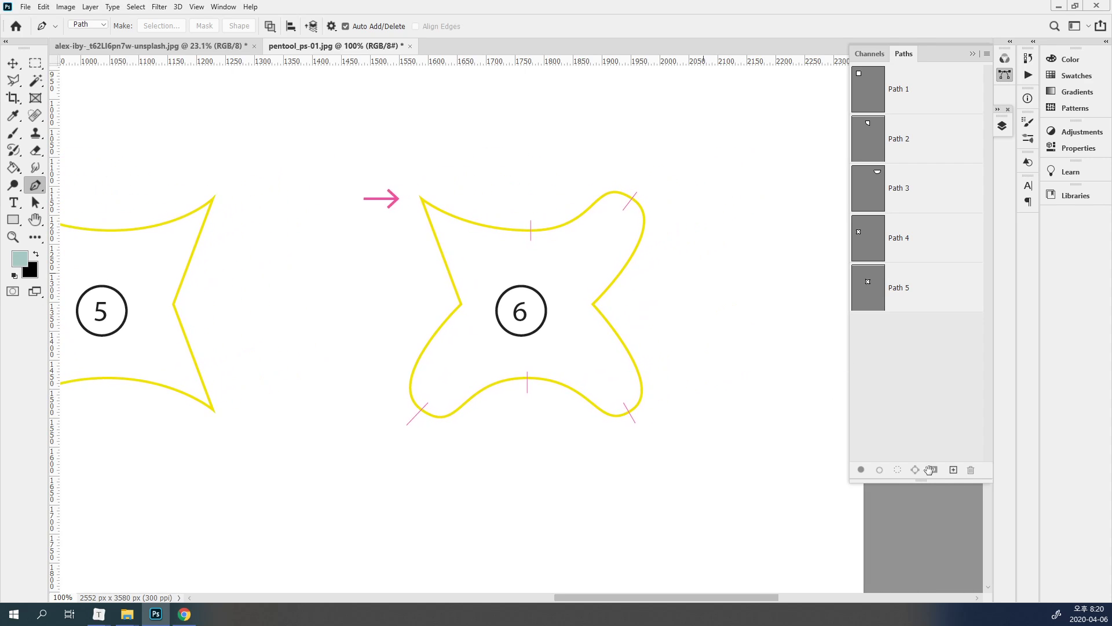
click(953, 469)
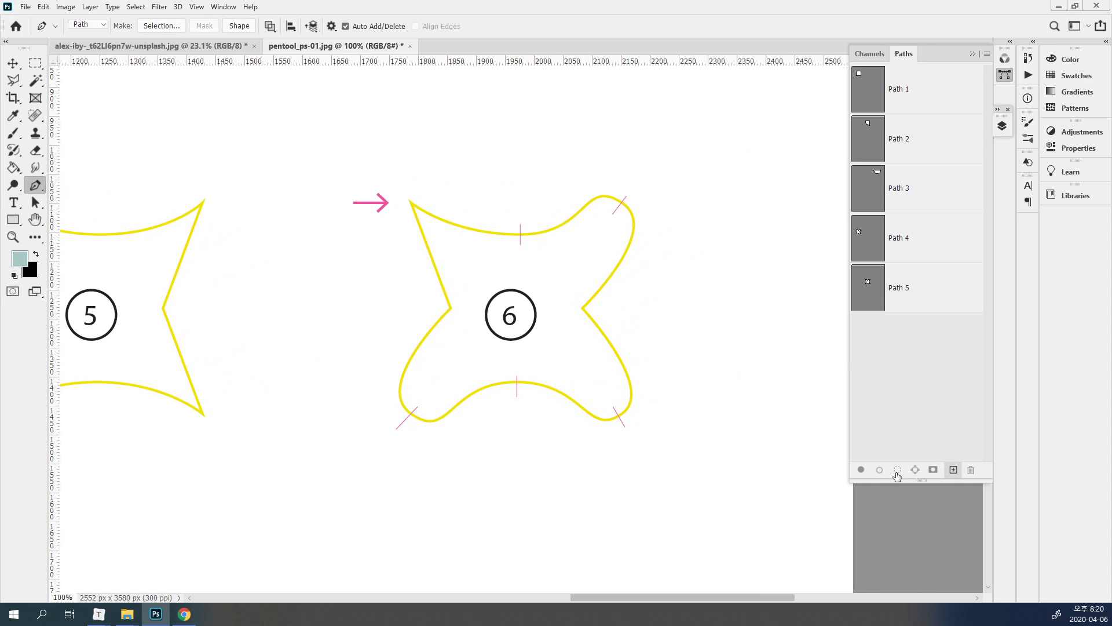
- Trace figure 6's upper edge from the arrow-marked corner through the top tick mark to the start of the upper-right lobe
click(411, 201)
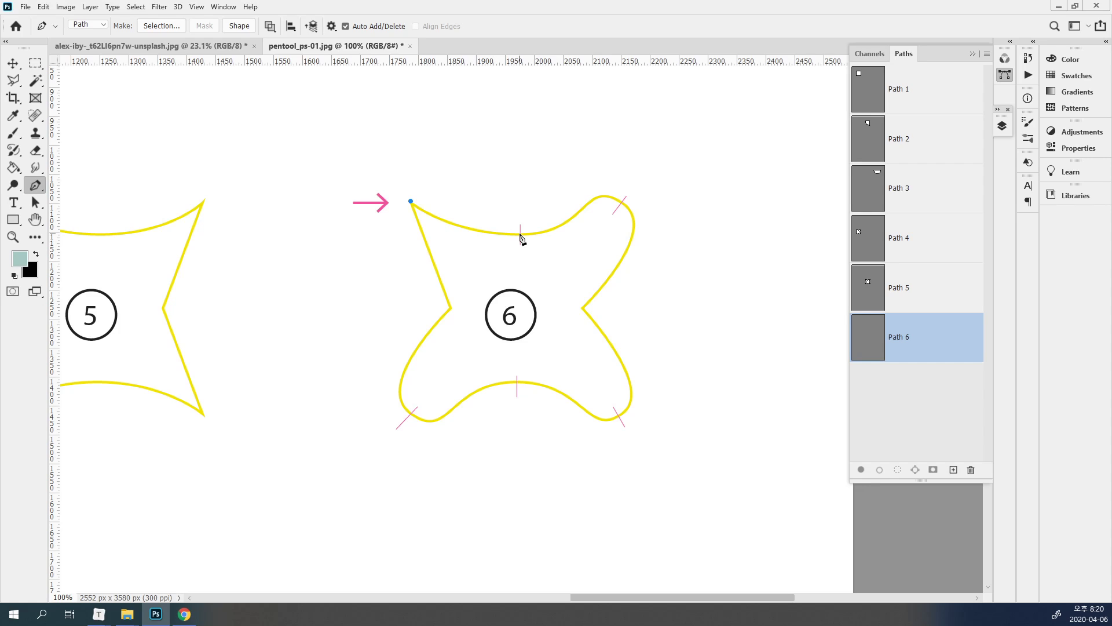
drag(520, 234, 588, 236)
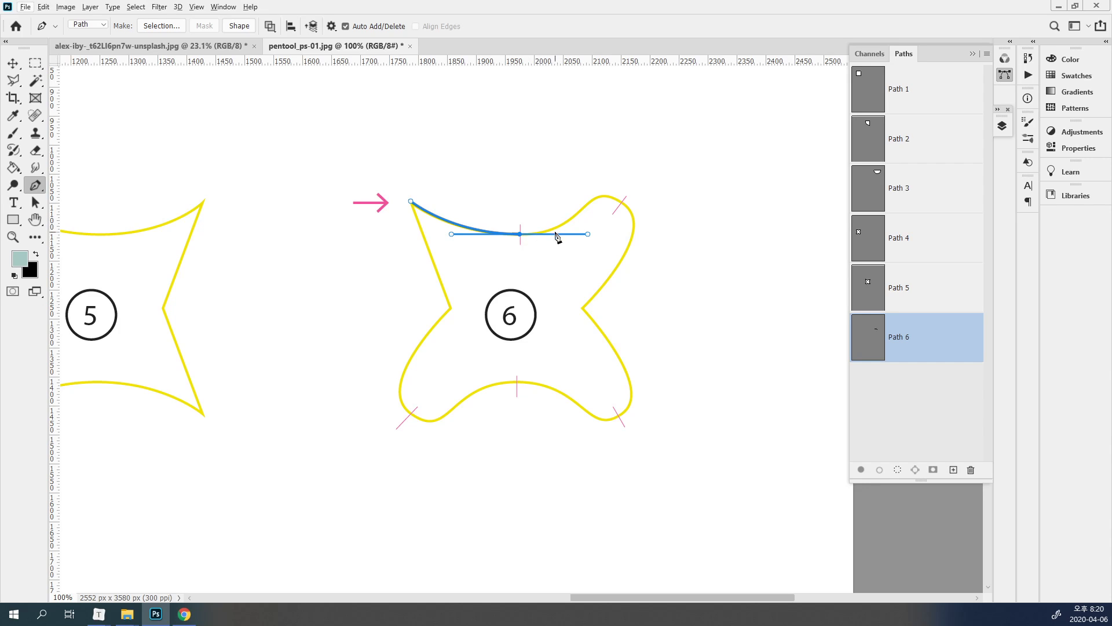
alt+click(521, 234)
drag(587, 205, 610, 177)
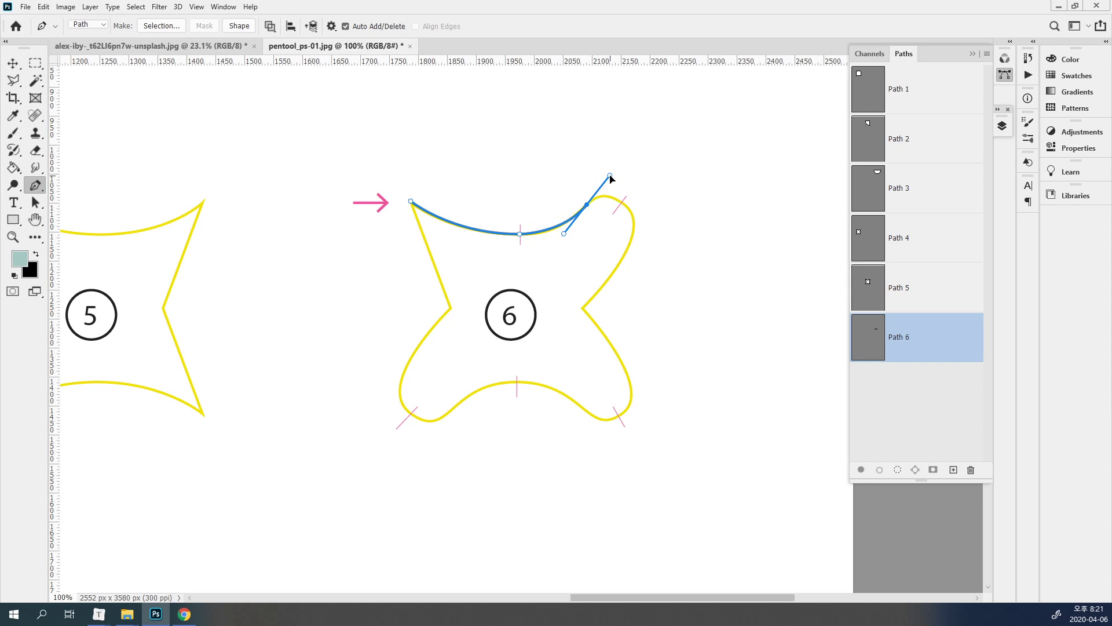
- Continue figure 6's path around the upper-right lobe through its tick mark and down to the right inner corner
alt+click(587, 205)
drag(621, 203, 640, 221)
click(629, 246)
drag(630, 247, 622, 259)
click(581, 308)
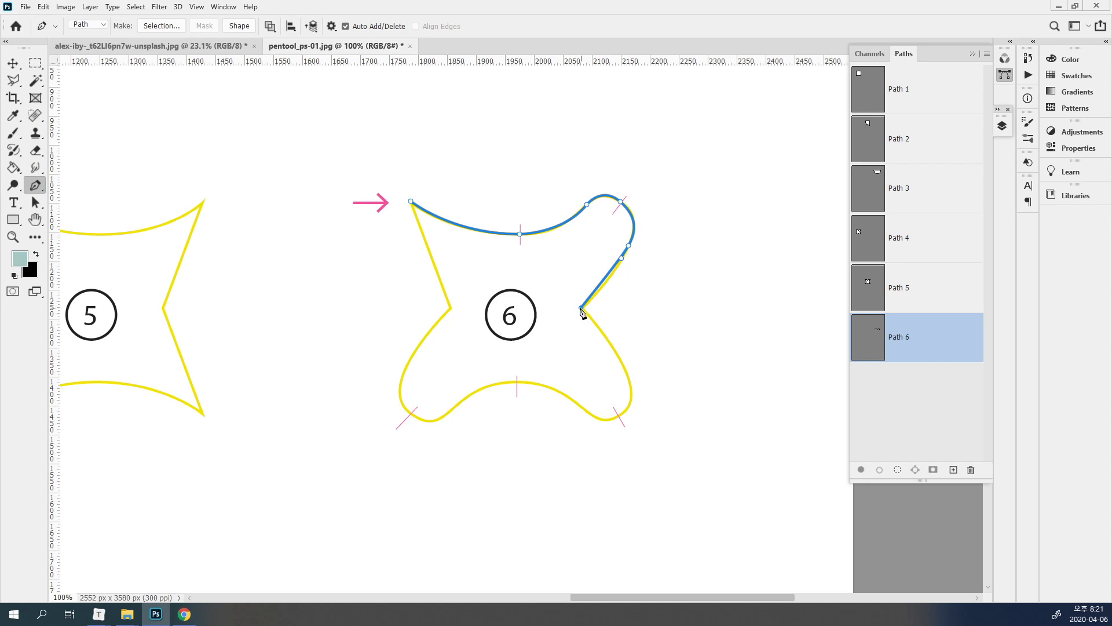
- Curve figure 6's path into the right inner corner, pull out a separate outgoing handle and fit the segment toward the lower-right lobe
drag(581, 310, 572, 348)
drag(572, 358, 615, 322)
click(629, 381)
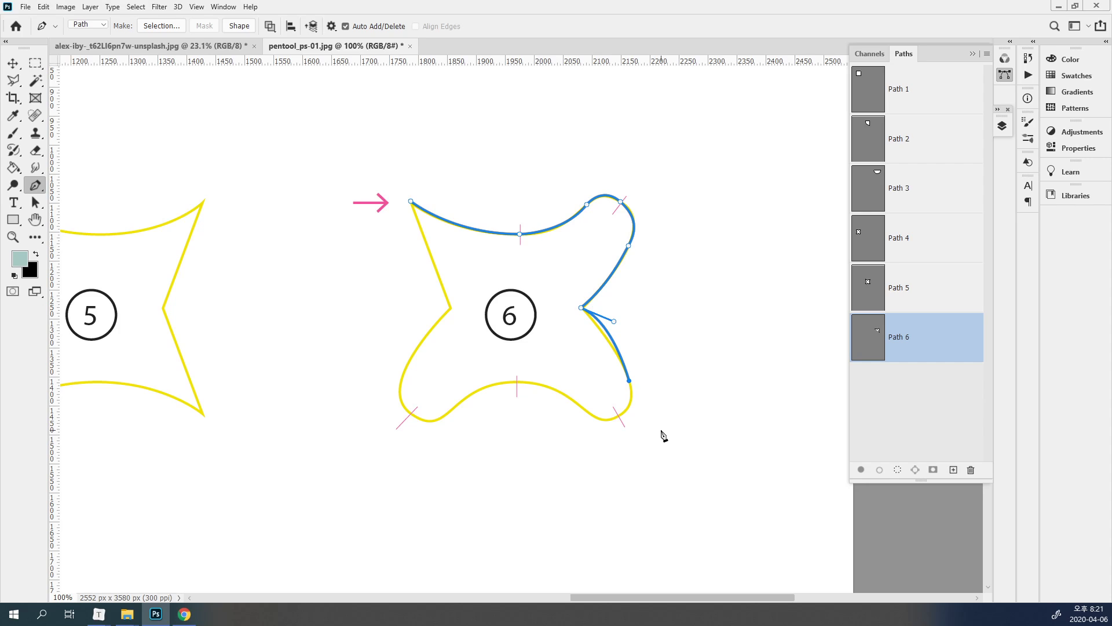
drag(630, 383, 634, 392)
drag(615, 326, 605, 320)
- Trace figure 6's lower-right lobe through its tick mark and curve on to the bottom middle tick mark
mouse_move(620, 417)
mouse_down()
mouse_move(603, 428)
mouse_move(619, 416)
mouse_up()
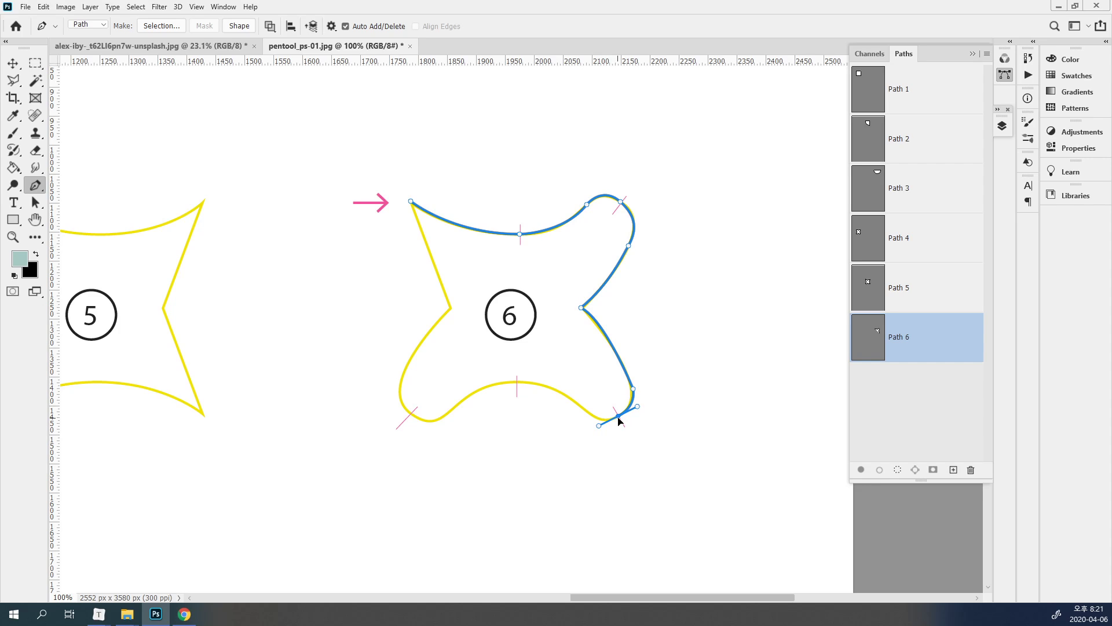
click(585, 409)
drag(518, 380, 474, 385)
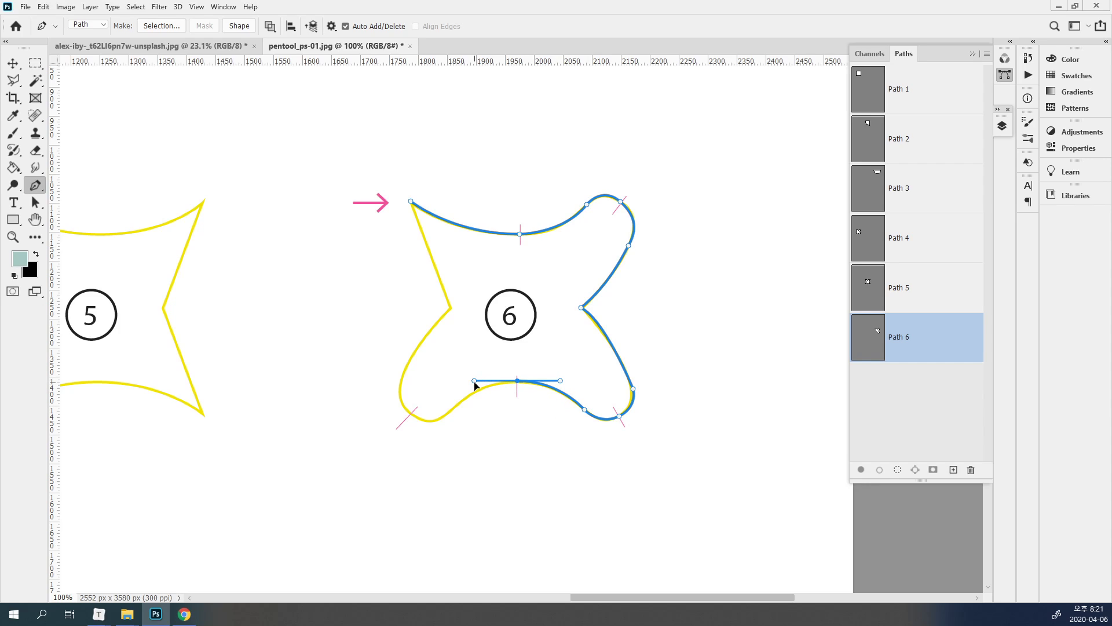
- Trace figure 6's lower-left lobe to the left inner corner, remove the outgoing handle there and close the path at the arrow-marked corner
click(440, 418)
drag(410, 415, 396, 402)
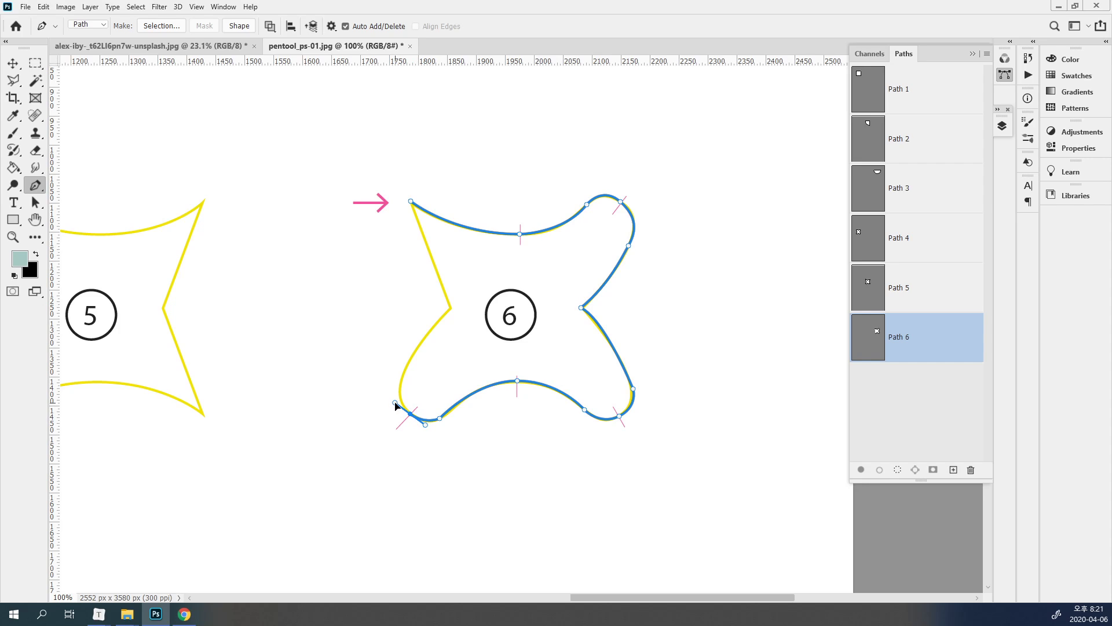
click(402, 377)
drag(450, 309, 476, 281)
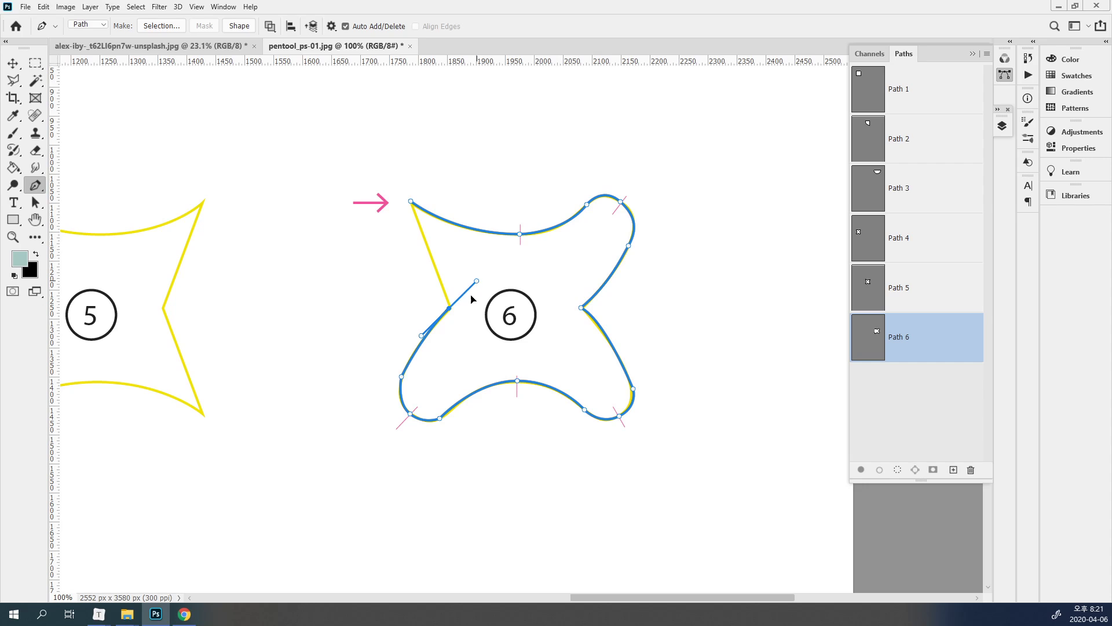
click(449, 309)
click(411, 202)
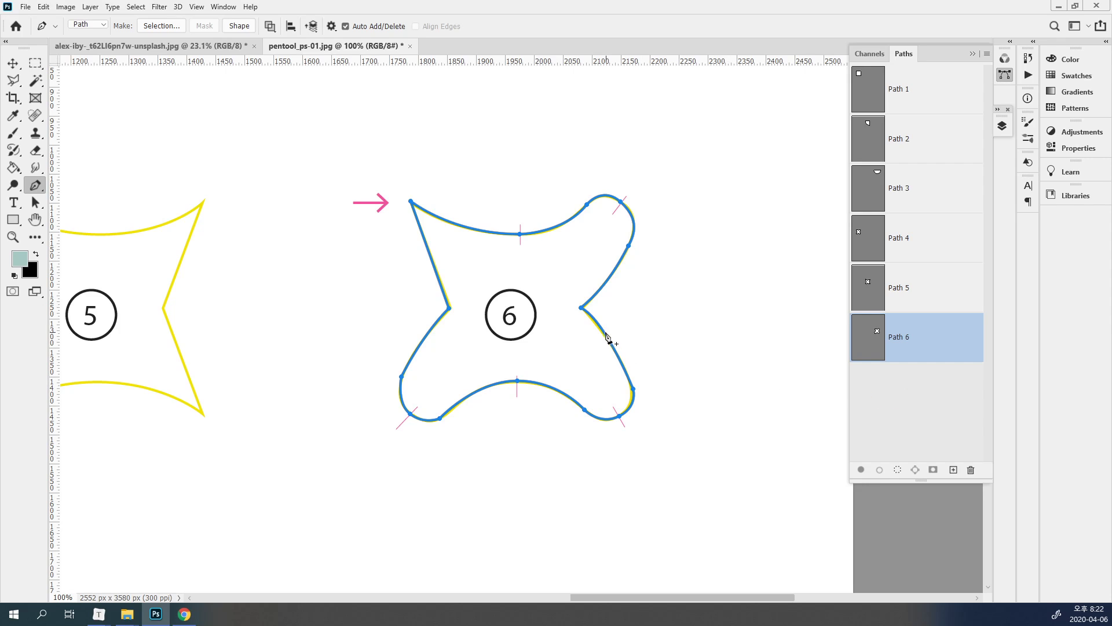
- With the Direct Selection tool, select figure 6's right inner corner anchor and lengthen its outgoing handle to fit the yellow outline
drag(35, 202, 59, 215)
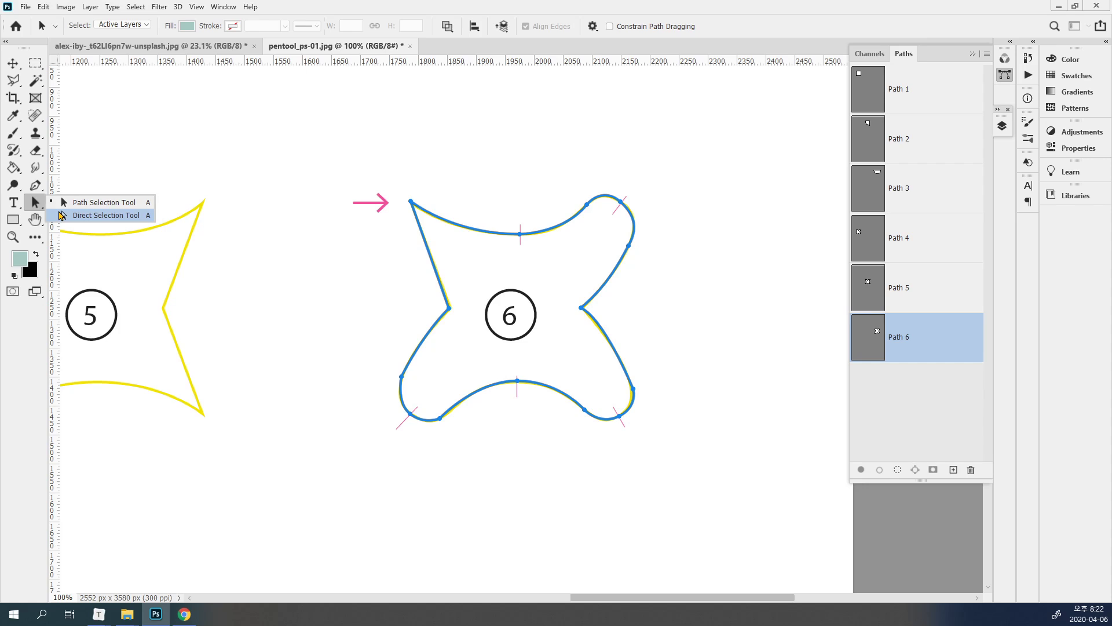
ctrl+click(612, 347)
drag(515, 307, 556, 321)
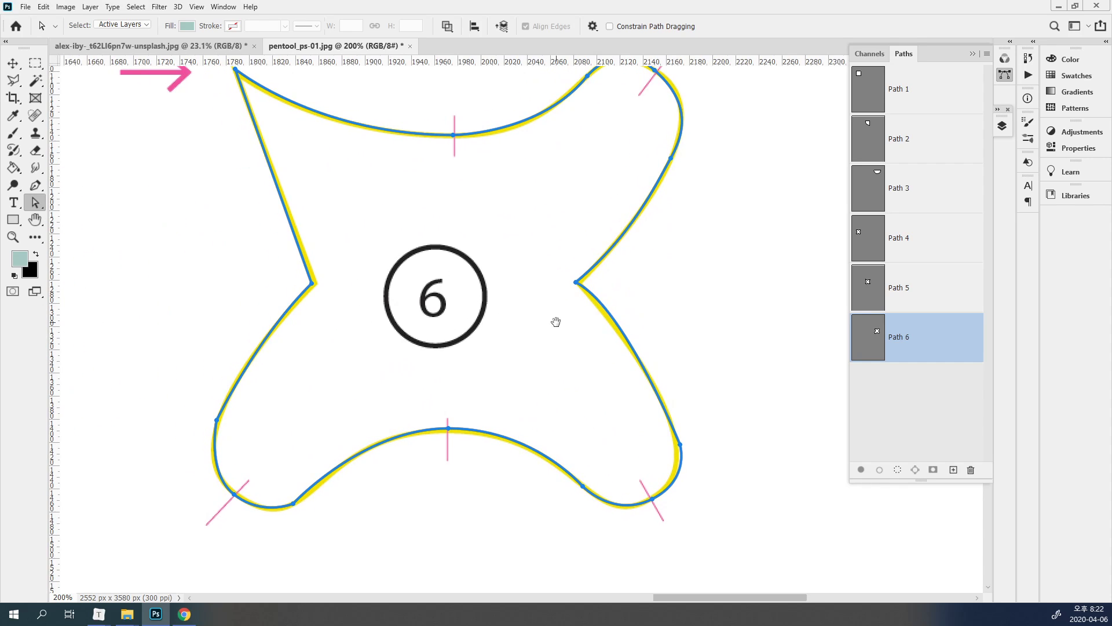
click(33, 206)
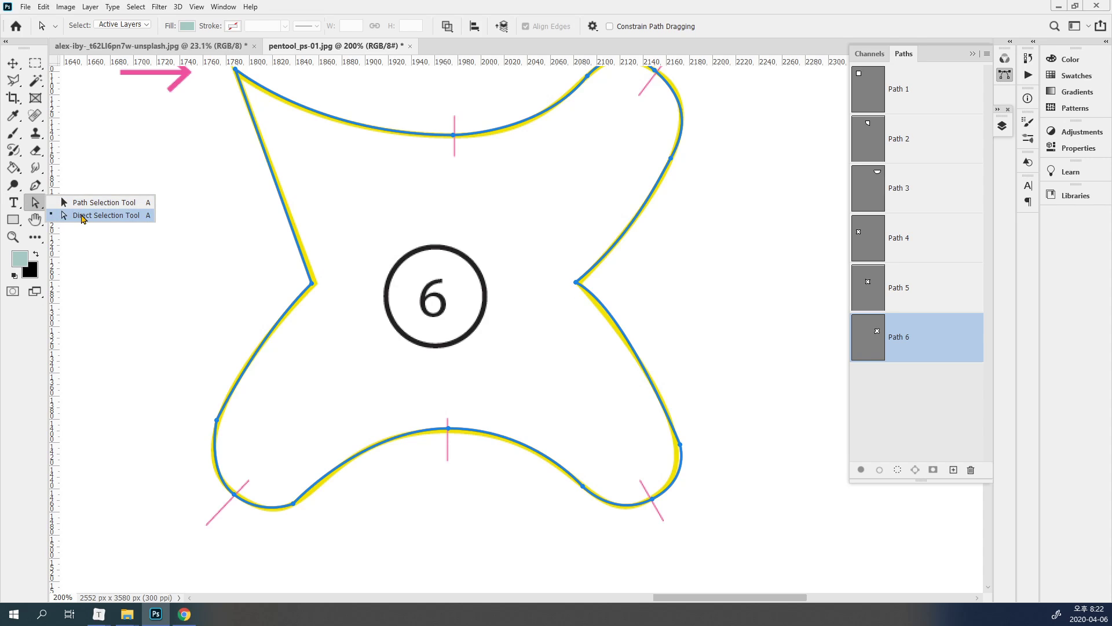
click(83, 218)
click(577, 284)
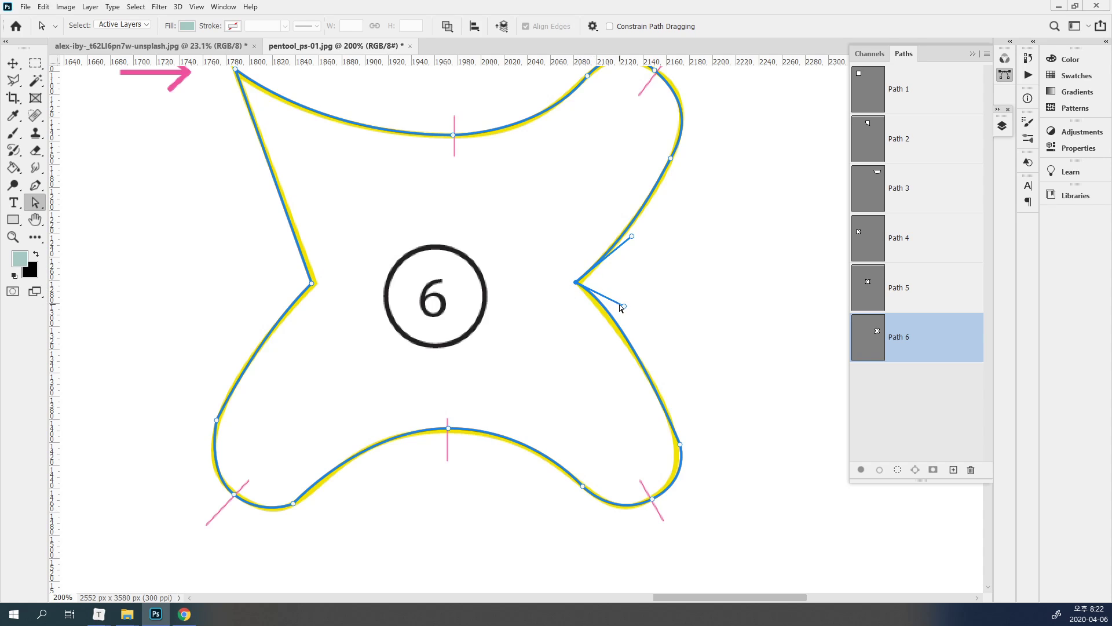
drag(624, 306, 639, 333)
- Refine the anchor at the lower-right lobe's tick mark and shorten its outer handle so the curve follows the yellow outline
shift+click(680, 444)
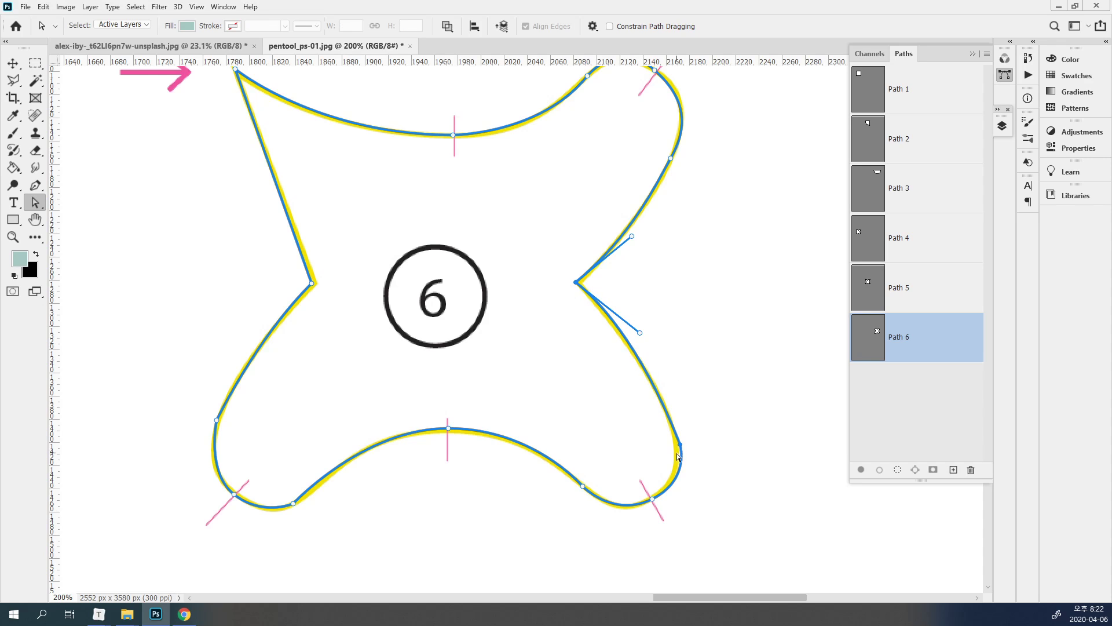
click(681, 452)
ctrl+click(687, 490)
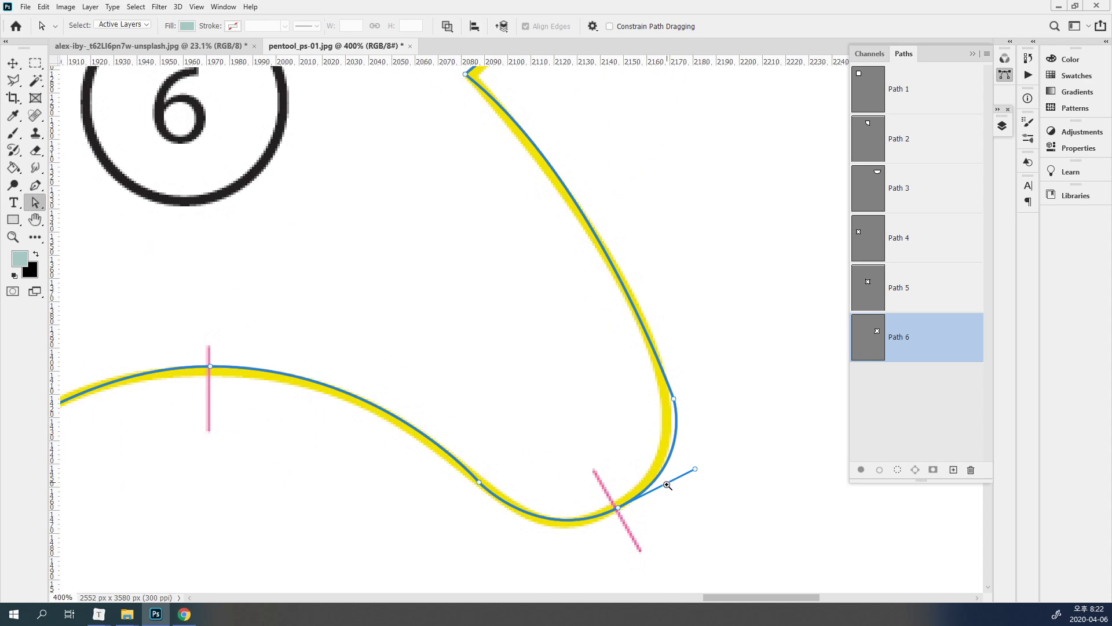
ctrl+click(687, 519)
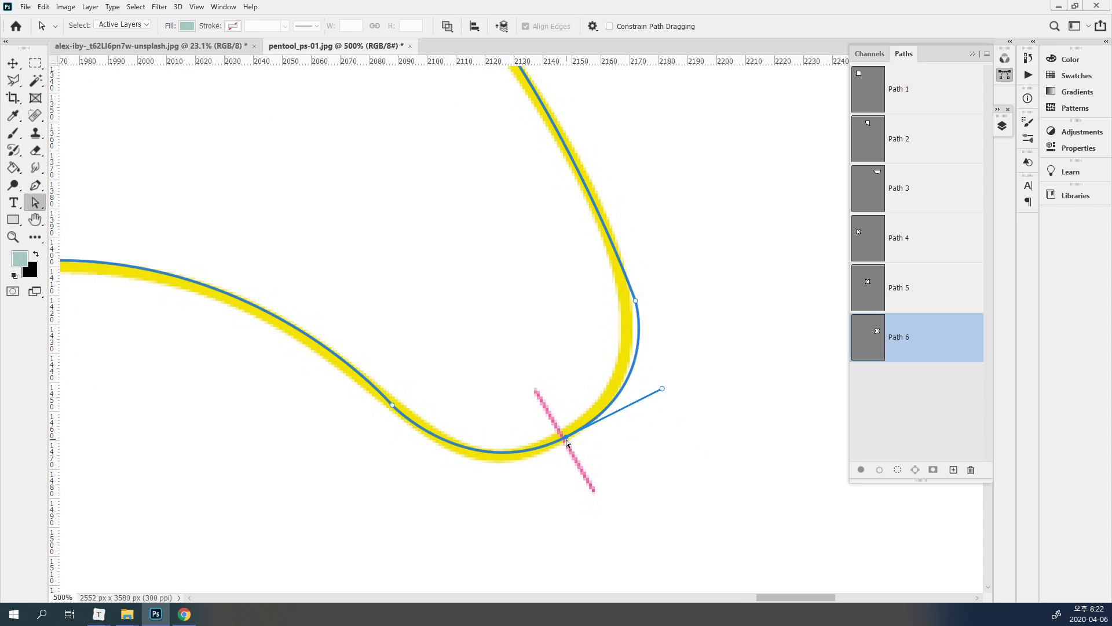
drag(560, 441, 566, 440)
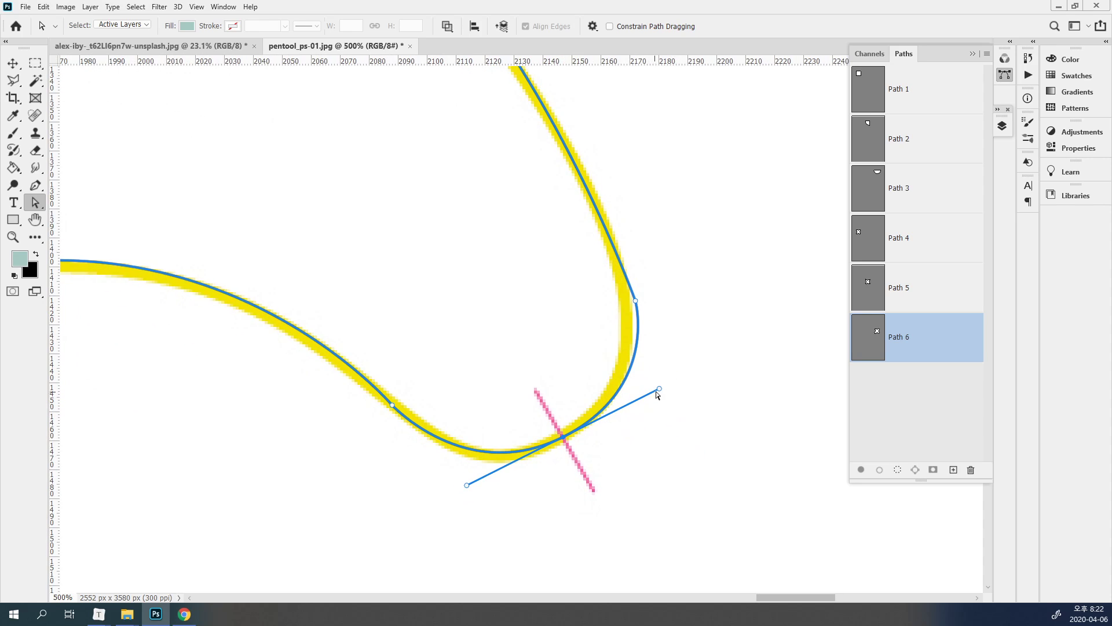
drag(657, 389, 642, 392)
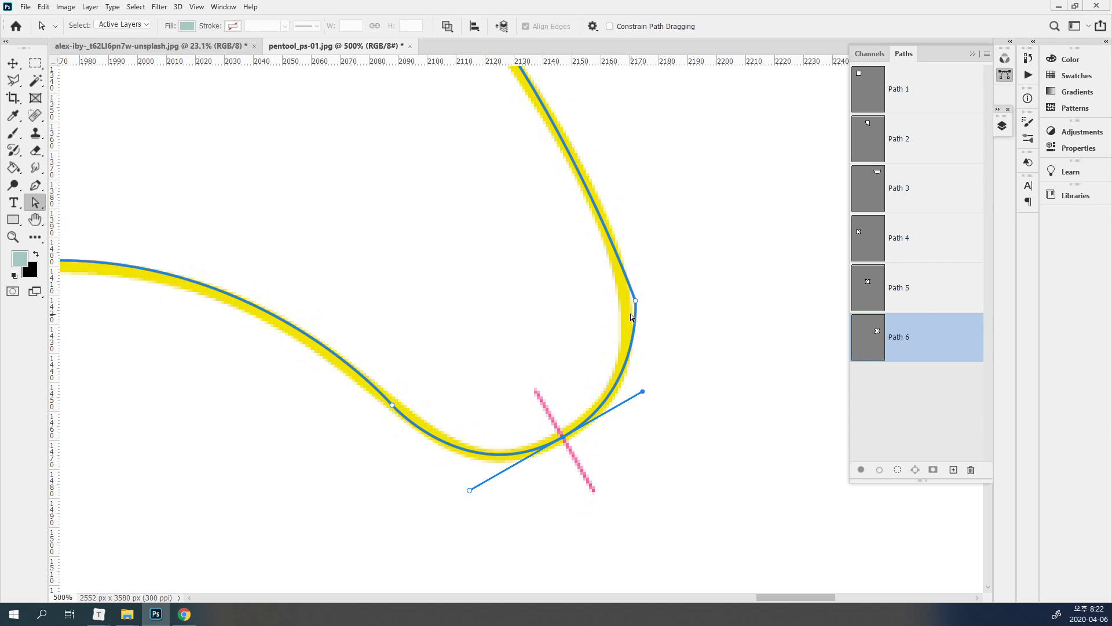
- Move the lower-right lobe's upper anchor up onto the outline and readjust the neighbouring tick-mark and inner-corner handles
drag(635, 301, 623, 279)
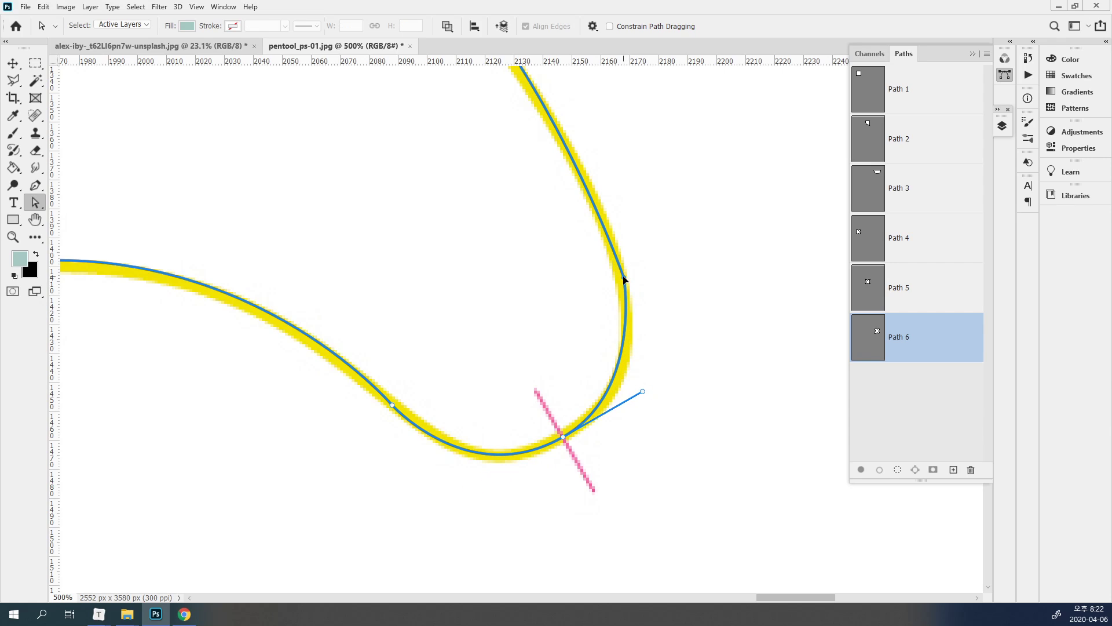
mouse_move(645, 391)
mouse_down()
mouse_move(658, 366)
mouse_move(661, 388)
mouse_up()
drag(573, 244, 581, 405)
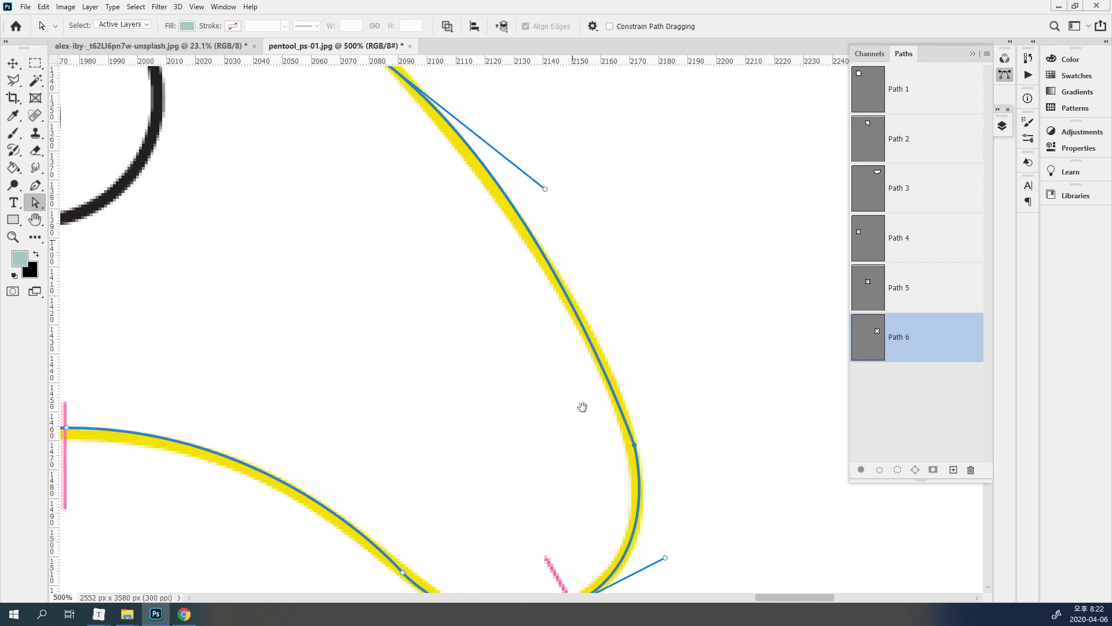
drag(544, 192, 572, 263)
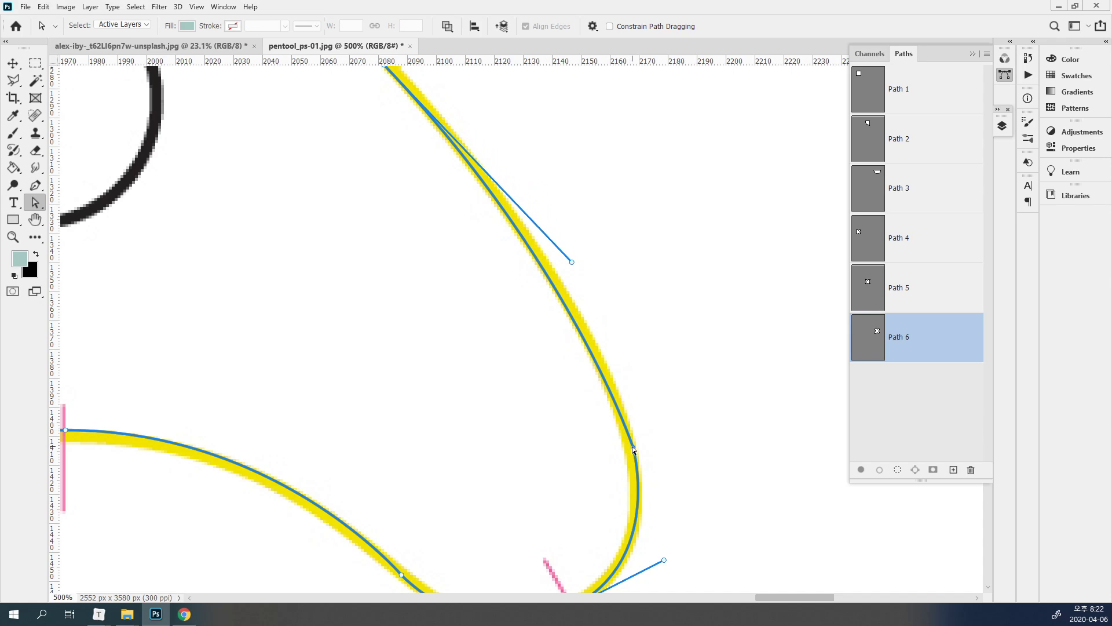
drag(633, 449, 625, 425)
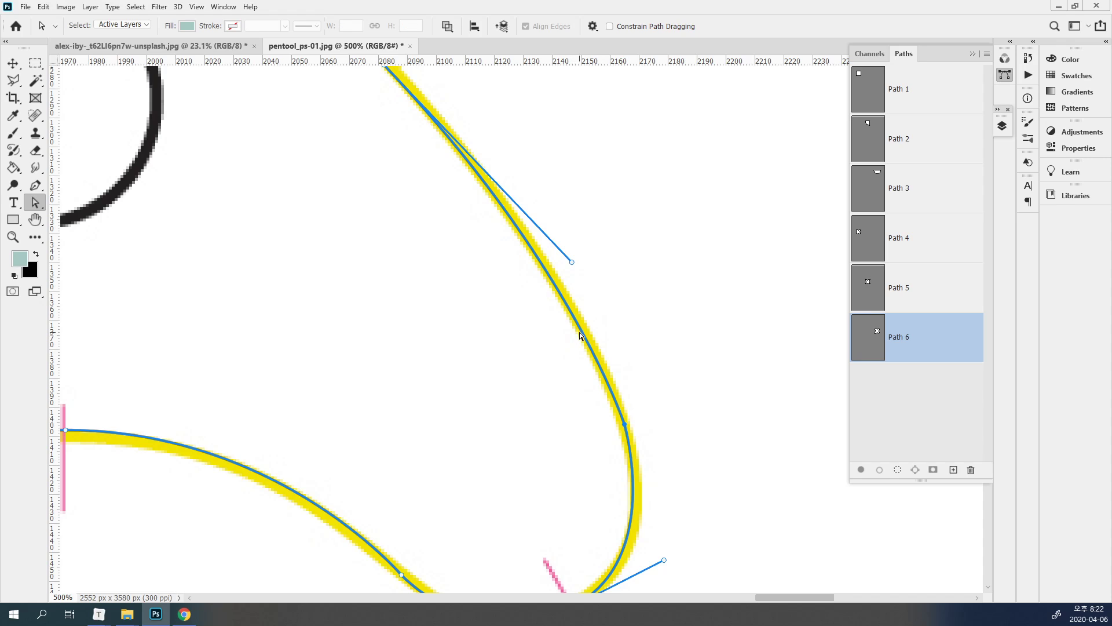
- Move figure 6's bottom middle anchor down onto the outline at its tick mark and shift the lower-left lobe's right anchor onto the line
drag(365, 346, 650, 232)
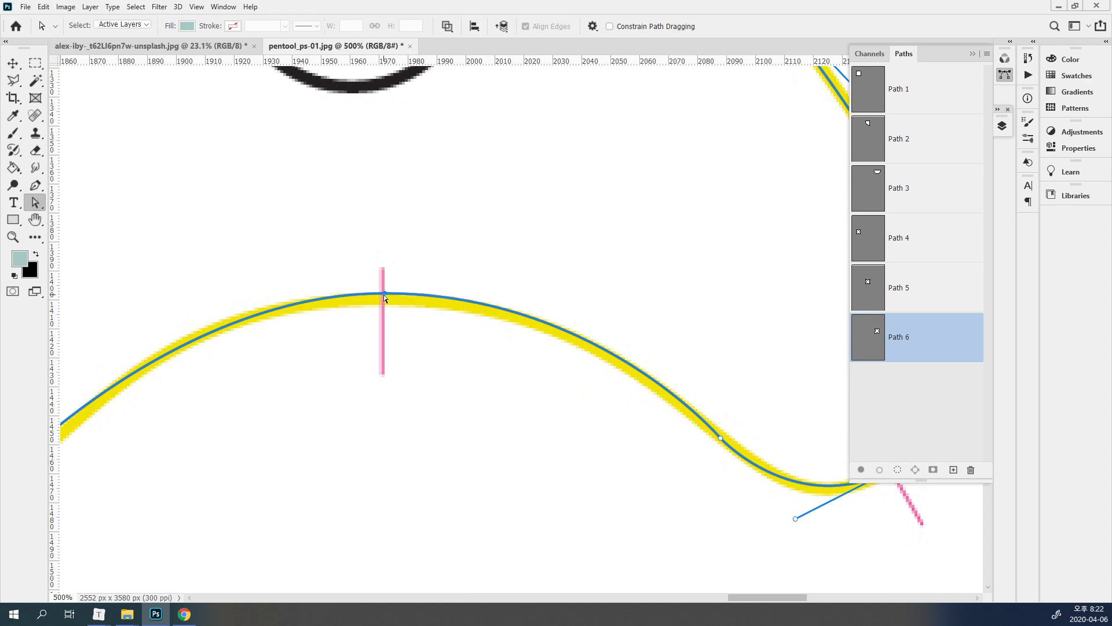
drag(383, 294, 382, 301)
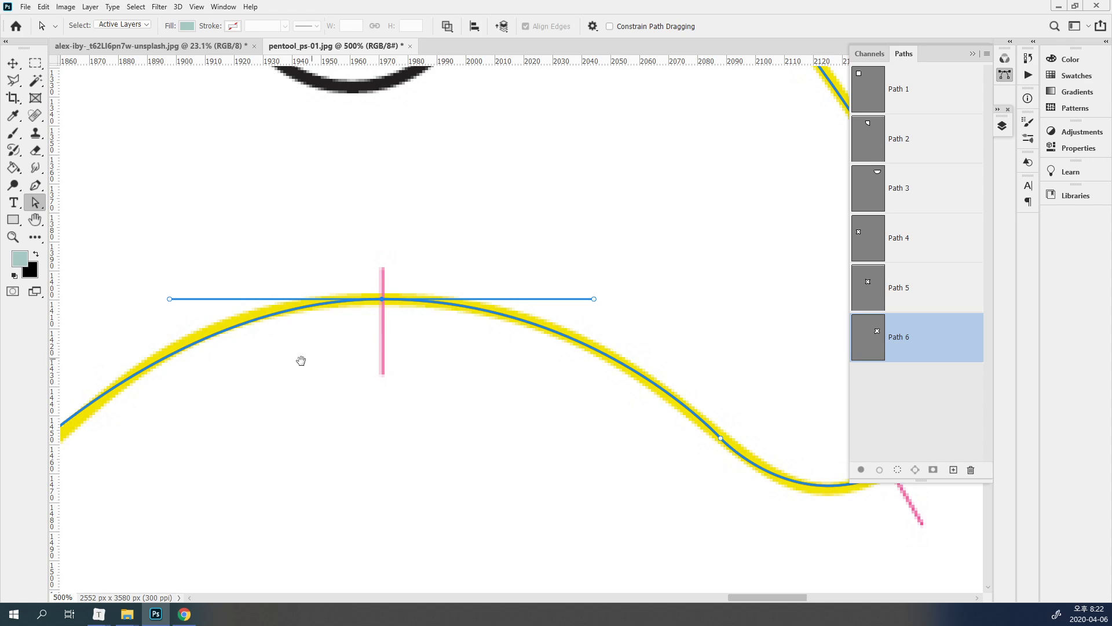
drag(300, 360, 756, 232)
drag(457, 351, 470, 346)
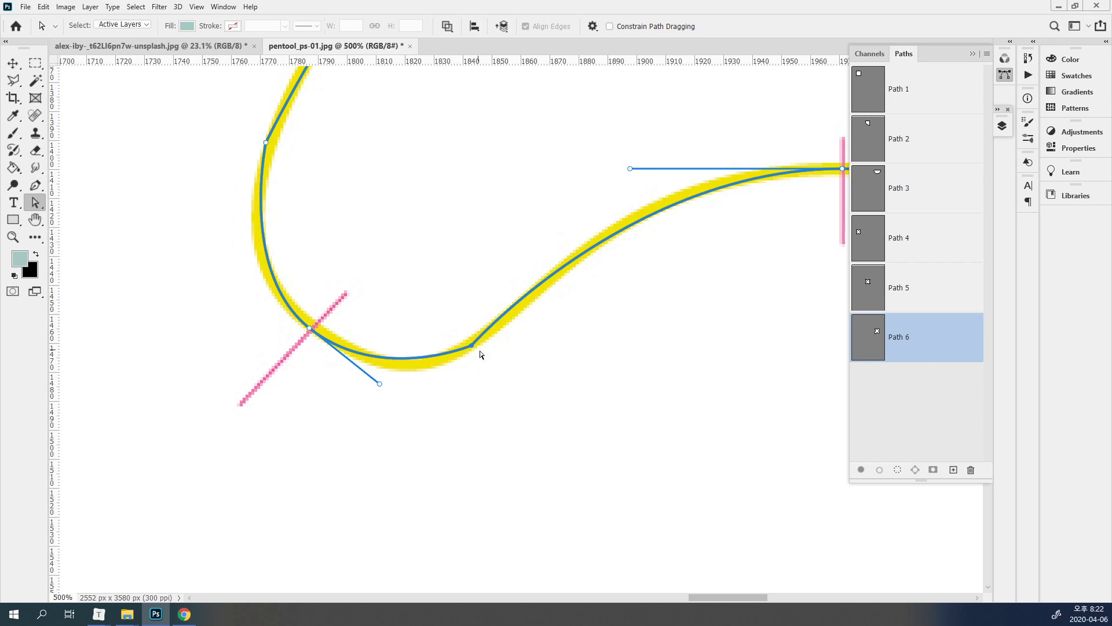
- Use the Convert Point tool to pull short curve handles out of the lower-left lobe's right anchor along the outline
key(c)
click(35, 185)
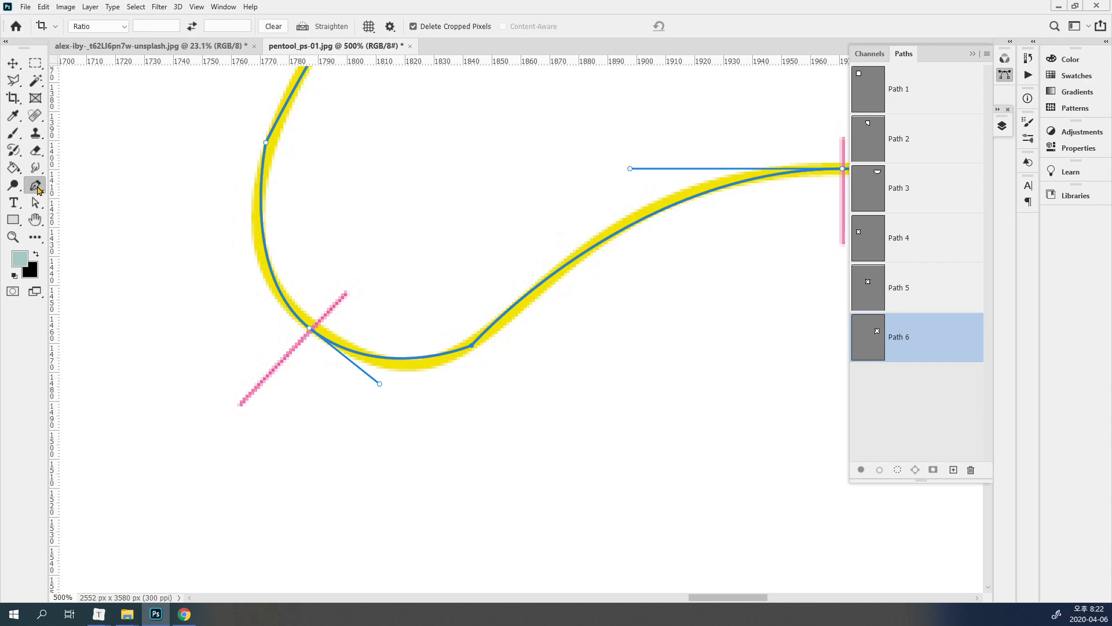
right_click(36, 192)
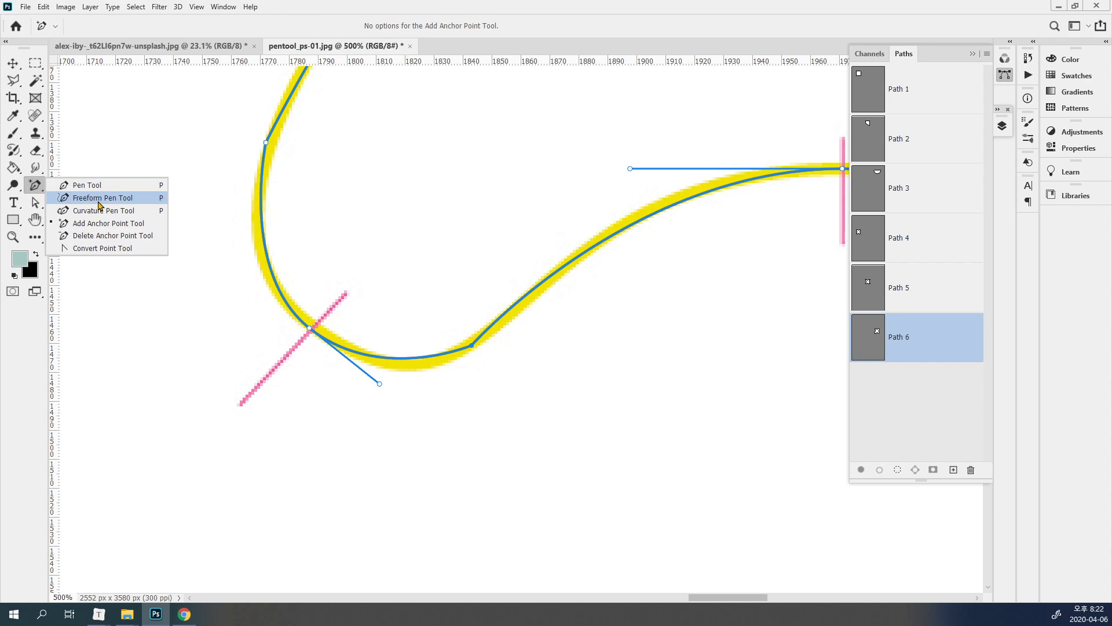
click(125, 248)
drag(472, 347, 445, 365)
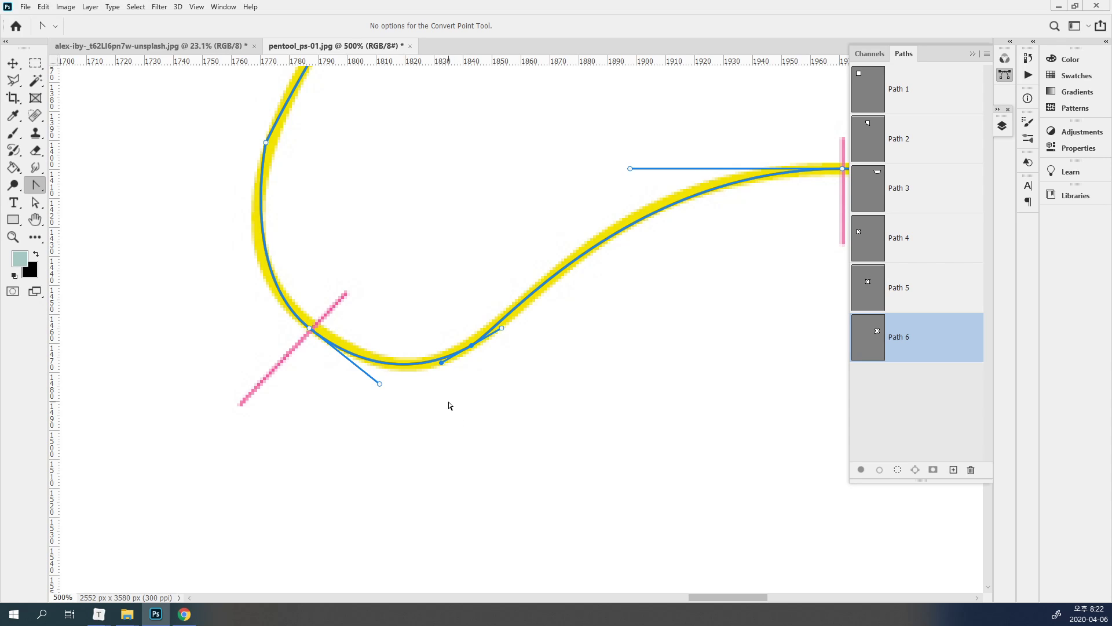
- Zoom in on the lower-left lobe's upper anchor and move it outward to the outer edge of the yellow outline
drag(315, 276, 346, 337)
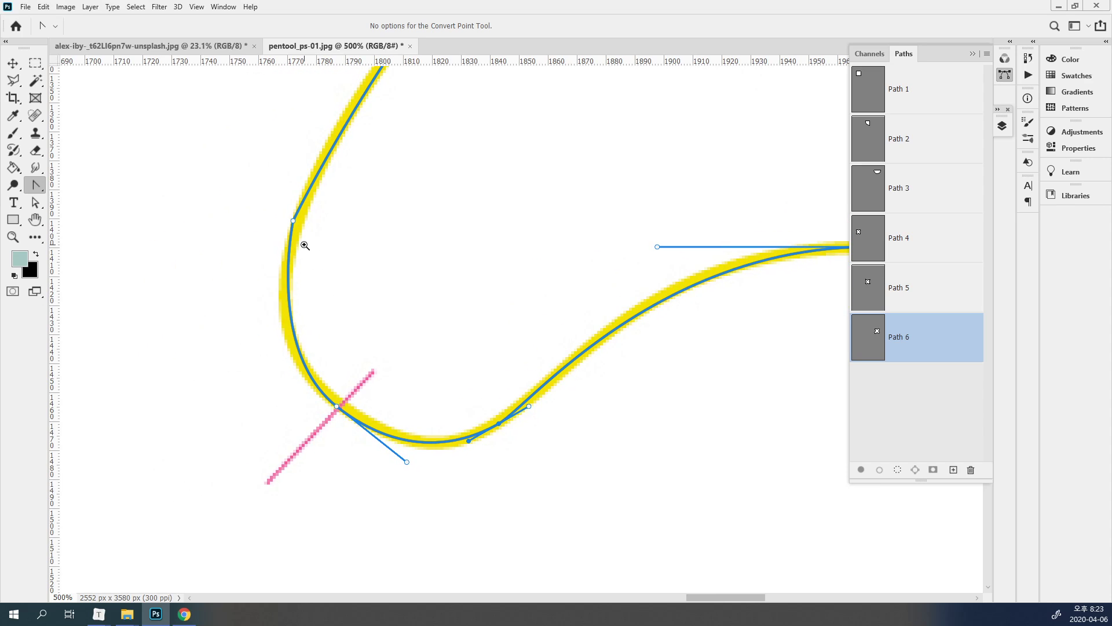
scroll(305, 243, up, 2)
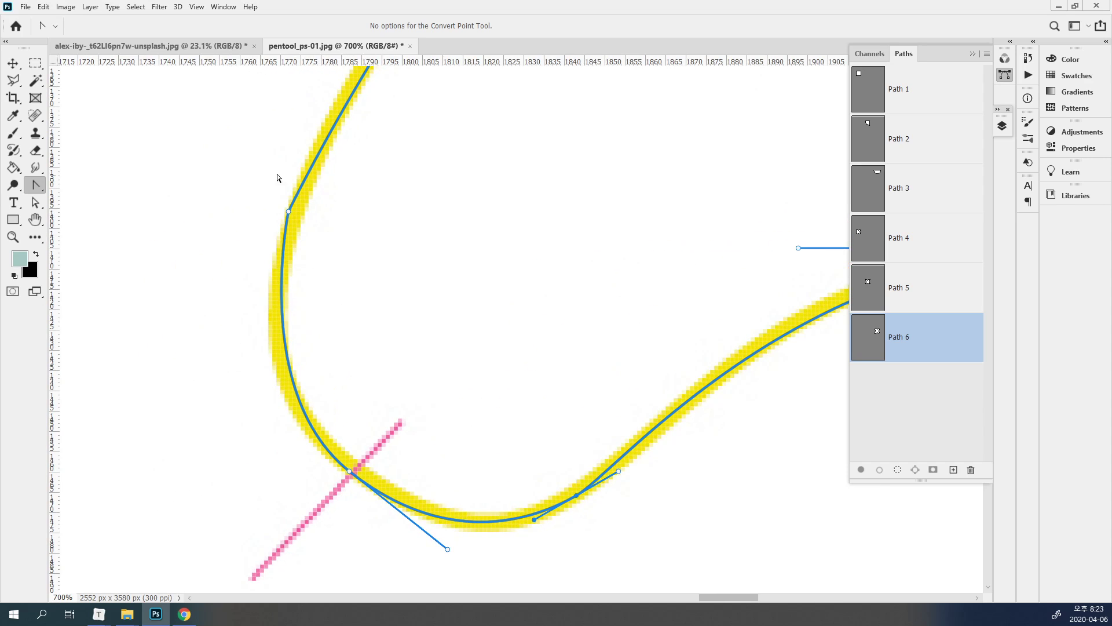
click(289, 211)
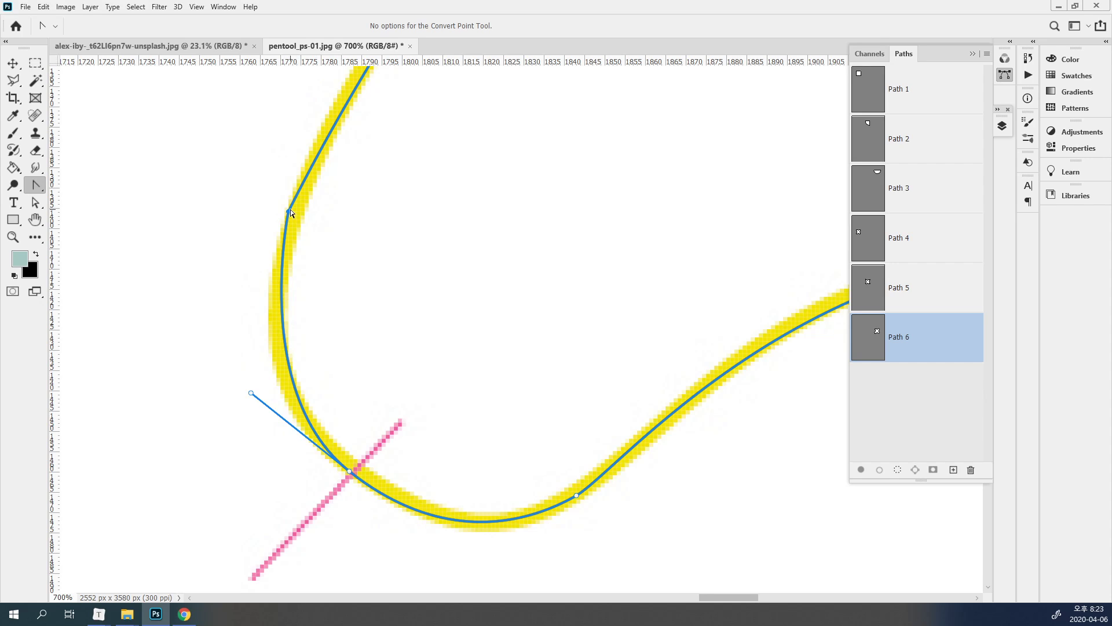
mouse_move(332, 216)
mouse_down()
mouse_move(344, 226)
mouse_move(226, 217)
mouse_move(294, 233)
mouse_move(348, 286)
mouse_up()
key(ctrl)
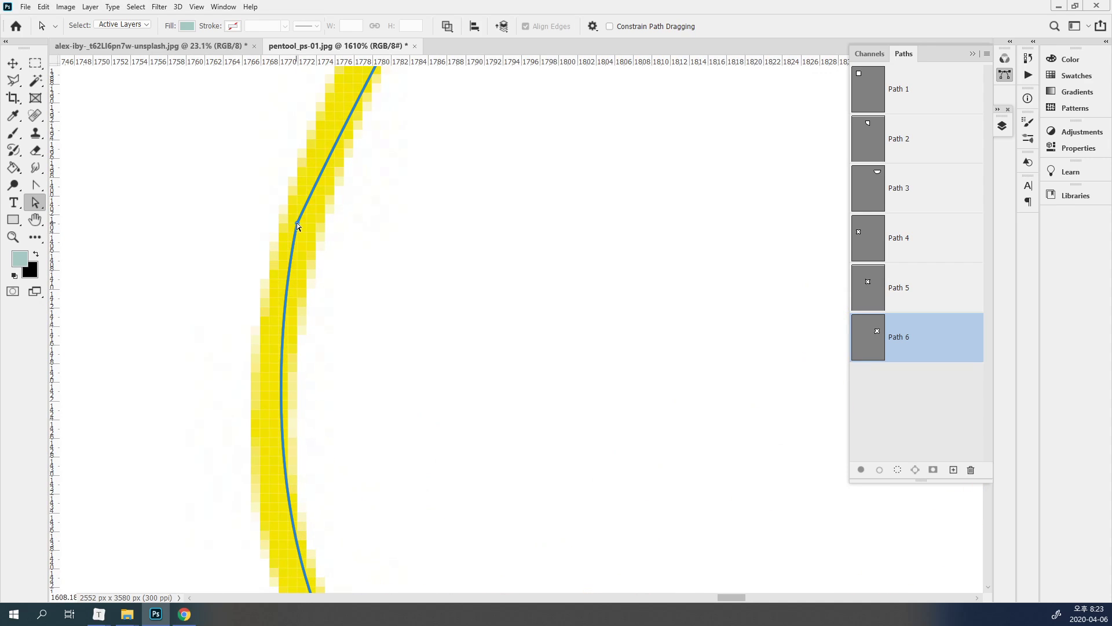
drag(295, 225, 280, 220)
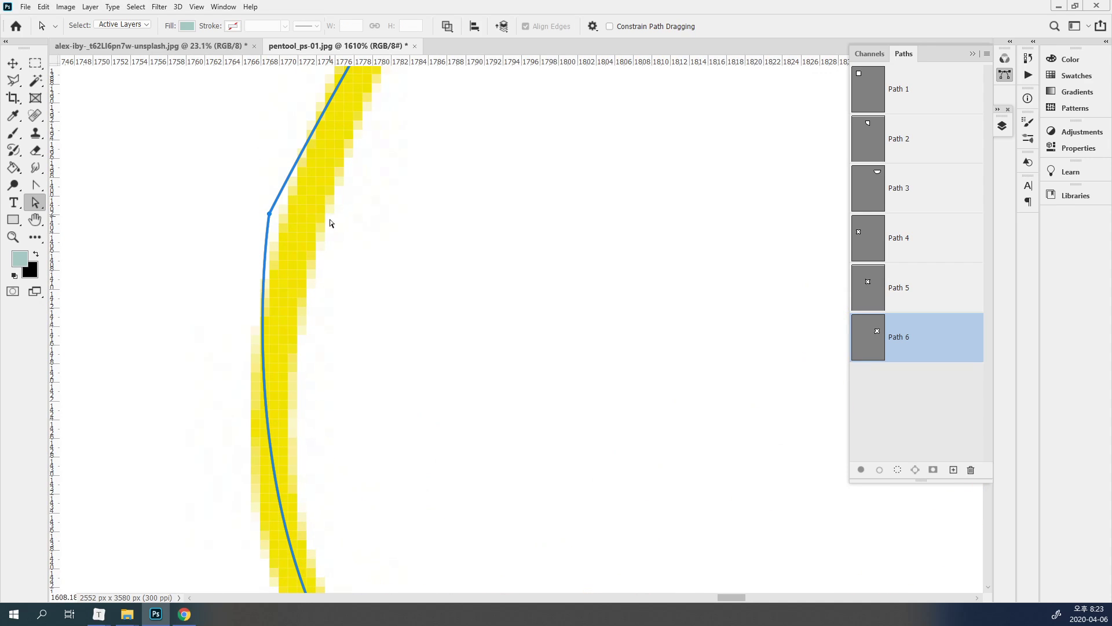
- Use the Convert Point tool to pull curve handles out of the lower-left lobe's upper anchor, aligned with the outline
click(36, 184)
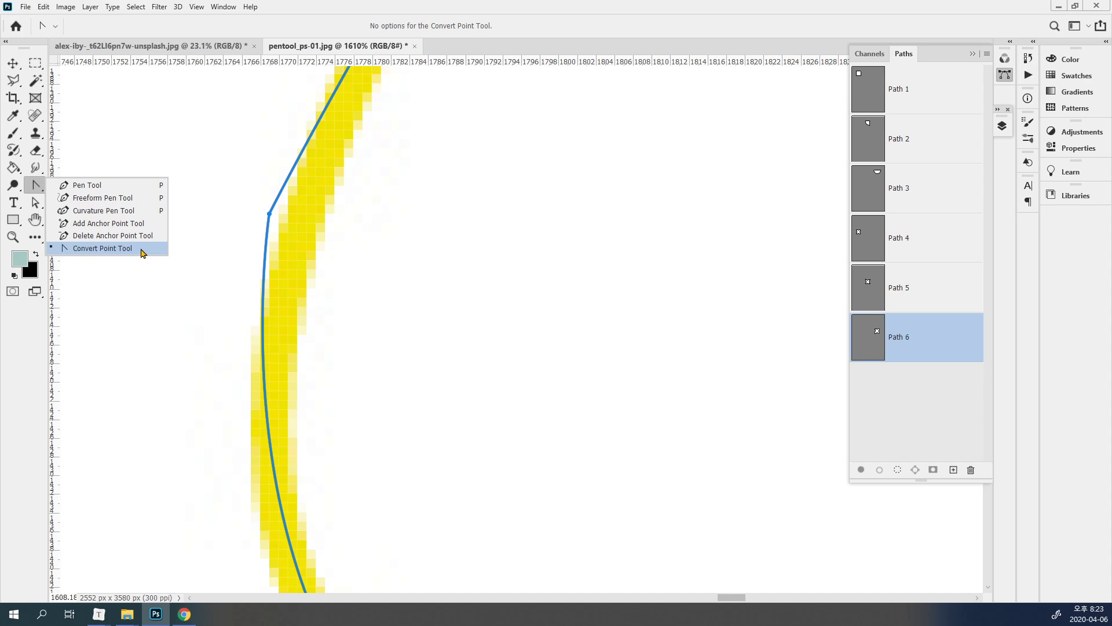
click(142, 253)
right_click(38, 185)
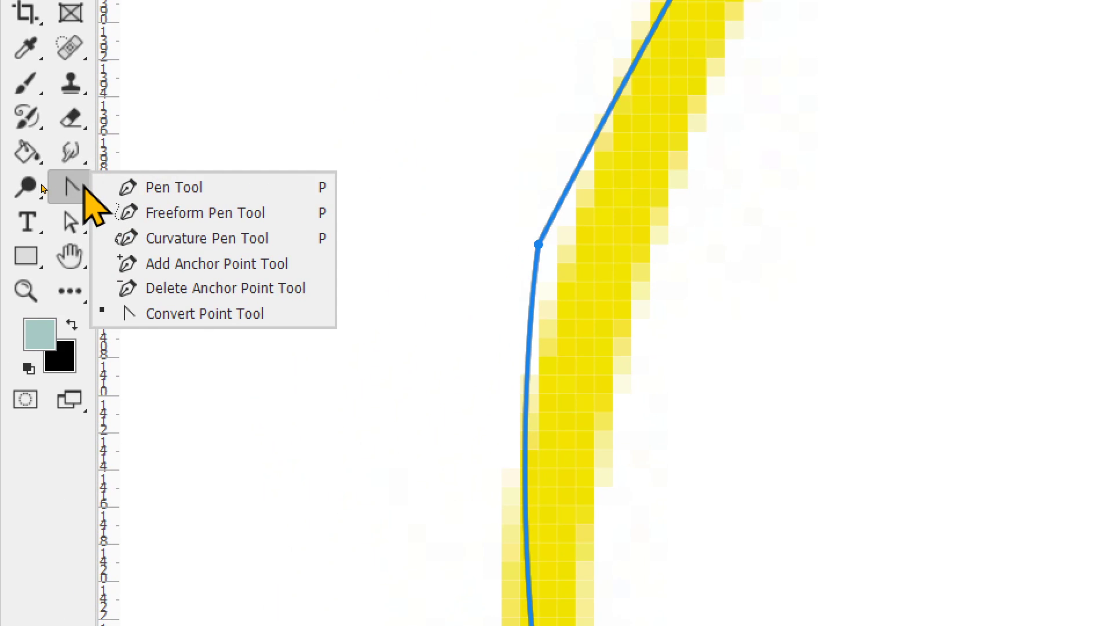
click(168, 187)
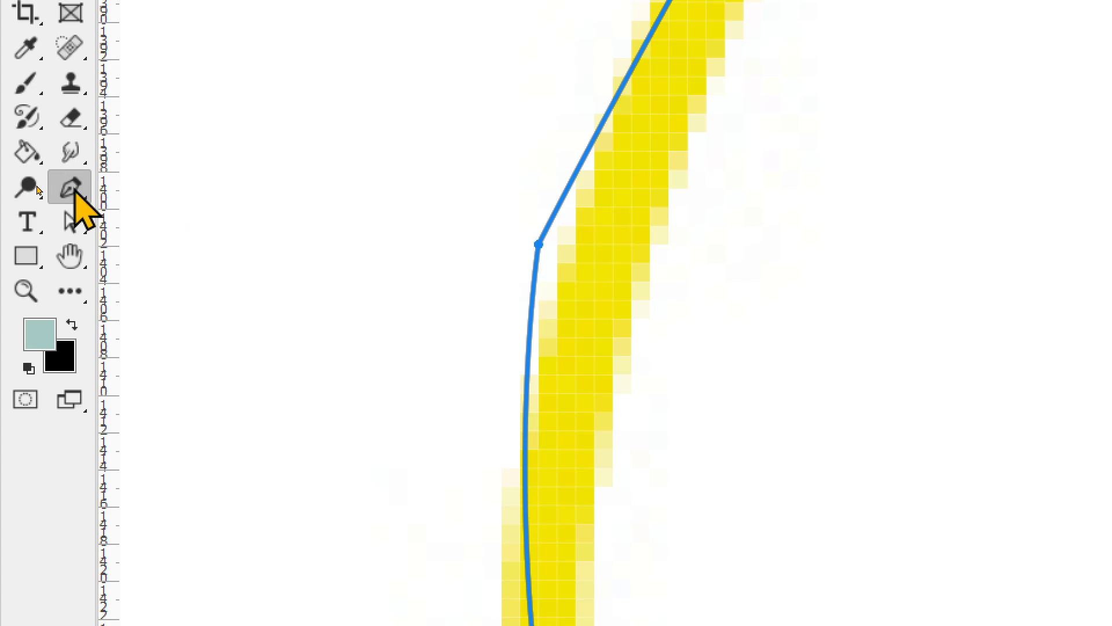
right_click(71, 187)
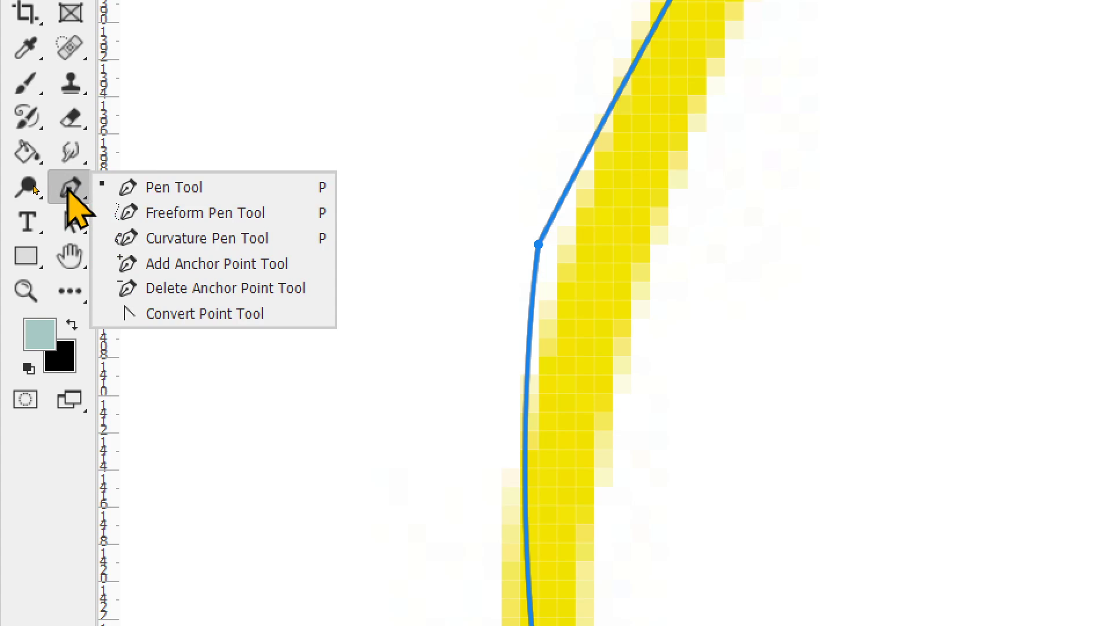
click(204, 314)
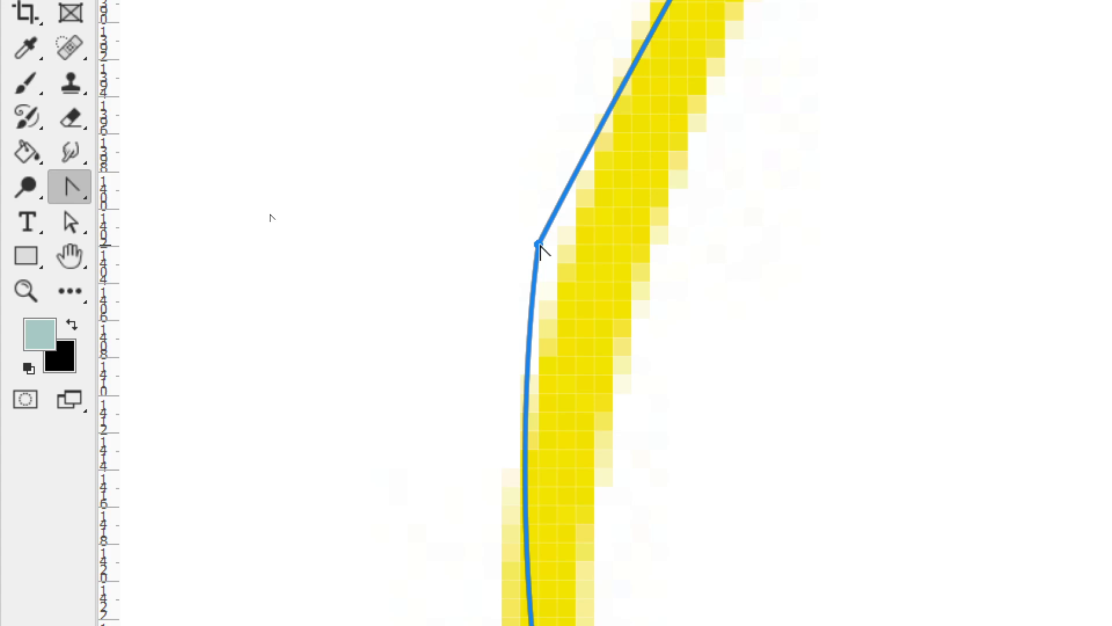
drag(539, 244, 568, 33)
drag(567, 78, 604, 89)
- Move the lower-left lobe's smoothed upper anchor back onto the yellow line and extend its upper handle
drag(732, 381, 597, 288)
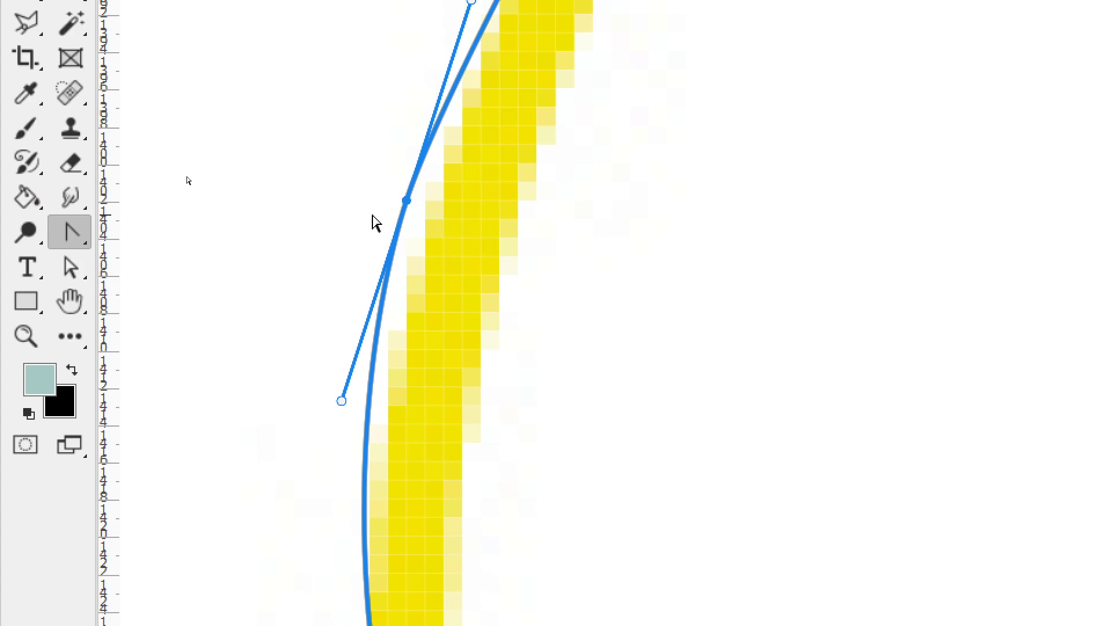
drag(407, 206, 463, 223)
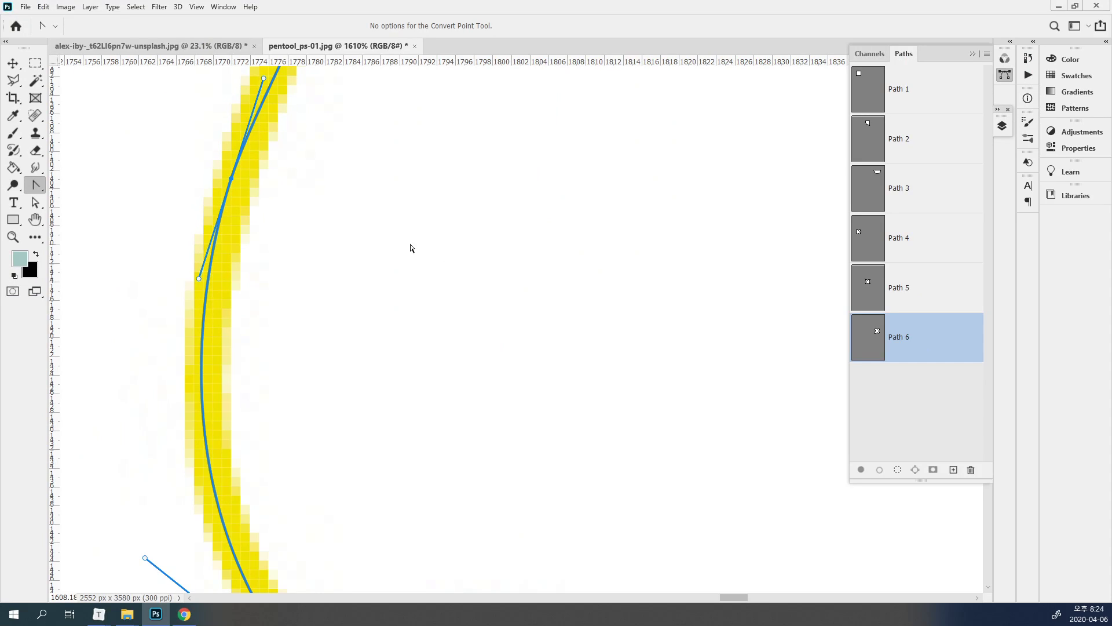
drag(400, 288, 402, 310)
scroll(402, 313, down, 4)
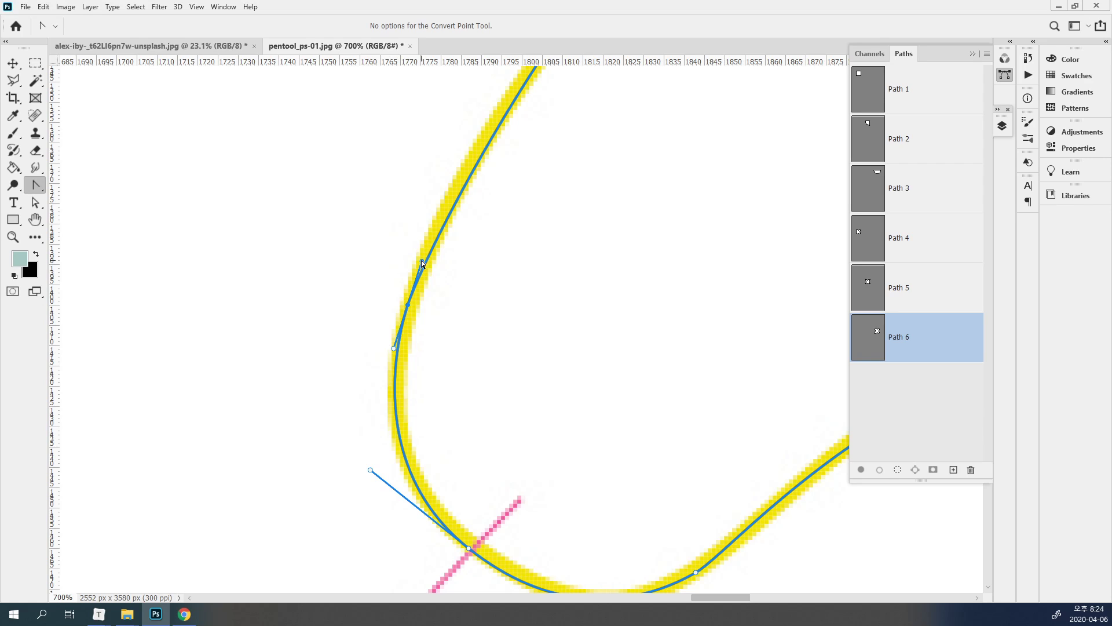
drag(421, 262, 422, 241)
- Adjust figure 6's left inner corner and move the arrow-marked corner anchor closer to the yellow outline's tip
drag(628, 191, 409, 517)
drag(539, 214, 486, 271)
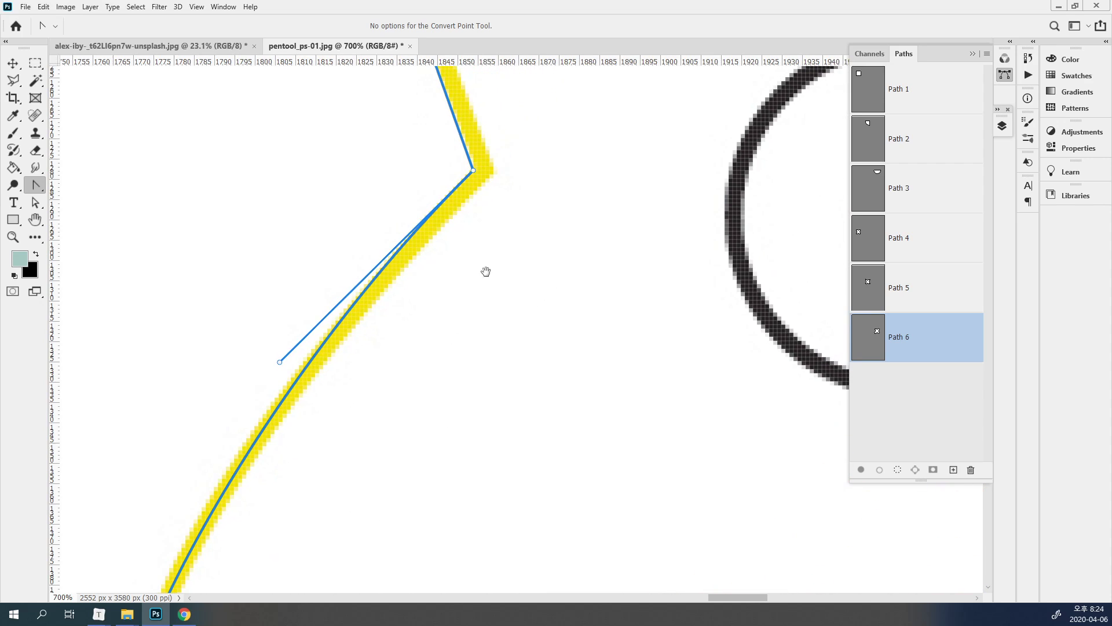
drag(474, 171, 541, 472)
drag(440, 191, 434, 364)
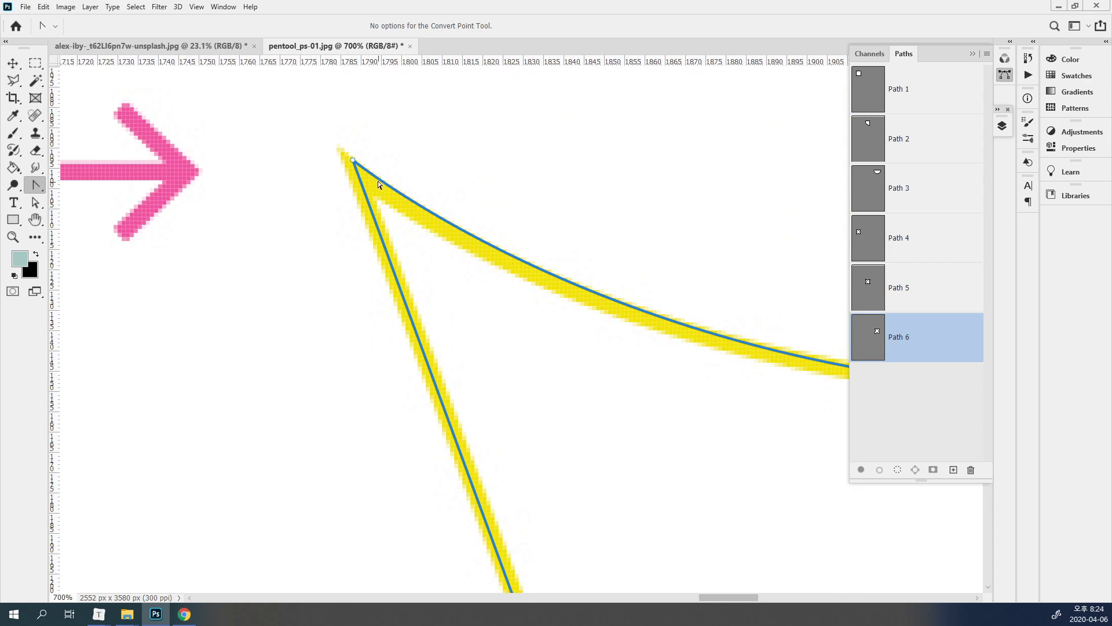
click(354, 164)
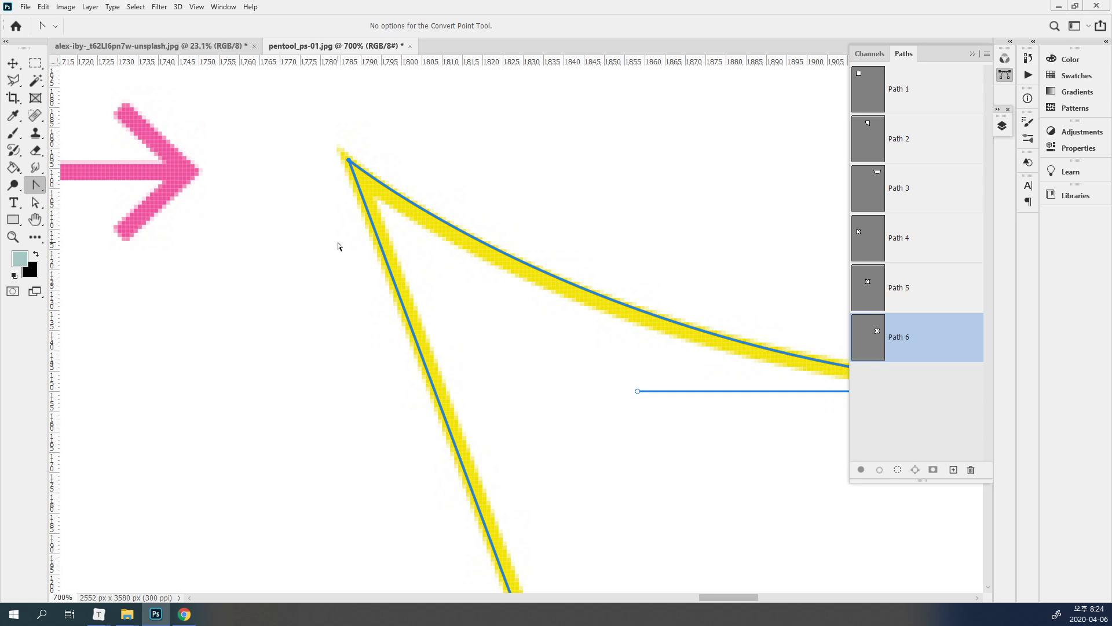
- Deselect figure 6's path and frame the three mushroom outlines in the lower part of the exercise sheet
key(ctrl+0)
click(905, 419)
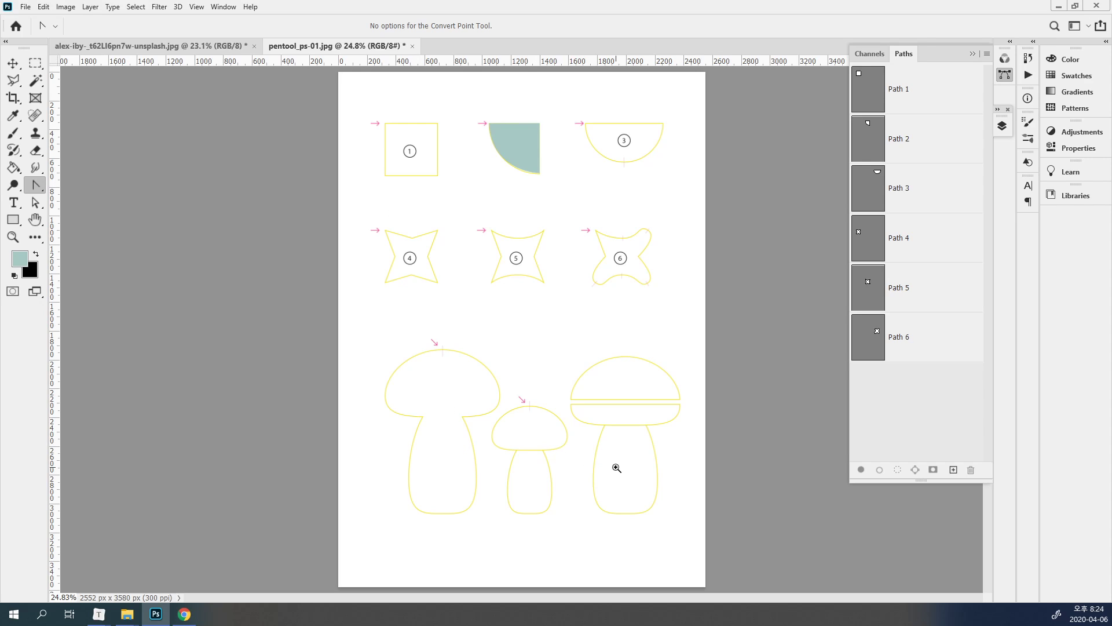
click(563, 471)
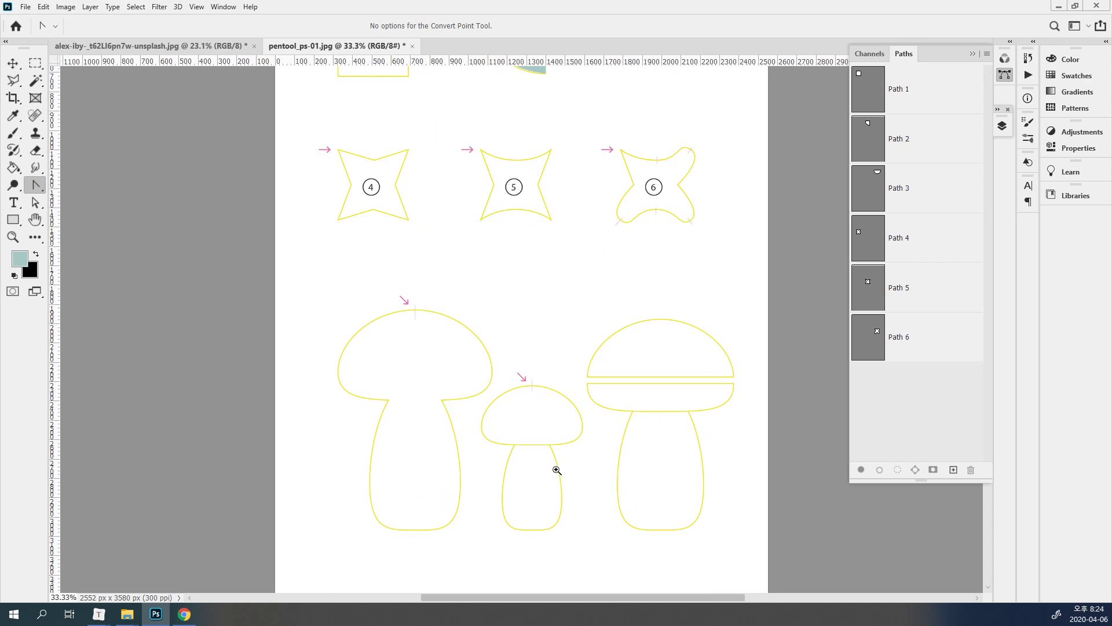
drag(551, 462, 365, 355)
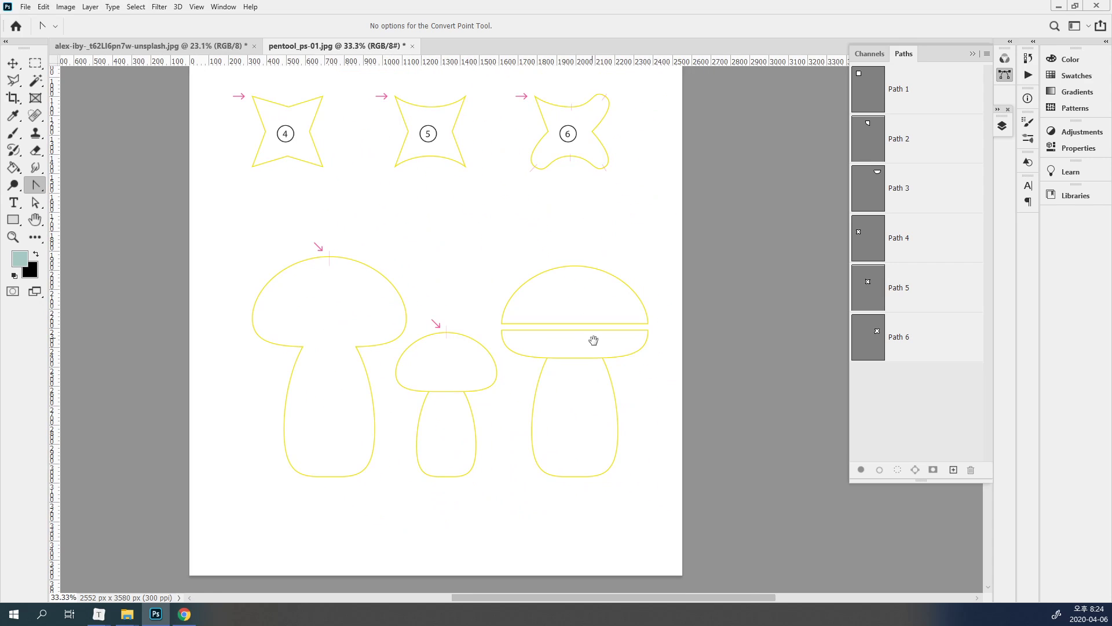
click(486, 415)
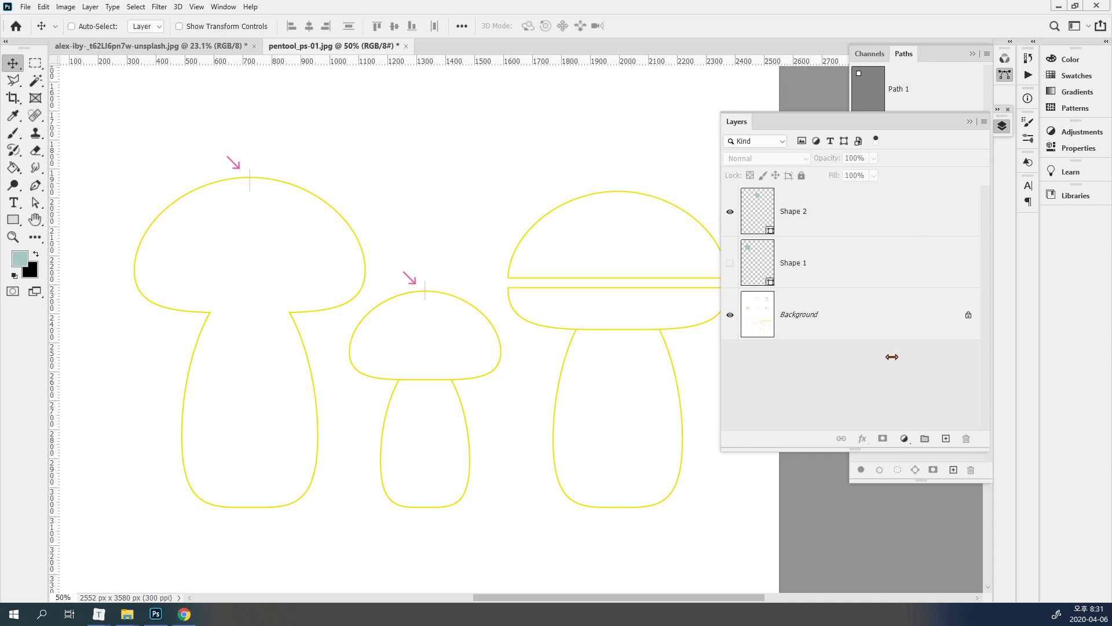
- Collapse the layer list covering the third mushroom and switch to the Magic Wand tool
click(1002, 127)
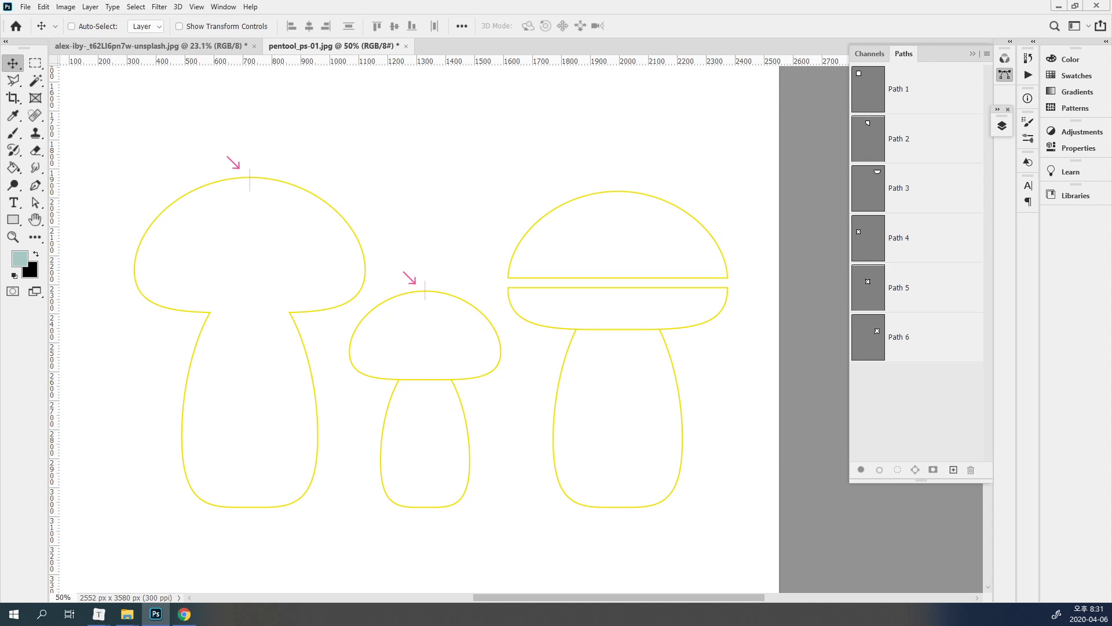
click(36, 80)
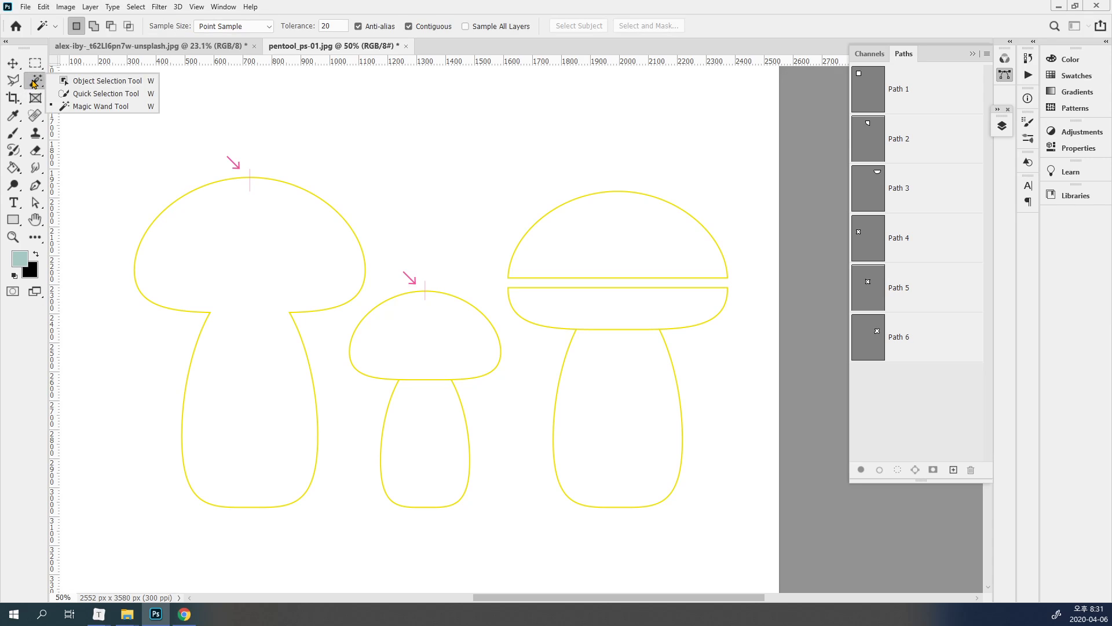
click(107, 107)
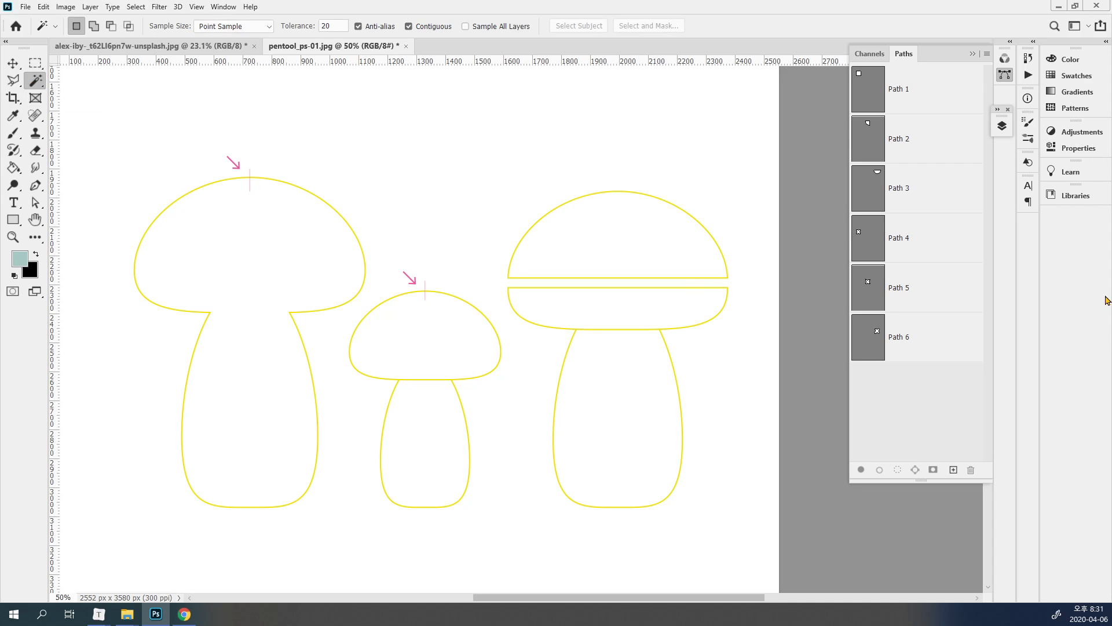
- Select the area inside the large mushroom outline with the Magic Wand on the Background layer
click(1002, 126)
click(805, 317)
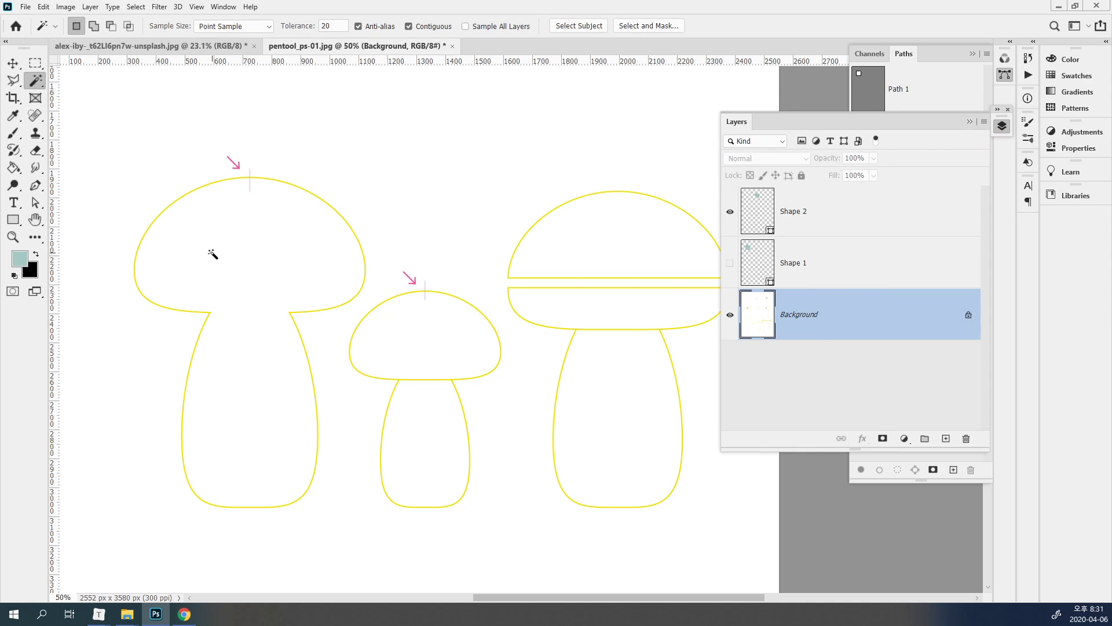
click(211, 252)
- Convert the large mushroom selection into a work path
click(1004, 74)
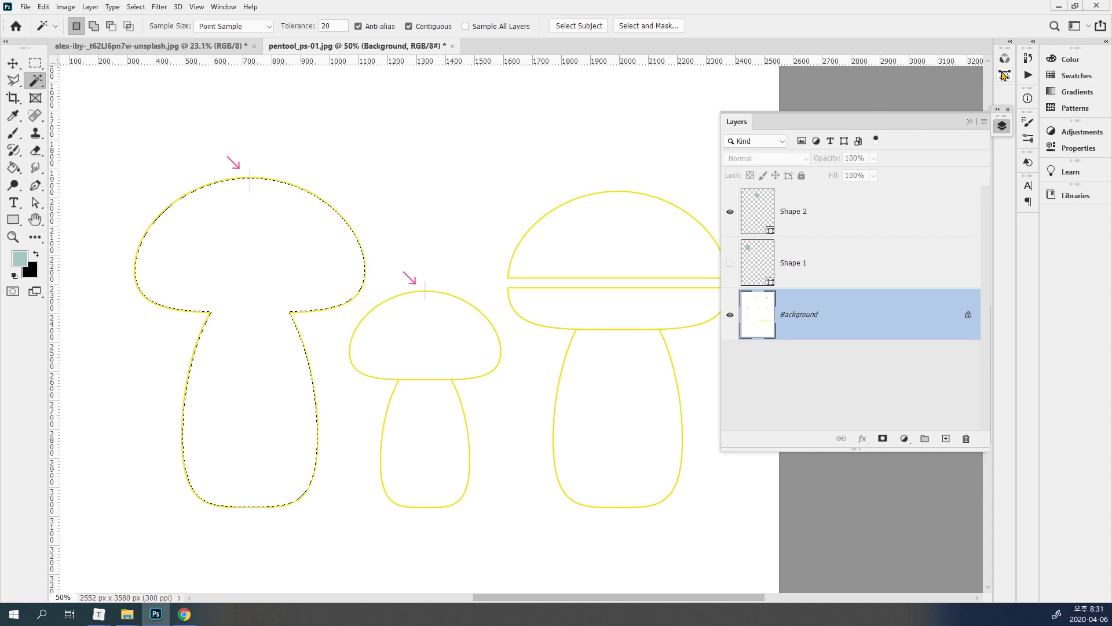
click(1004, 75)
drag(902, 481, 863, 375)
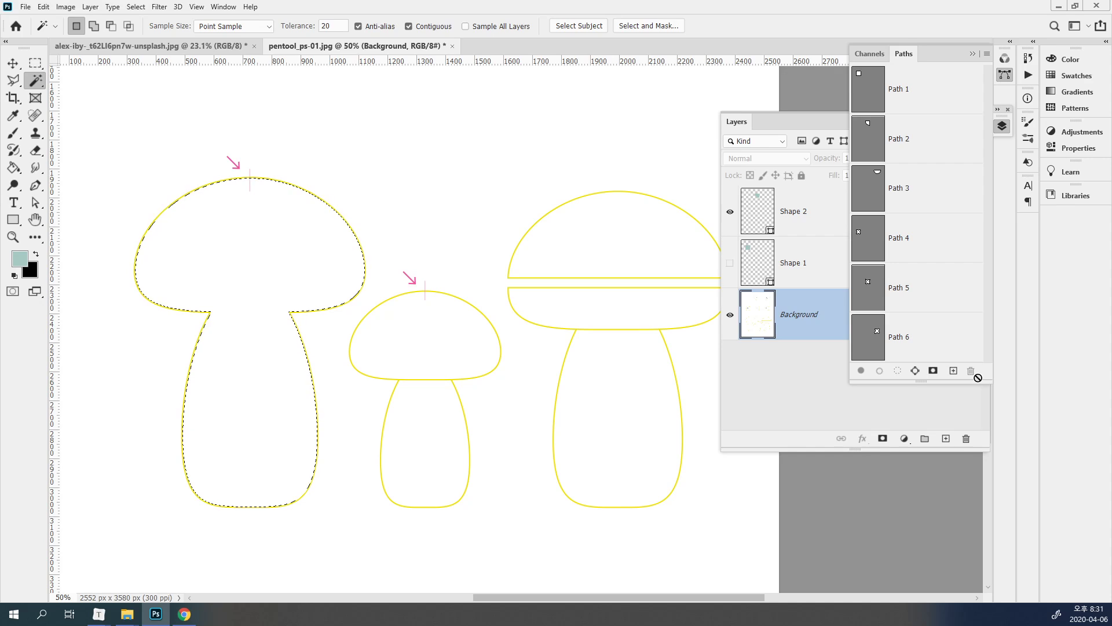
drag(961, 382, 983, 482)
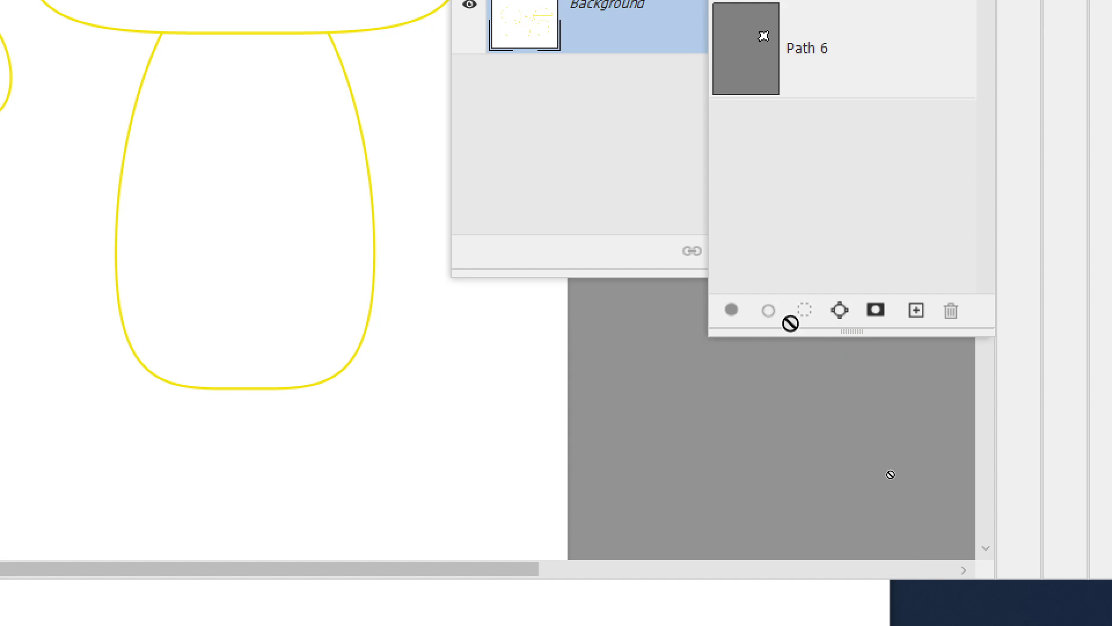
click(838, 312)
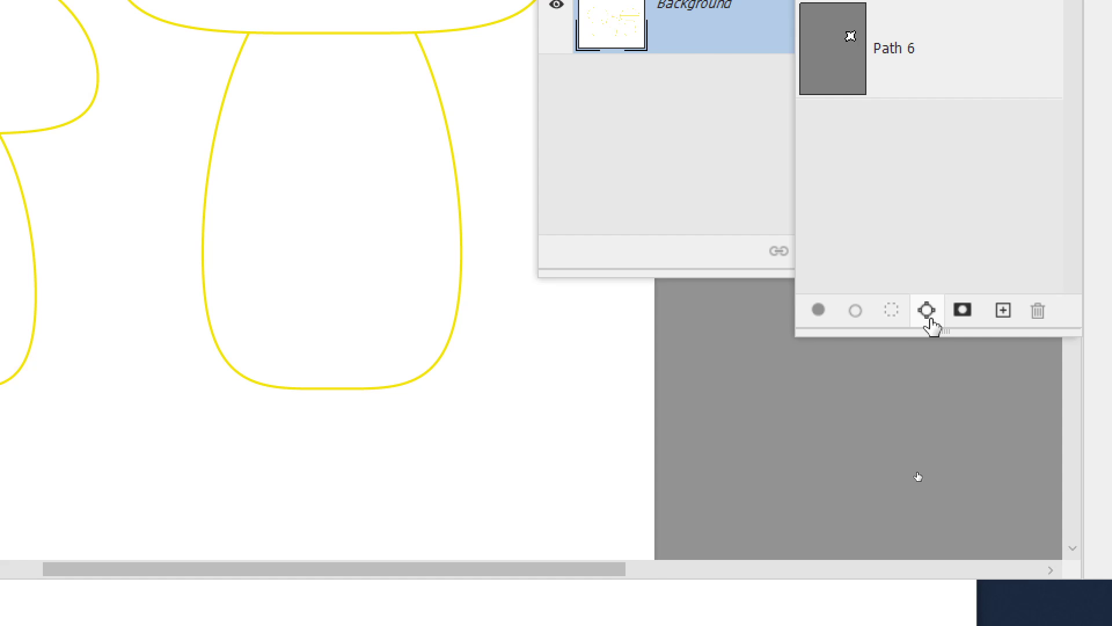
click(928, 318)
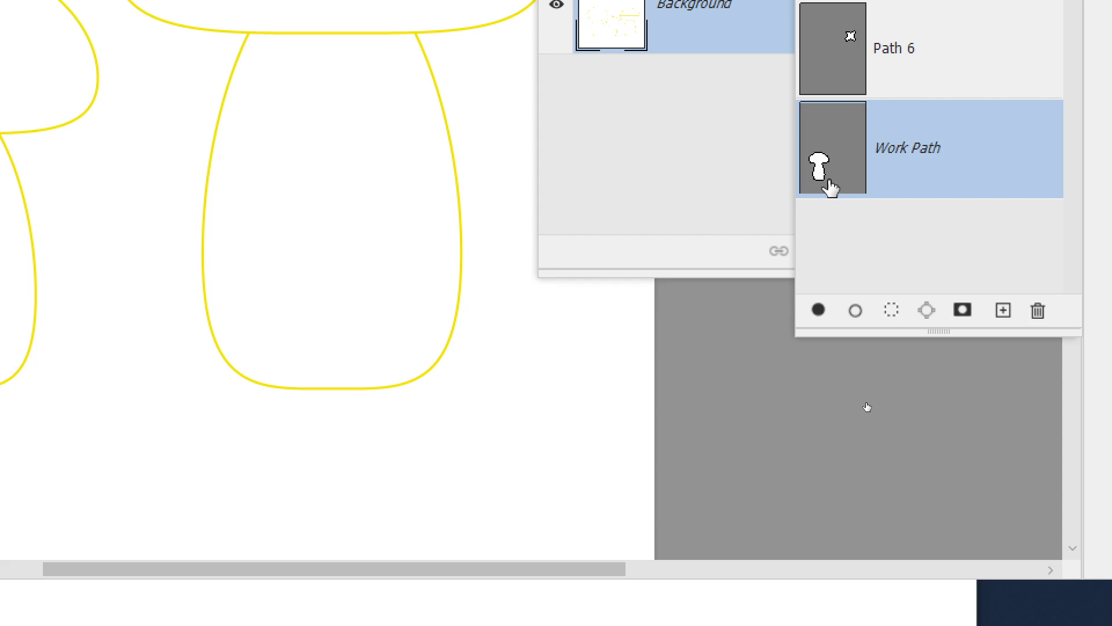
drag(829, 186, 933, 310)
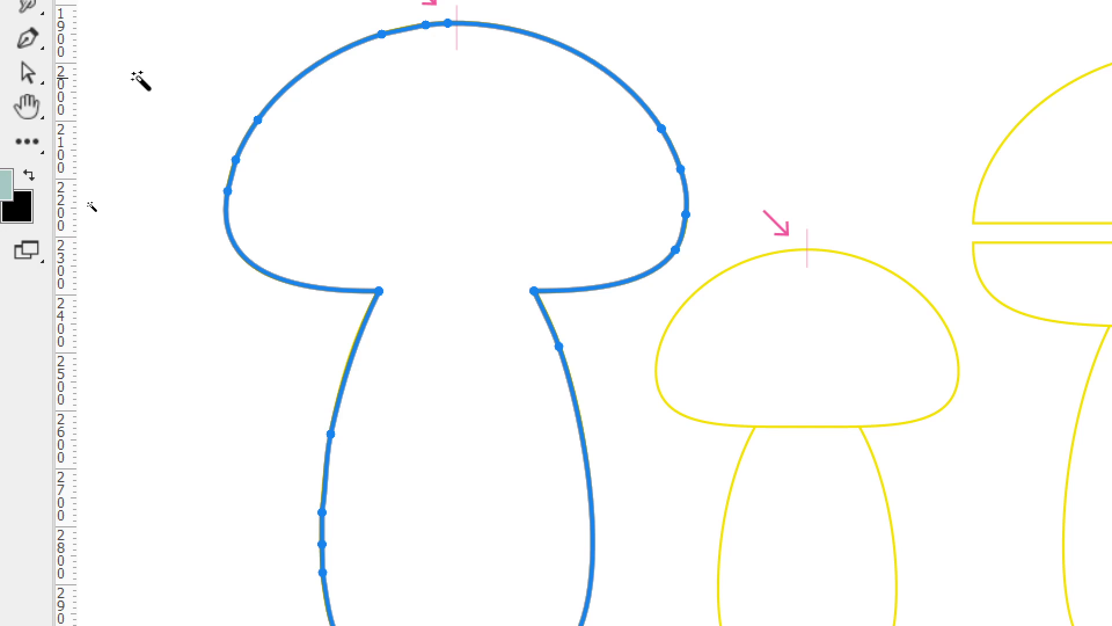
- Check the document's dimensions and resolution in Image Size without changing them
click(133, 16)
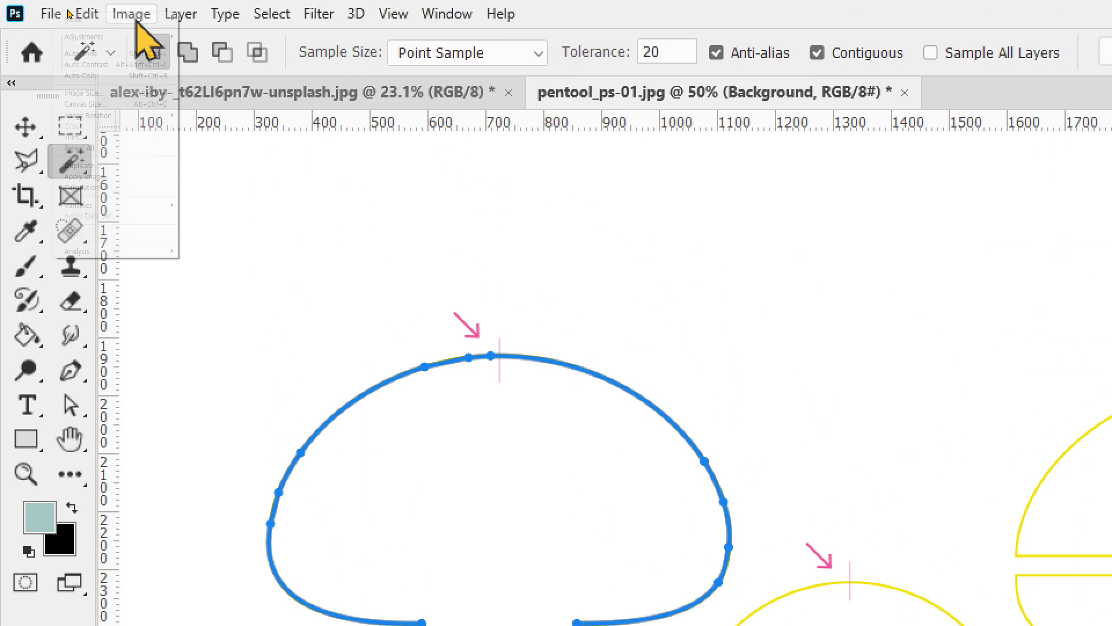
click(188, 185)
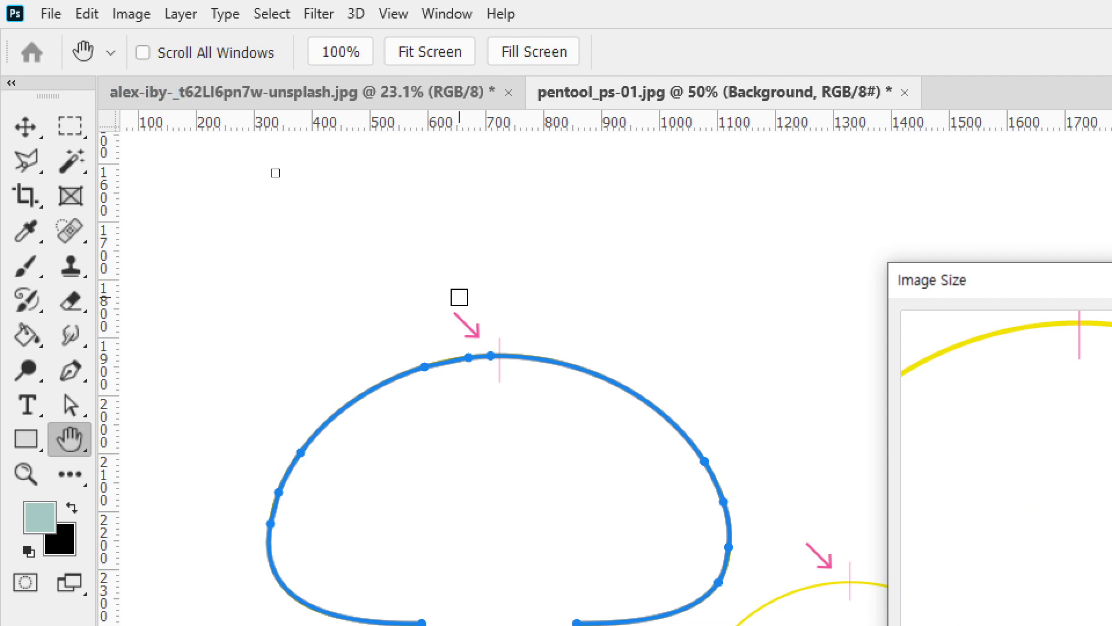
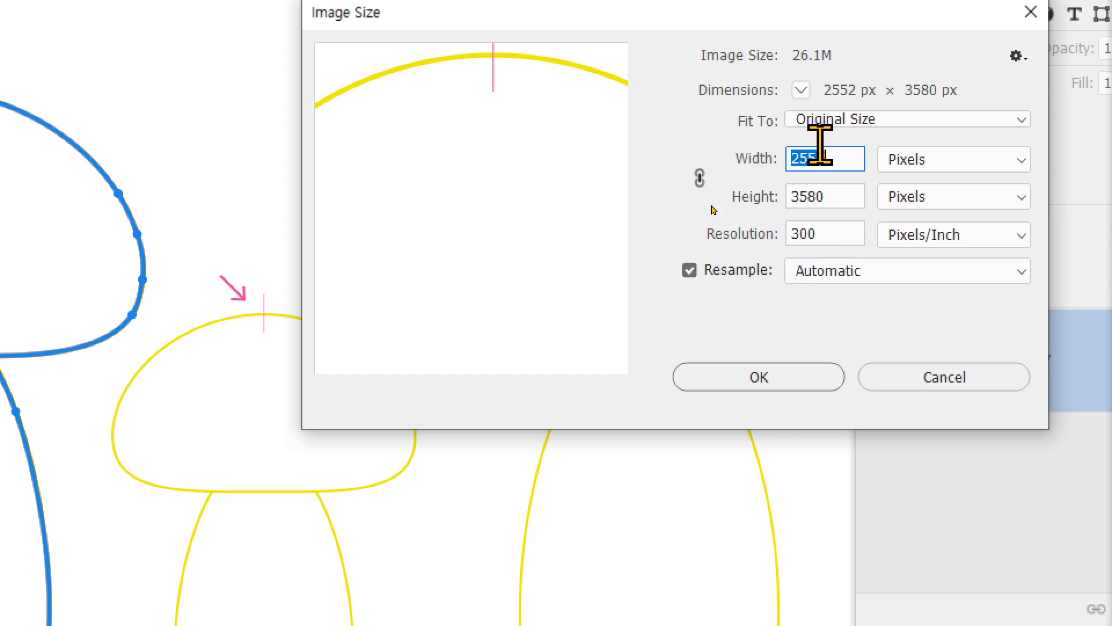
click(936, 384)
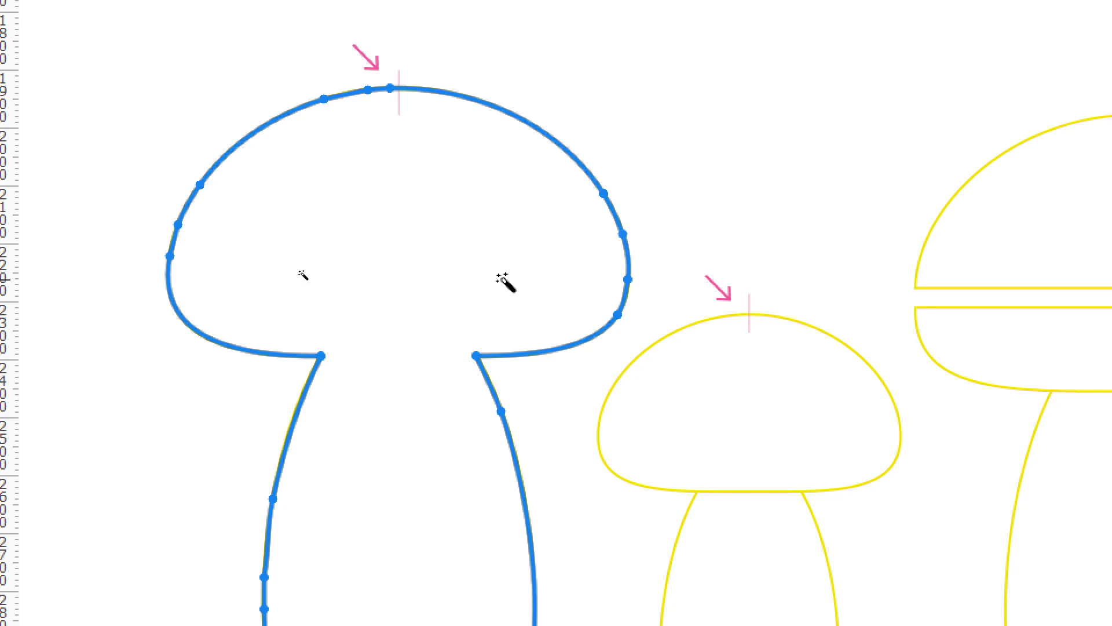
- Turn the large mushroom's work path back into a selection and deselect it
key(ctrl+Return)
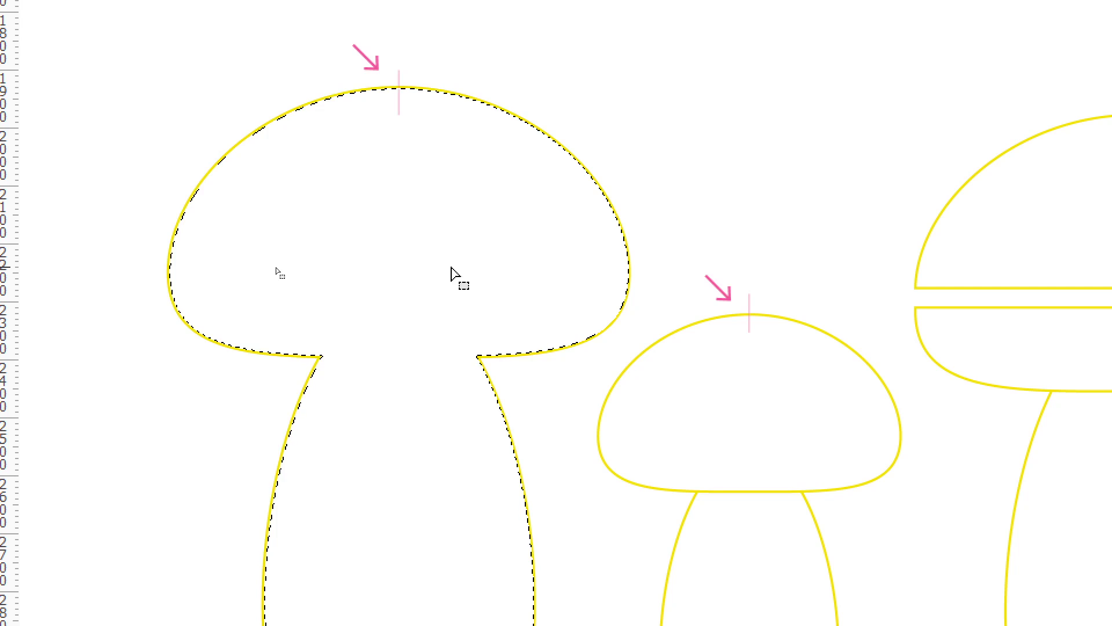
key(ctrl+d)
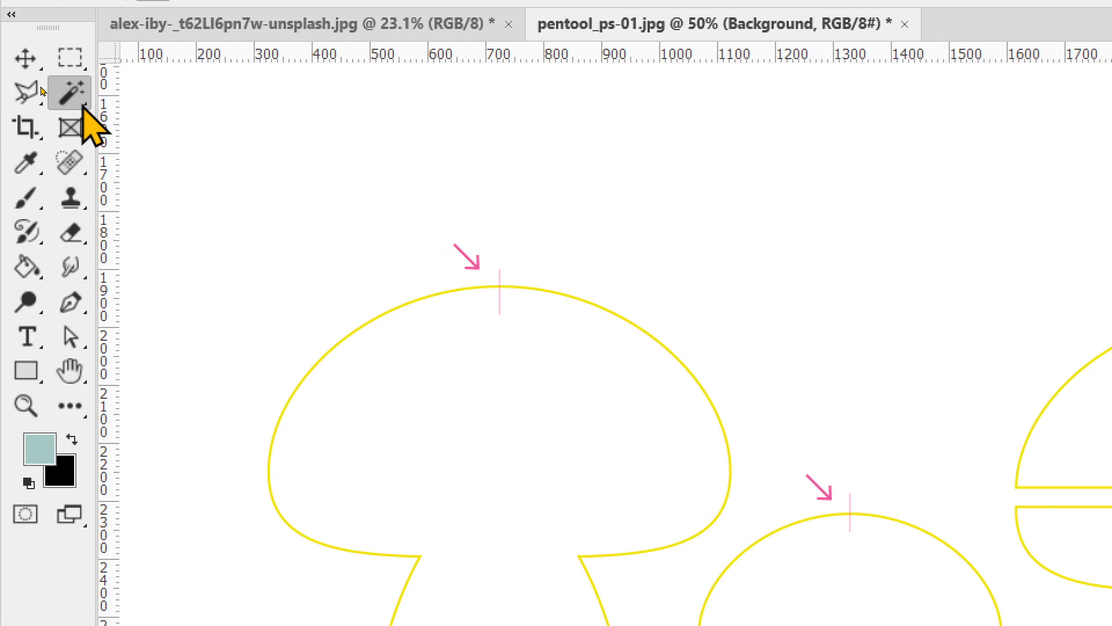
- Select the inside of the large mushroom again, convert it into a work path and save the path under its default name
click(432, 377)
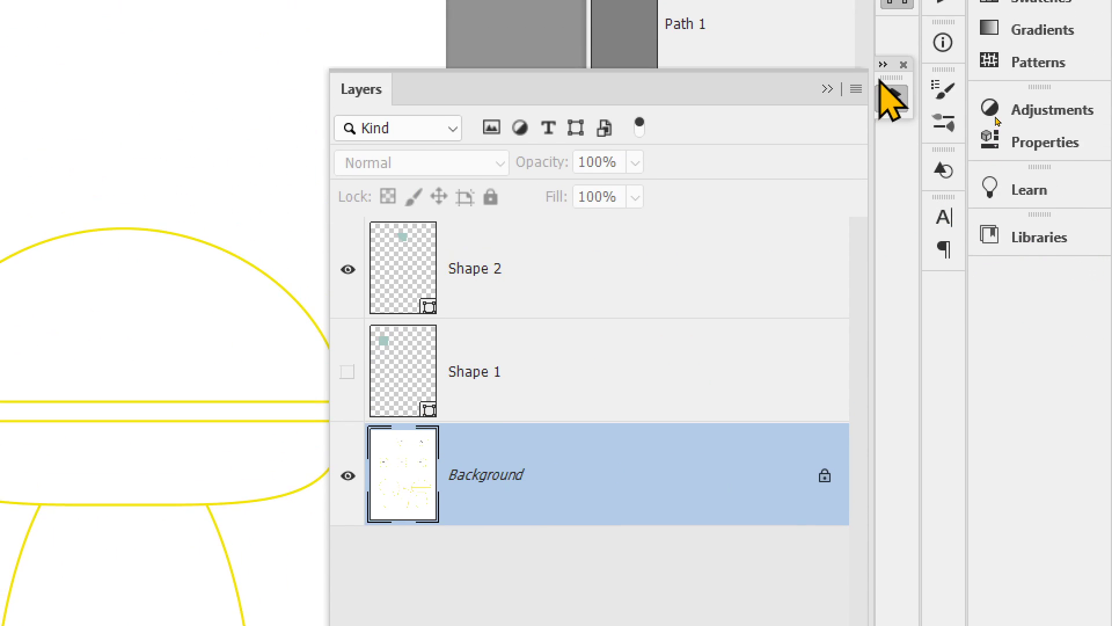
click(897, 87)
click(898, 86)
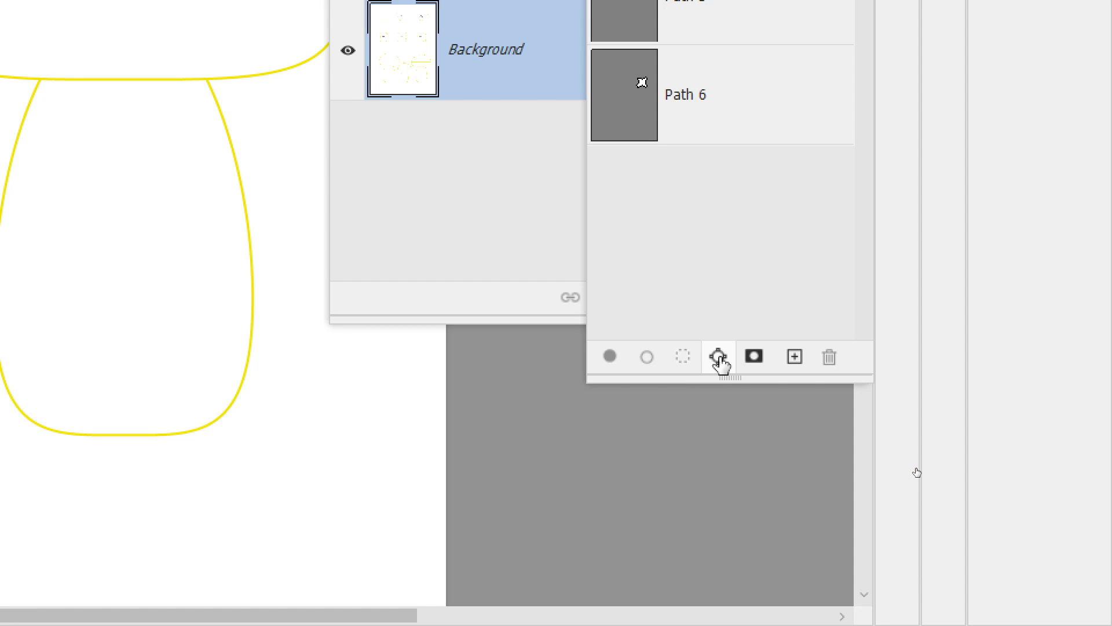
click(718, 357)
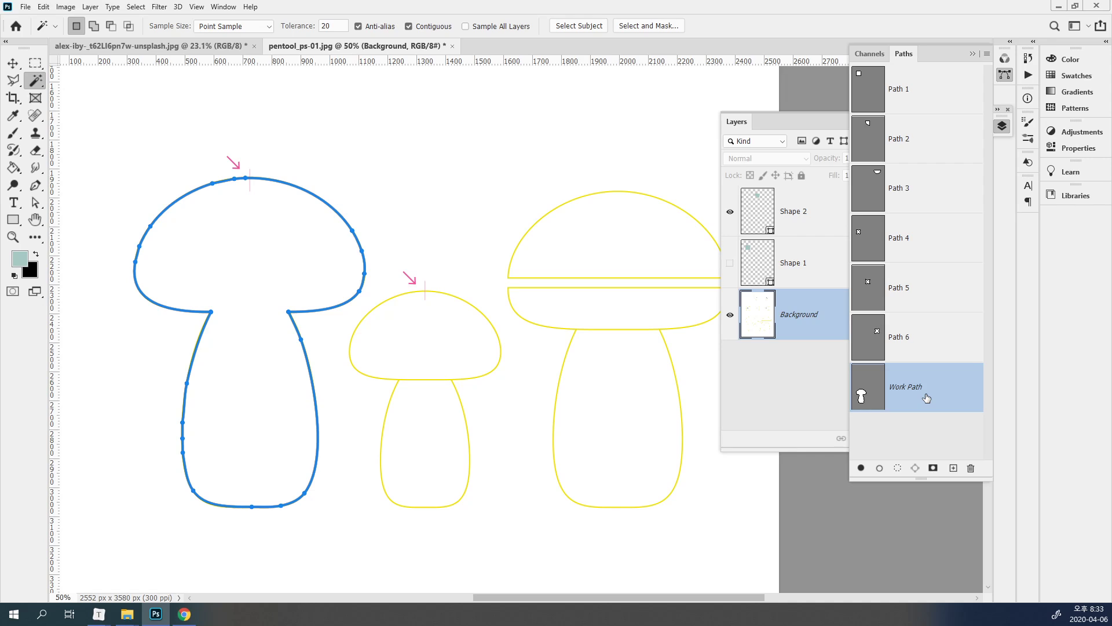
double_click(923, 391)
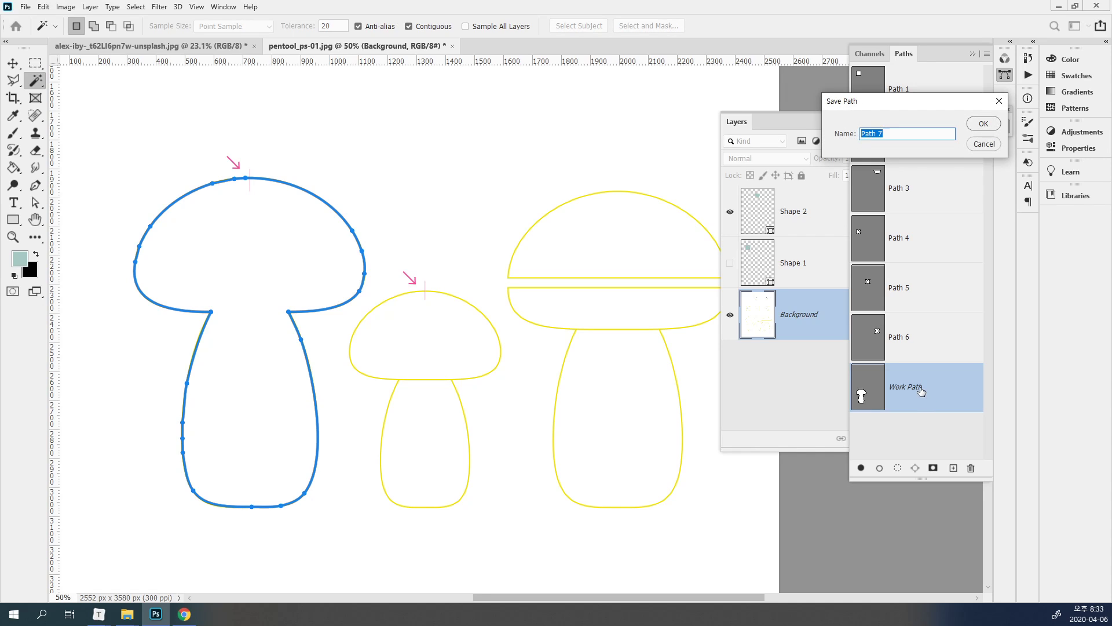
key(Return)
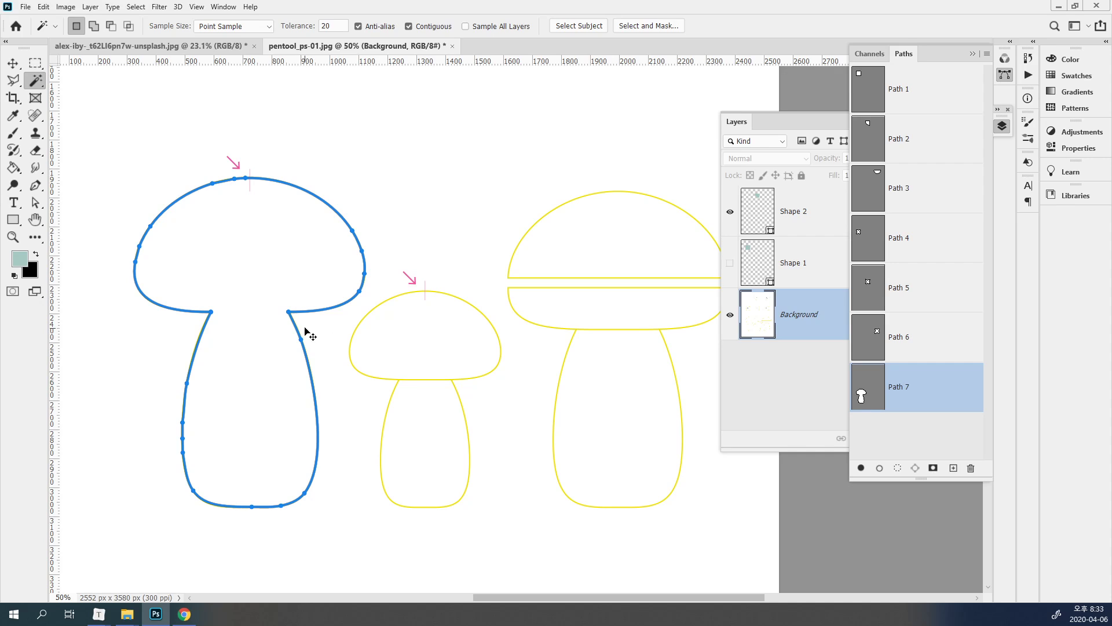
- Examine at high magnification how closely the large mushroom's path and anchor points follow the yellow outline
ctrl+click(270, 324)
ctrl+click(260, 285)
drag(310, 208, 405, 229)
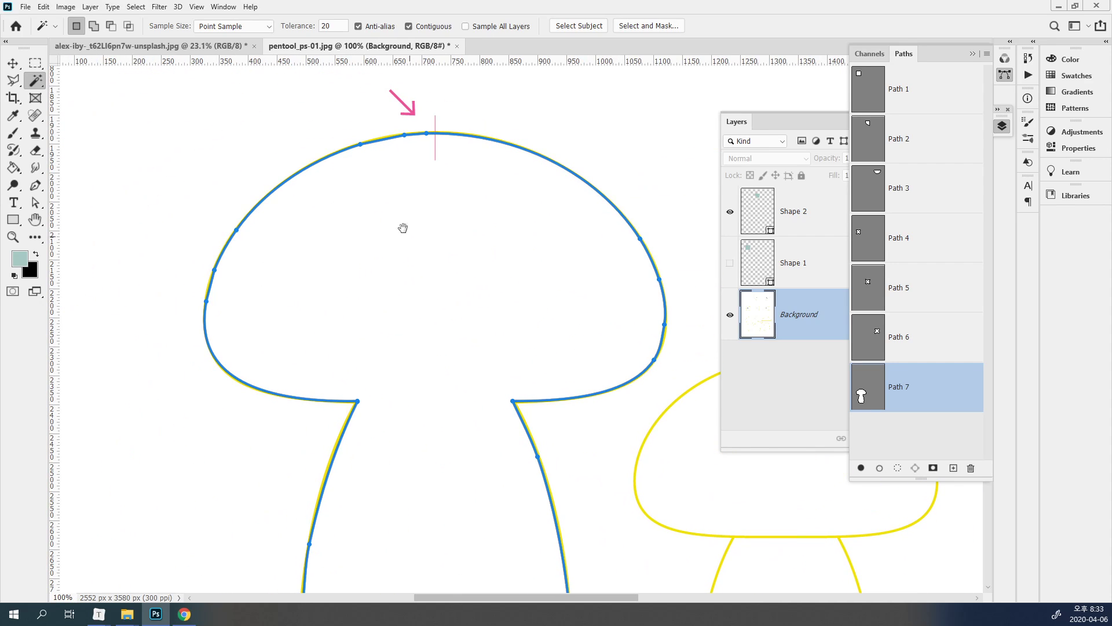
ctrl+click(219, 289)
ctrl+click(219, 285)
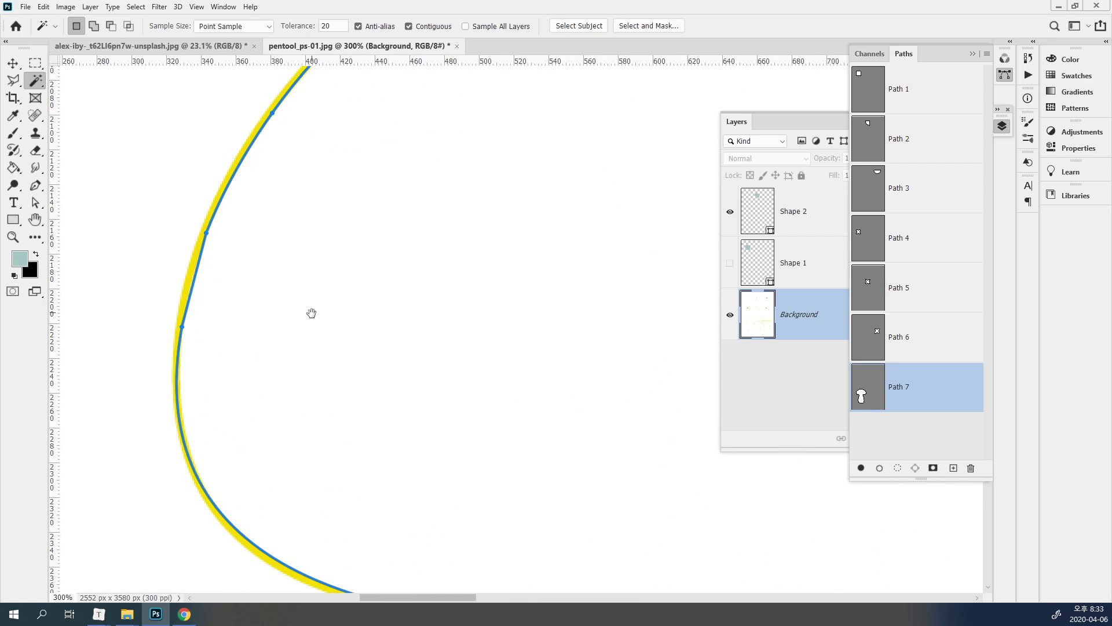
ctrl+alt+click(477, 353)
ctrl+alt+click(472, 351)
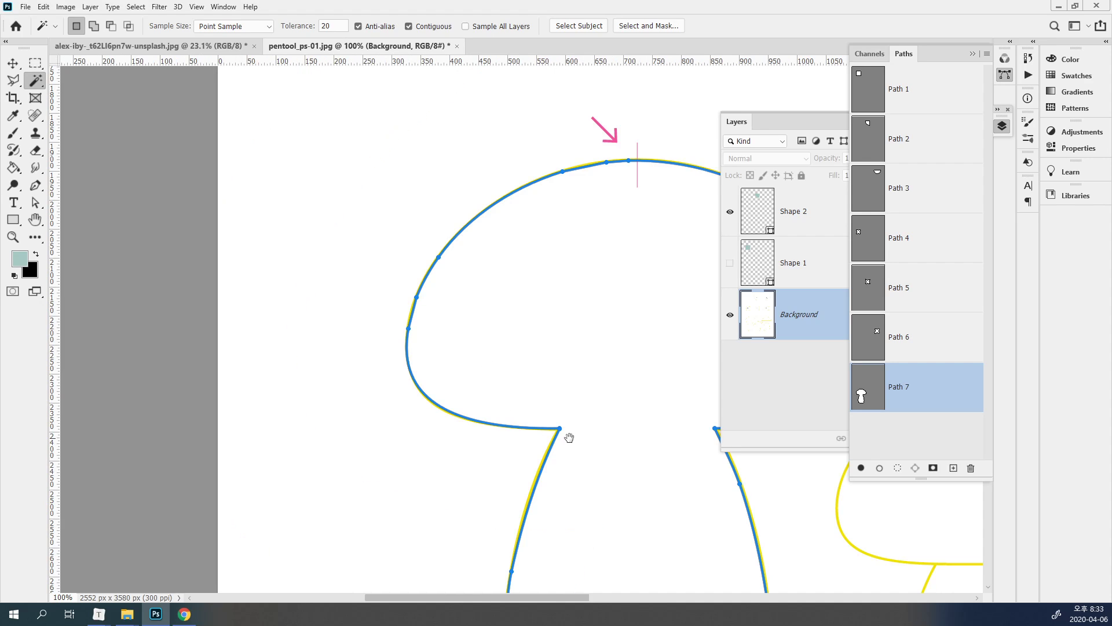
drag(569, 438, 365, 328)
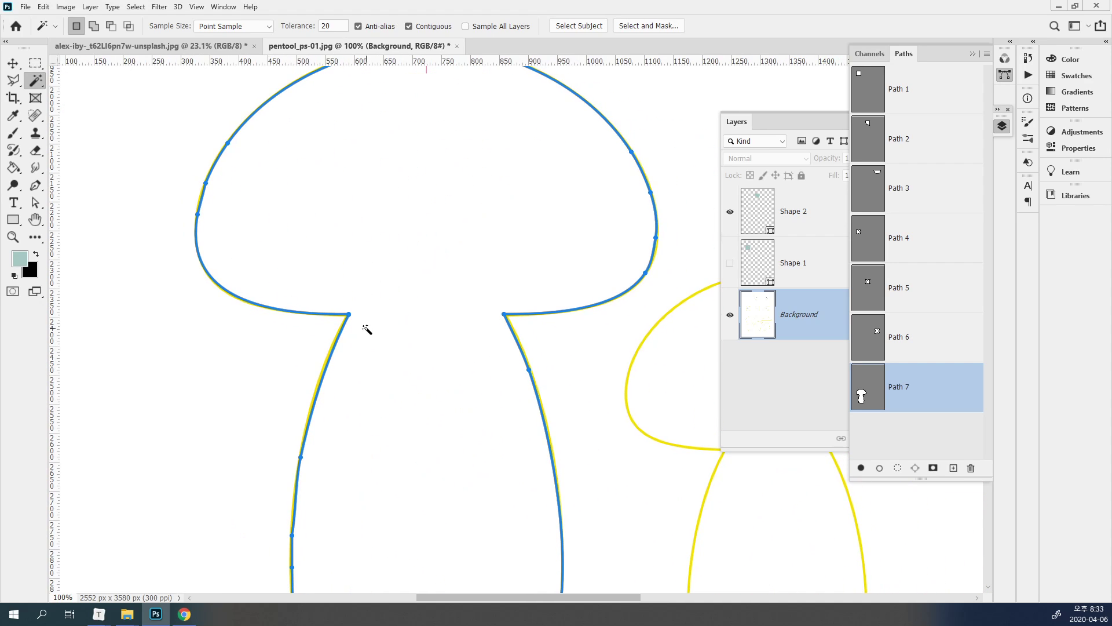
- Select the small mushroom's cap with the Magic Wand, convert it into a work path and save it under the default name
drag(646, 429, 340, 362)
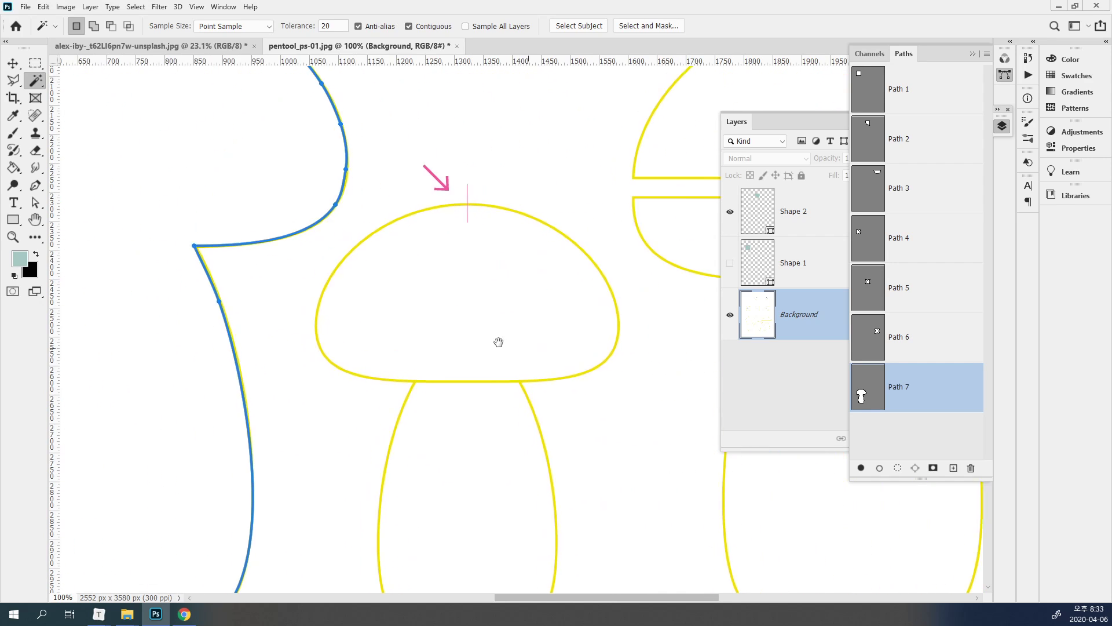
mouse_move(614, 410)
mouse_down()
mouse_move(492, 393)
mouse_move(507, 344)
mouse_up()
drag(423, 308, 447, 309)
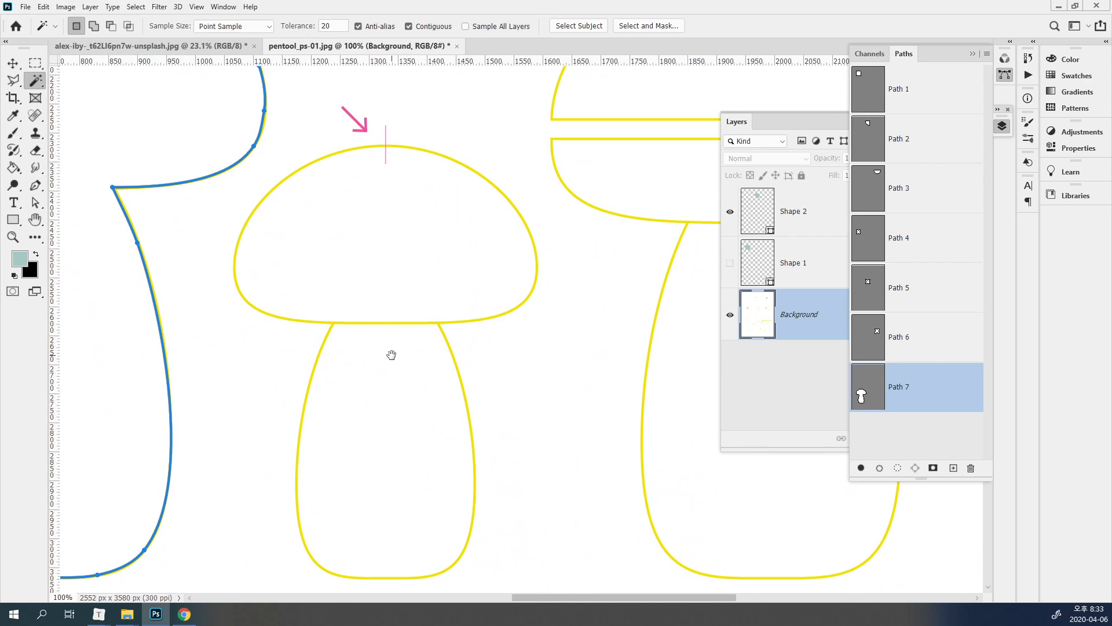
click(913, 440)
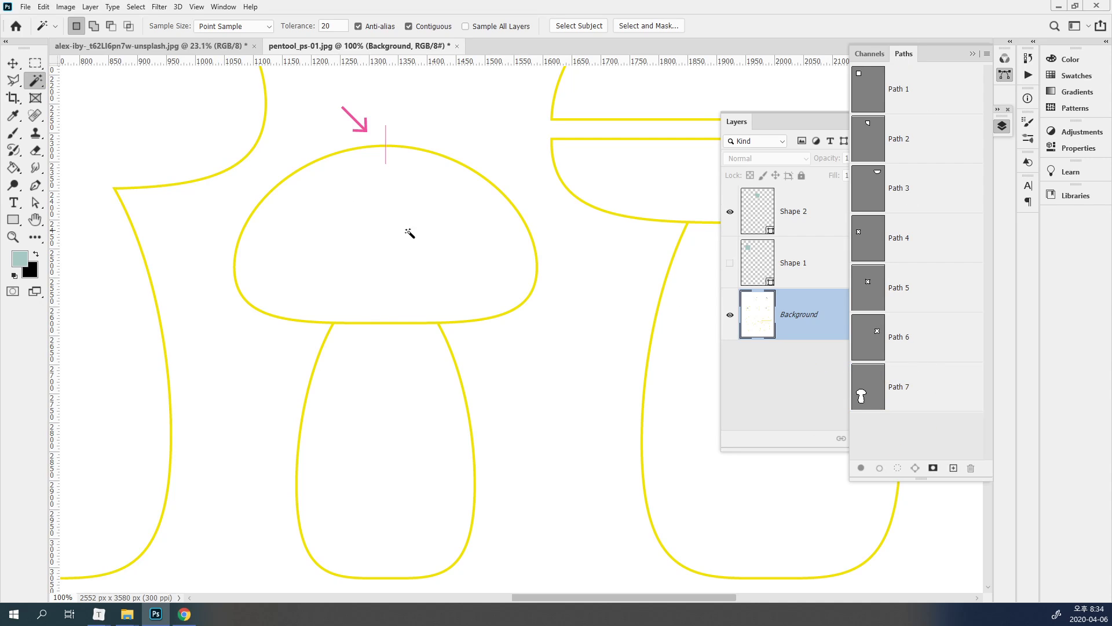
click(409, 233)
click(914, 468)
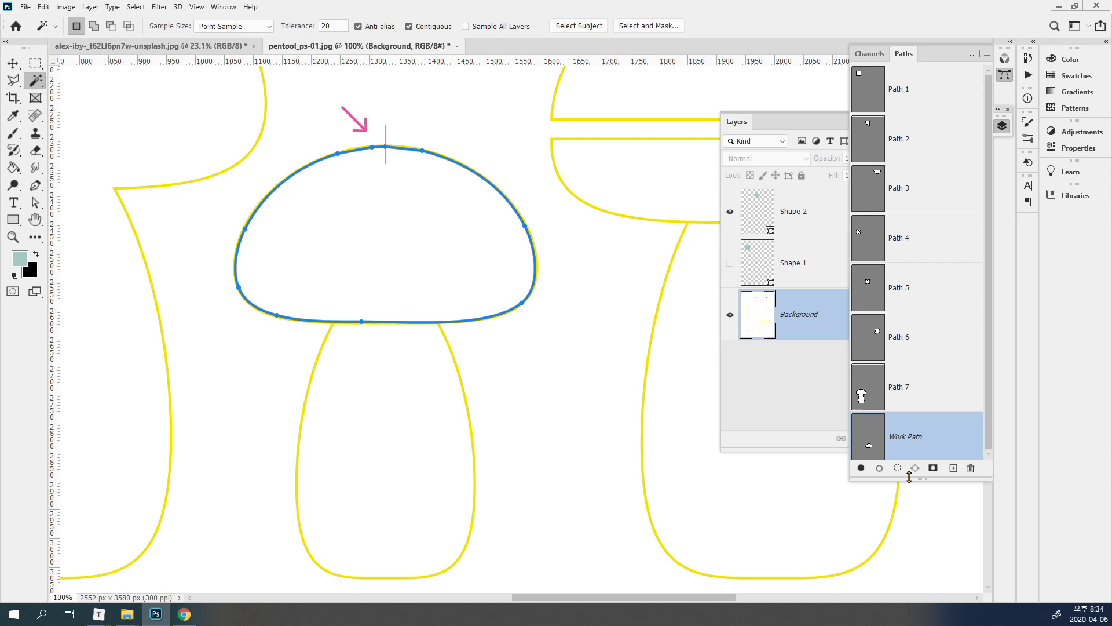
drag(909, 476, 910, 548)
double_click(910, 449)
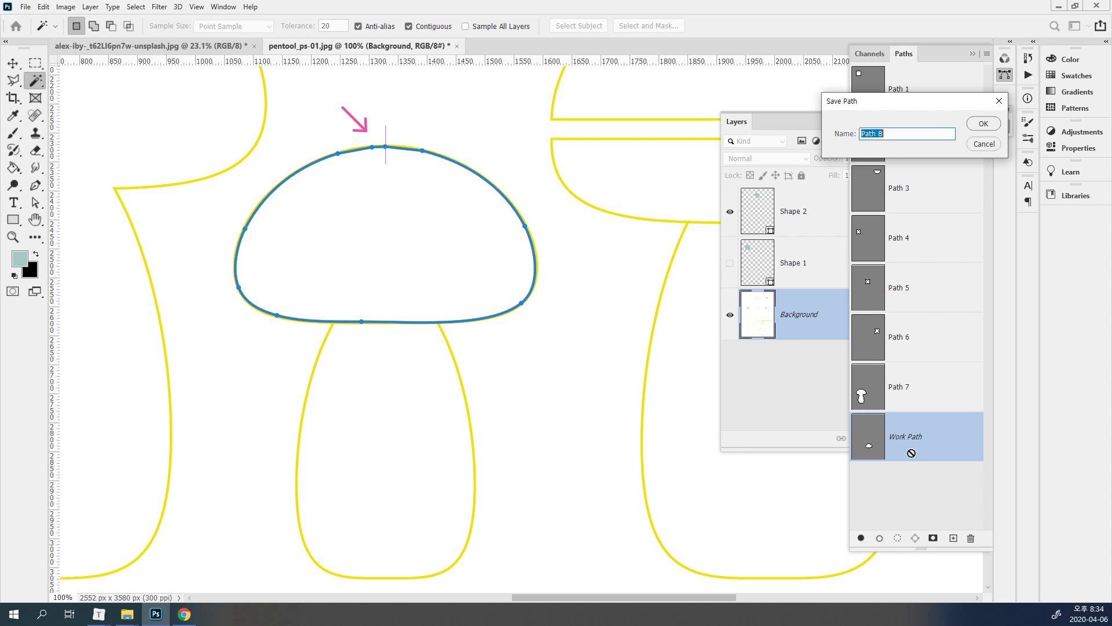
key(Return)
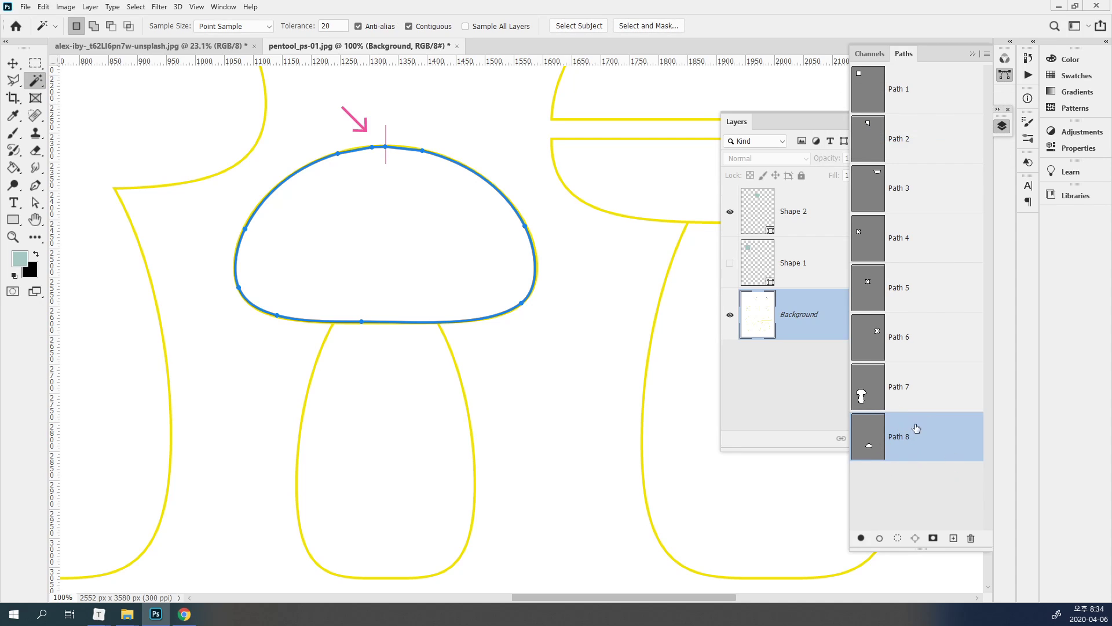
- Select the small mushroom's stem with the Magic Wand, convert it into a work path and save it under the default name
click(929, 486)
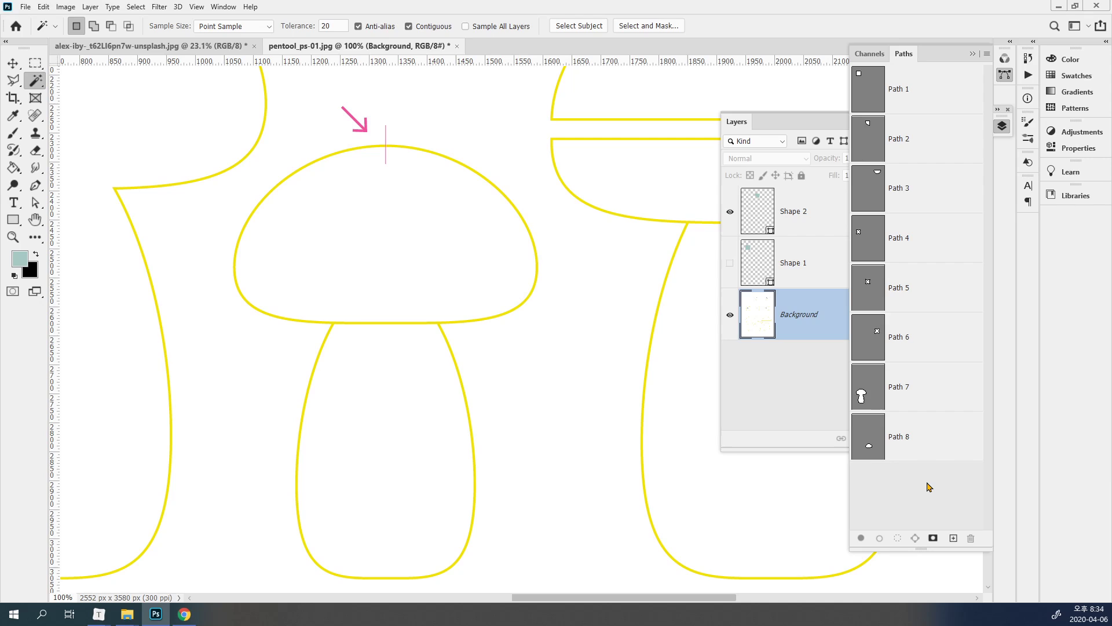
click(393, 419)
click(915, 538)
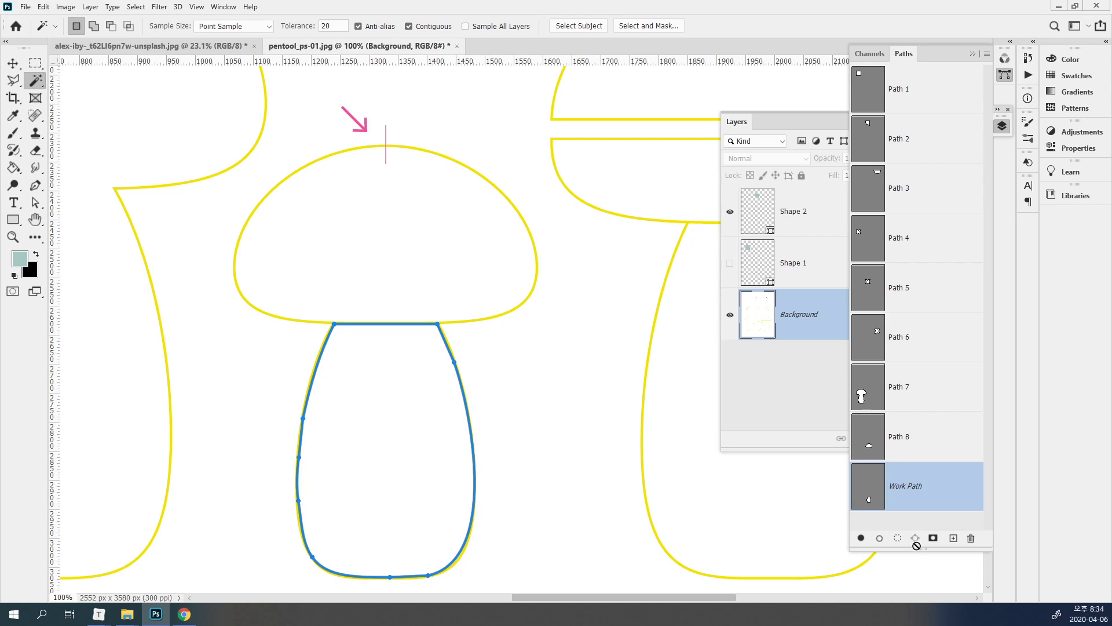
double_click(913, 493)
key(Return)
click(13, 63)
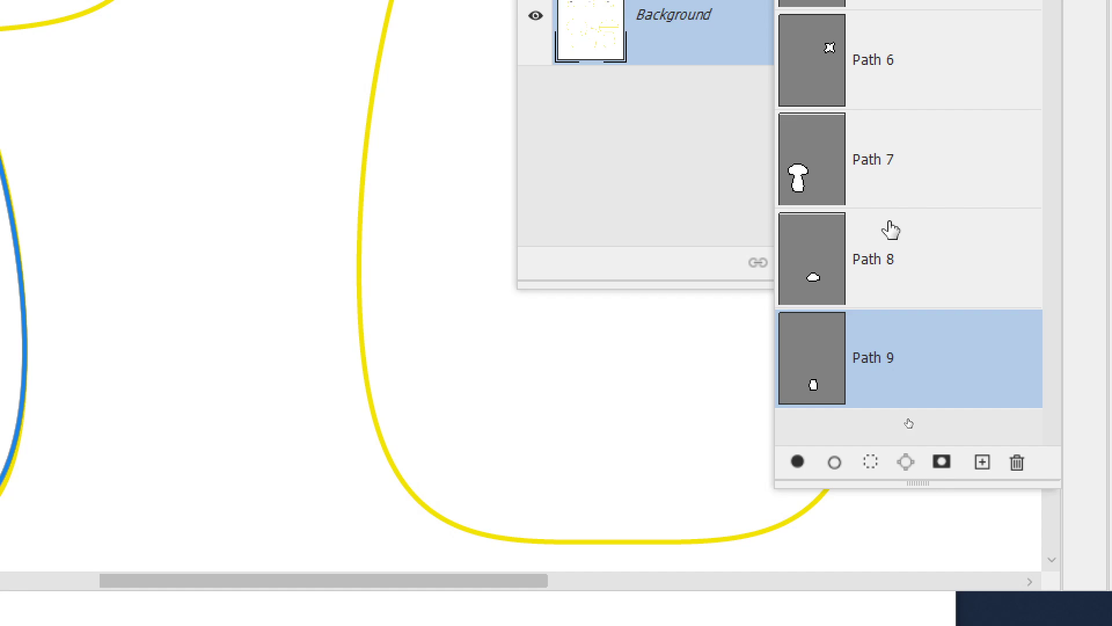
- Compare the small mushroom's separate cap and stem paths, Path 8 and Path 9
click(931, 280)
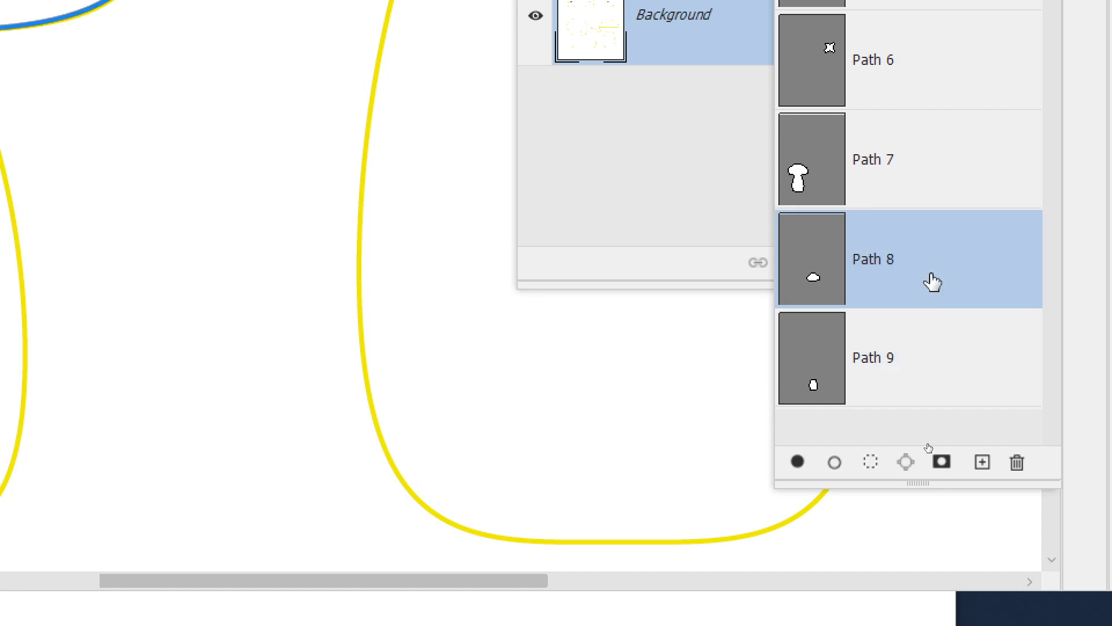
click(914, 385)
click(855, 267)
click(820, 347)
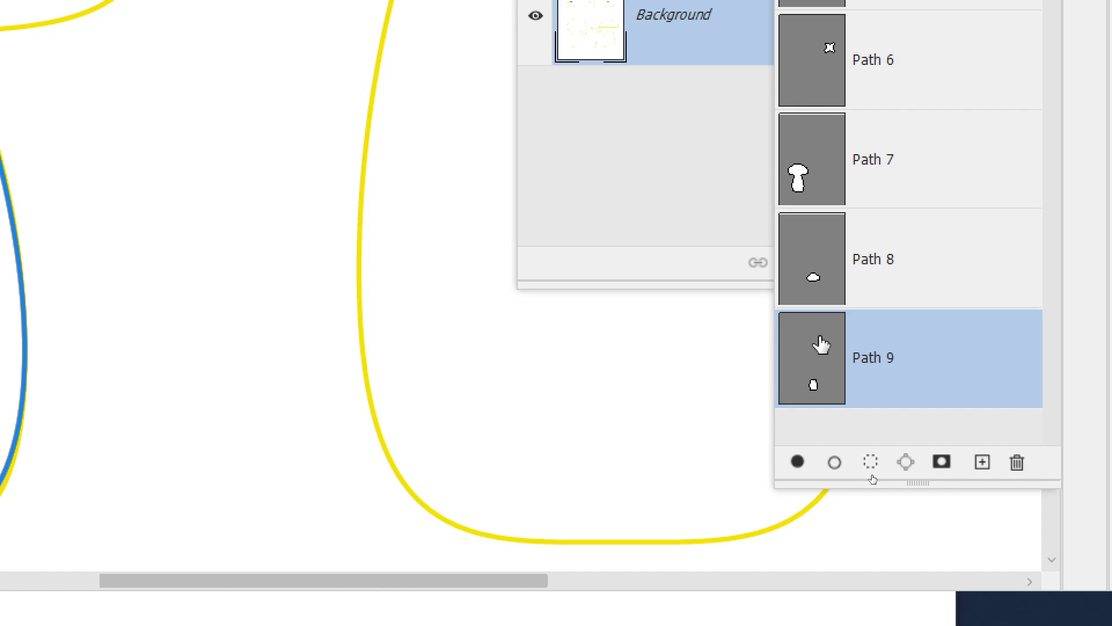
- Deselect the stem path and create a new empty path
click(824, 428)
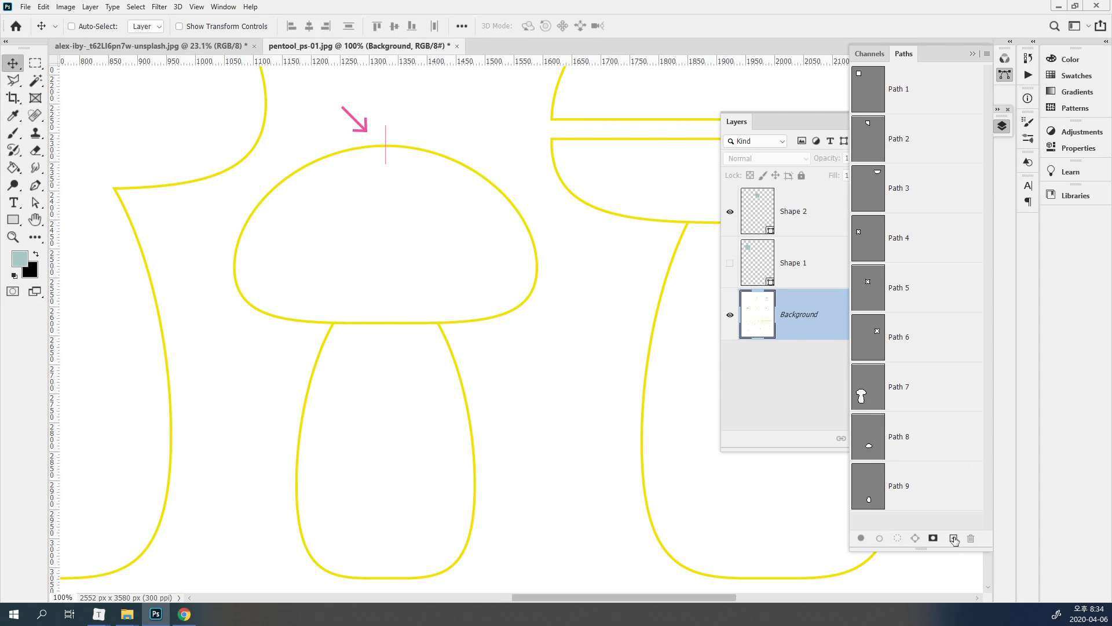
click(954, 538)
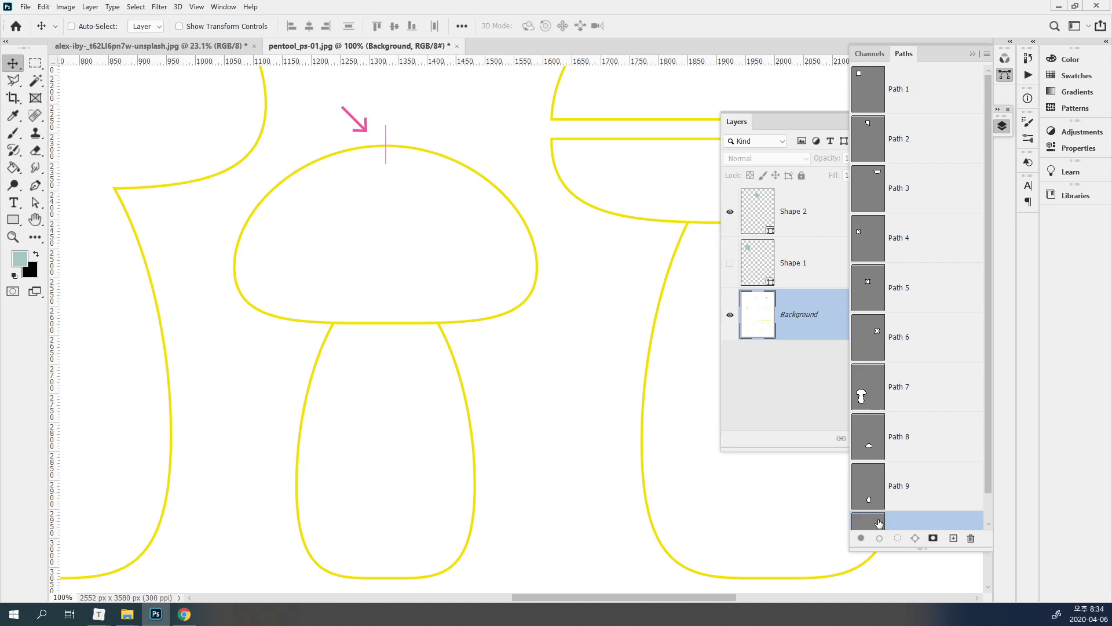
- Trace the small mushroom's cap with the Pen tool as a closed curved outline in Path 10
key(p)
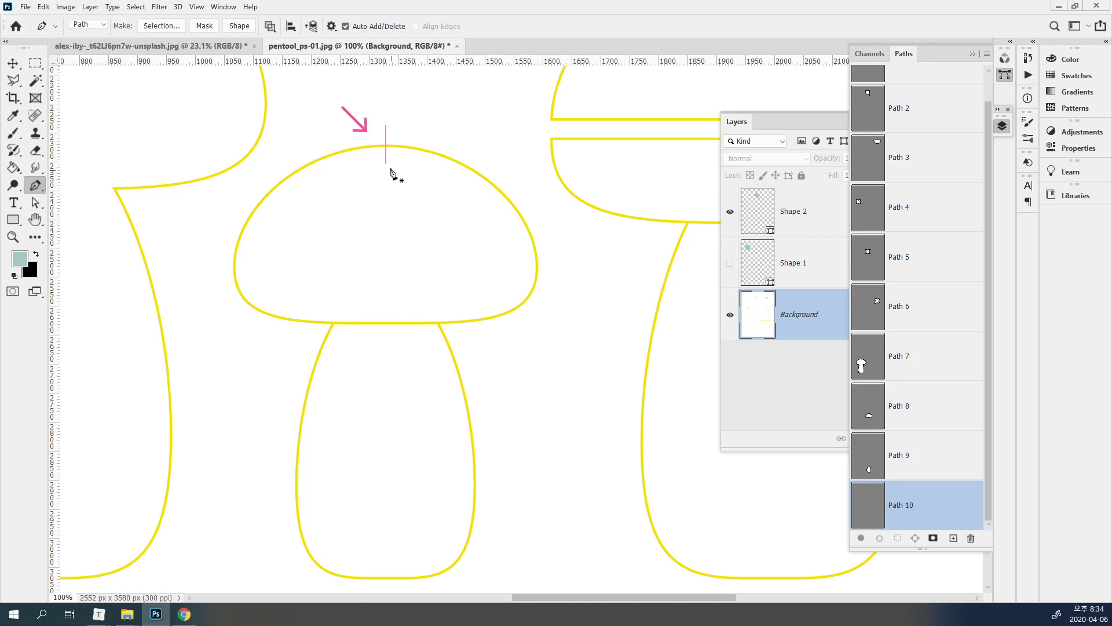
click(386, 145)
drag(234, 263, 234, 339)
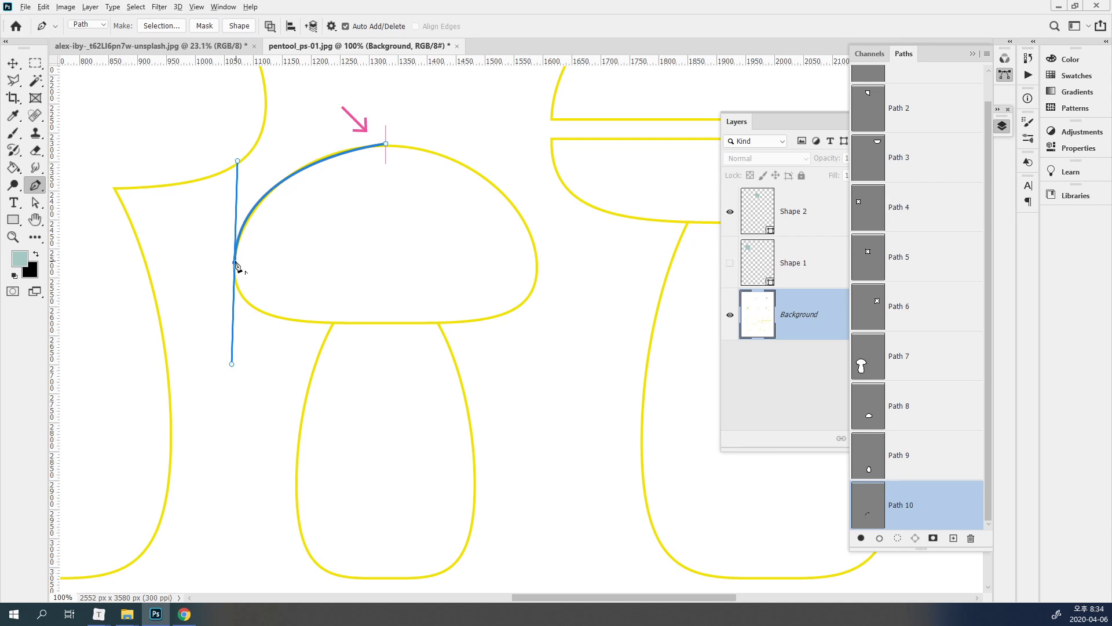
drag(290, 318, 353, 323)
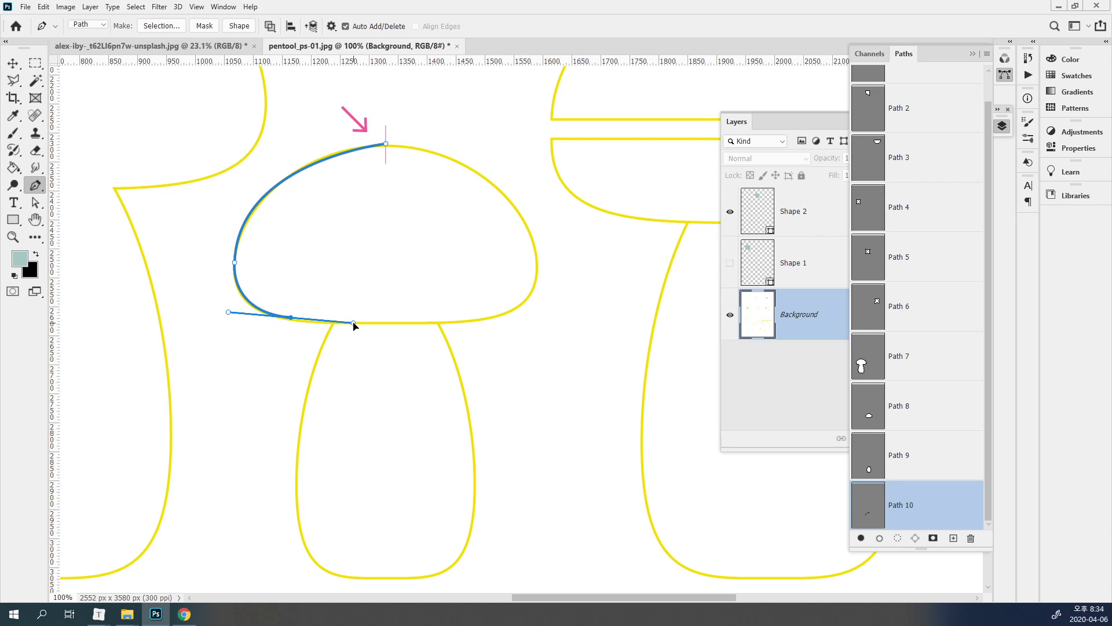
click(486, 317)
drag(537, 267, 537, 218)
drag(386, 145, 290, 138)
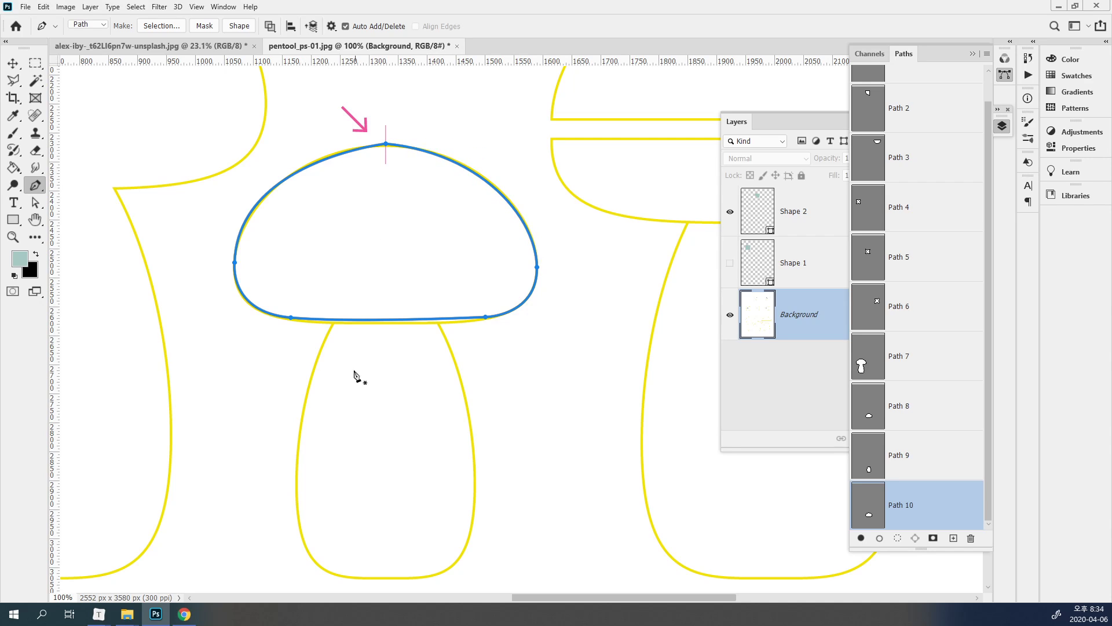
- Trace the small mushroom's stem with the Pen tool as a second closed outline in Path 10
scroll(394, 312, down, 4)
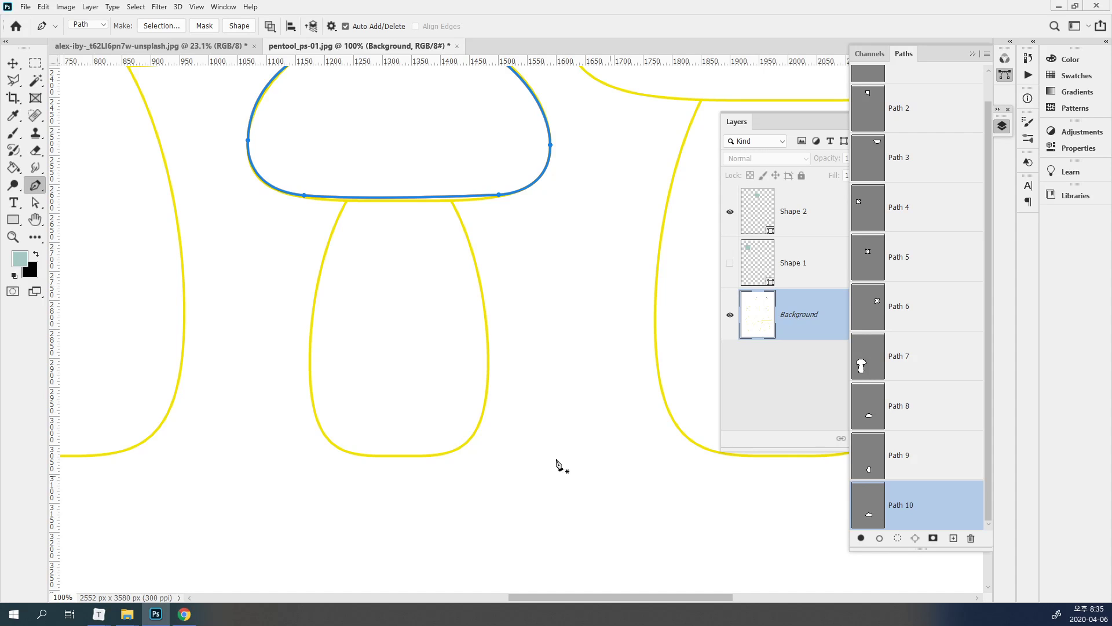
click(346, 204)
drag(309, 357, 313, 447)
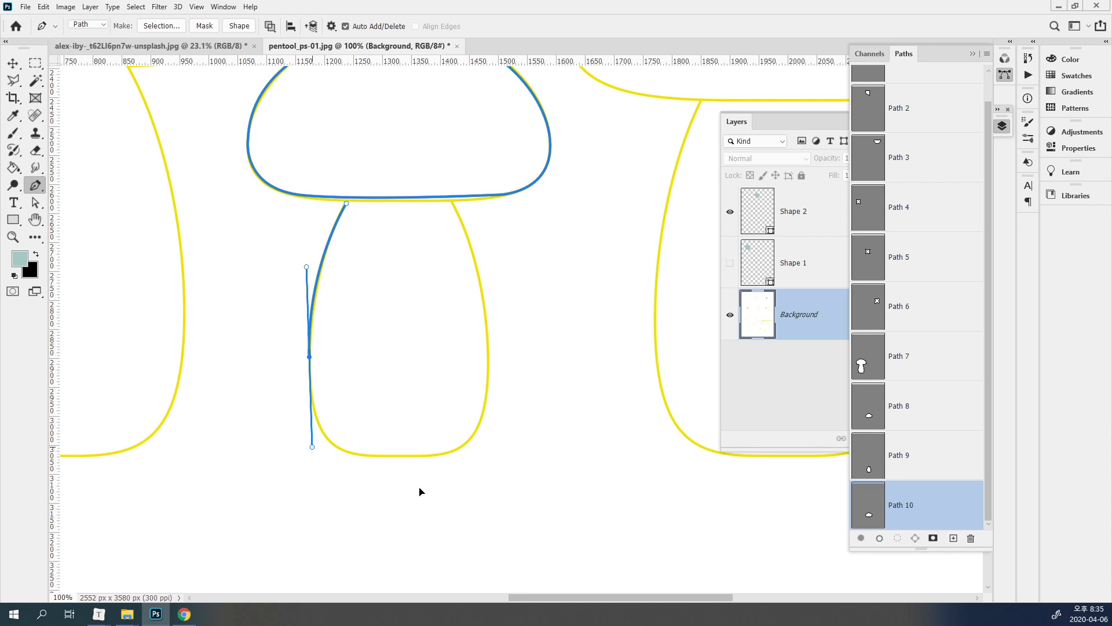
click(349, 452)
click(435, 455)
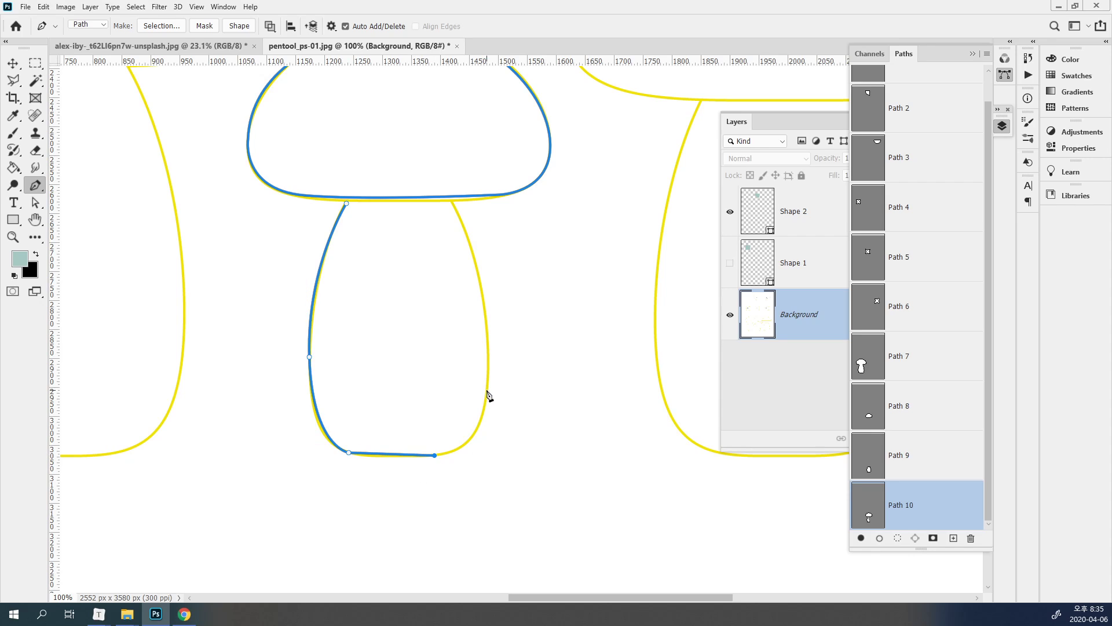
drag(486, 390, 490, 318)
click(453, 203)
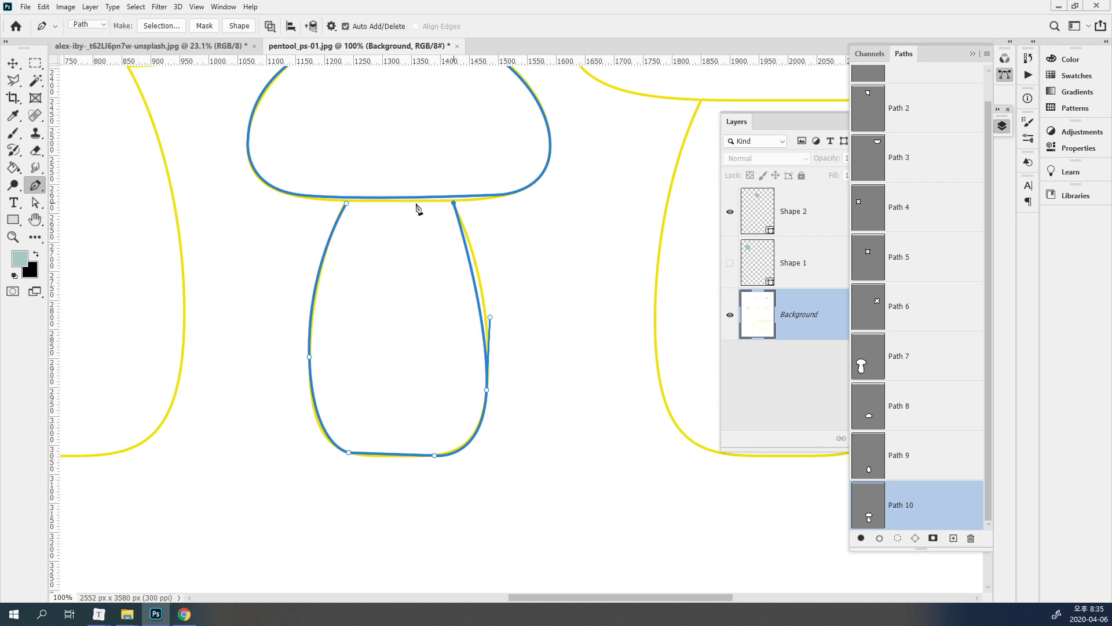
click(347, 203)
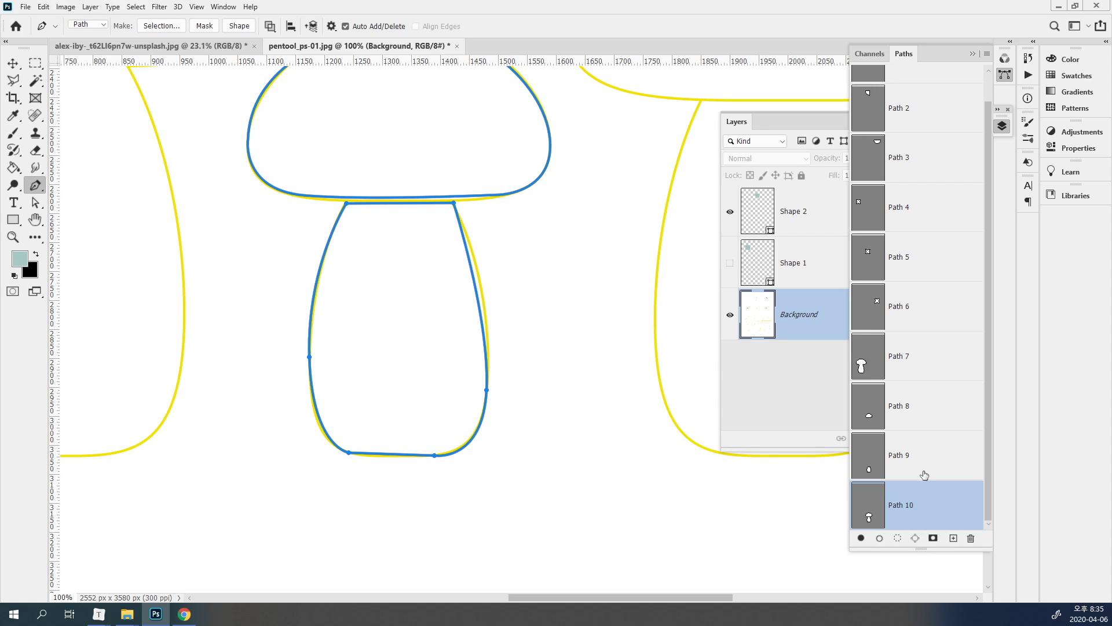
- Compare Path 10, which holds both mushroom parts, with the separate cap and stem paths, Path 8 and Path 9
scroll(927, 509, down, 1)
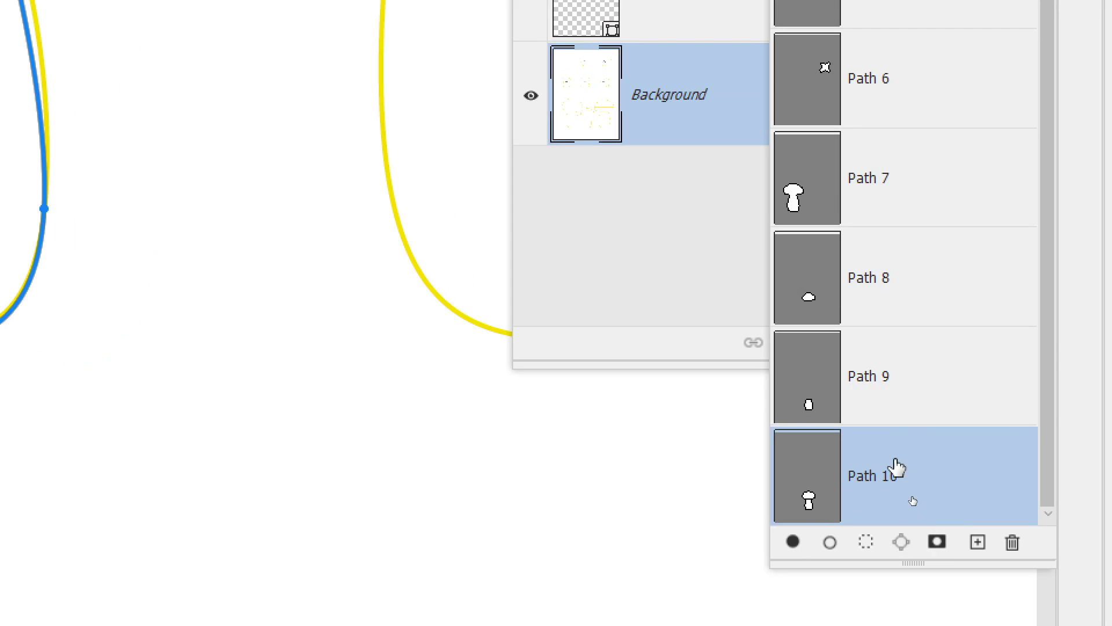
click(920, 465)
click(914, 289)
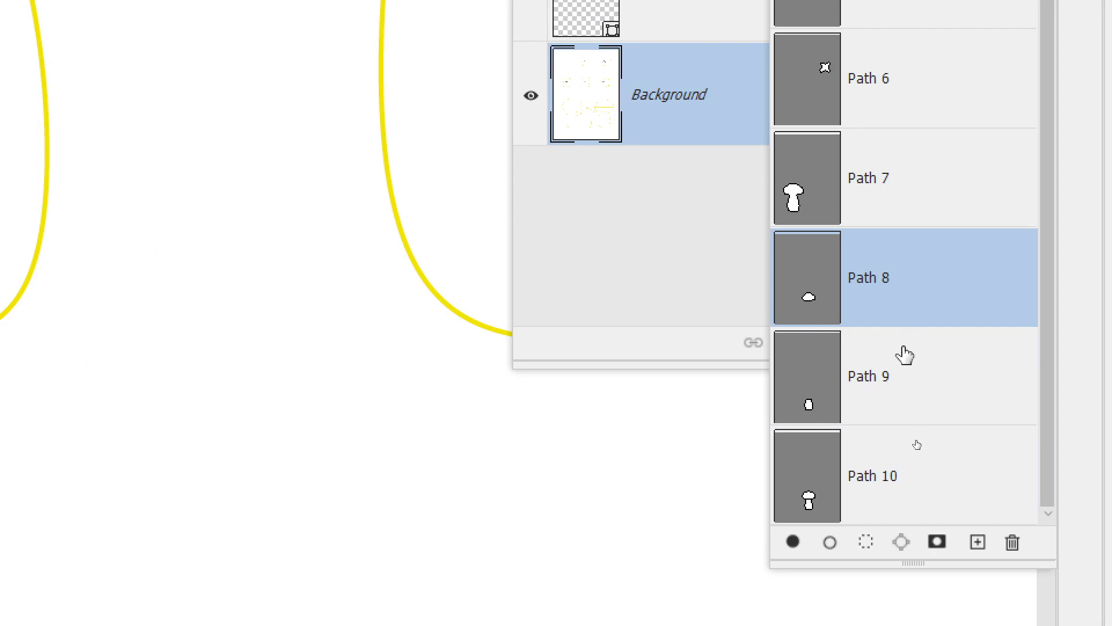
click(905, 386)
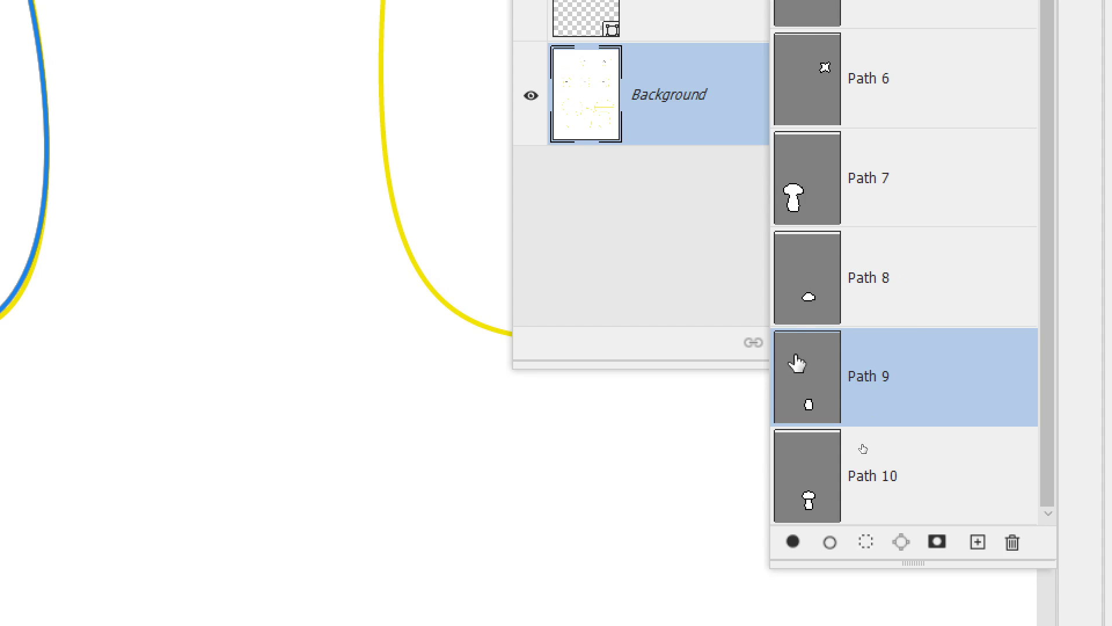
- Select Path 8 and Path 9 together and look through the commands available for saved paths
shift+click(921, 284)
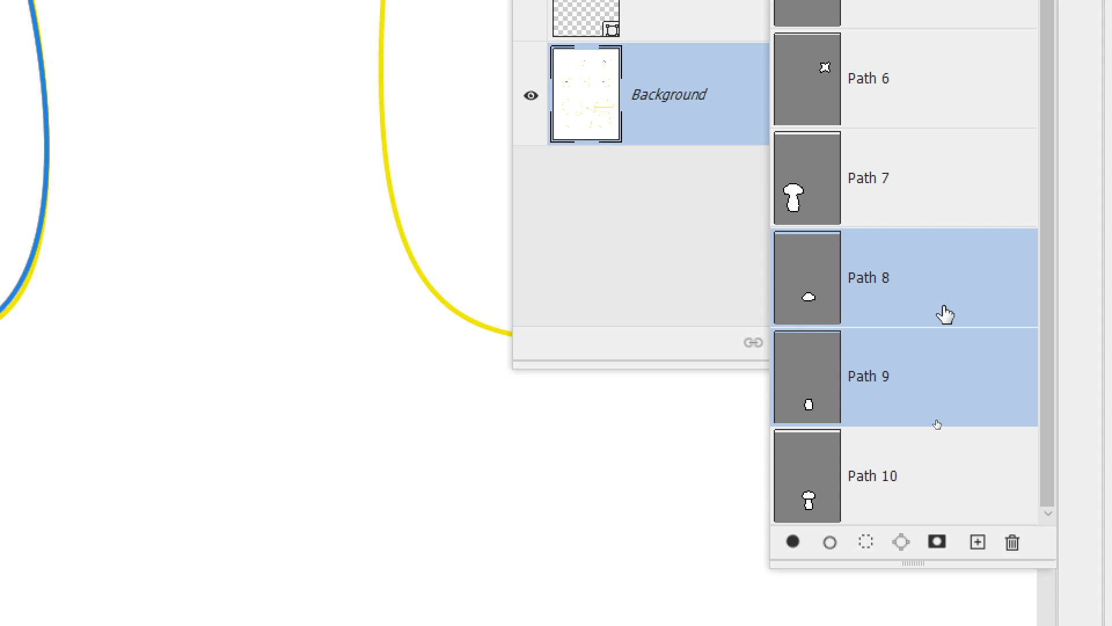
shift+click(956, 367)
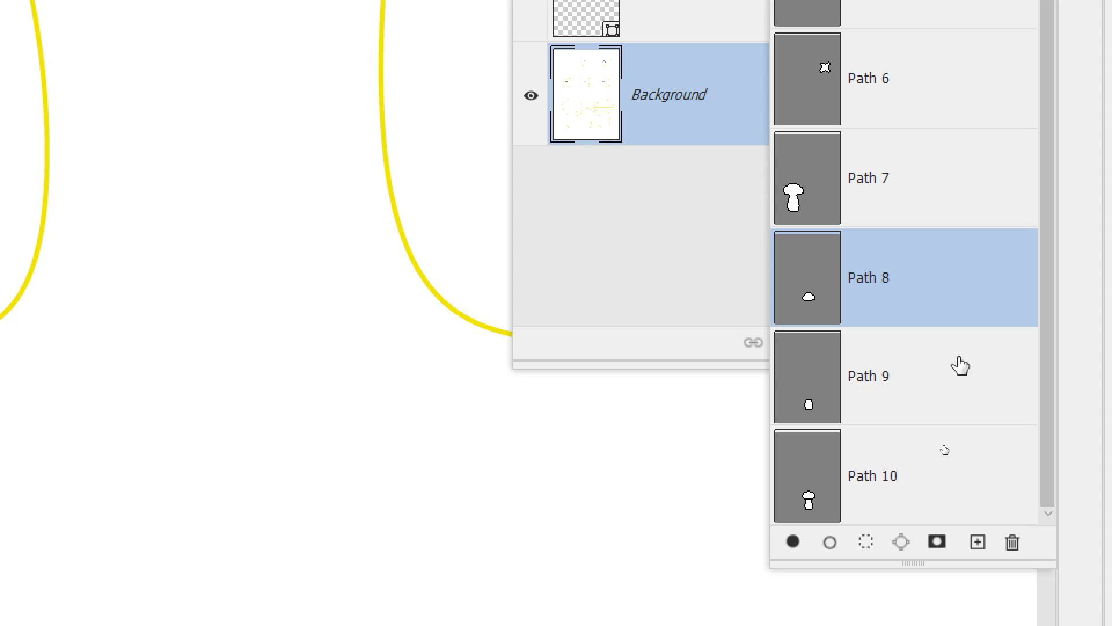
shift+click(962, 364)
right_click(966, 292)
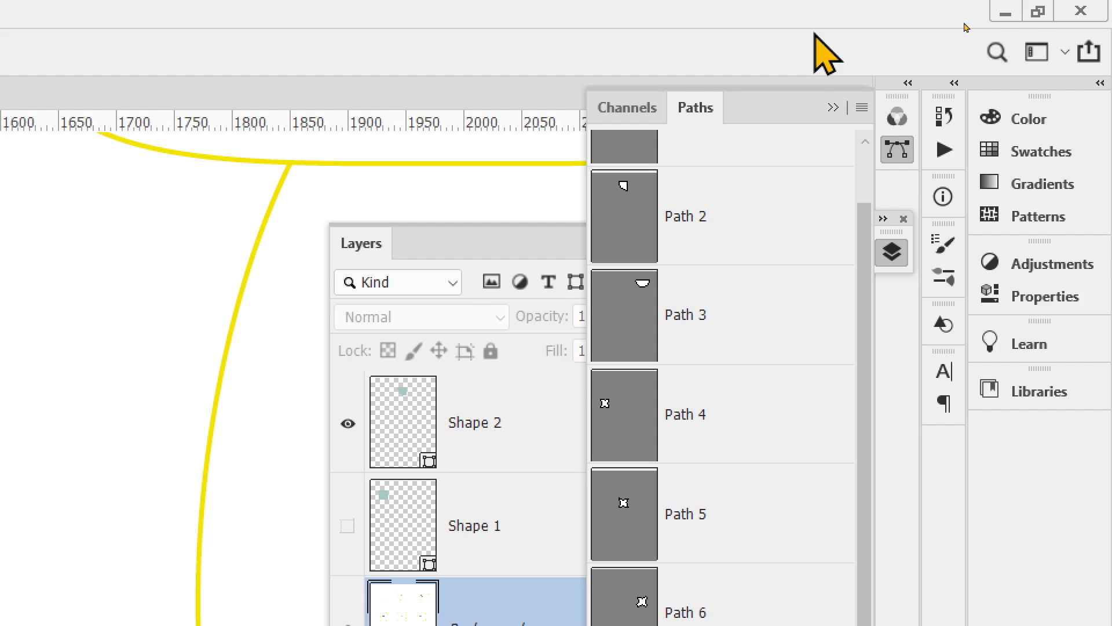
click(862, 109)
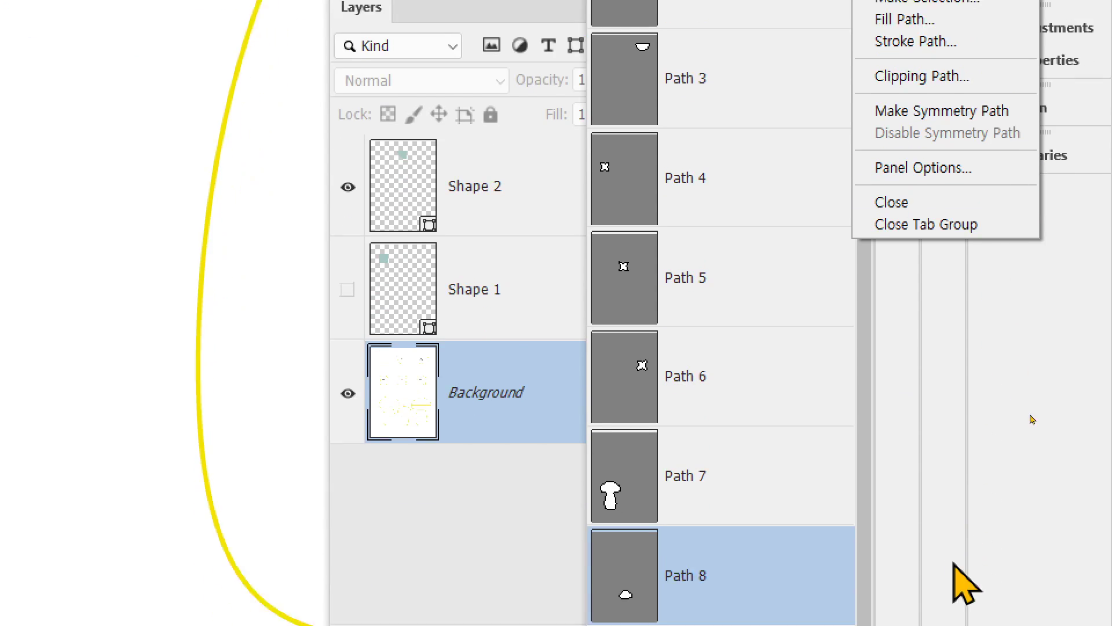
key(Escape)
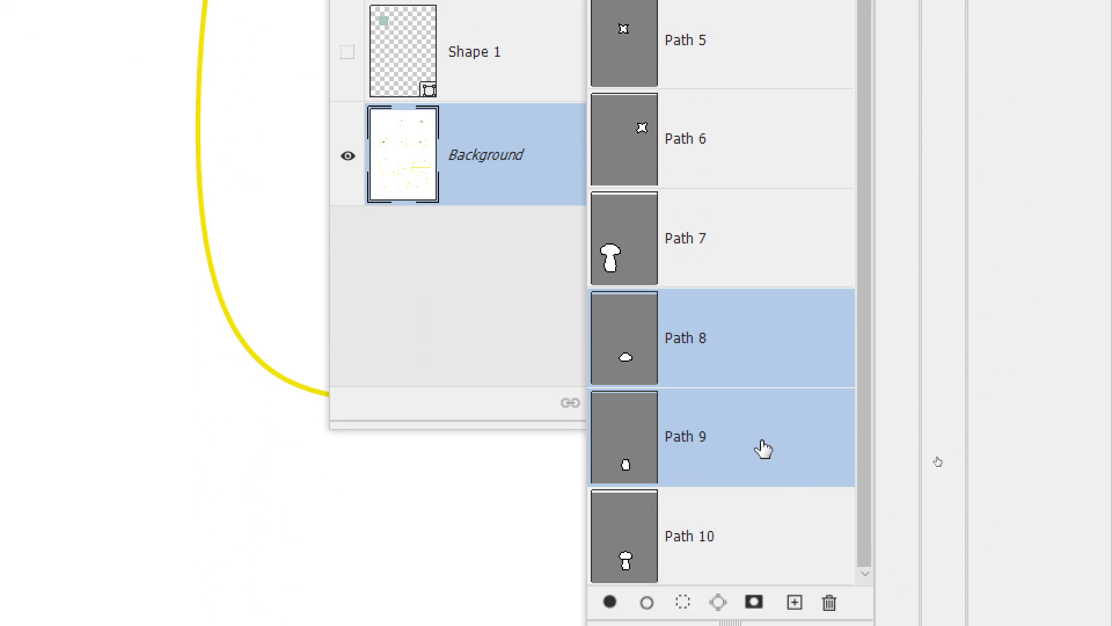
- Copy the stem outline from Path 9 and paste it into Path 8 alongside the cap
click(653, 464)
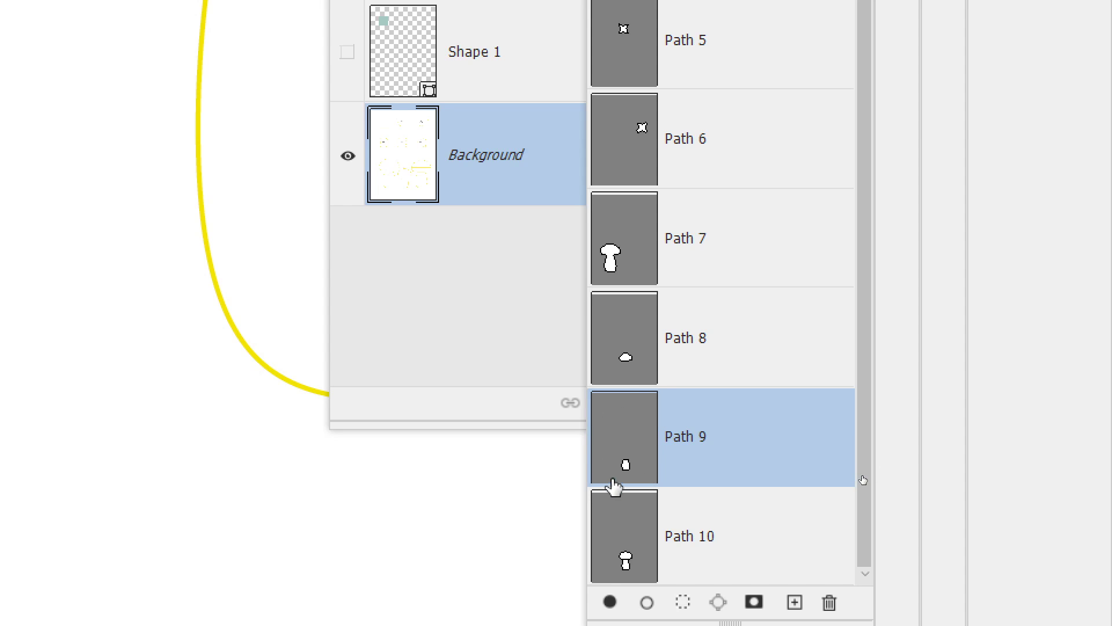
click(740, 346)
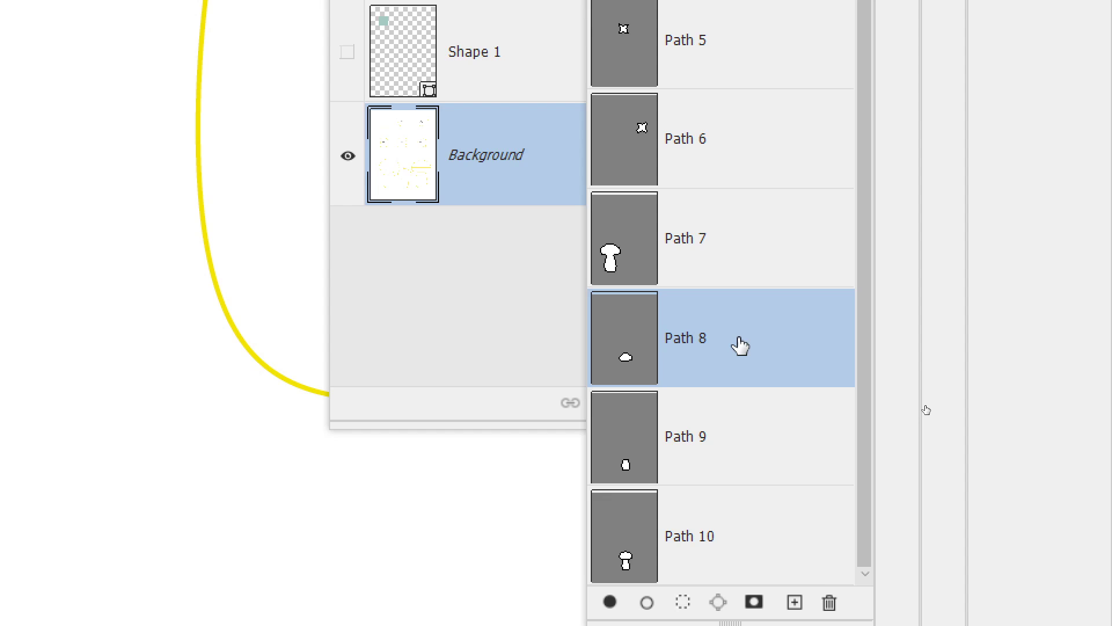
key(ctrl+v)
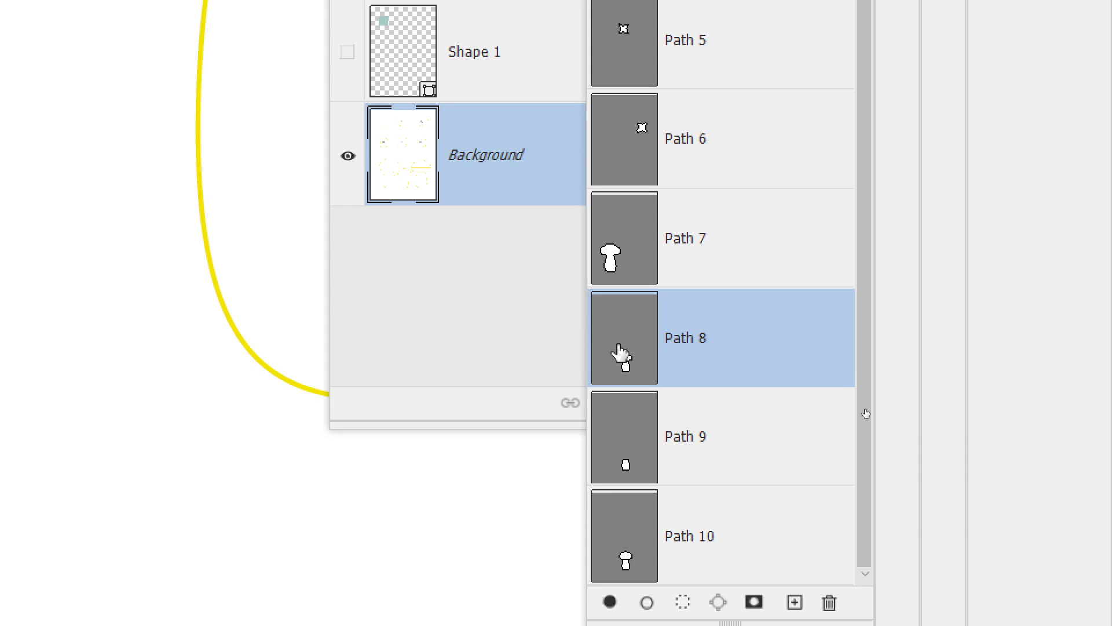
- Compare the stem-only Path 9 with the combined cap and stem outlines in Path 8
click(666, 467)
click(715, 336)
click(690, 431)
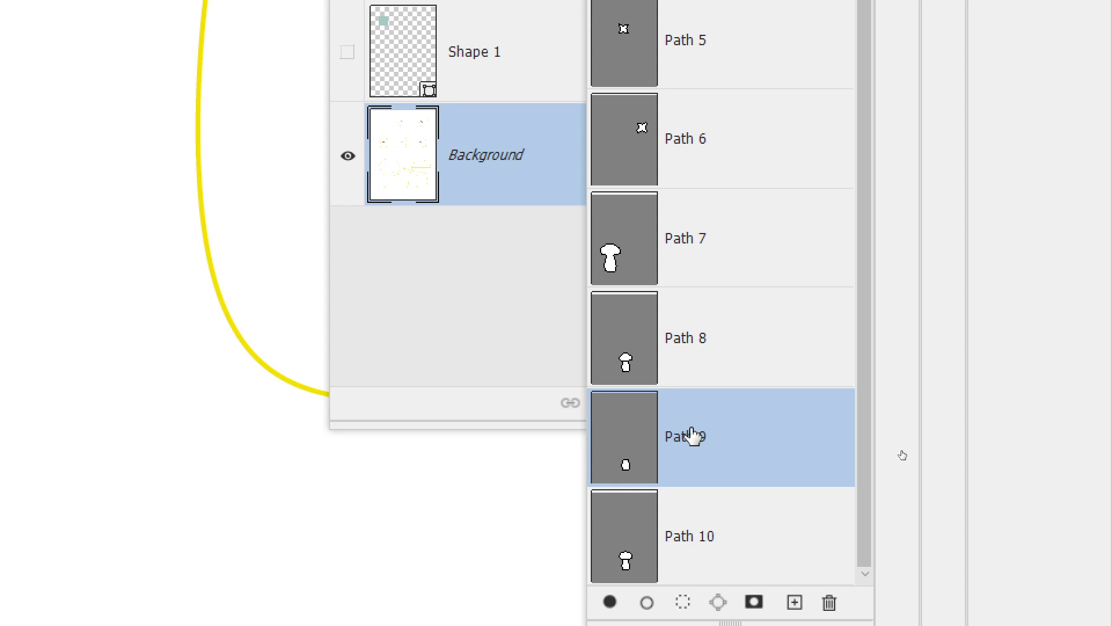
click(624, 342)
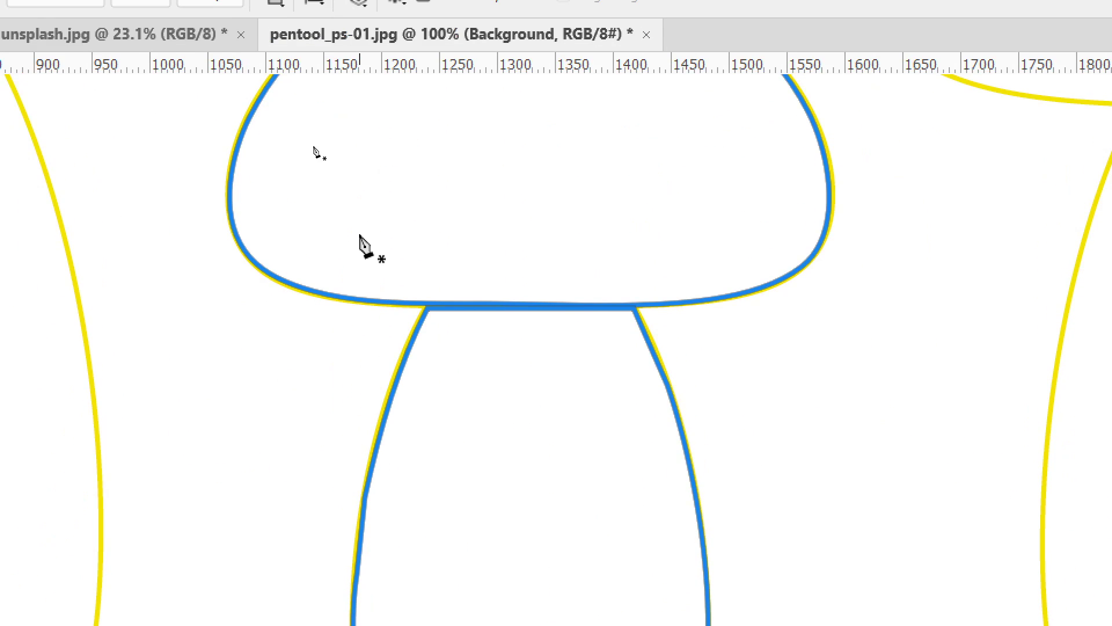
- Copy only the cap outline from Path 8 with the Path Selection Tool and paste it into Path 9
click(67, 347)
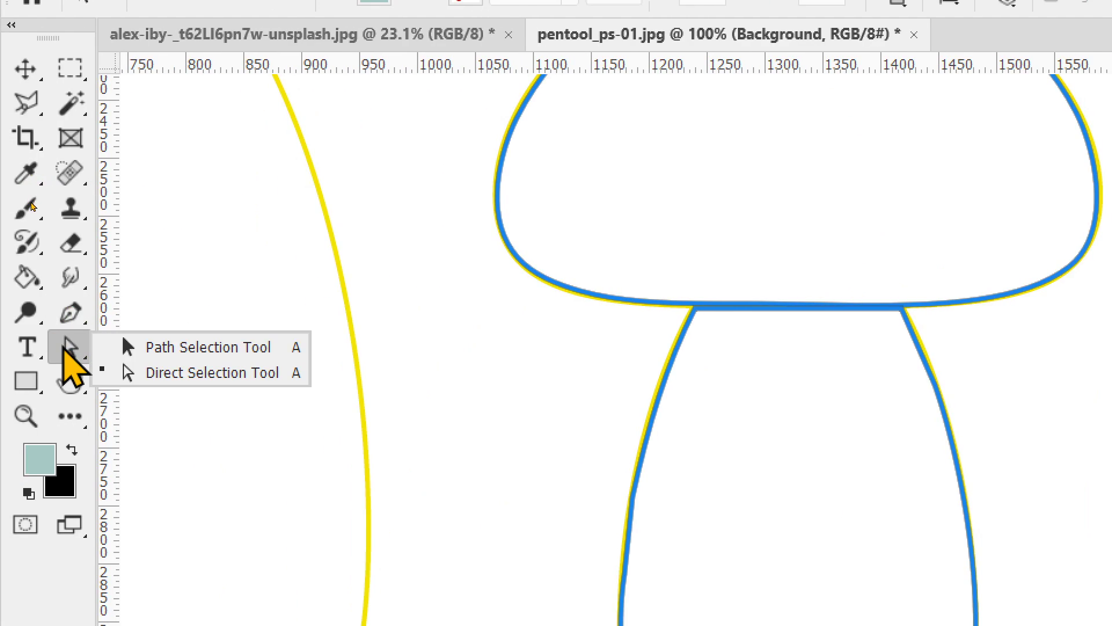
click(181, 352)
drag(852, 385, 767, 551)
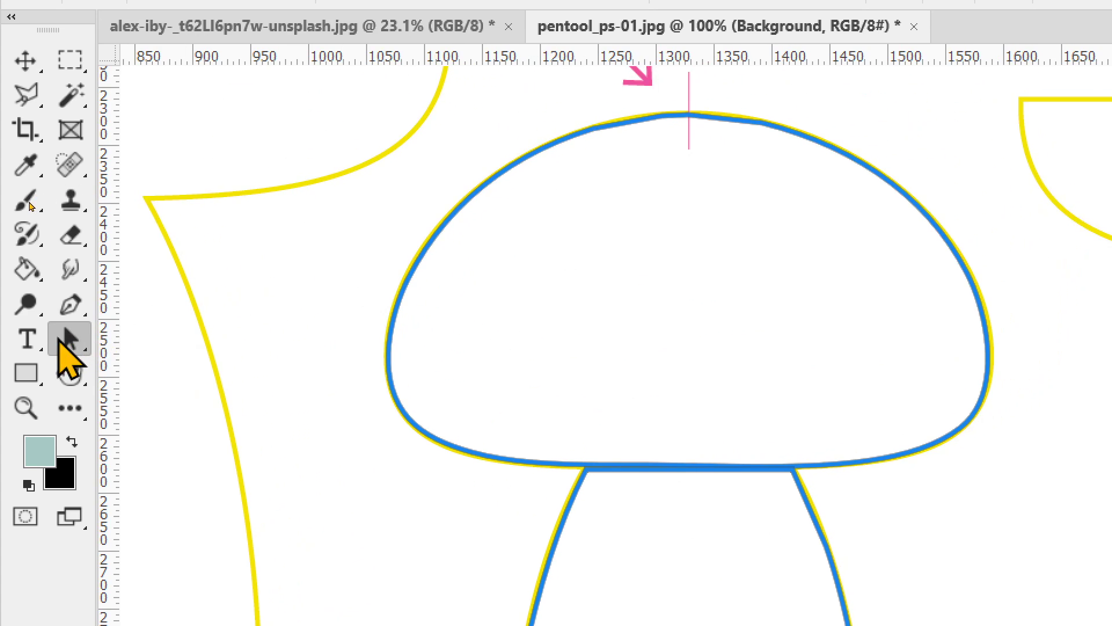
right_click(65, 342)
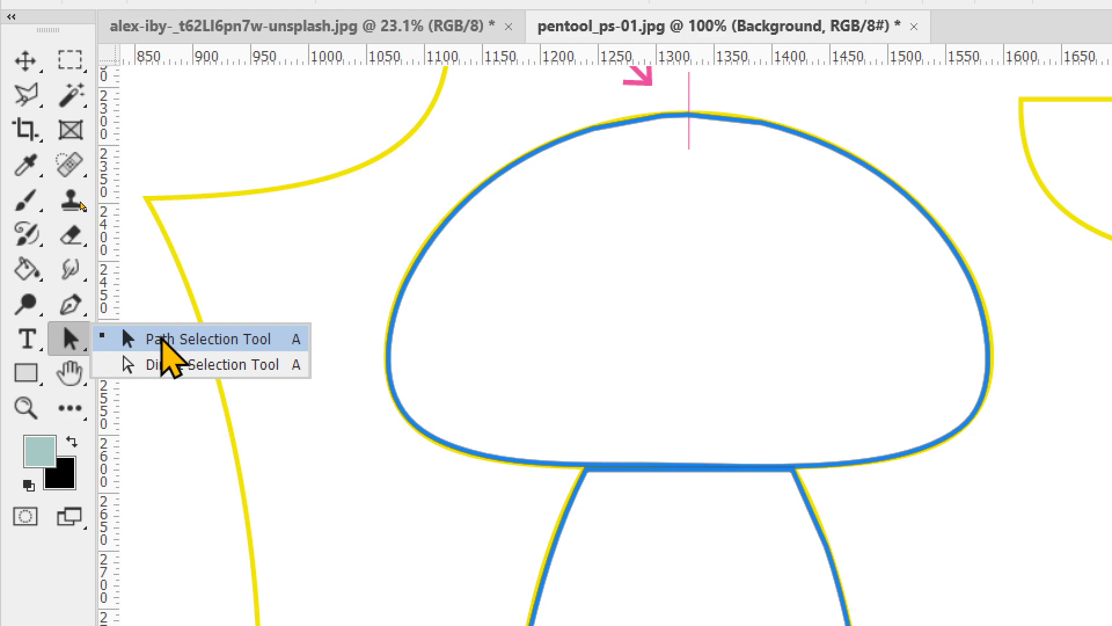
click(163, 342)
click(456, 224)
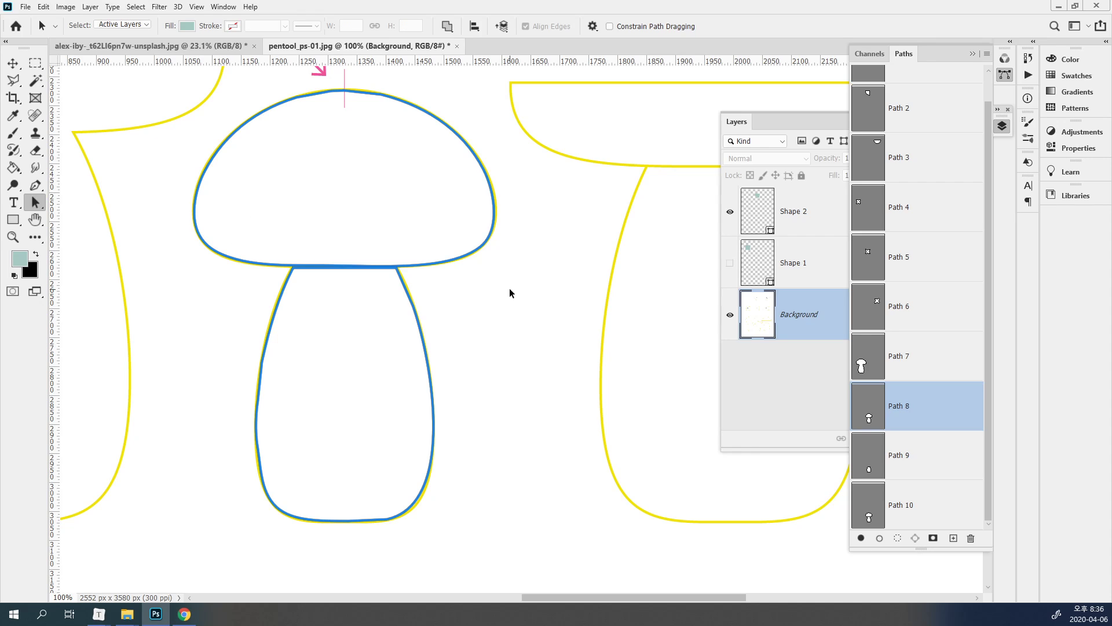
click(920, 469)
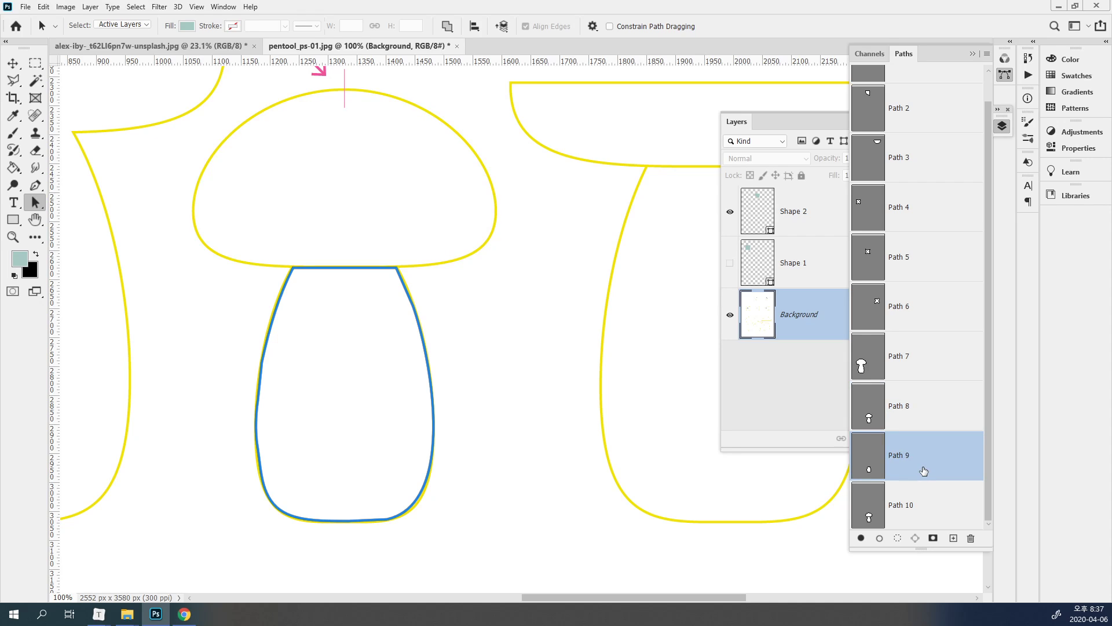
key(ctrl+v)
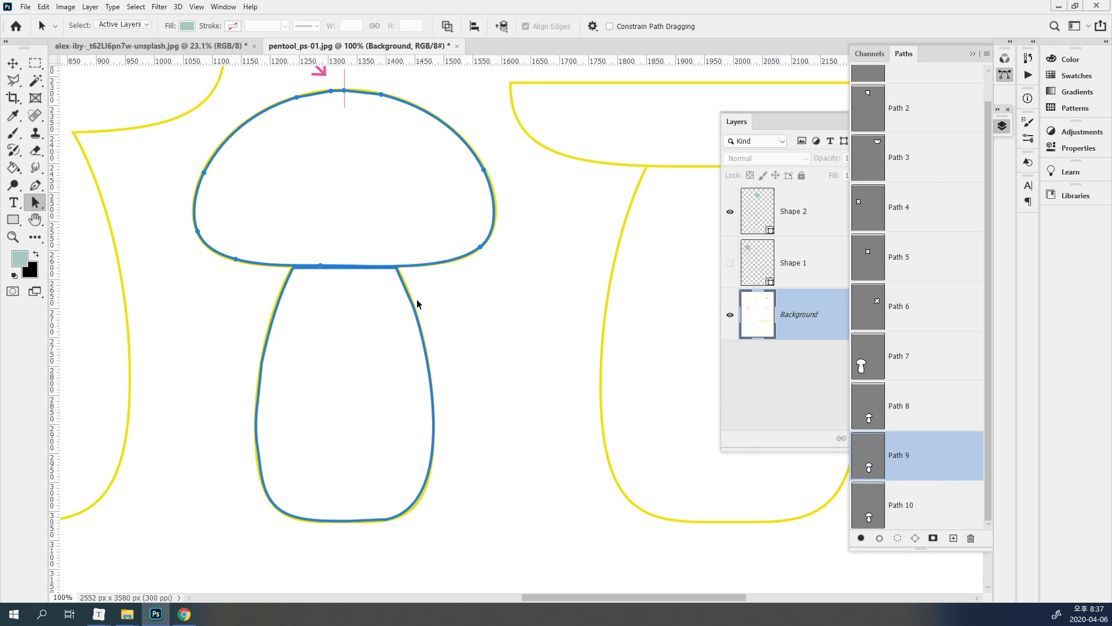
- Delete Path 9 and Path 10 together
click(950, 522)
shift+click(945, 446)
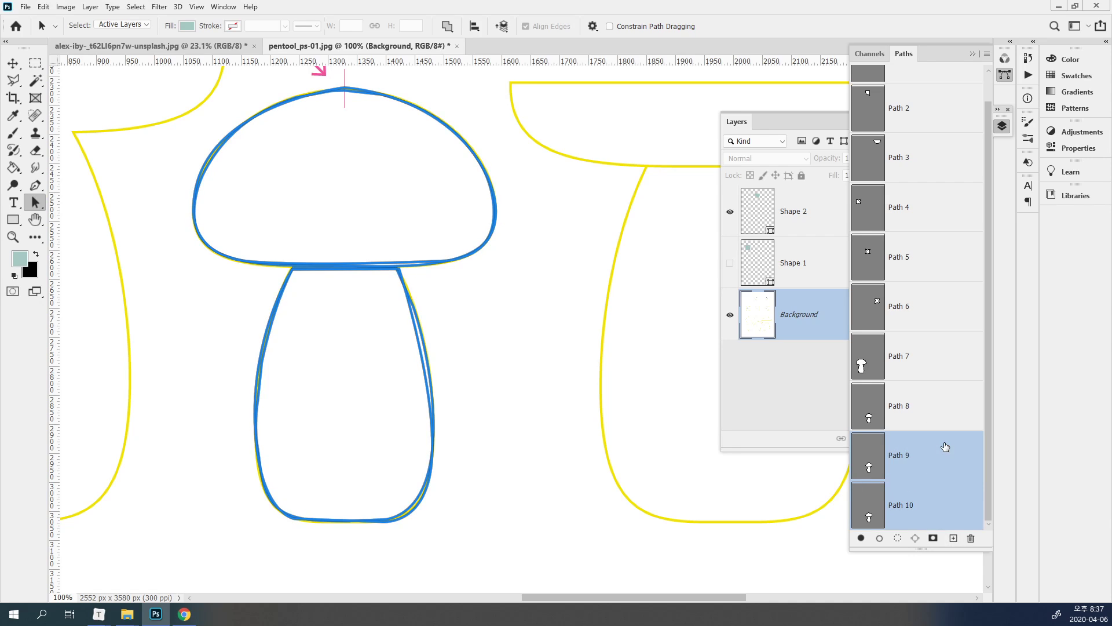
key(Delete)
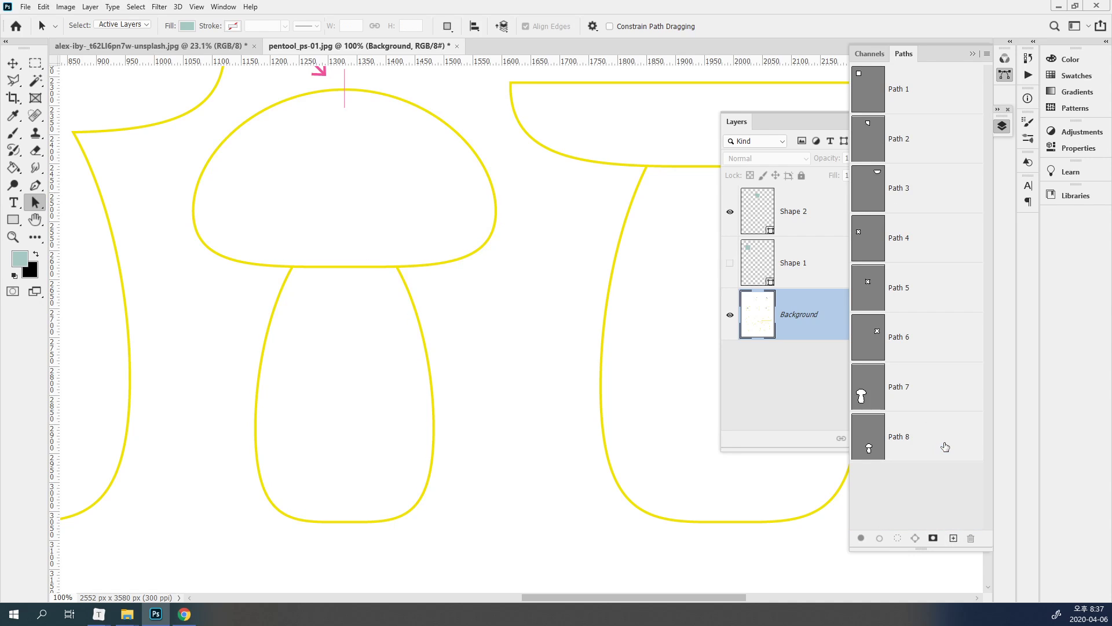
- Create a new empty path and paste the copied cap outline into it
click(954, 538)
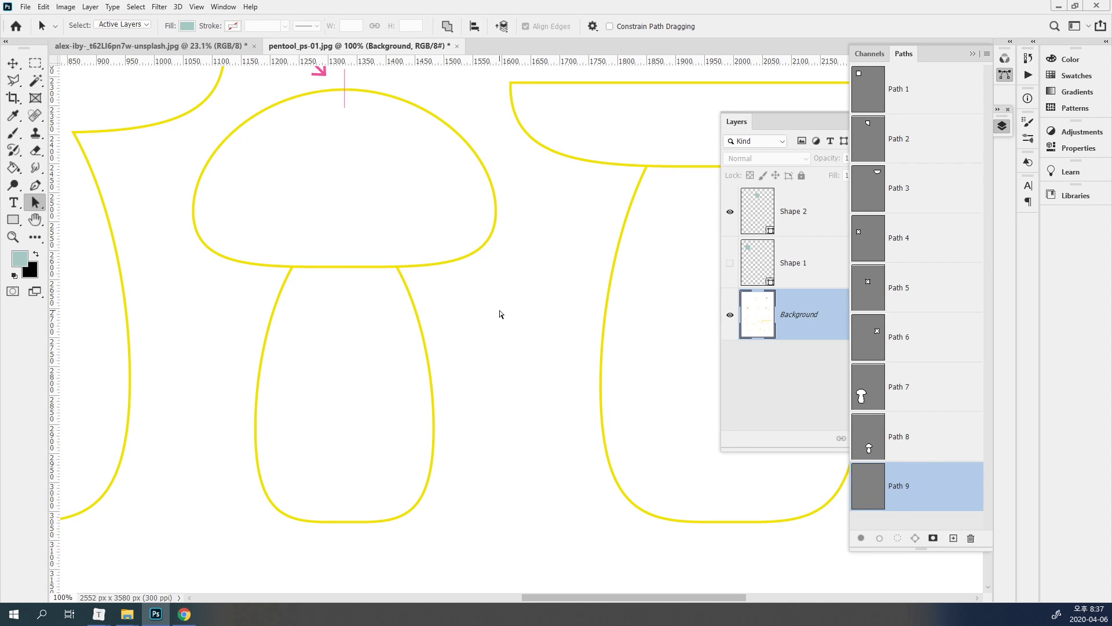
key(ctrl+v)
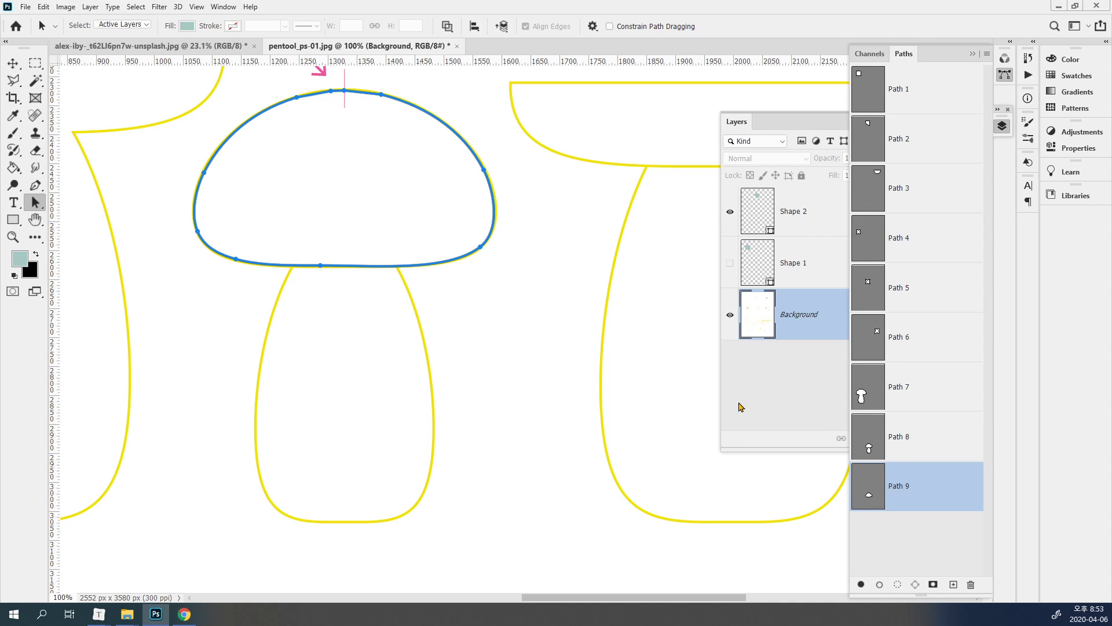
- Create a new blank document 800 pixels wide and 600 pixels high at 72 pixels/inch with a white background
click(26, 7)
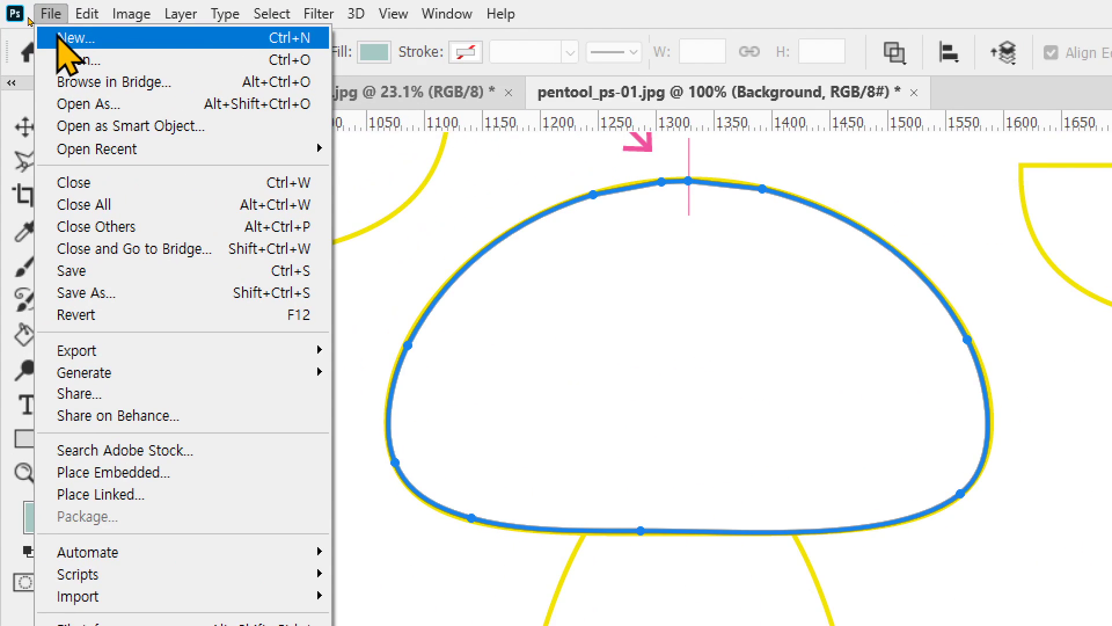
click(58, 35)
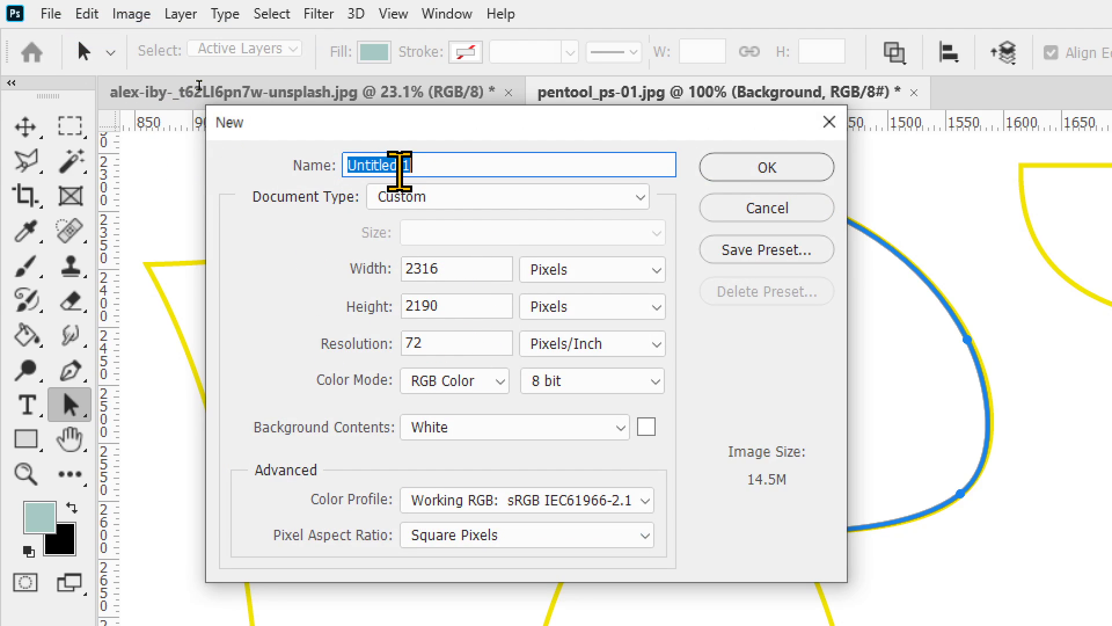
click(464, 259)
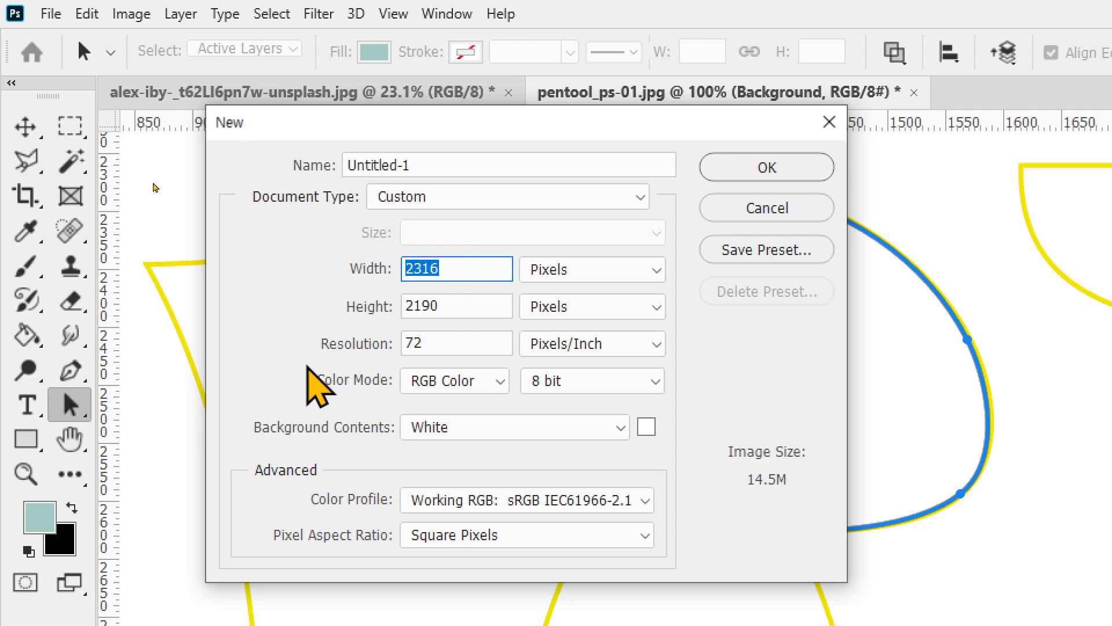
text(800)
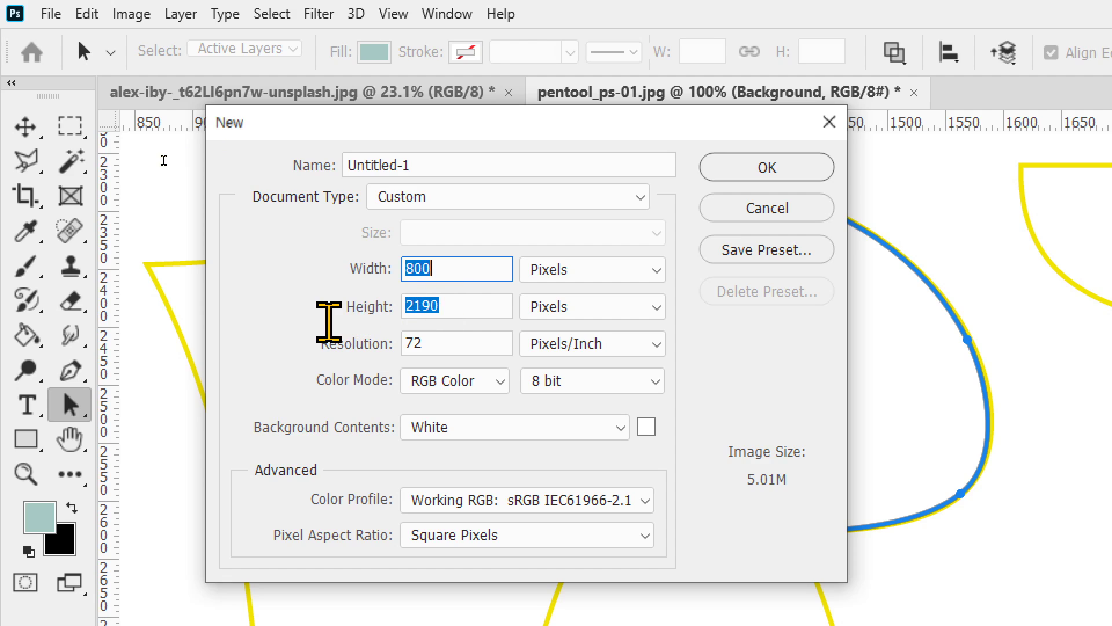
click(368, 308)
text(600)
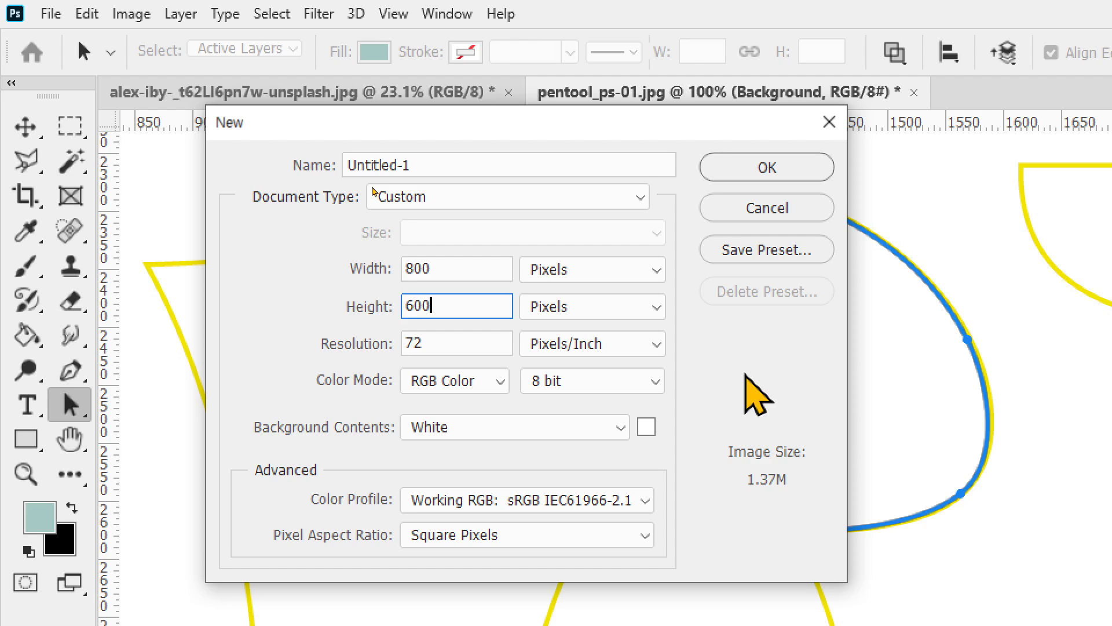
click(768, 167)
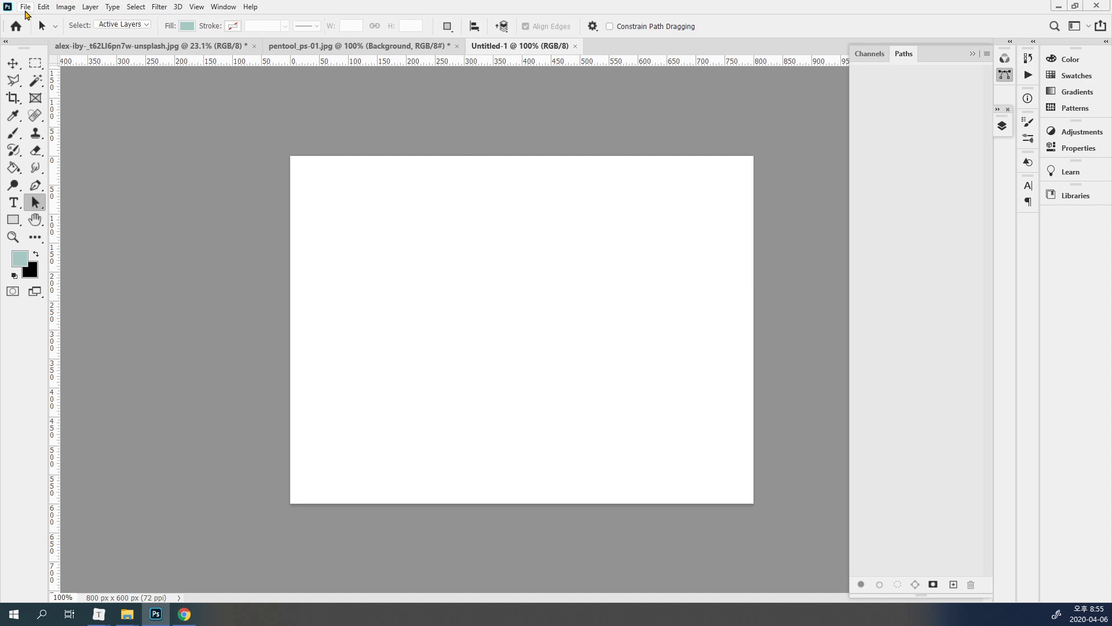
click(25, 7)
click(36, 19)
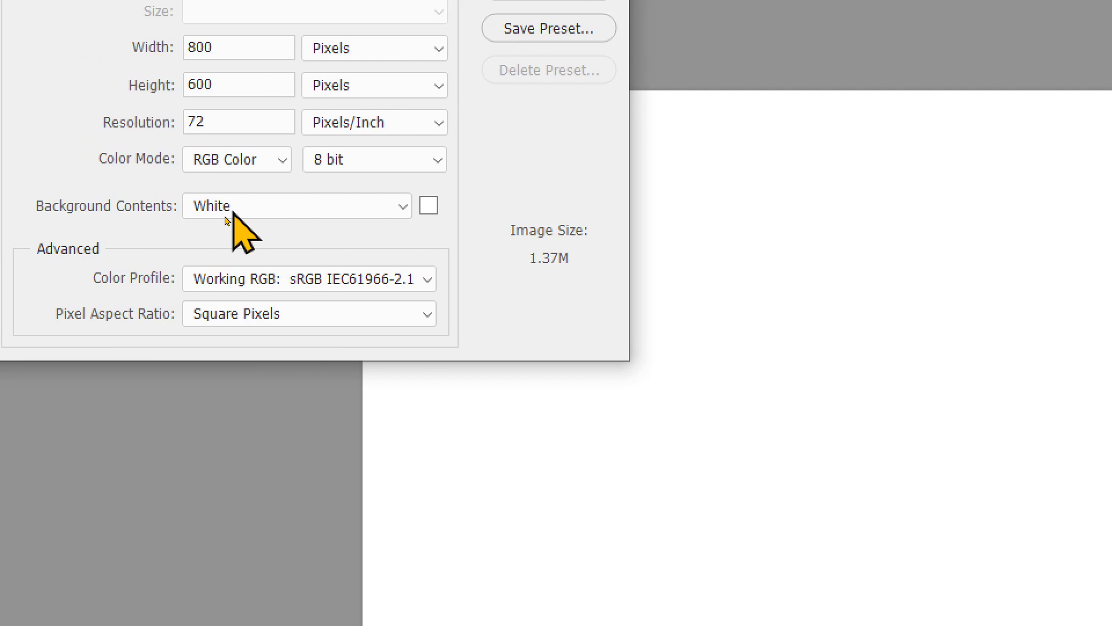
click(225, 217)
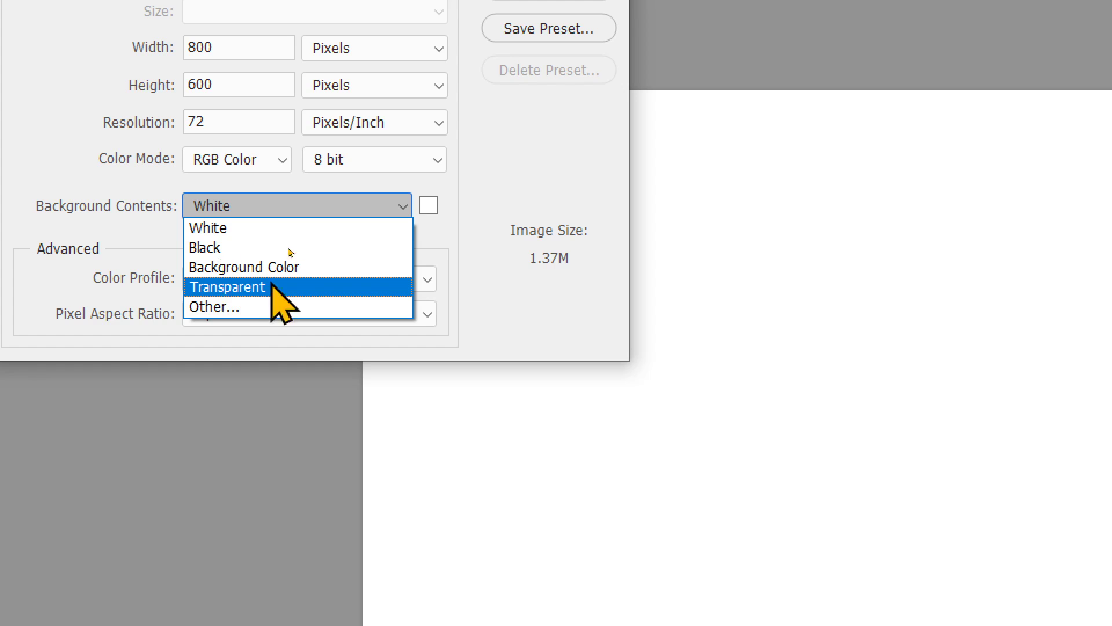
key(Escape)
key(Return)
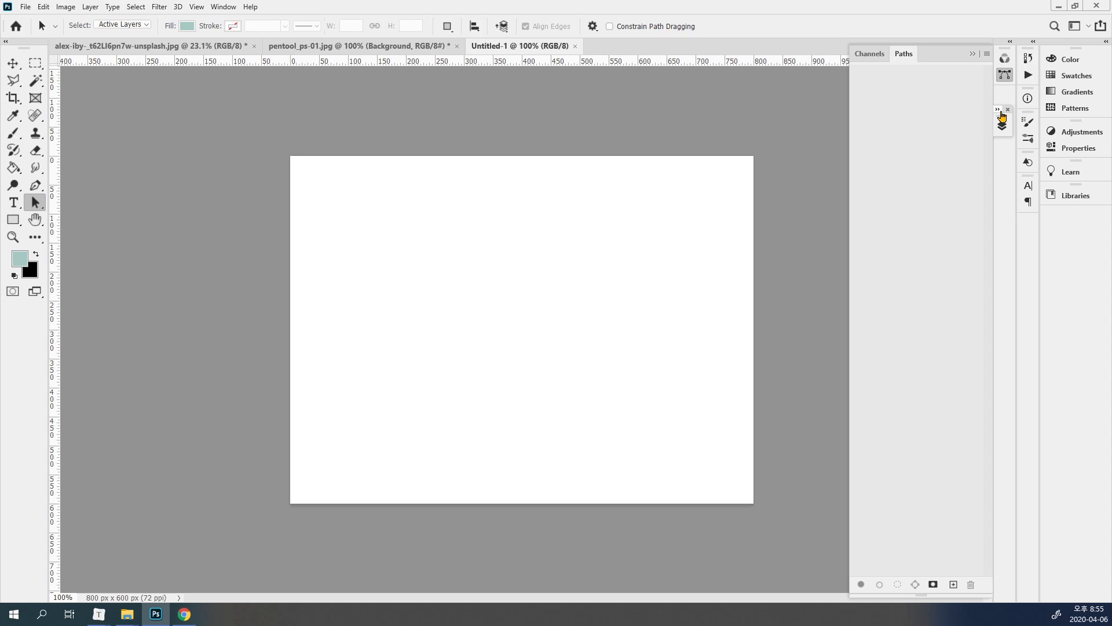
- Float the minimized Layers panel beside the canvas and collapse the Paths panel
drag(1002, 116, 876, 160)
click(1004, 75)
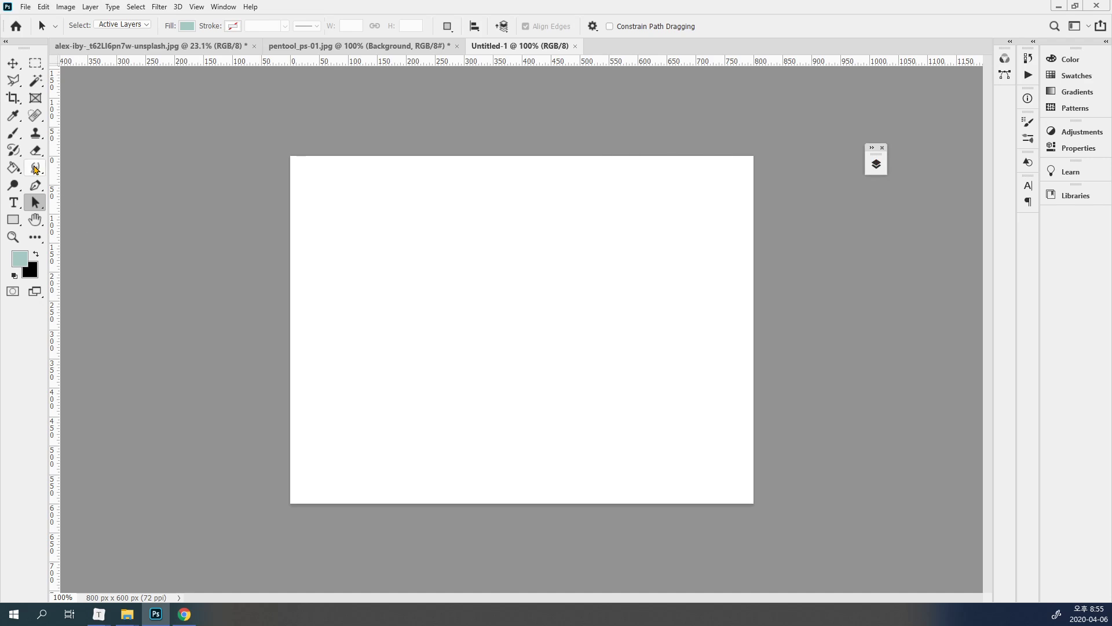
- Set the Rectangle Tool to Path mode with the Exclude Overlapping Shapes operation
click(12, 220)
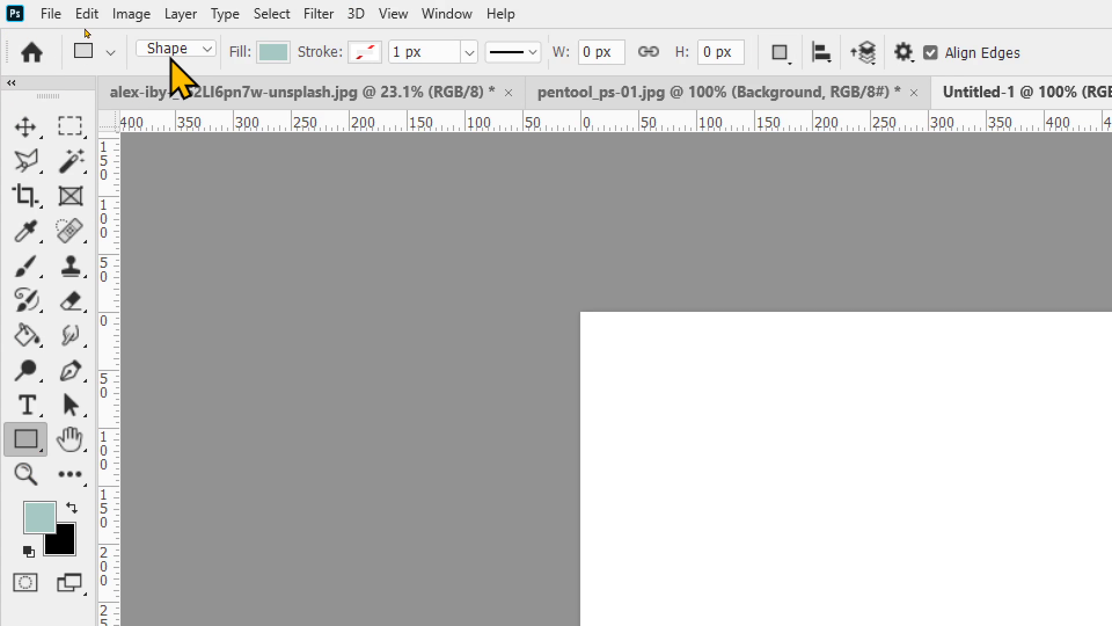
click(181, 50)
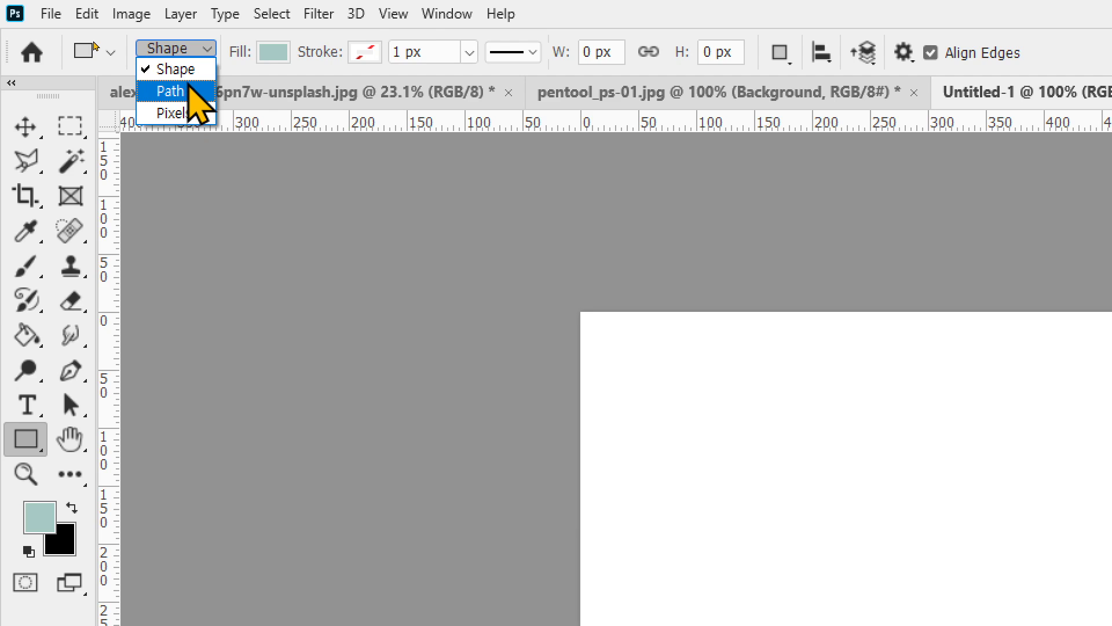
click(186, 97)
right_click(36, 445)
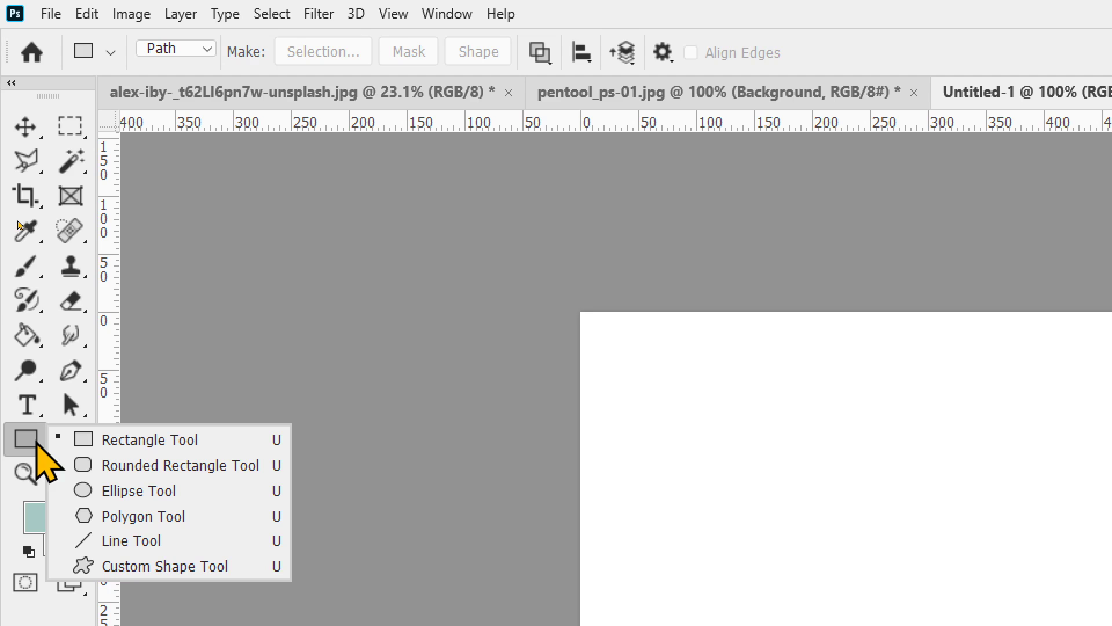
click(142, 443)
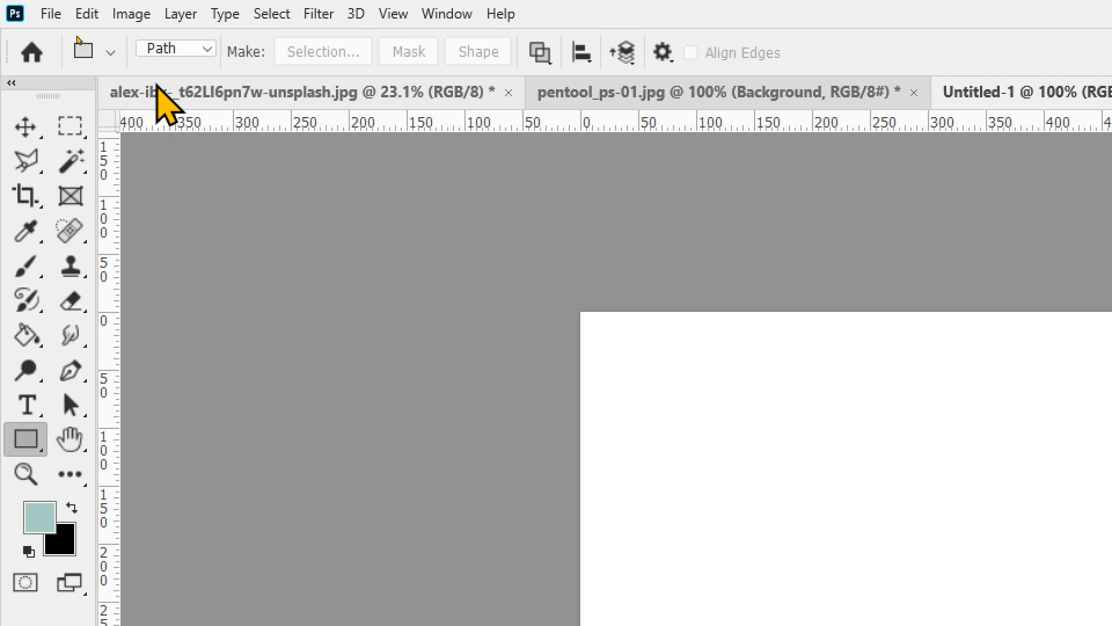
click(168, 50)
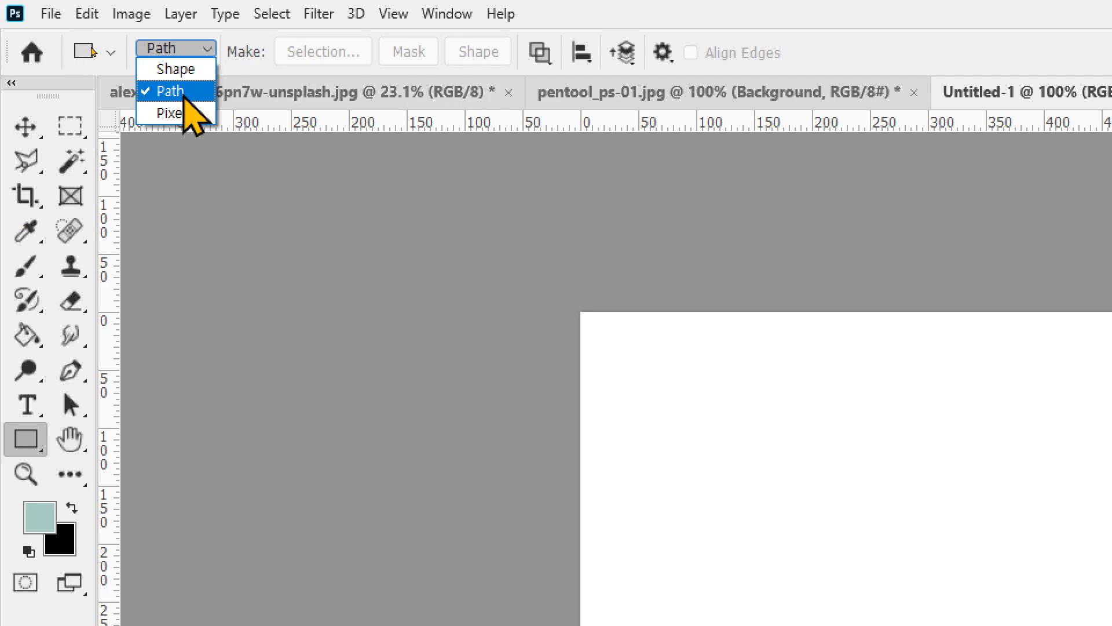
click(184, 95)
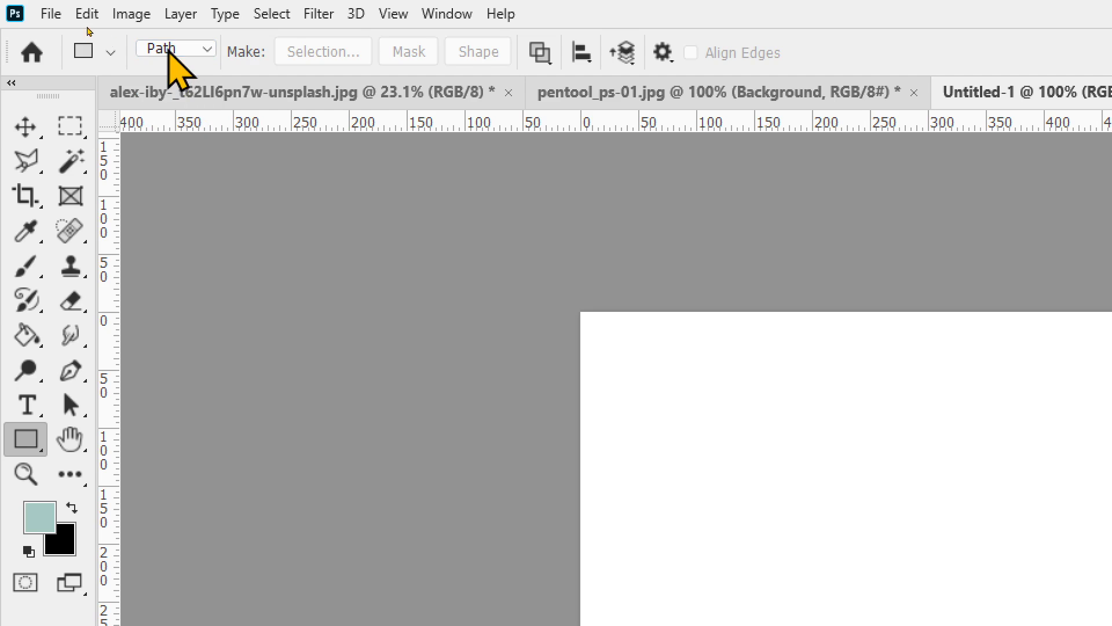
click(544, 62)
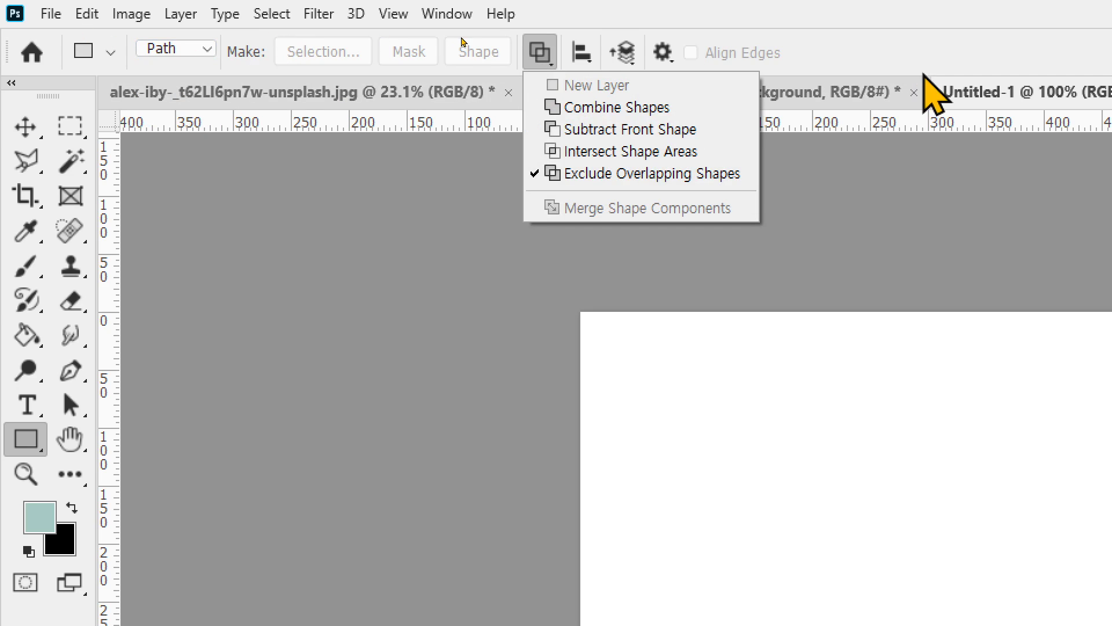
click(606, 172)
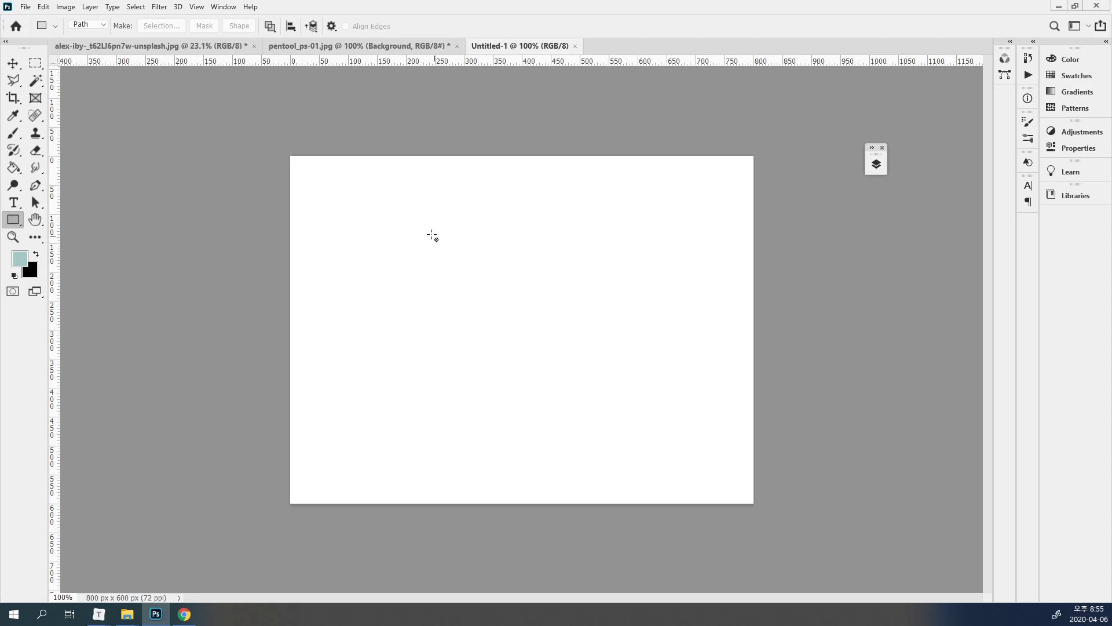
- Draw a rectangle path about 357 × 318 px in the middle of the canvas and save the work path as Path 1
drag(420, 228, 628, 411)
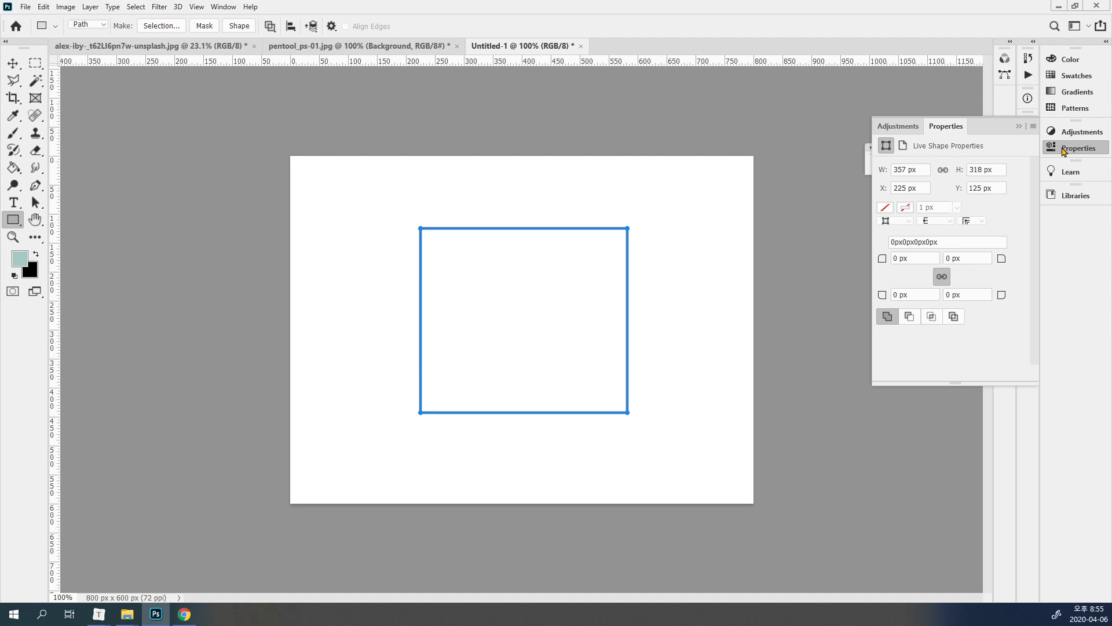
click(1064, 149)
click(1005, 79)
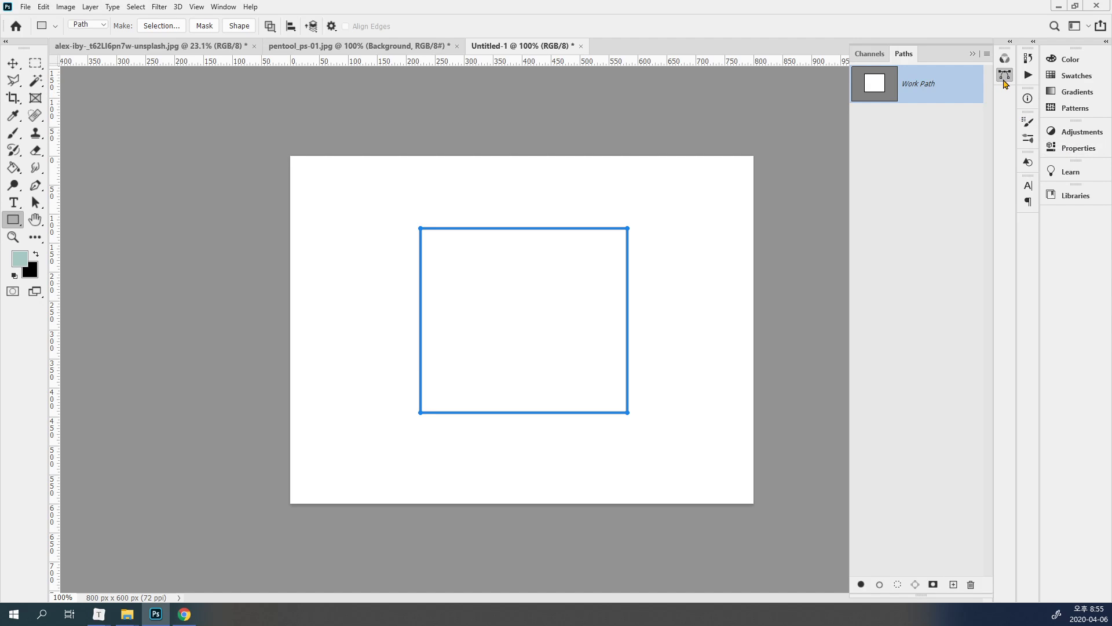
double_click(921, 85)
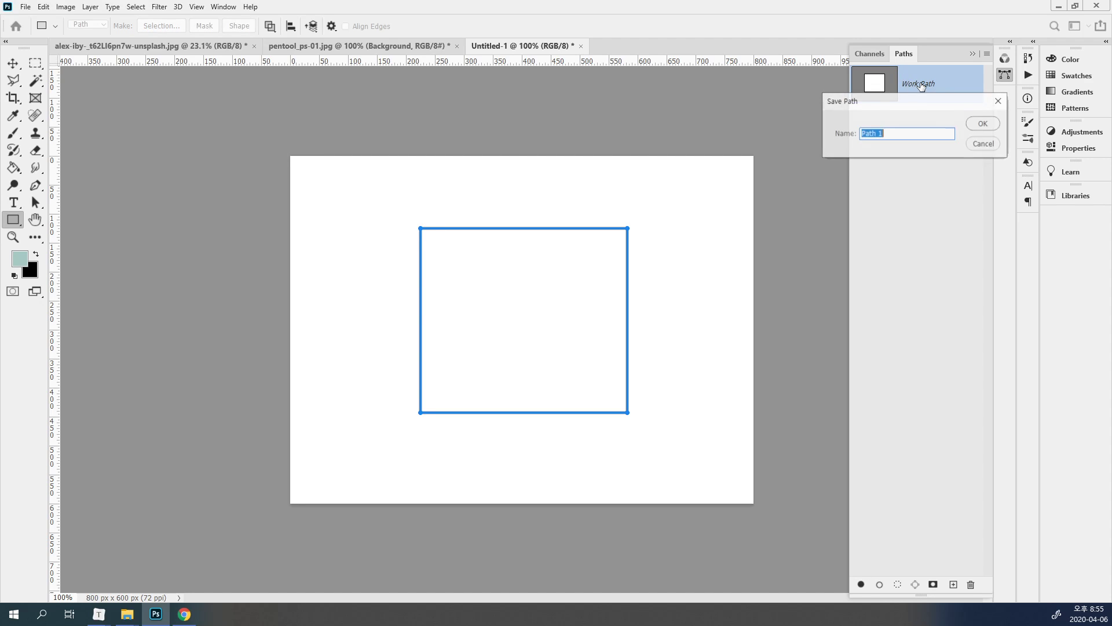
click(985, 131)
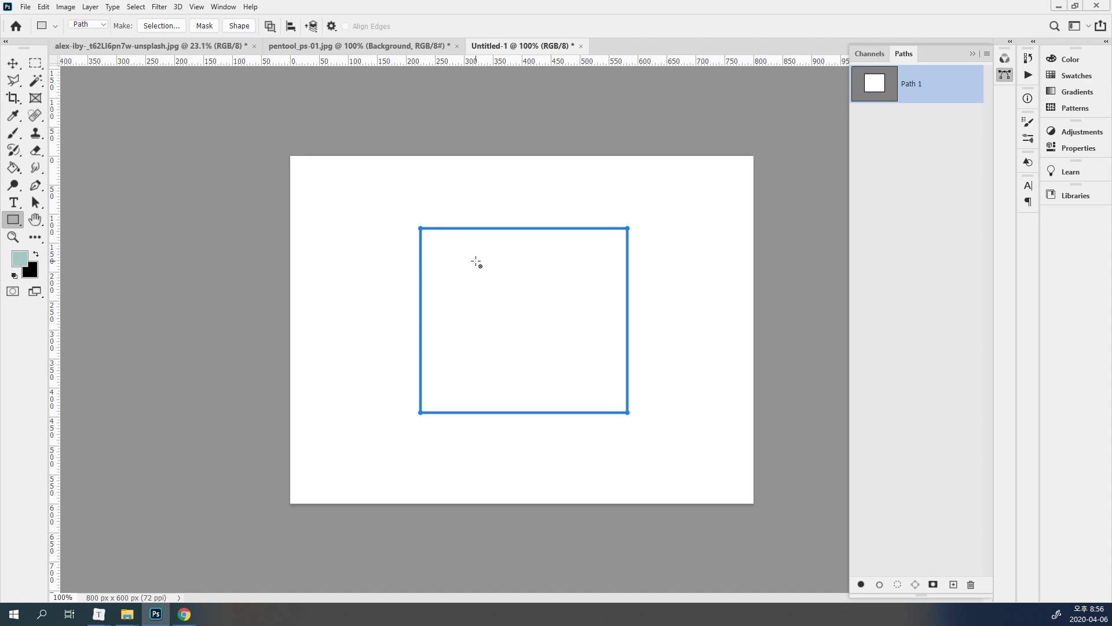
- Try a smaller rectangle about 215 × 209 px inside the first rectangle of Path 1 and undo it
drag(461, 259, 587, 380)
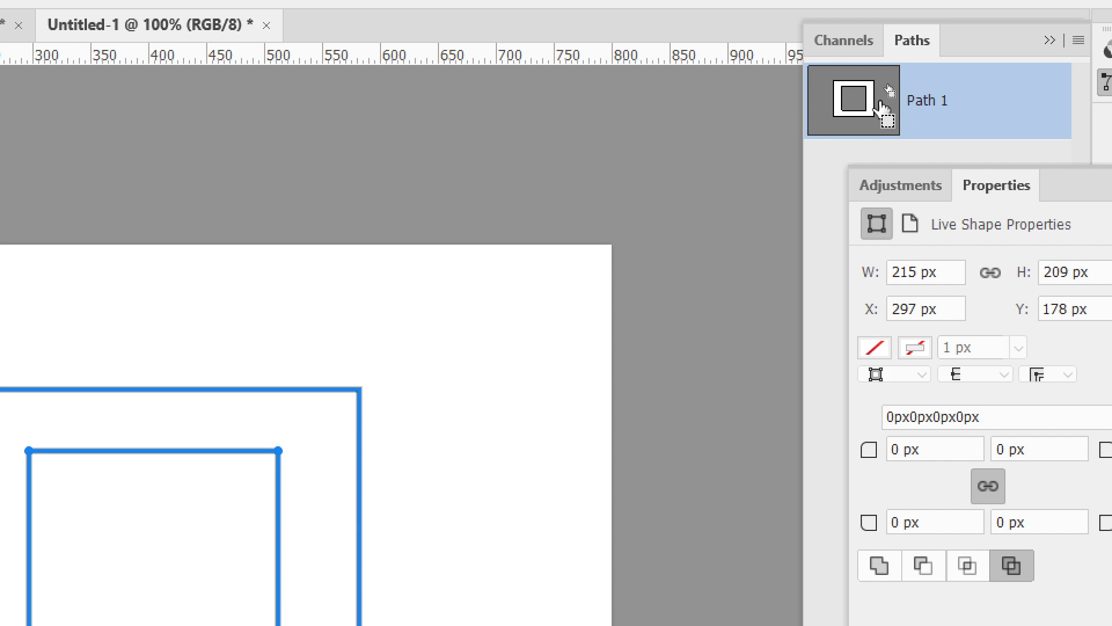
key(ctrl+z)
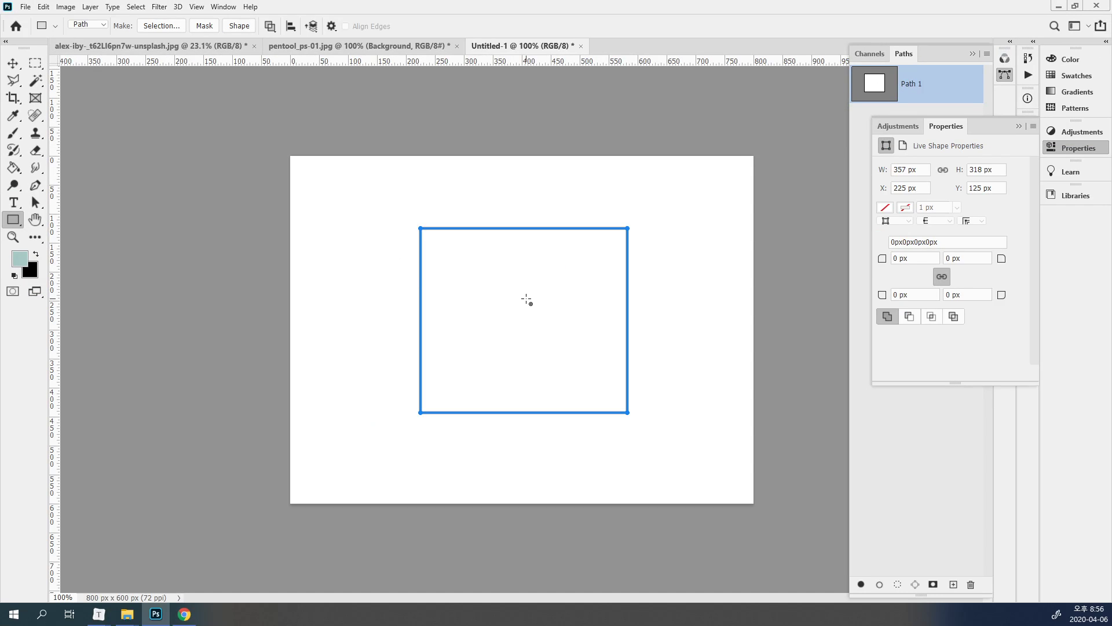
- Draw three nested rectangles of about 247 × 251, 148 × 150 and 95 × 93 px inside Path 1's outer rectangle, excluding overlaps
drag(453, 247, 598, 393)
click(954, 316)
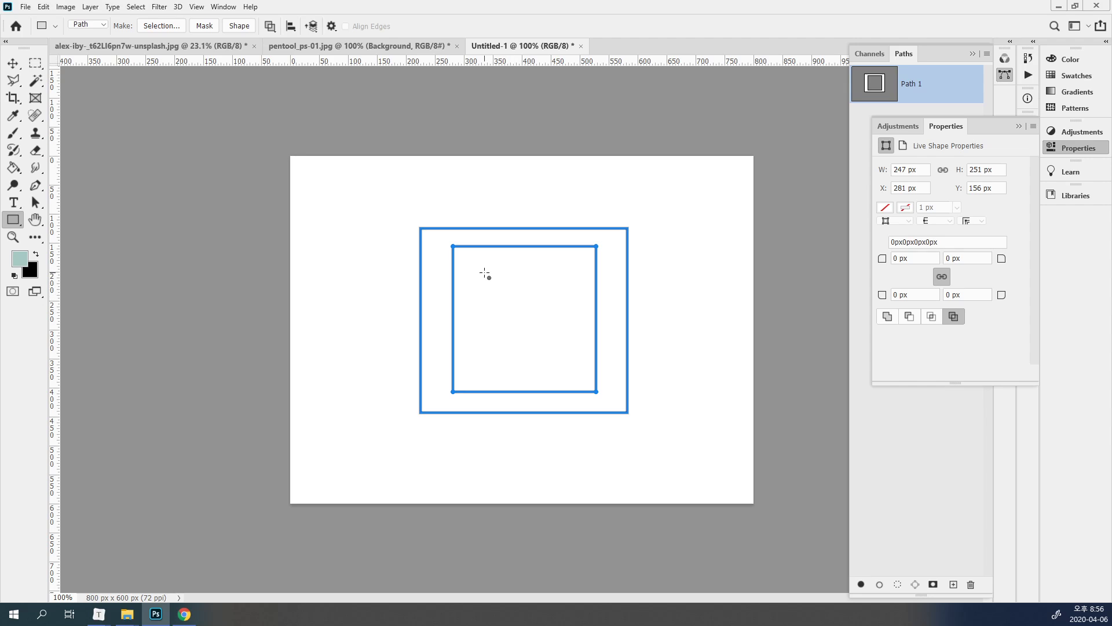
drag(485, 273, 570, 360)
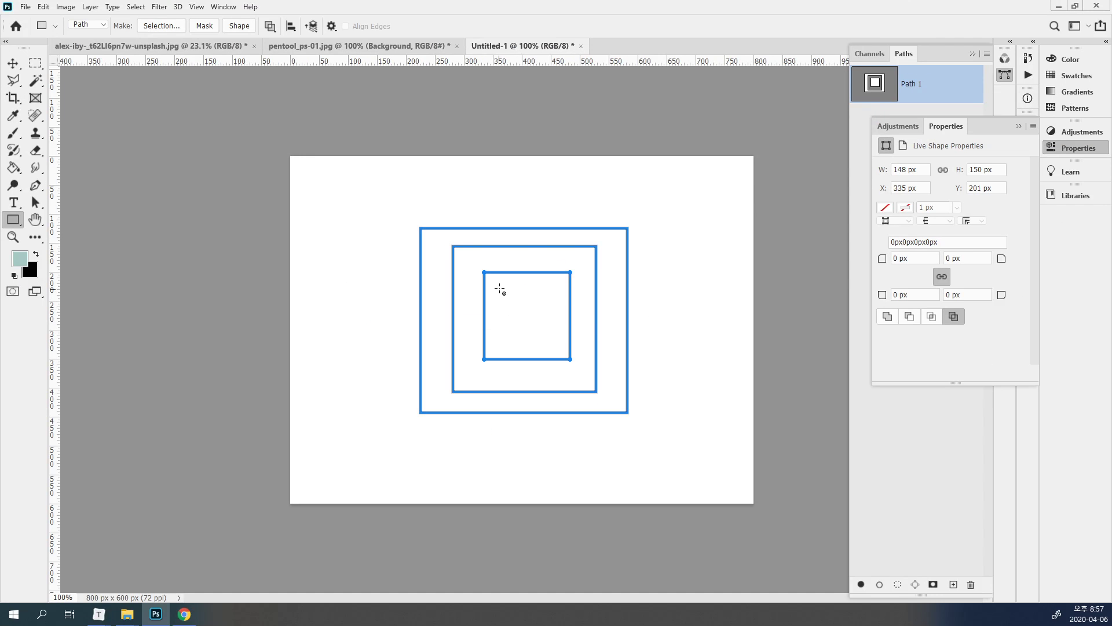
drag(500, 288, 556, 341)
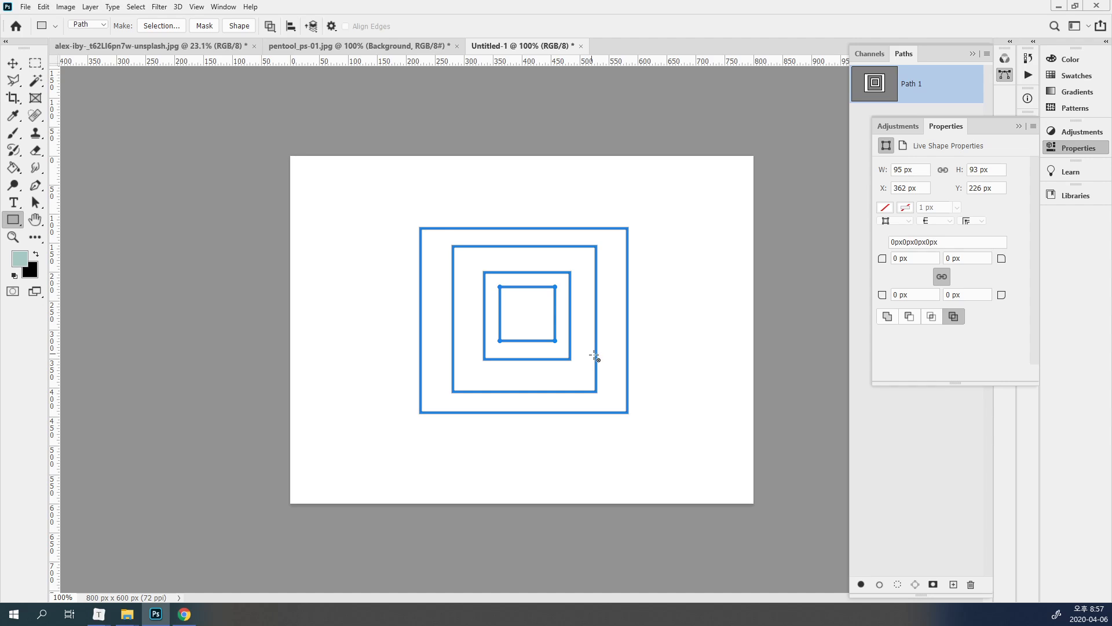
- Try a thin horizontal rectangle about 694 × 44 px across the nested rectangles and undo it
drag(312, 289, 714, 314)
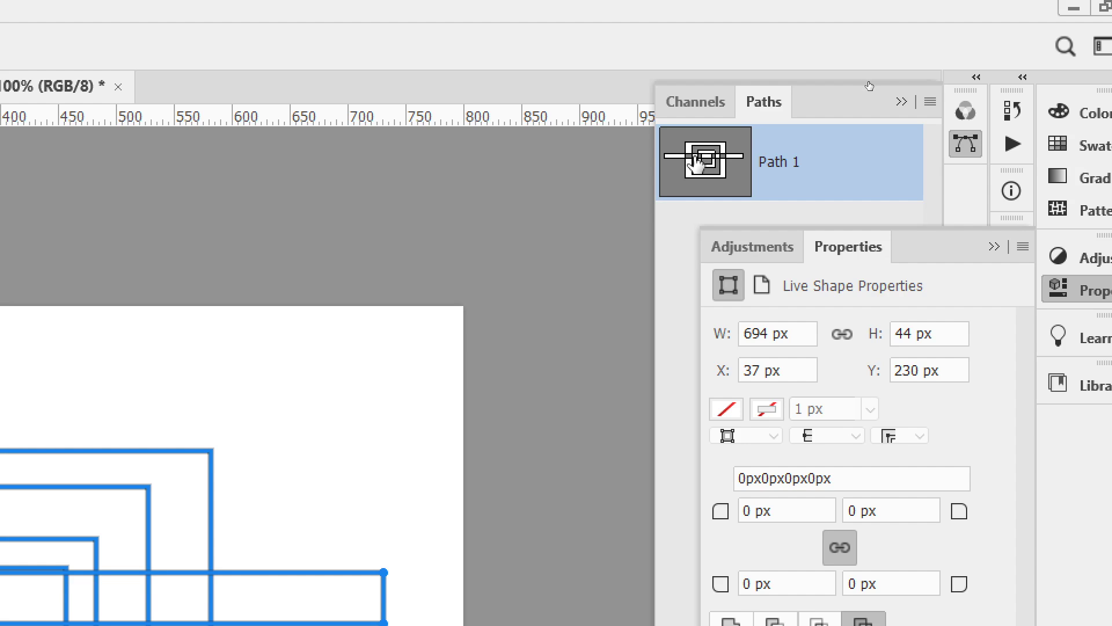
drag(749, 164, 708, 237)
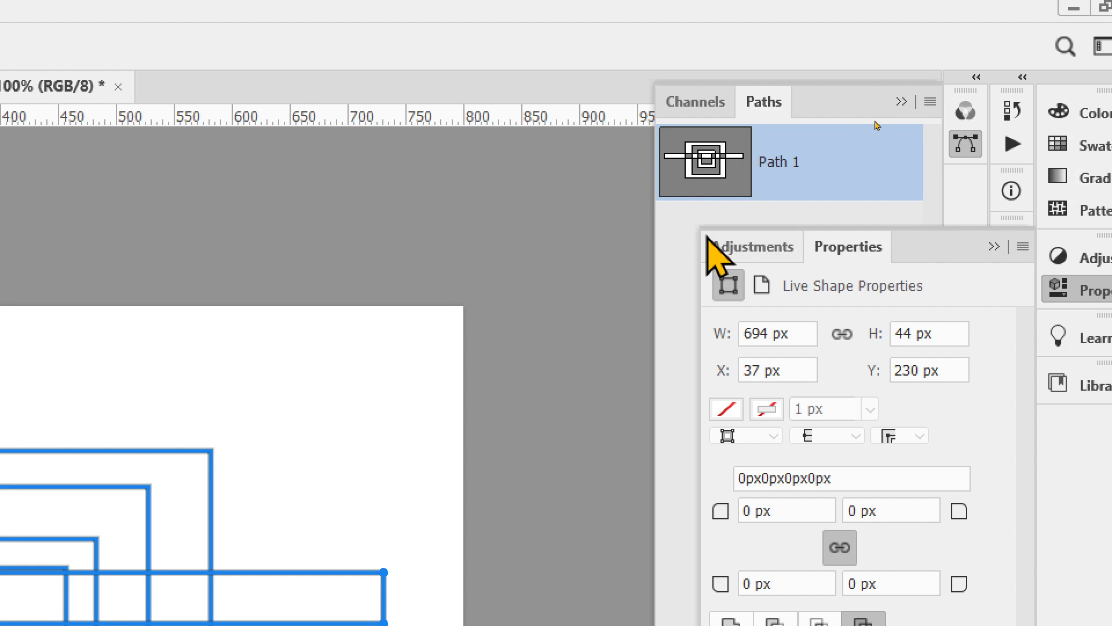
key(ctrl+z)
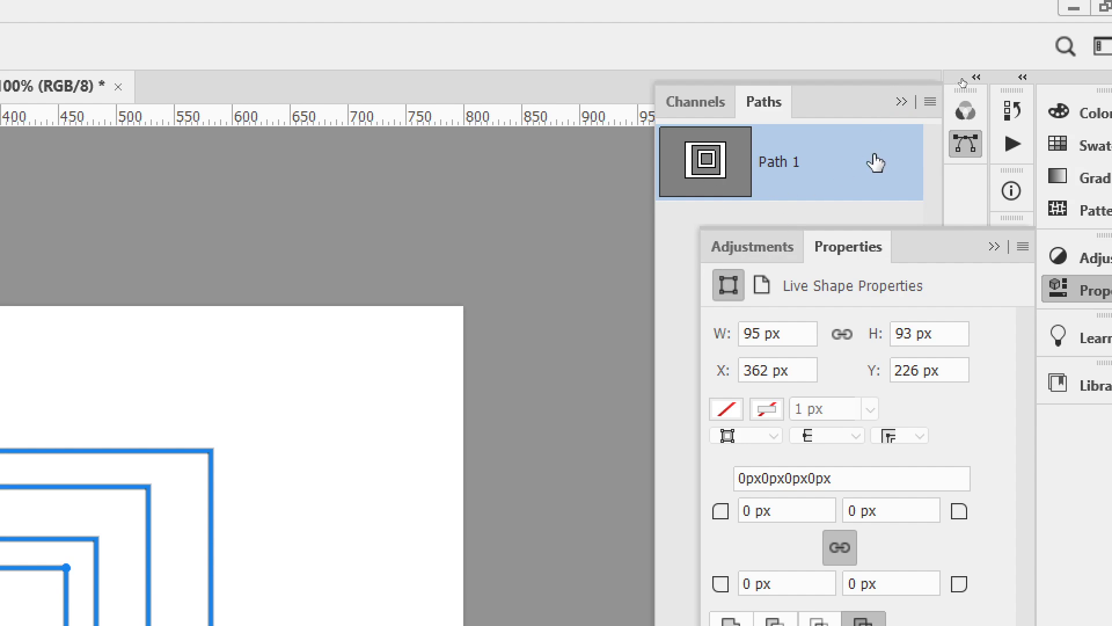
- Try the small and medium thumbnail sizes in the Paths panel options and confirm with the largest size selected
click(930, 102)
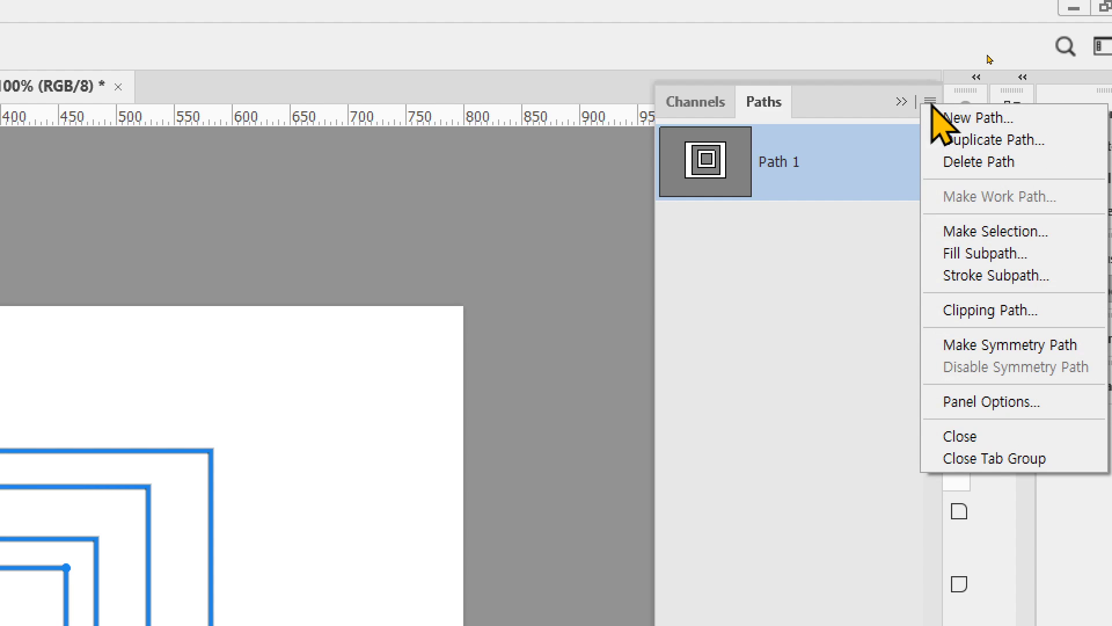
click(930, 102)
click(930, 102)
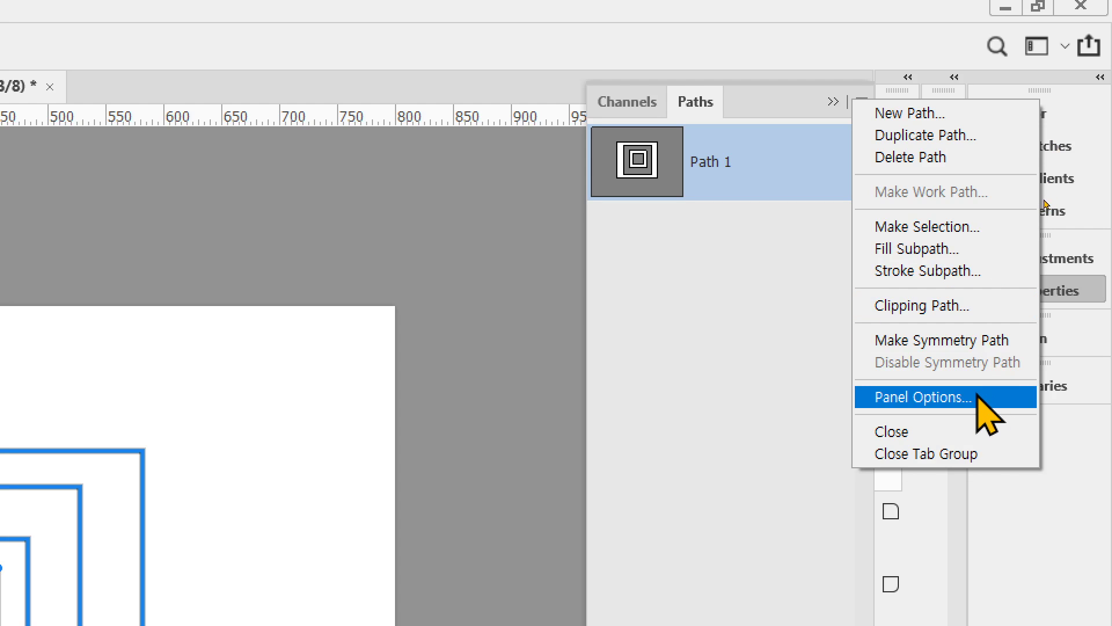
click(978, 397)
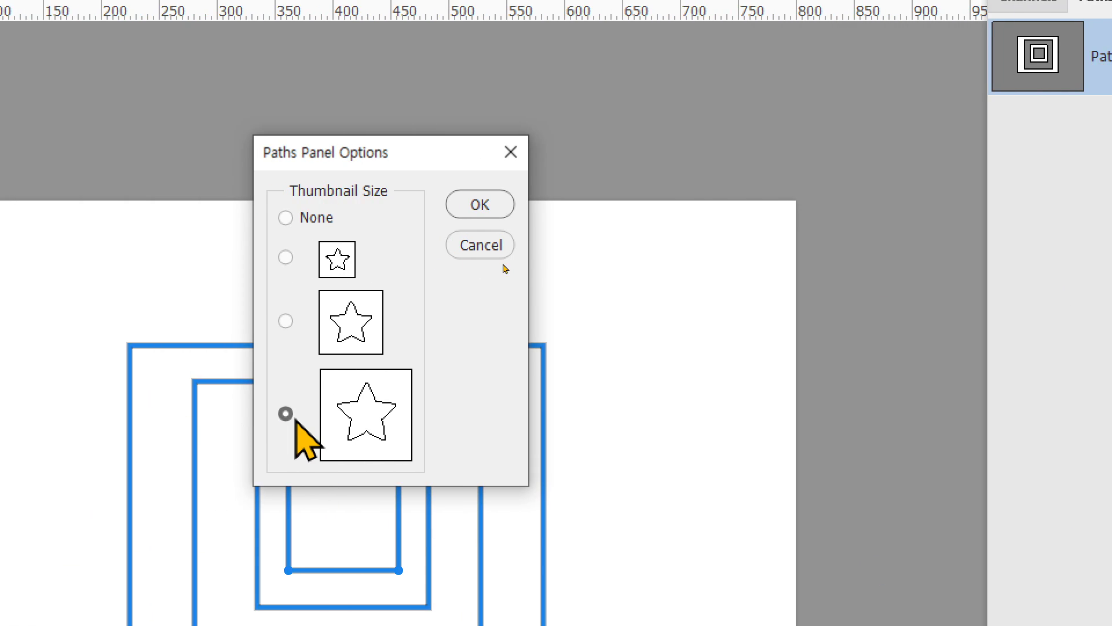
click(286, 321)
click(286, 257)
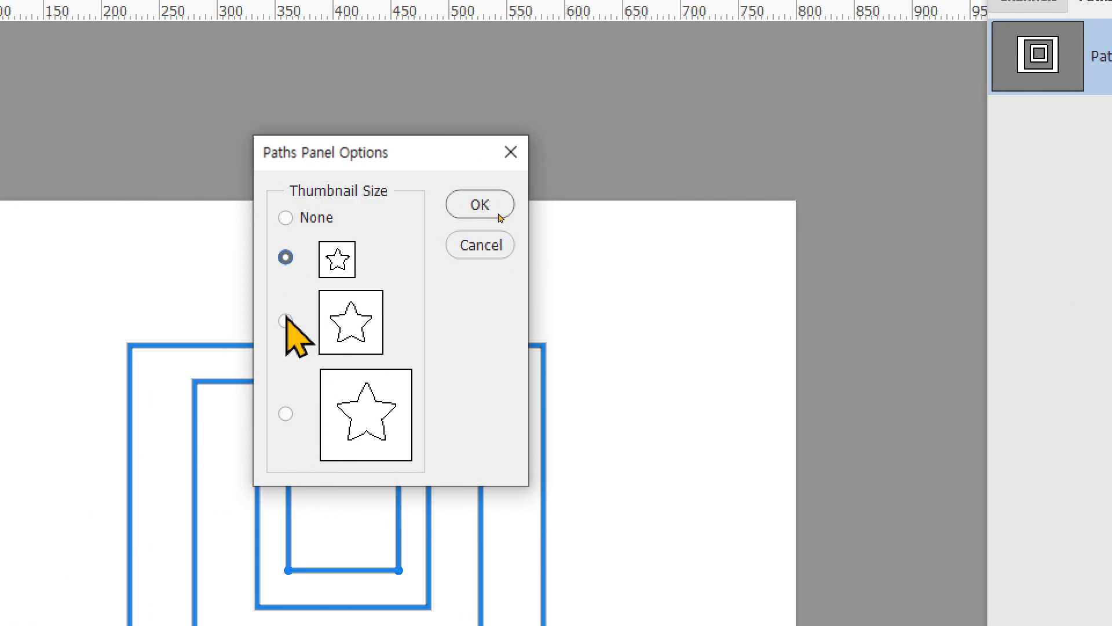
click(286, 320)
click(289, 429)
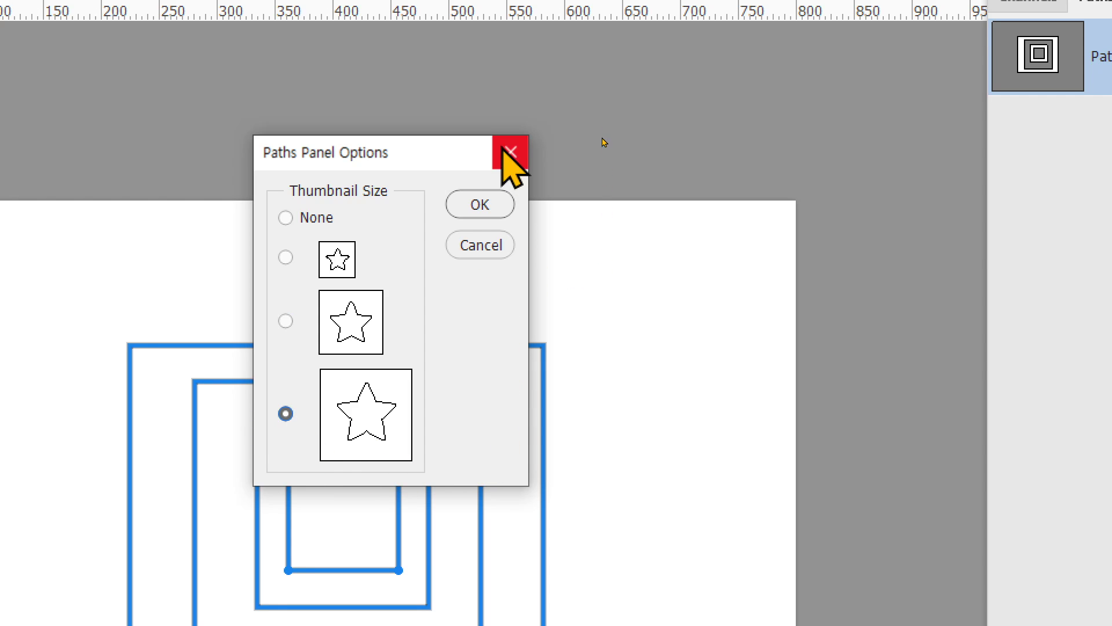
click(479, 206)
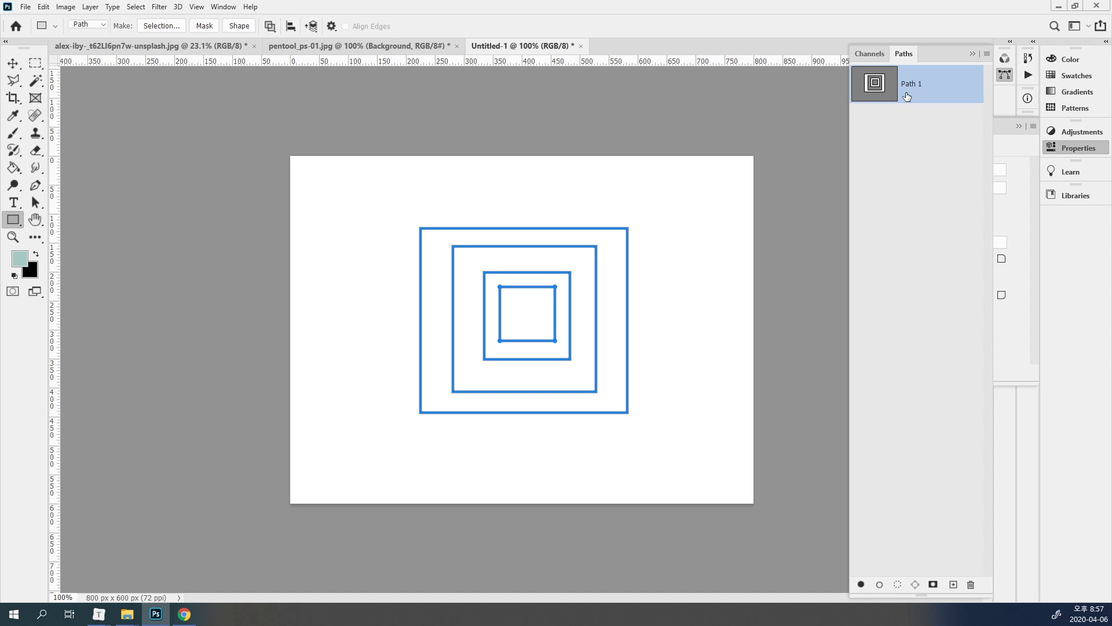
- Delete Path 1 and keep the Rectangle tool in Path mode
drag(907, 96, 972, 584)
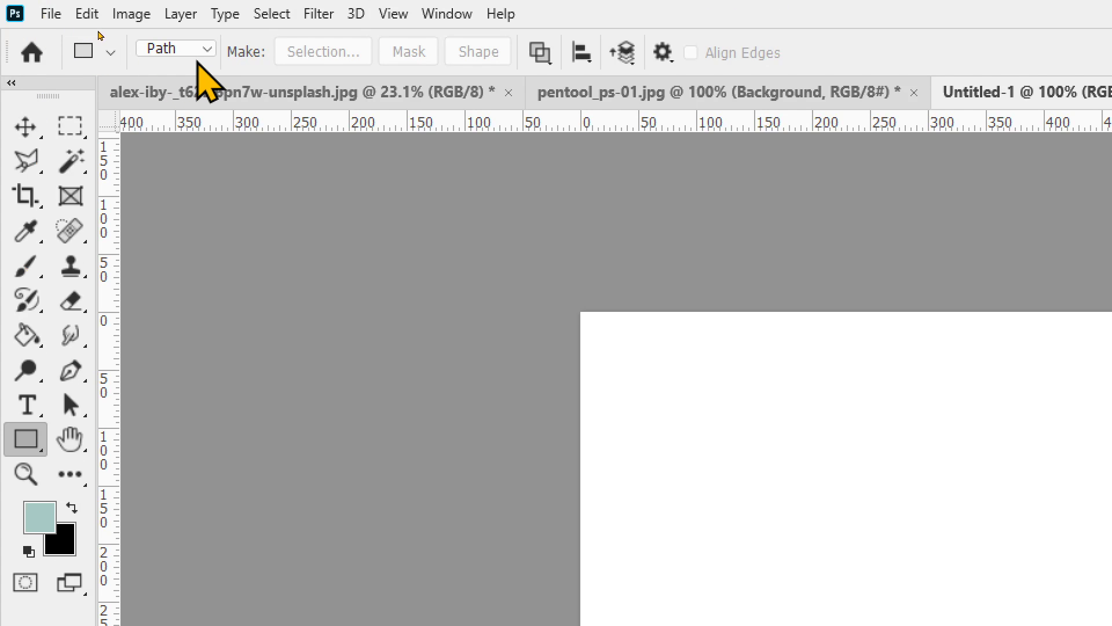
click(200, 49)
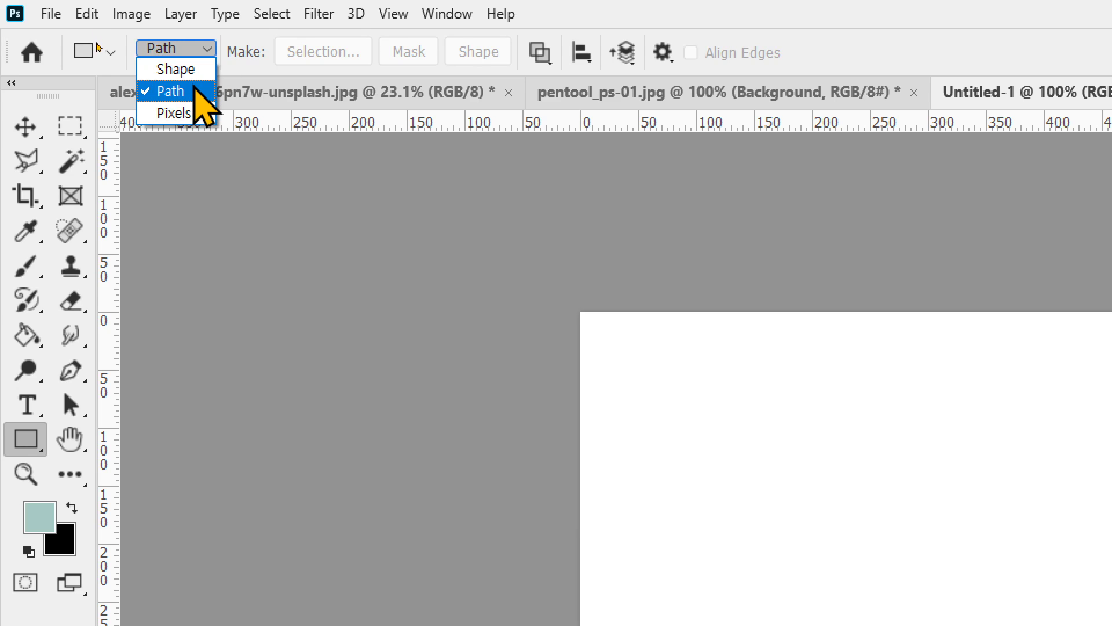
click(196, 90)
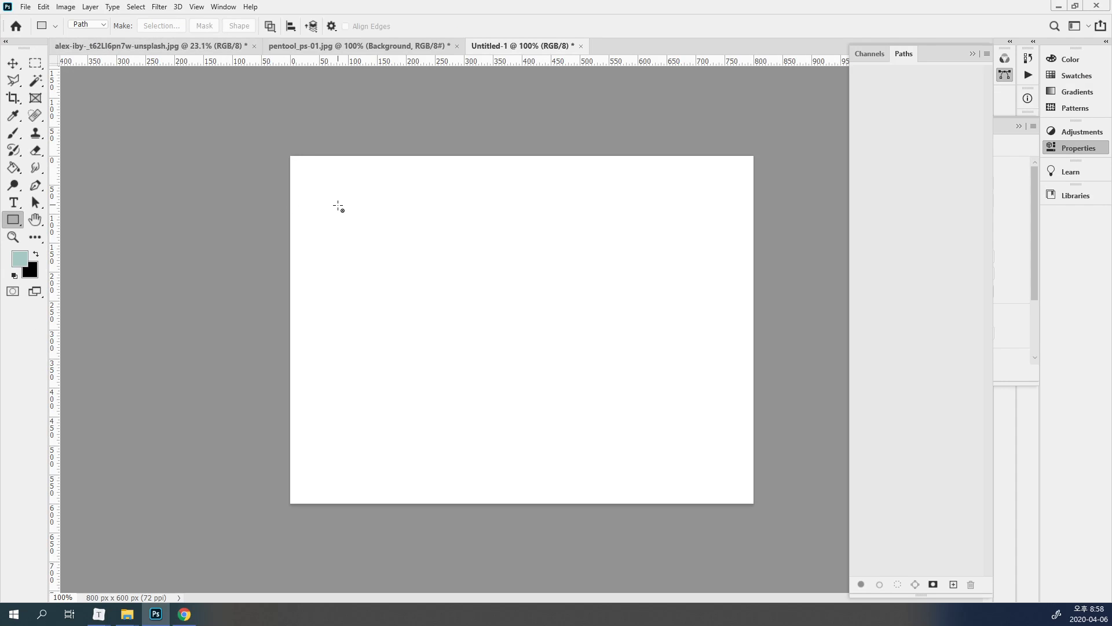
- Draw three nested rectangle paths of about 645 × 480, 530 × 370 and 400 × 250 px with Exclude Overlapping Shapes
drag(338, 187, 712, 464)
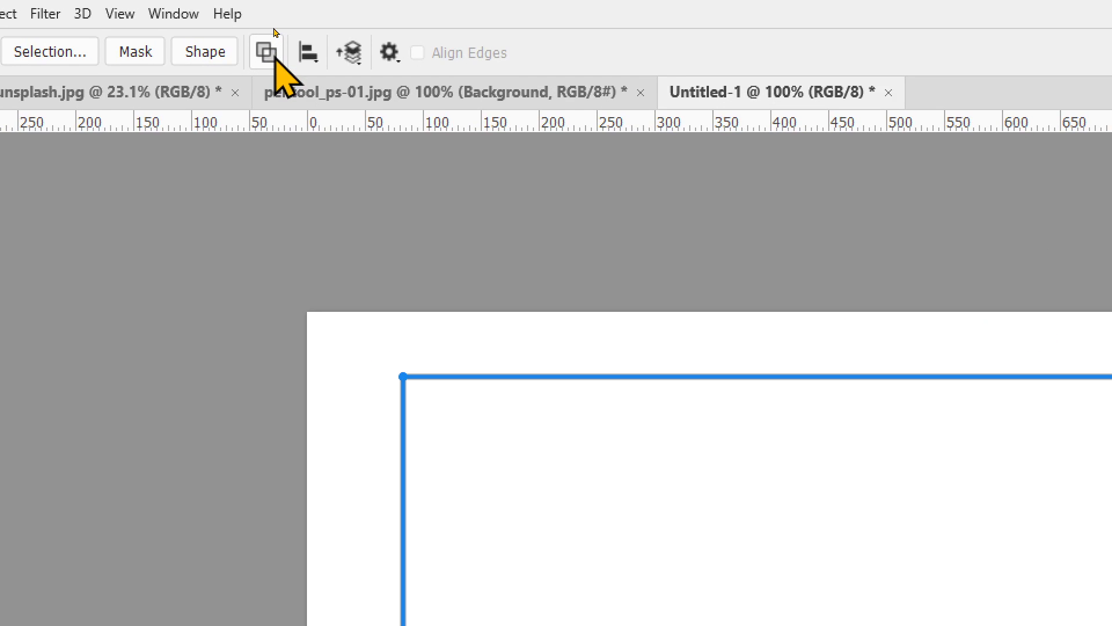
click(276, 58)
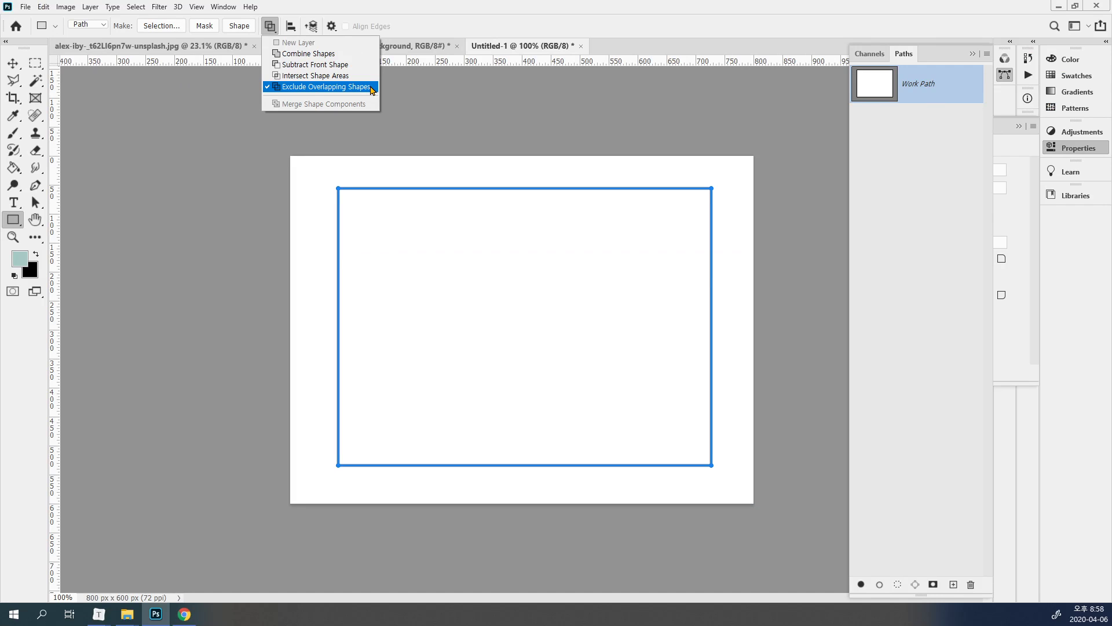
click(371, 90)
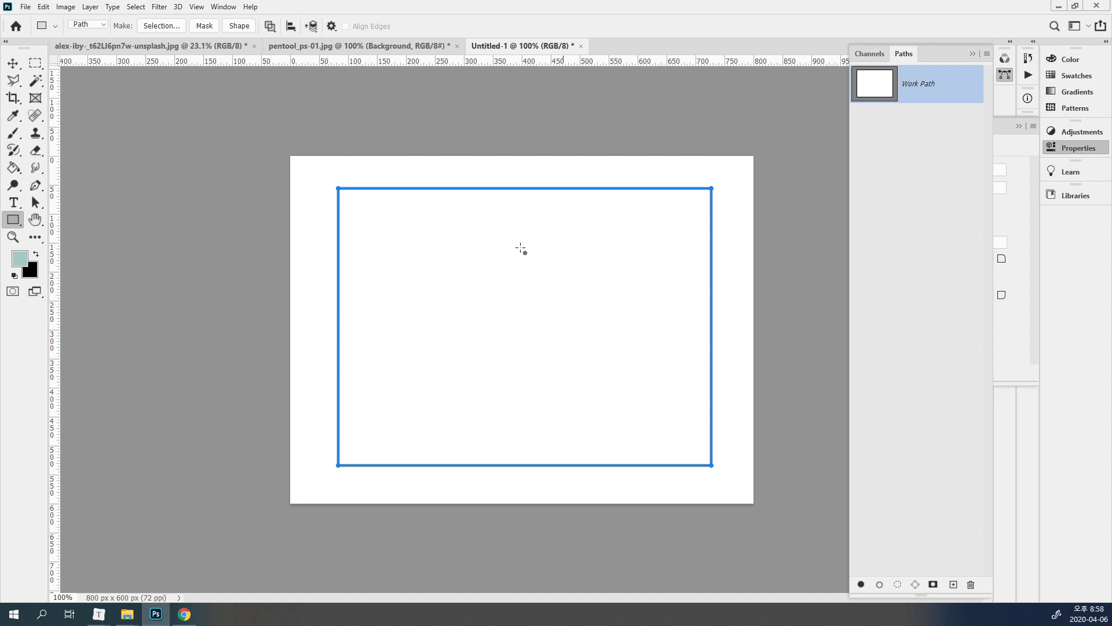
drag(374, 220, 681, 433)
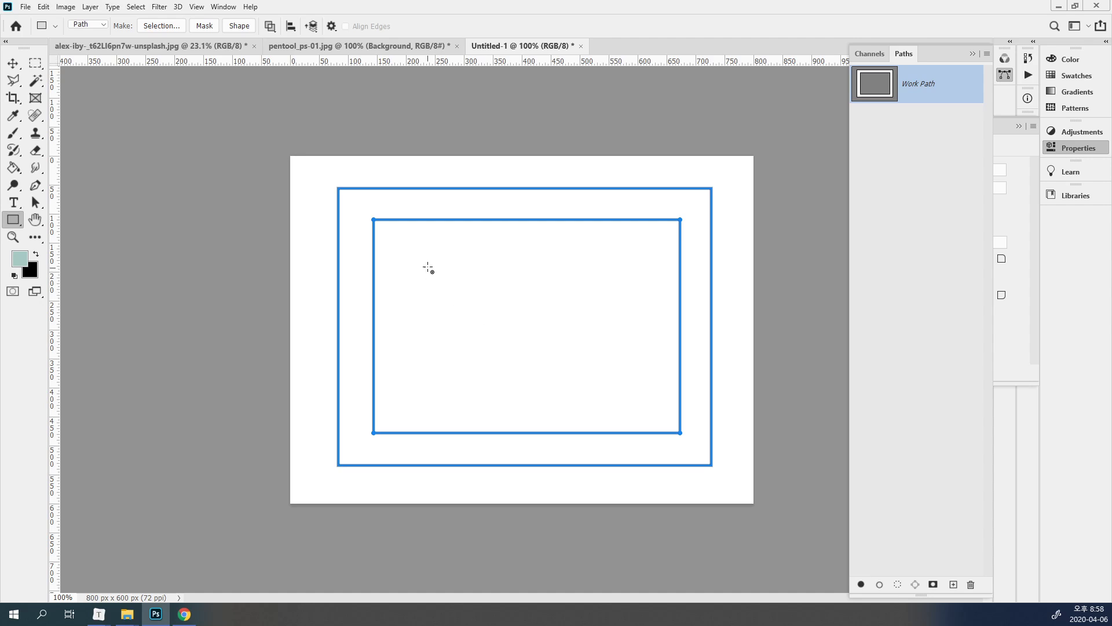
drag(417, 249, 649, 394)
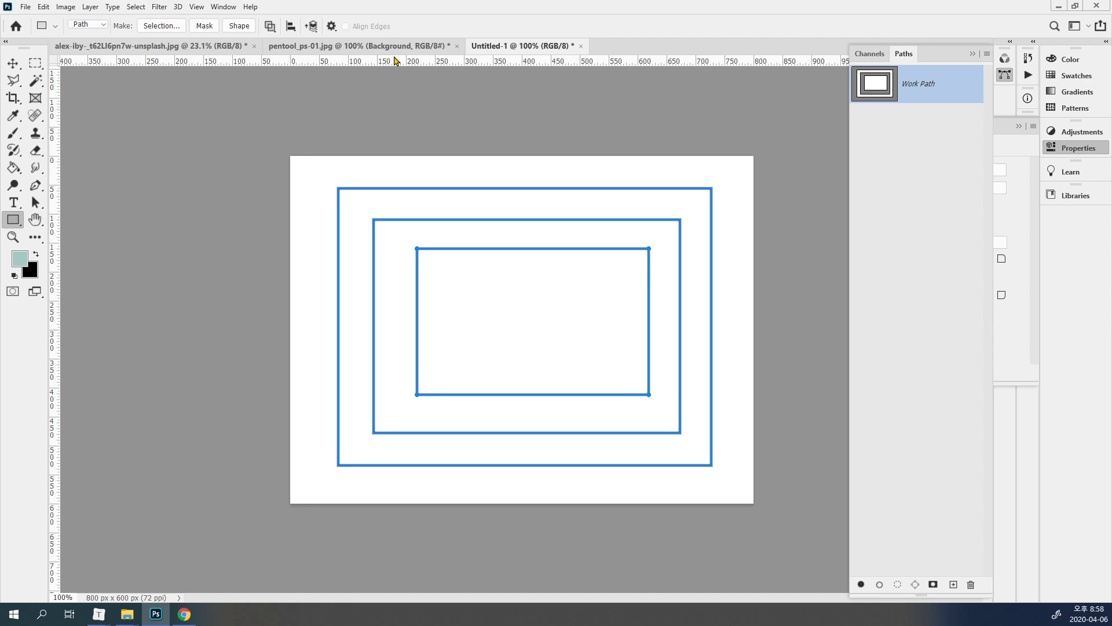
- Save the nested rectangles' work path as Path 1 and deselect it
click(270, 25)
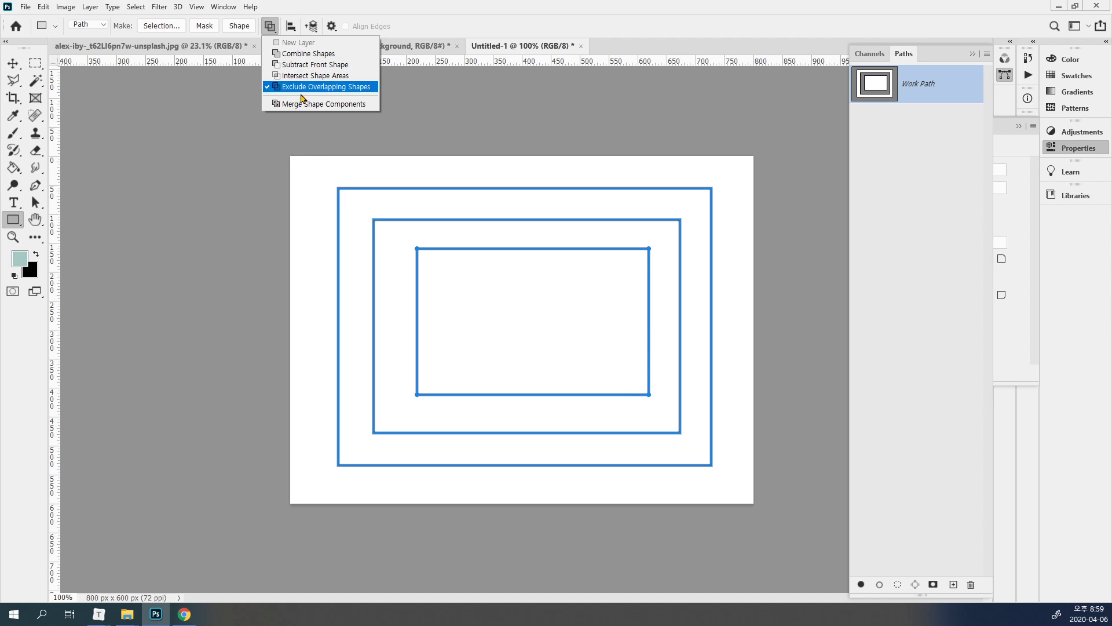
click(307, 64)
double_click(922, 88)
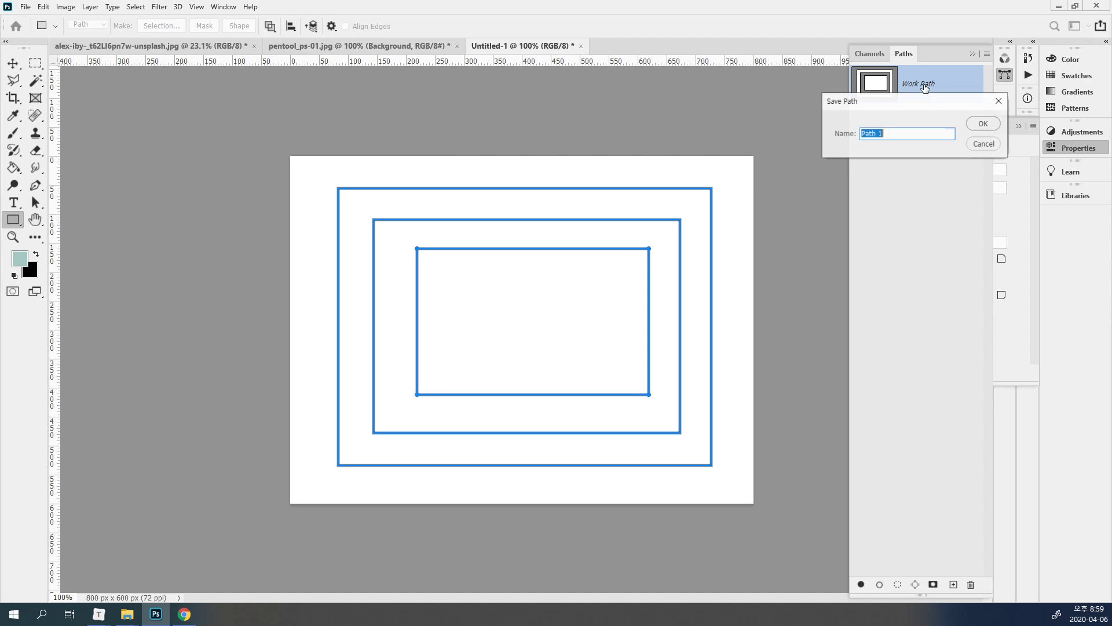
key(Return)
click(899, 138)
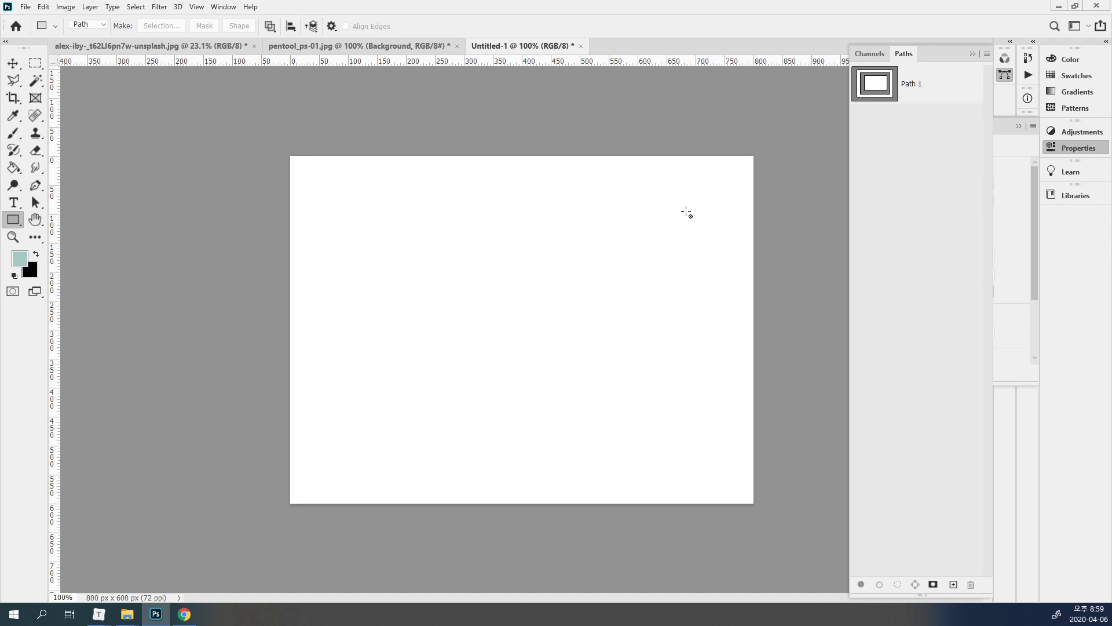
- Draw two partly overlapping rectangle paths of about 345 × 290 and 370 × 305 px with Combine Shapes
click(270, 27)
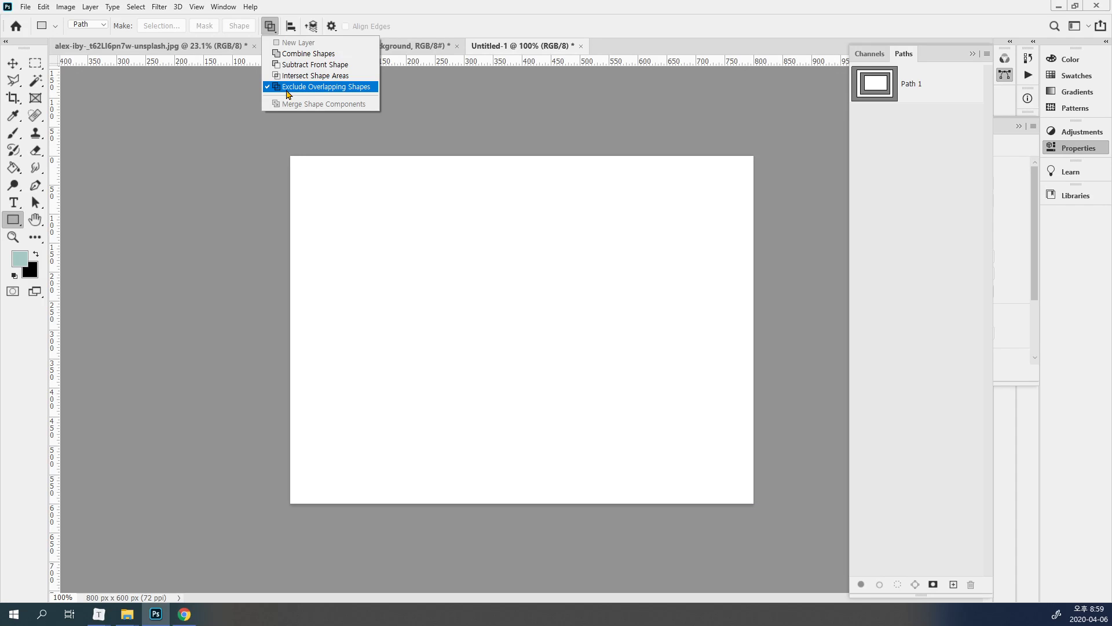
click(293, 53)
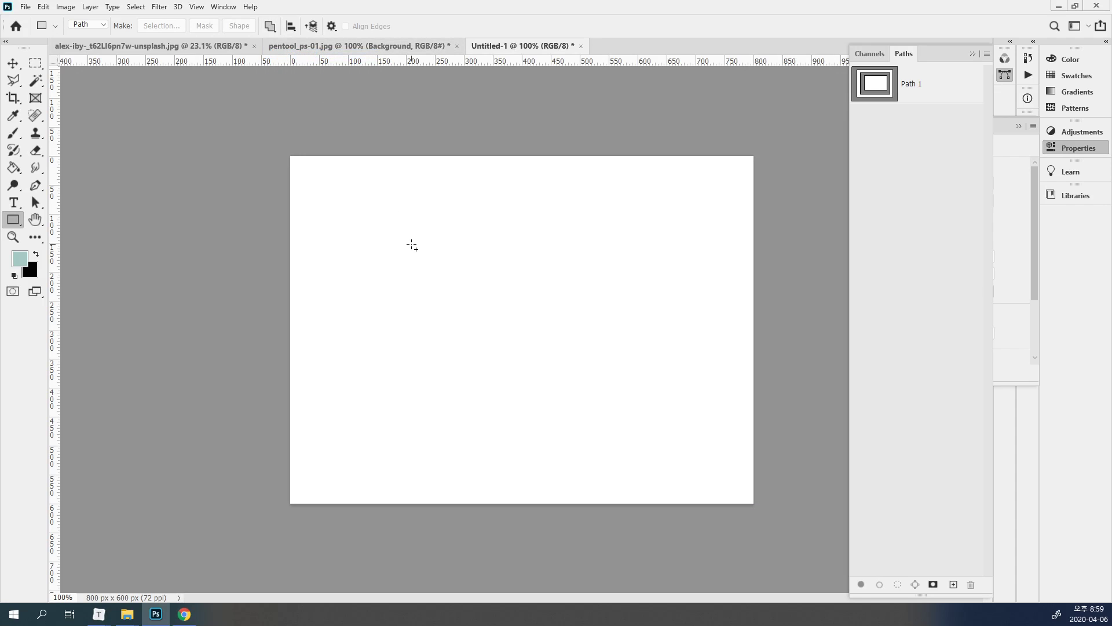
drag(365, 207, 566, 375)
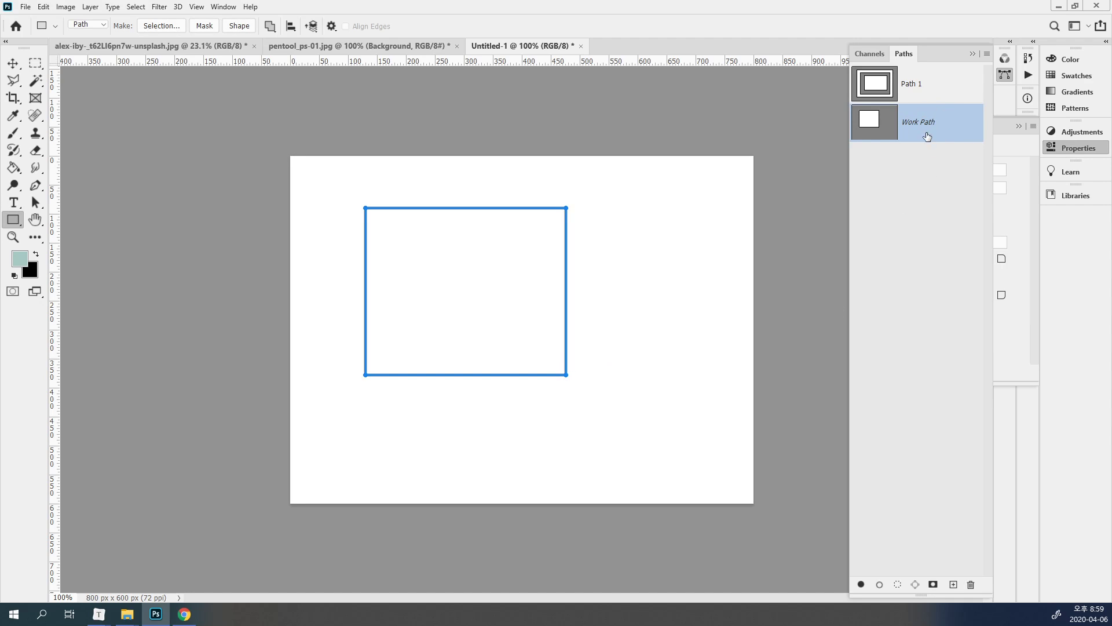
drag(471, 284, 684, 458)
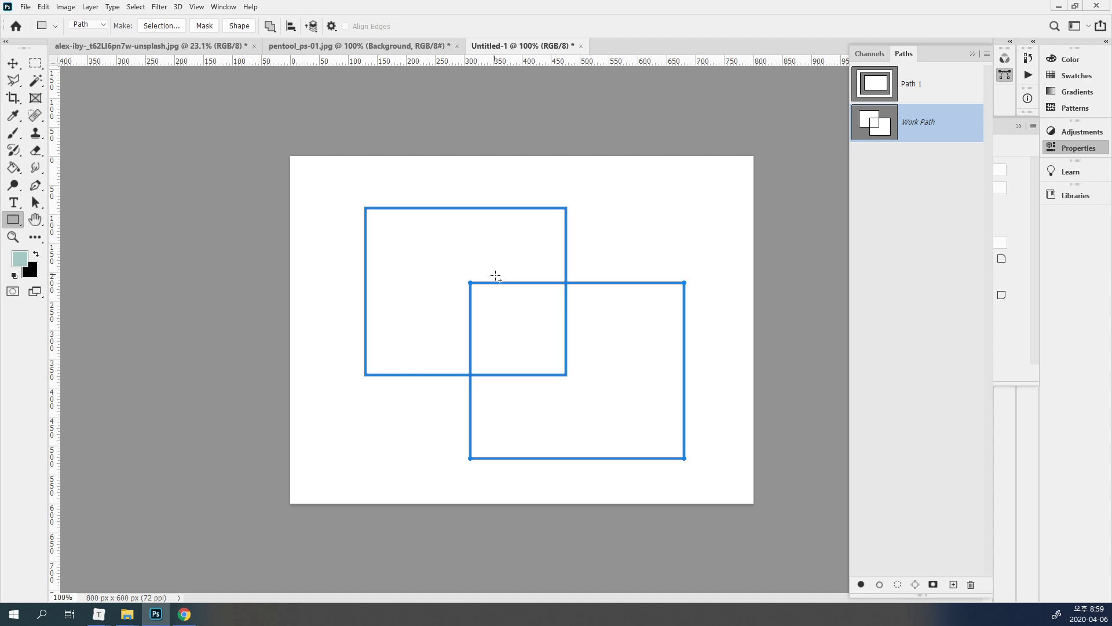
drag(871, 128, 907, 147)
- Make a shape layer from the two-rectangle work path, then show the Layers panel beside the canvas and narrow it
click(238, 26)
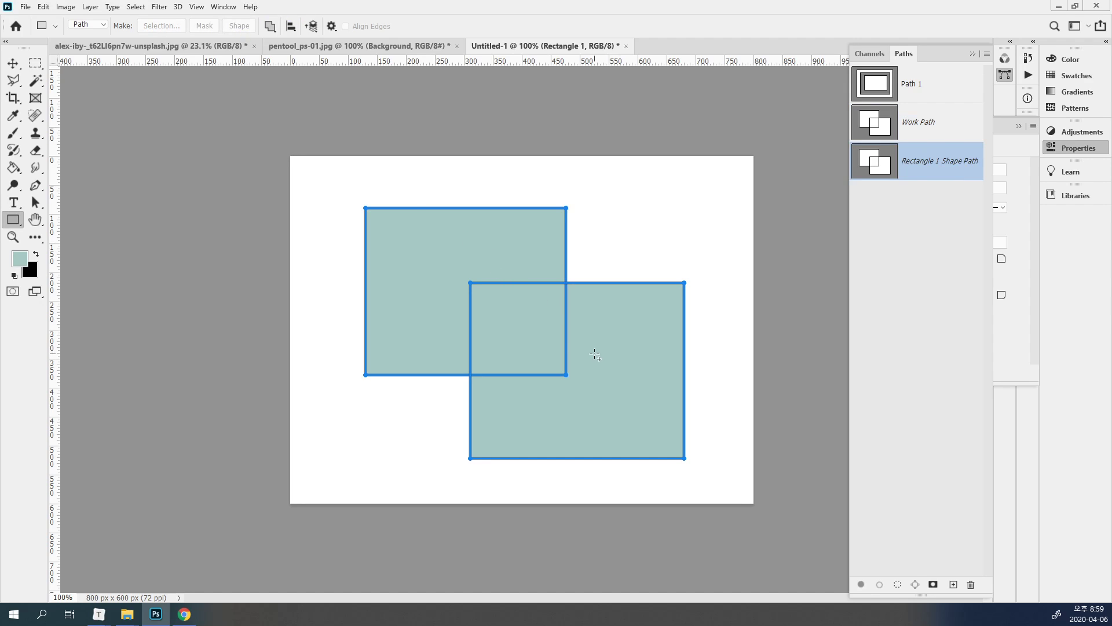
click(1004, 74)
click(1063, 146)
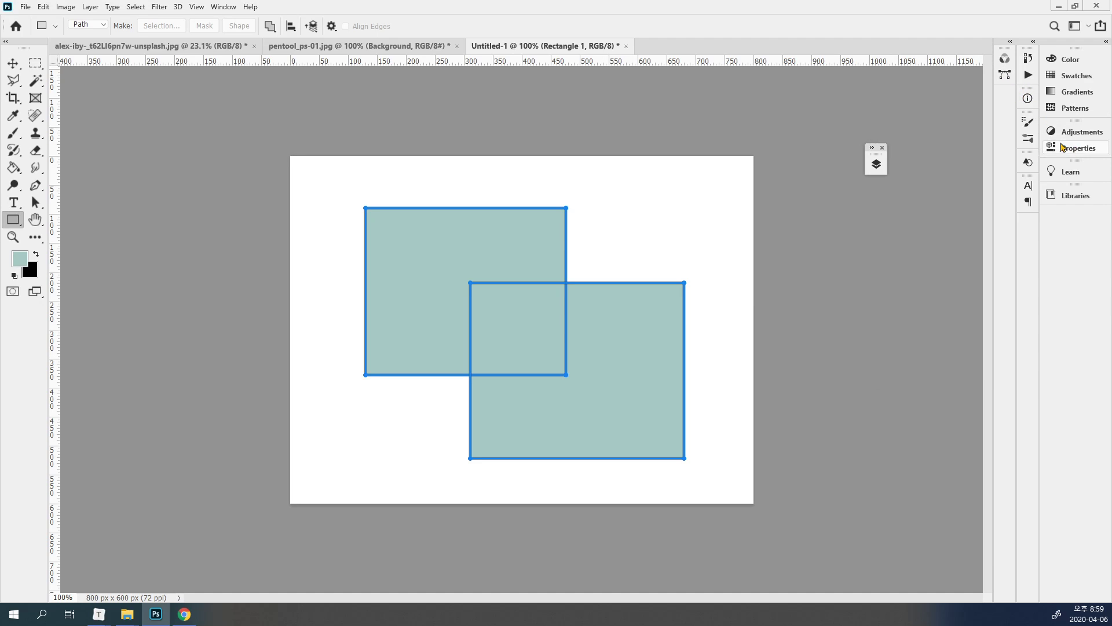
click(876, 164)
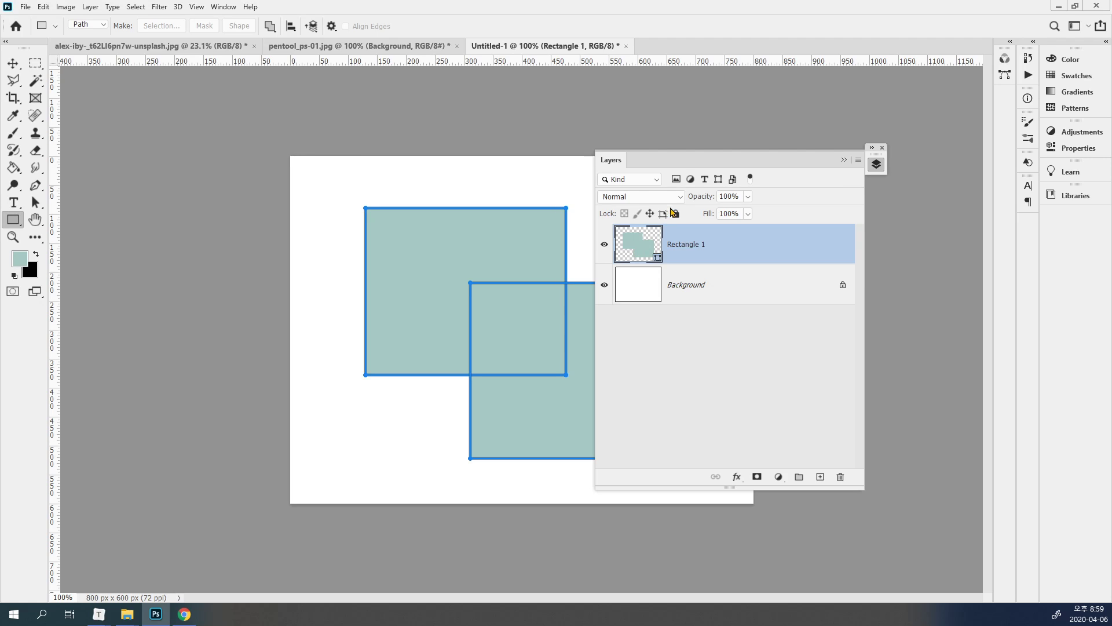
click(871, 151)
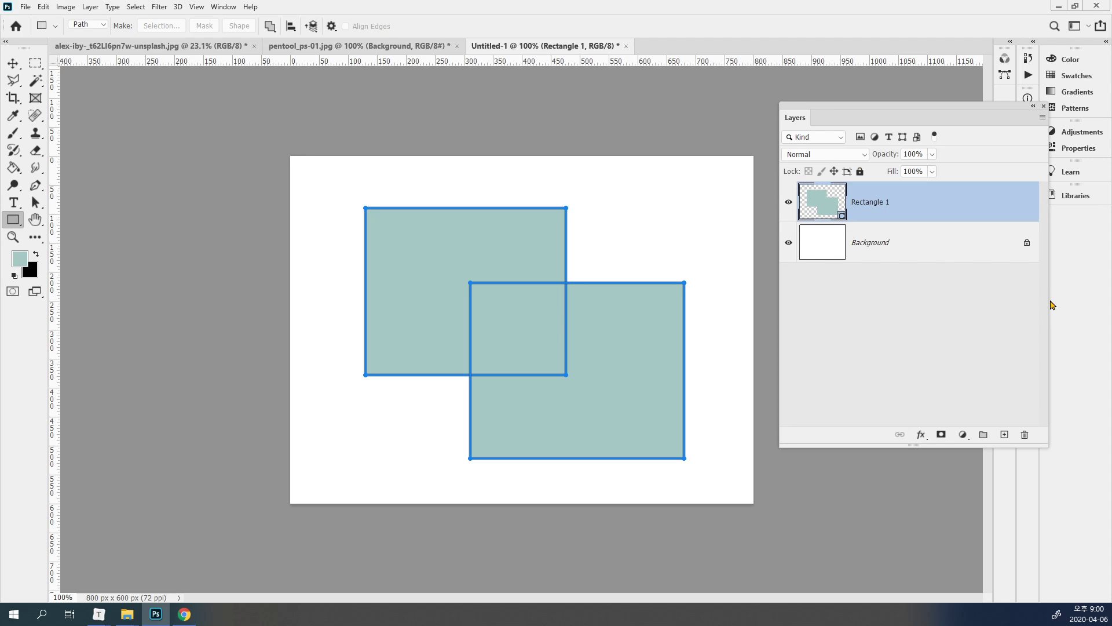
drag(1048, 304, 914, 304)
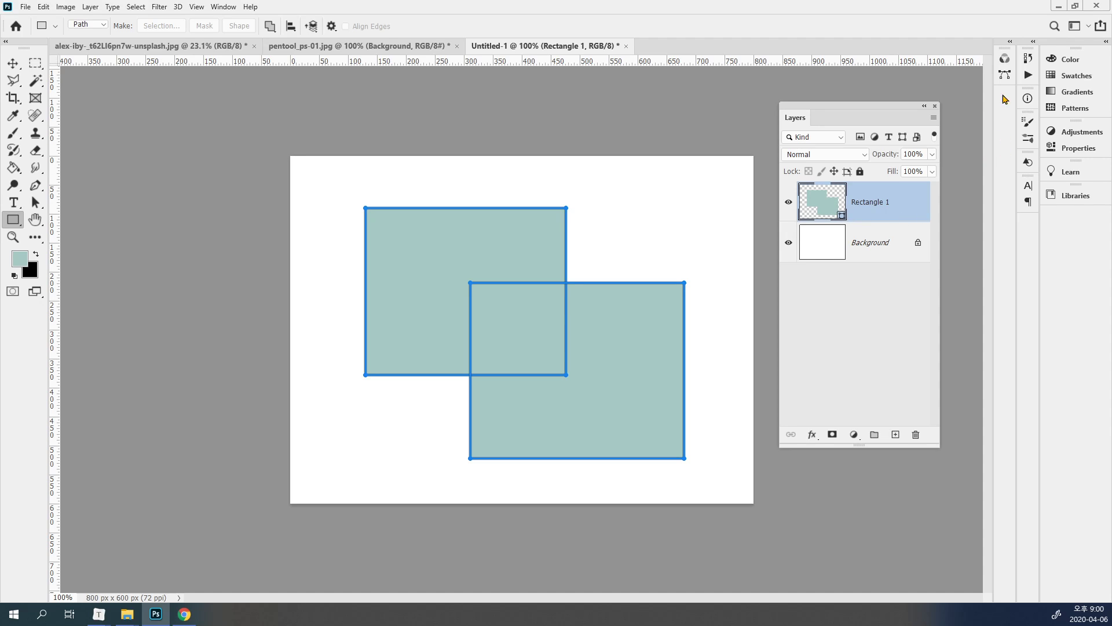
- Save the two overlapping rectangles' work path as Path 2
click(1004, 74)
click(921, 237)
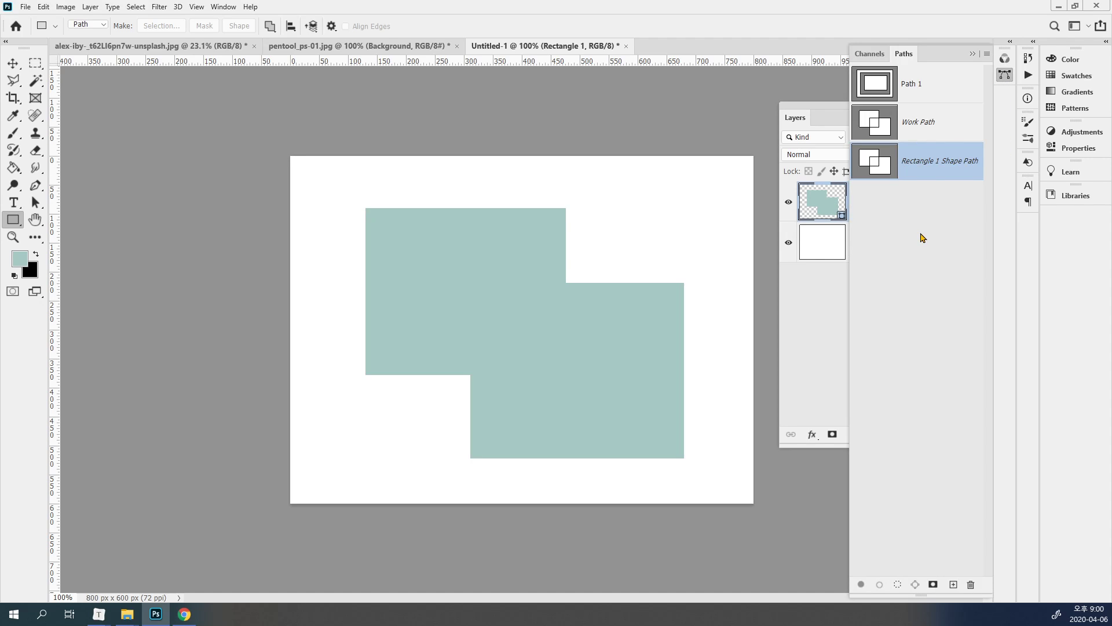
click(929, 130)
double_click(927, 125)
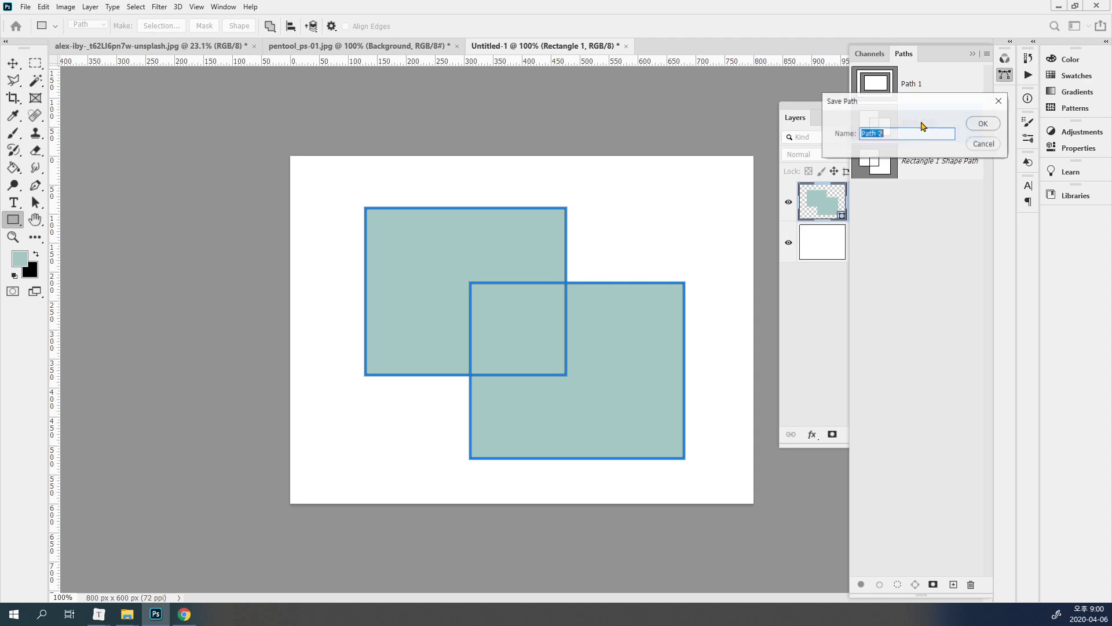
key(Return)
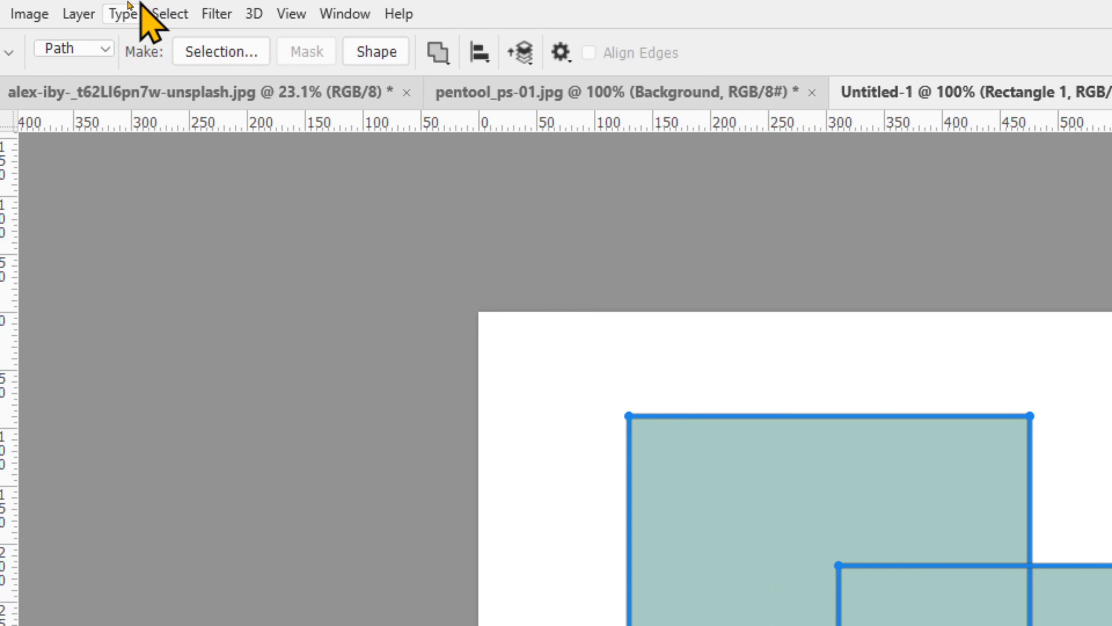
- Merge the shape components of Path 2 and accept turning the live shapes into a regular path
click(440, 52)
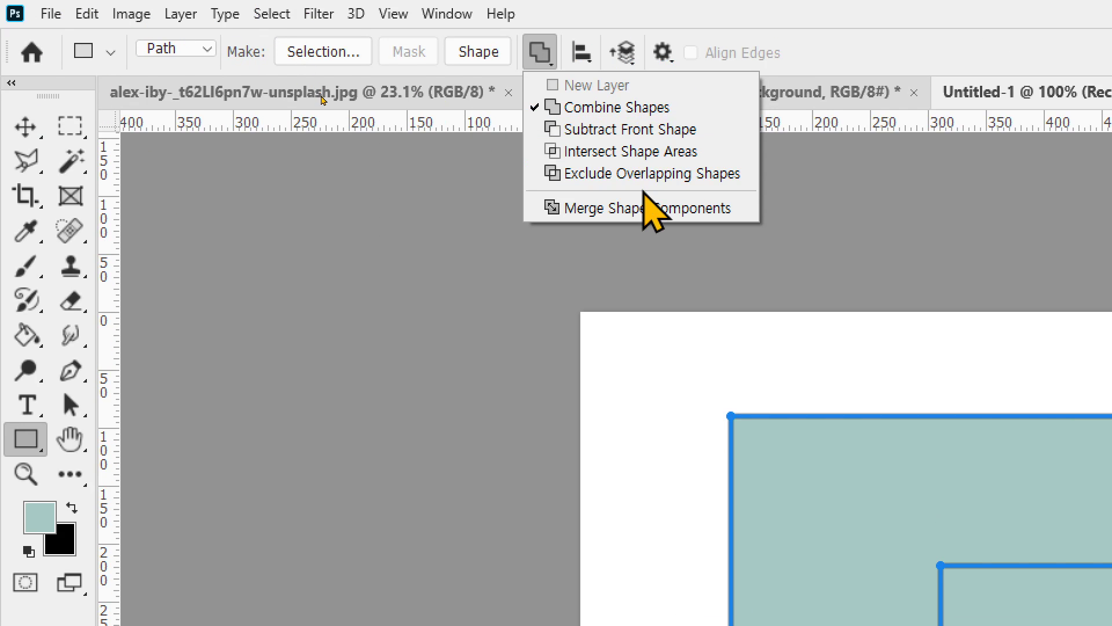
click(645, 208)
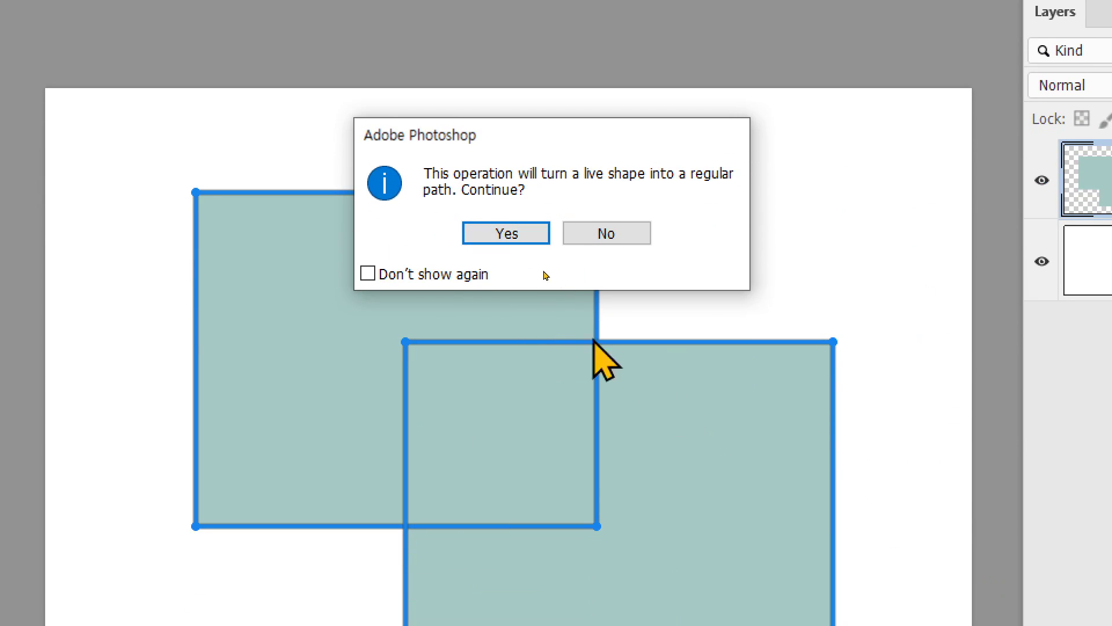
click(528, 233)
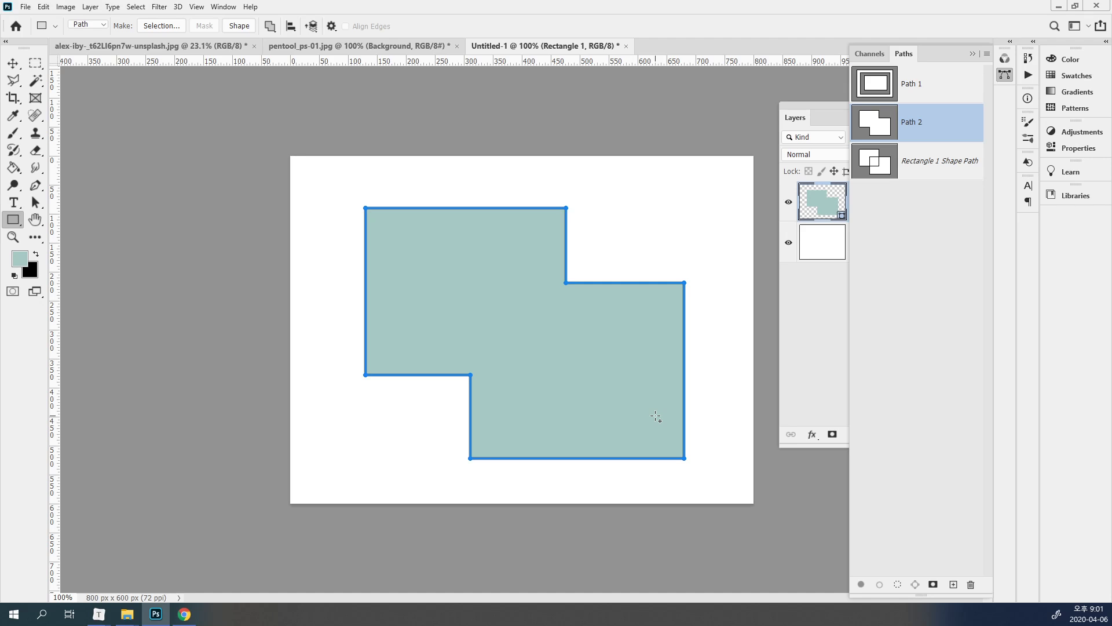
- Deselect and reselect Path 2 to examine its merged outline, and bring up the available path operations
click(931, 236)
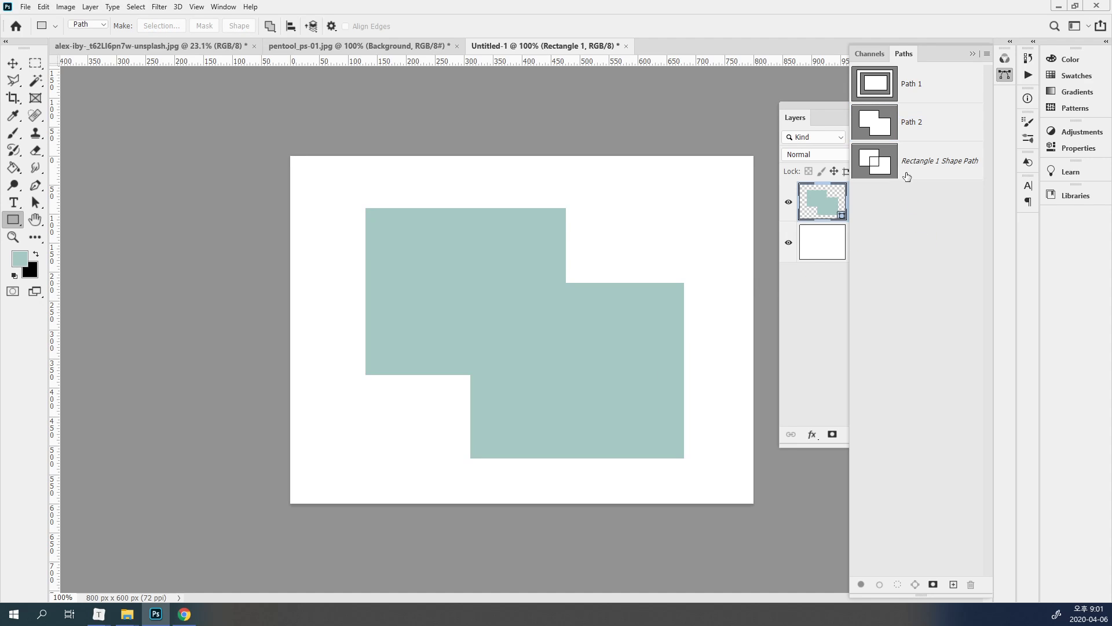
click(923, 133)
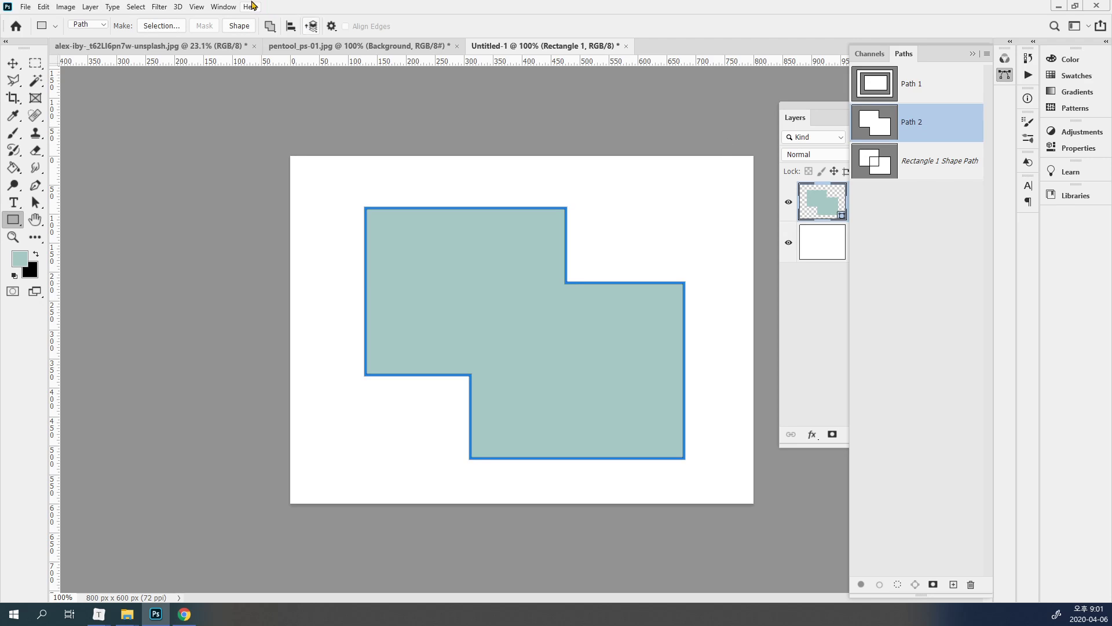
click(270, 25)
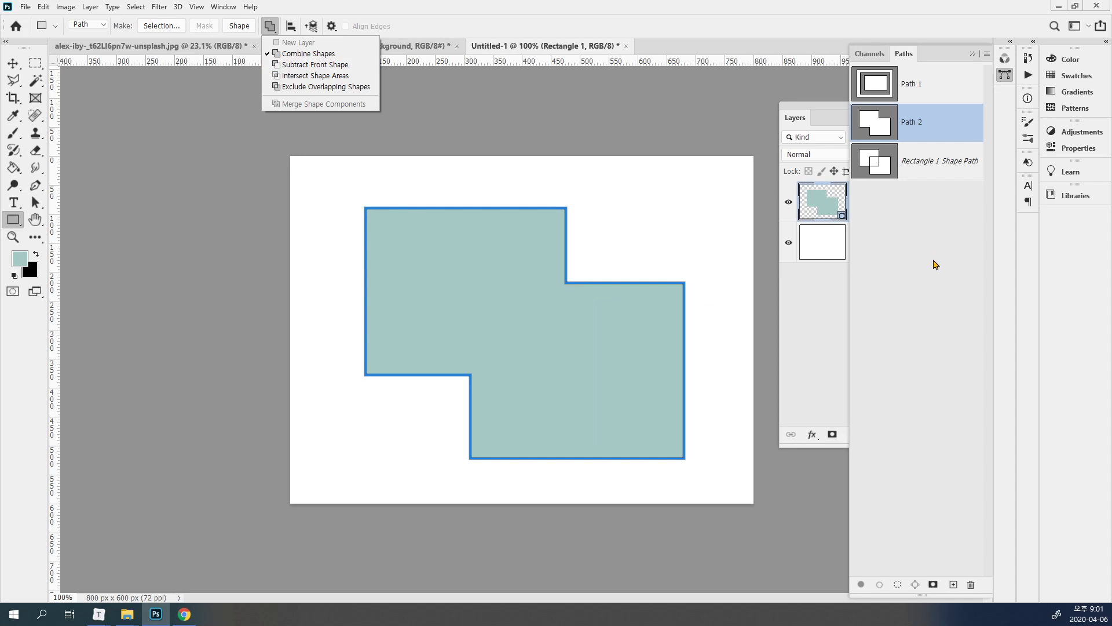
- Deselect Path 2, look over the path operations, and hide the Rectangle 1 layer
key(Escape)
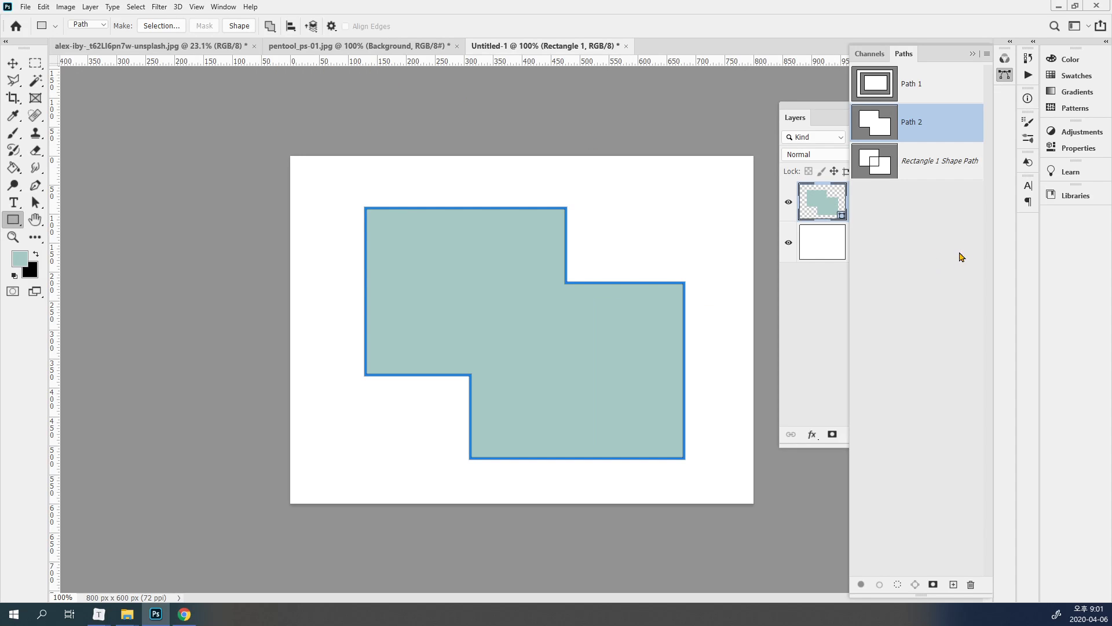
click(960, 251)
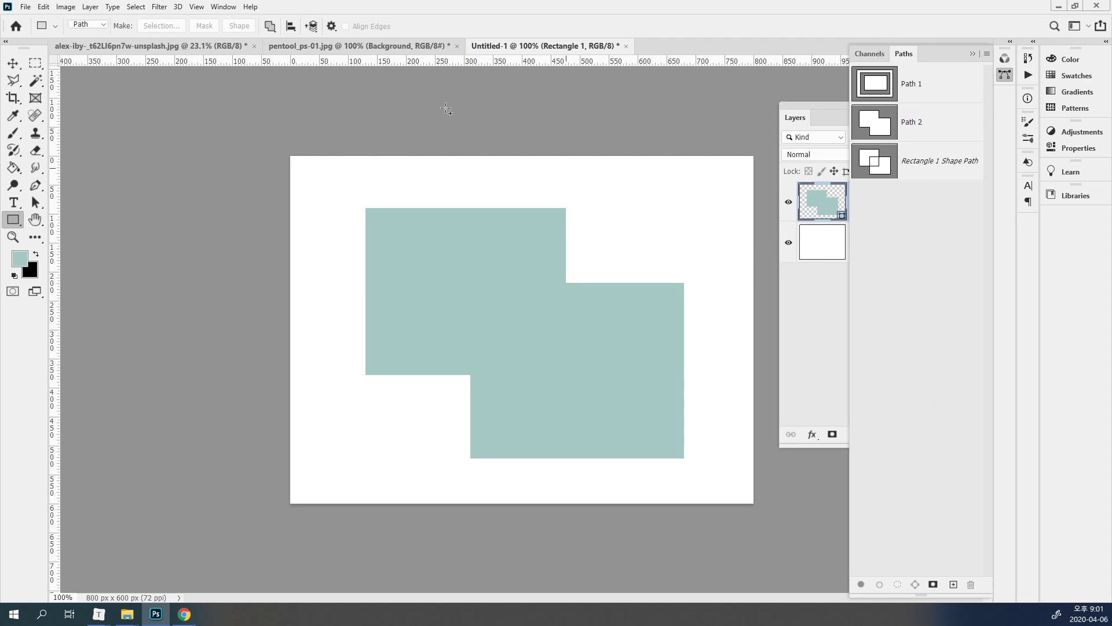
click(269, 26)
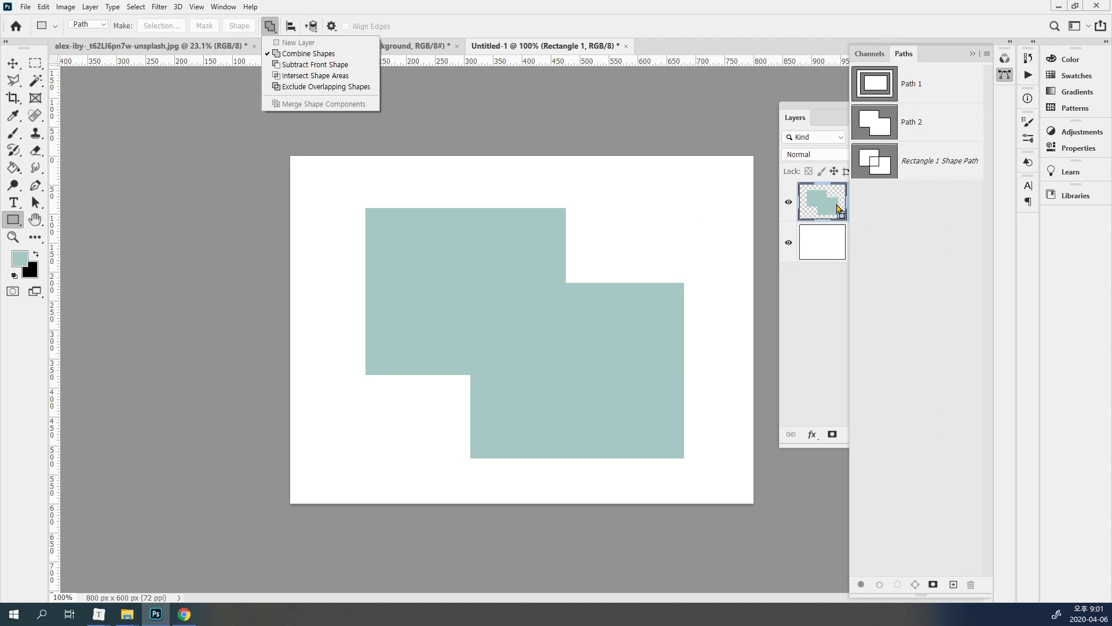
click(795, 196)
click(789, 202)
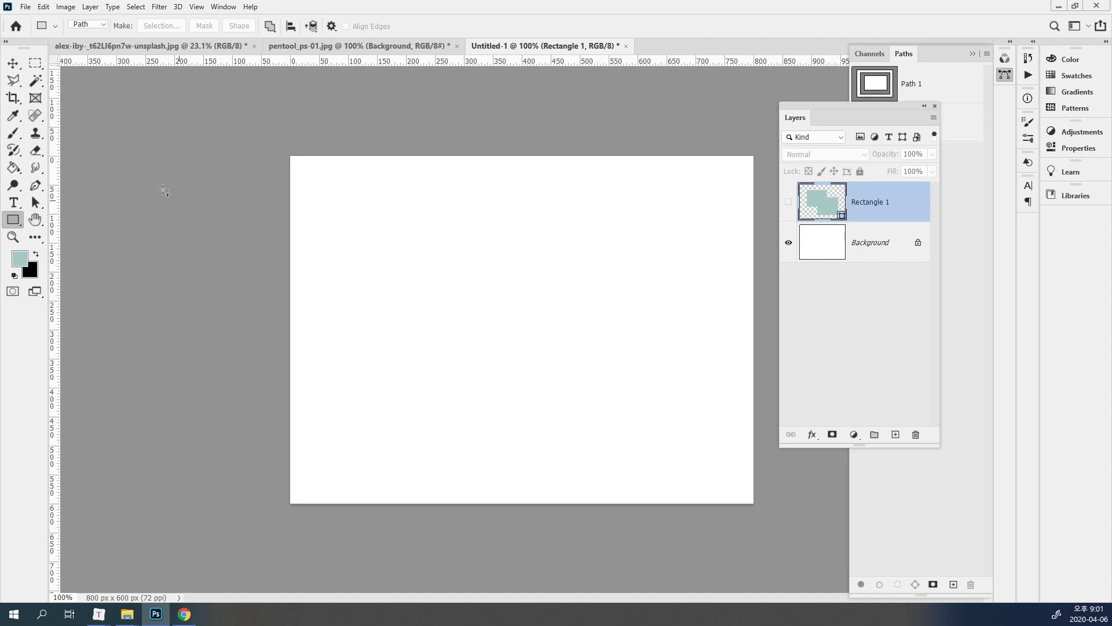
- Draw a large rectangle as a new work path in the middle of the canvas and reselect it with its properties closed
drag(351, 210, 682, 446)
click(945, 528)
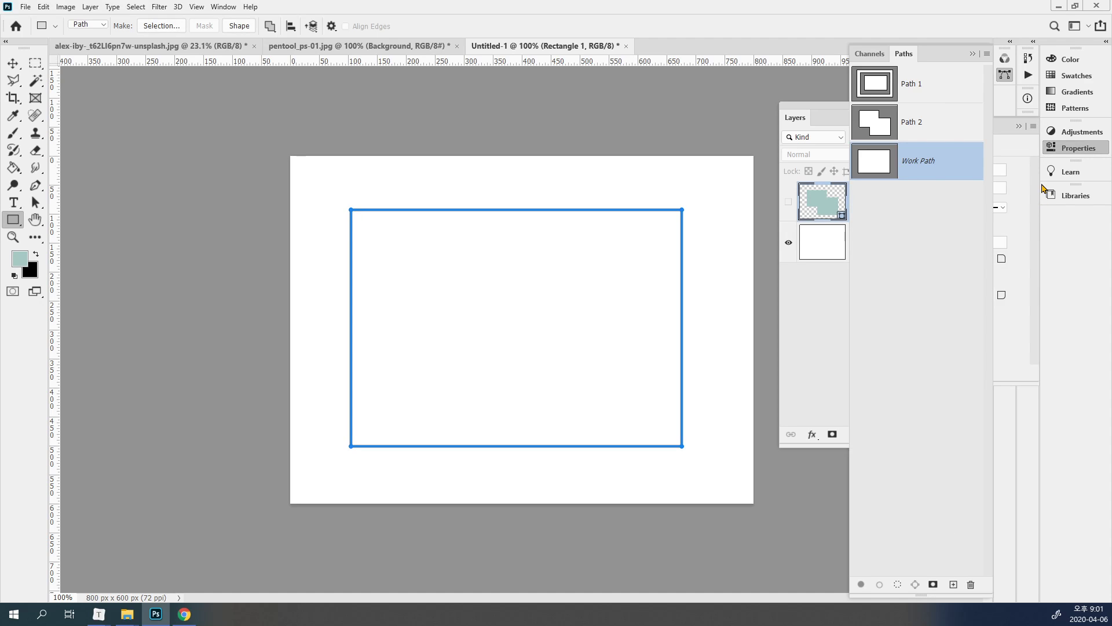
click(944, 529)
click(907, 53)
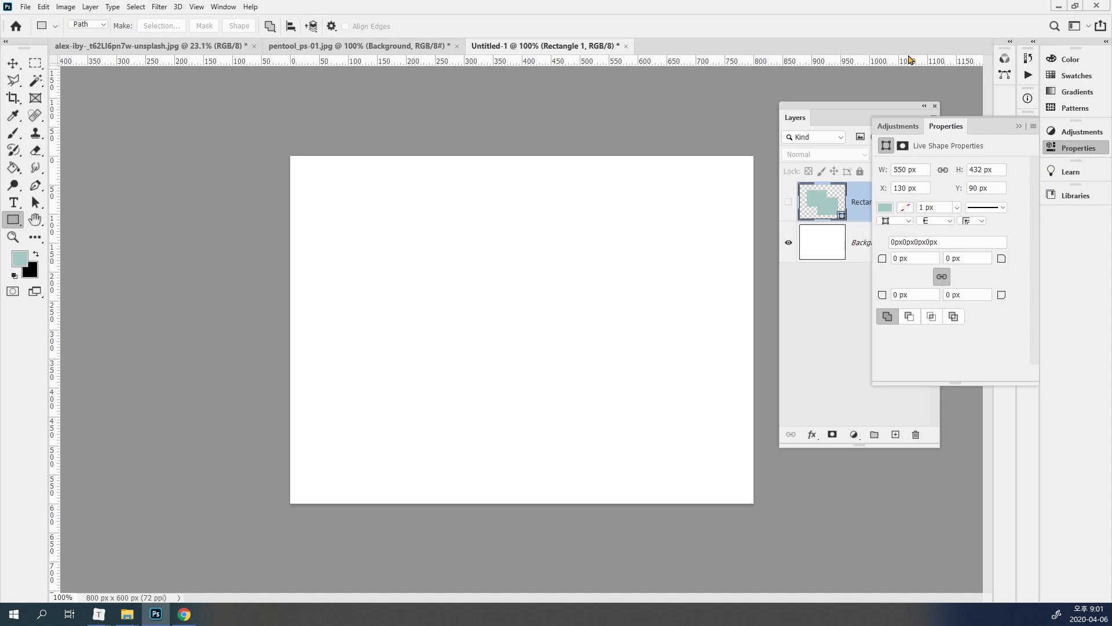
click(1071, 149)
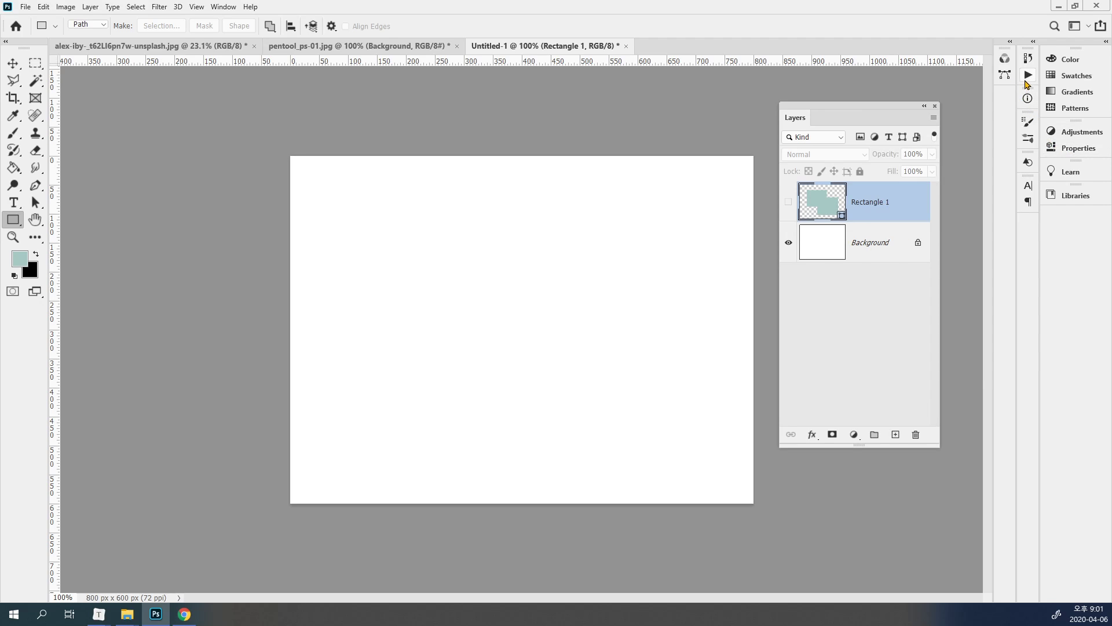
click(1006, 78)
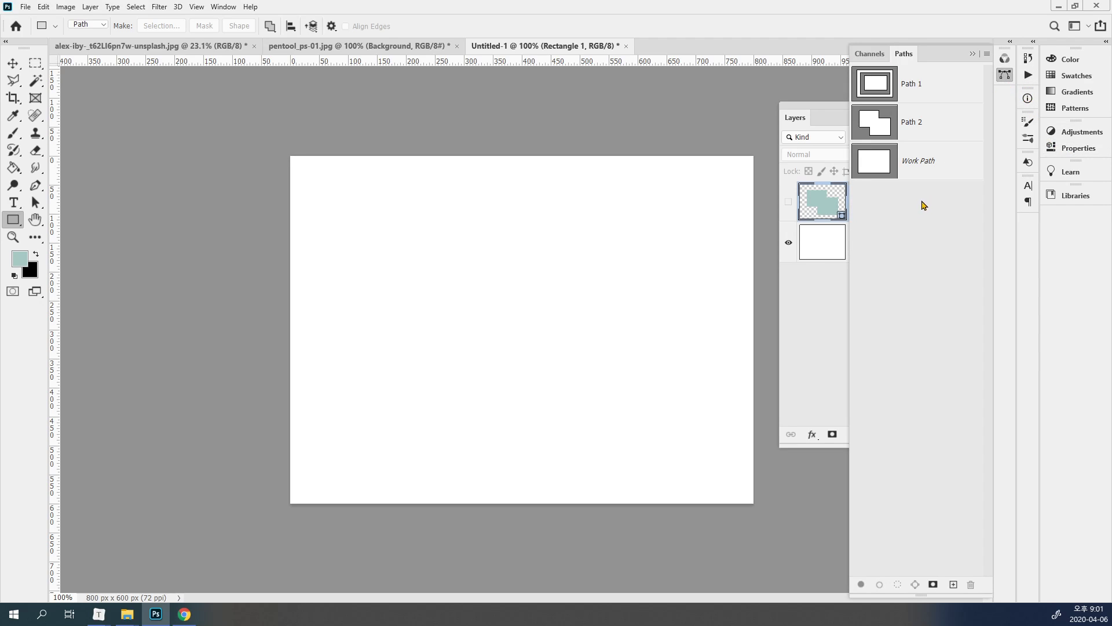
click(885, 169)
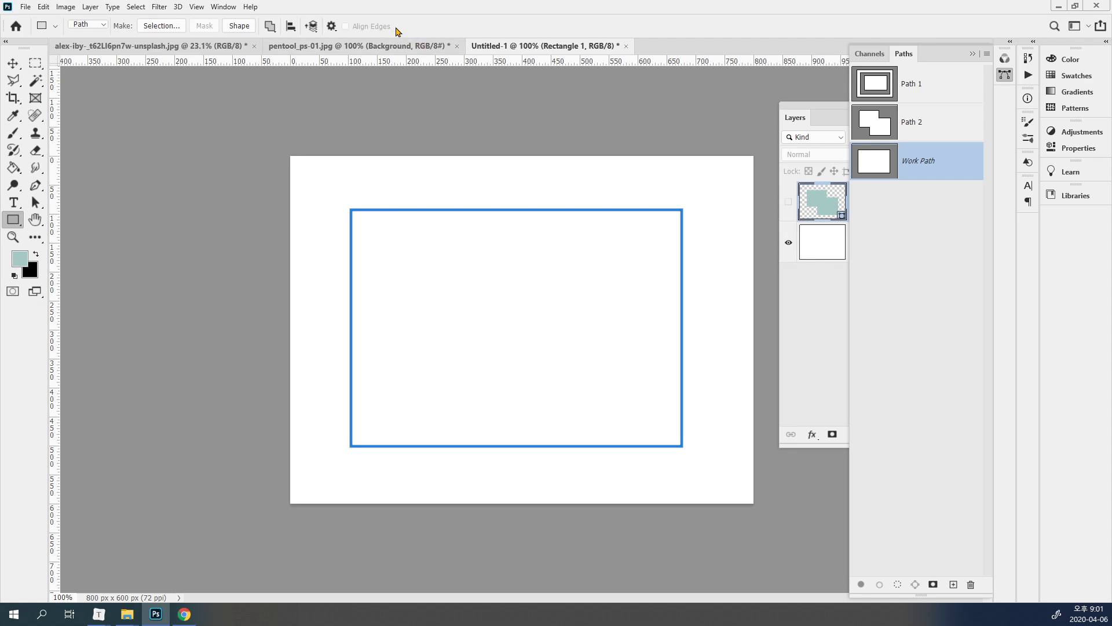
- With Subtract Front Shape, draw a rectangle about 310 × 258 px over the large one's upper-left corner and a smaller one over its right edge
click(270, 26)
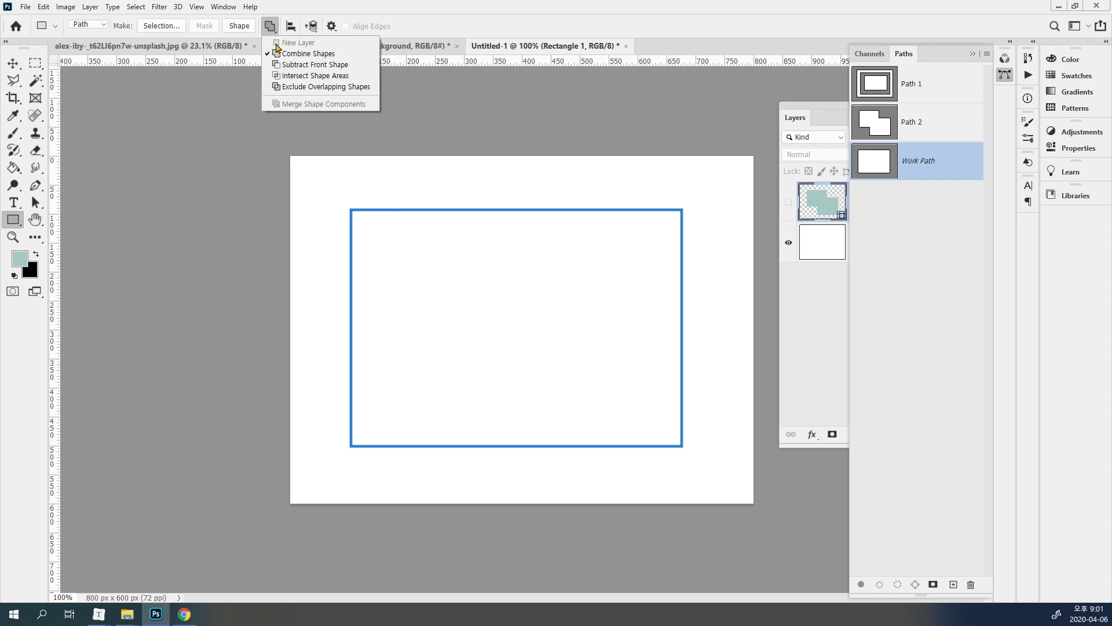
click(333, 65)
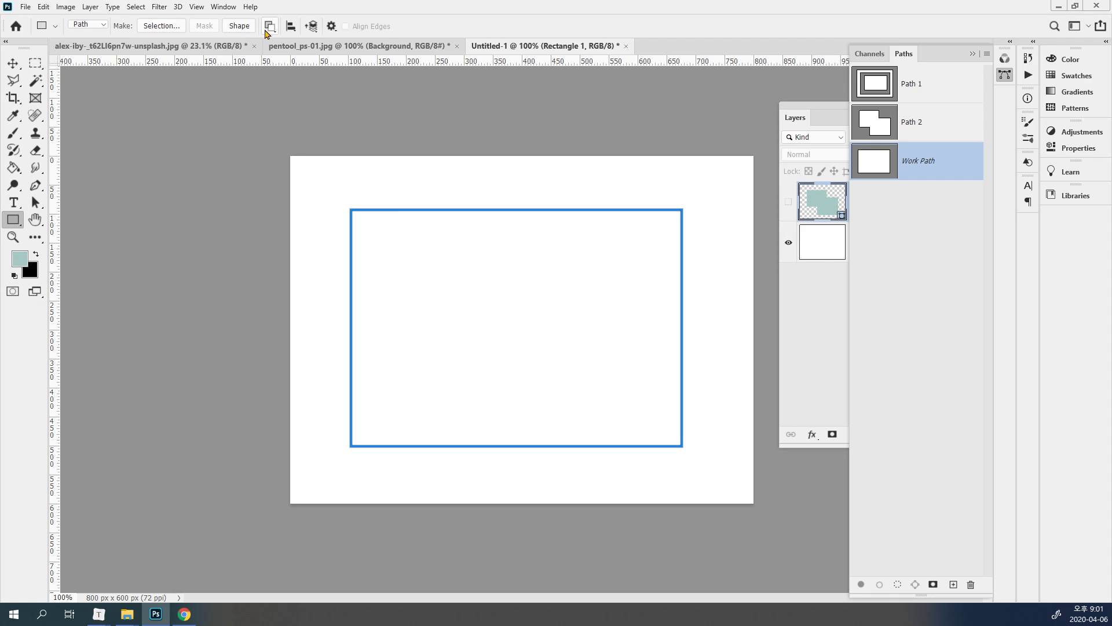
drag(322, 172, 503, 322)
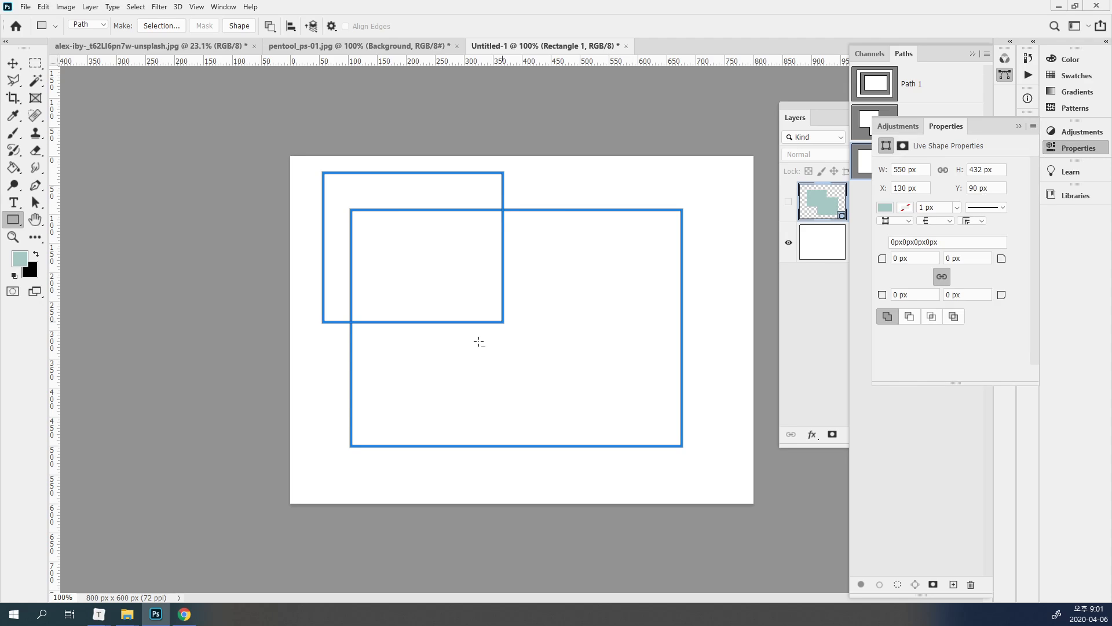
click(1090, 151)
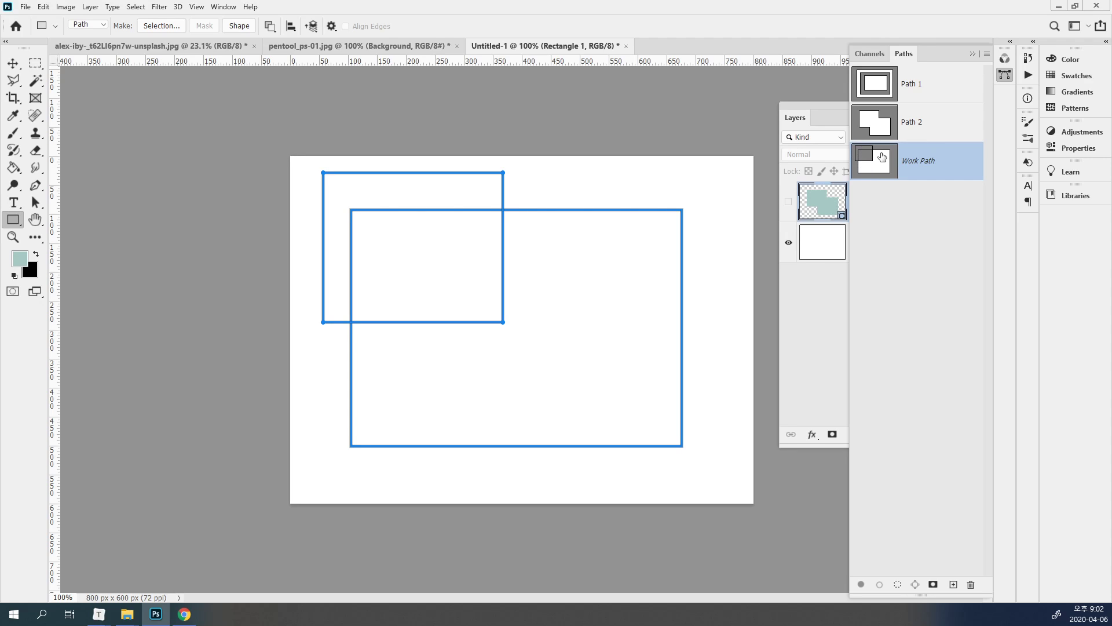
drag(552, 286, 723, 386)
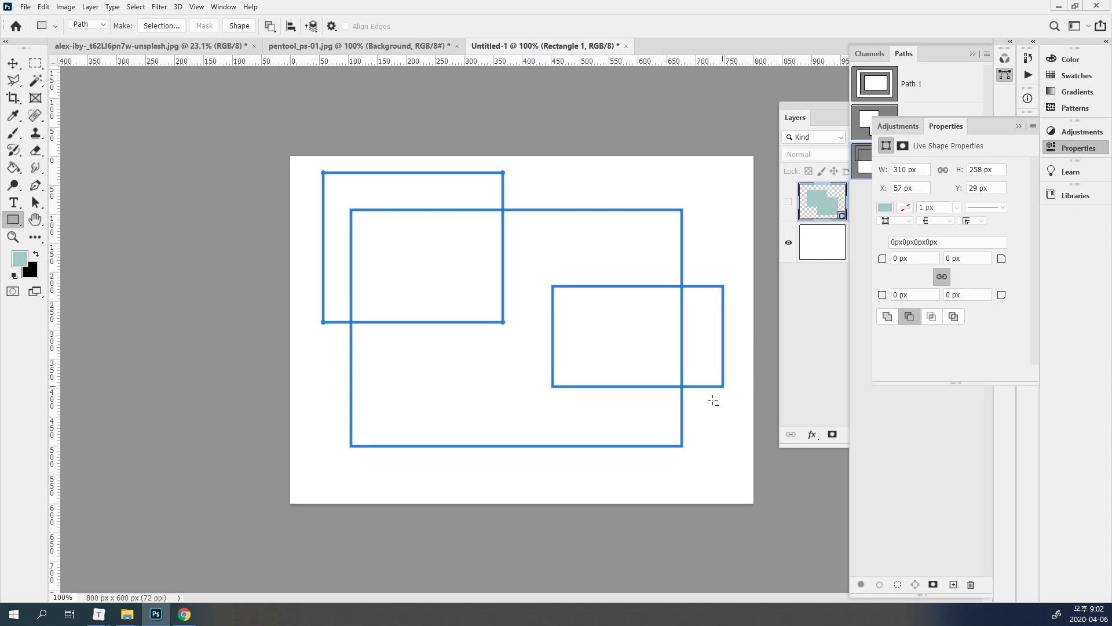
click(1062, 152)
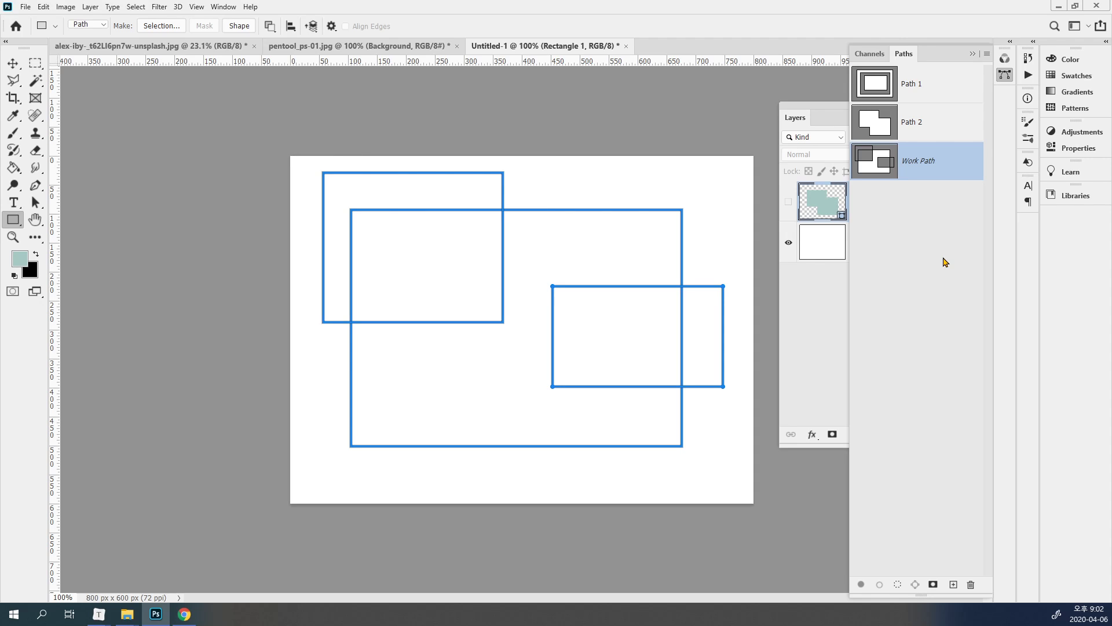
- Save the three-rectangle work path as Path 3 and check the available path operations
double_click(924, 168)
key(Return)
click(270, 25)
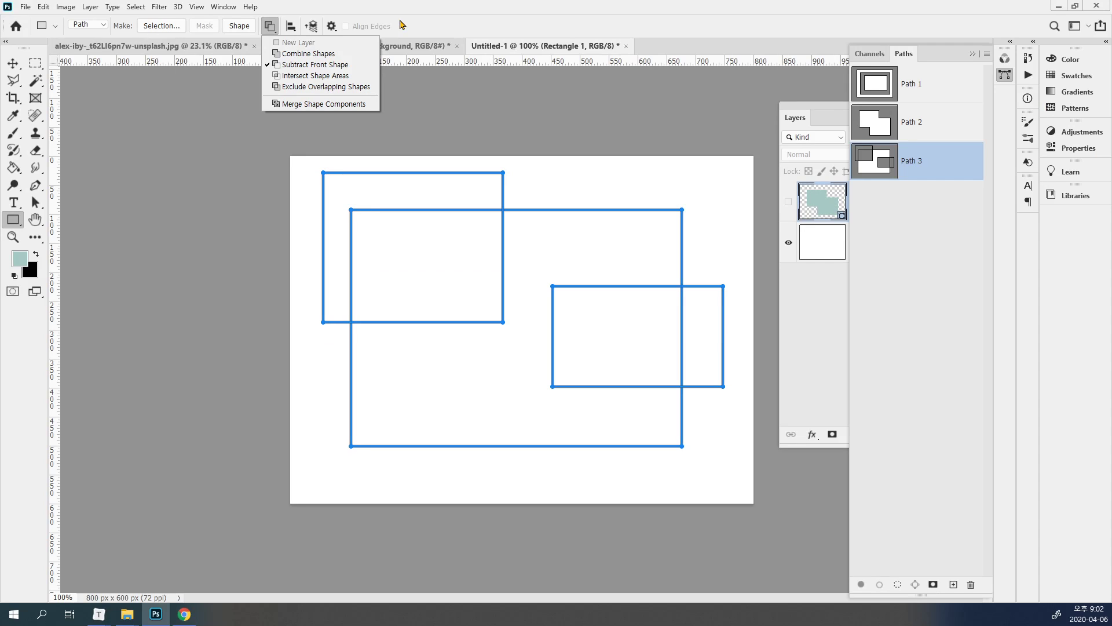
click(942, 236)
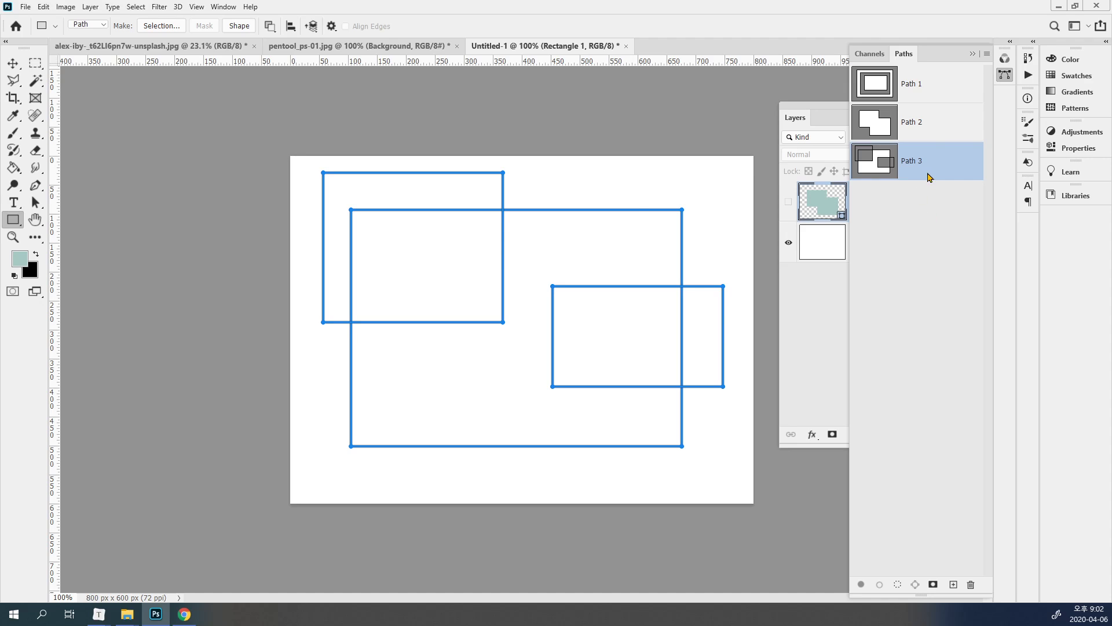
- Delete all the rectangles inside Path 3 and reselect the empty path
key(Delete)
click(520, 230)
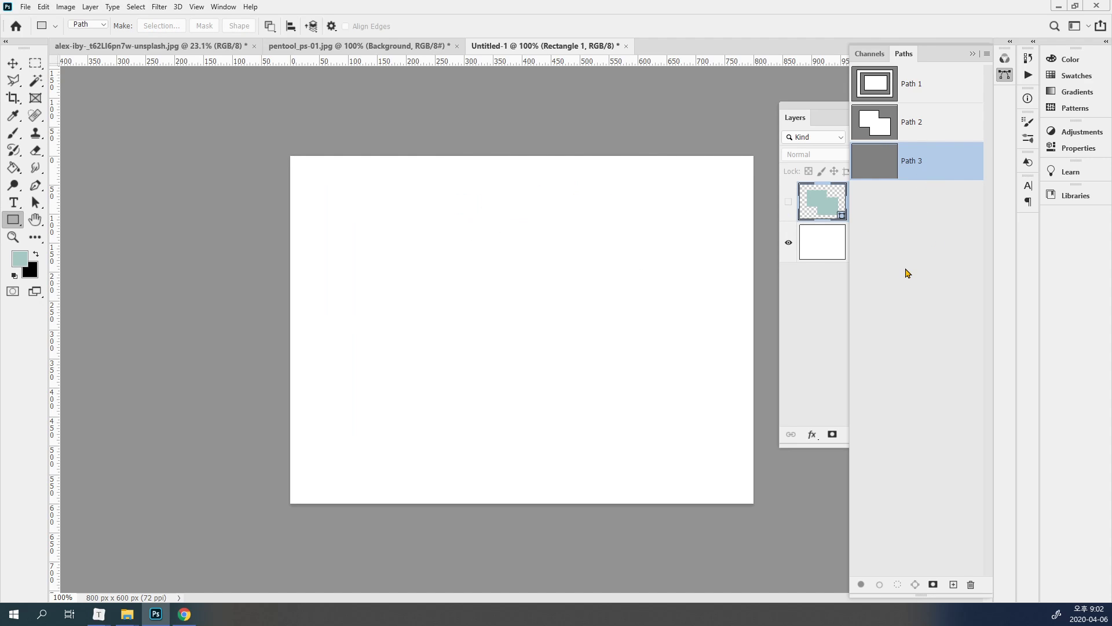
click(905, 273)
click(902, 163)
- Draw two overlapping rectangles in Path 3 with Subtract Front Shape, the second about 407 × 329 px, then delete Path 3
click(269, 25)
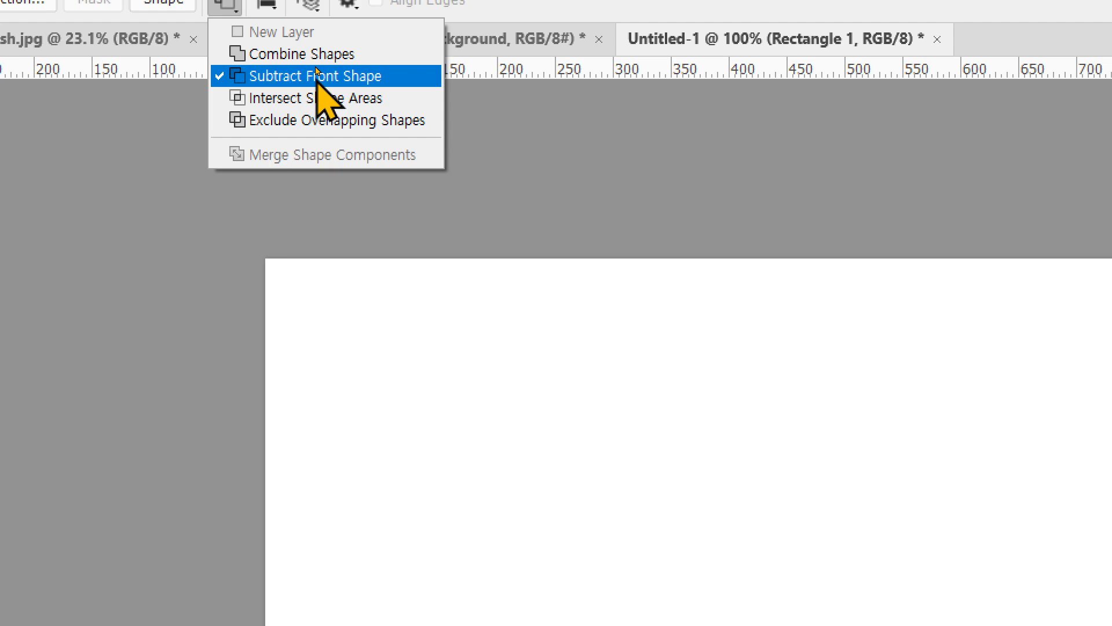
click(387, 82)
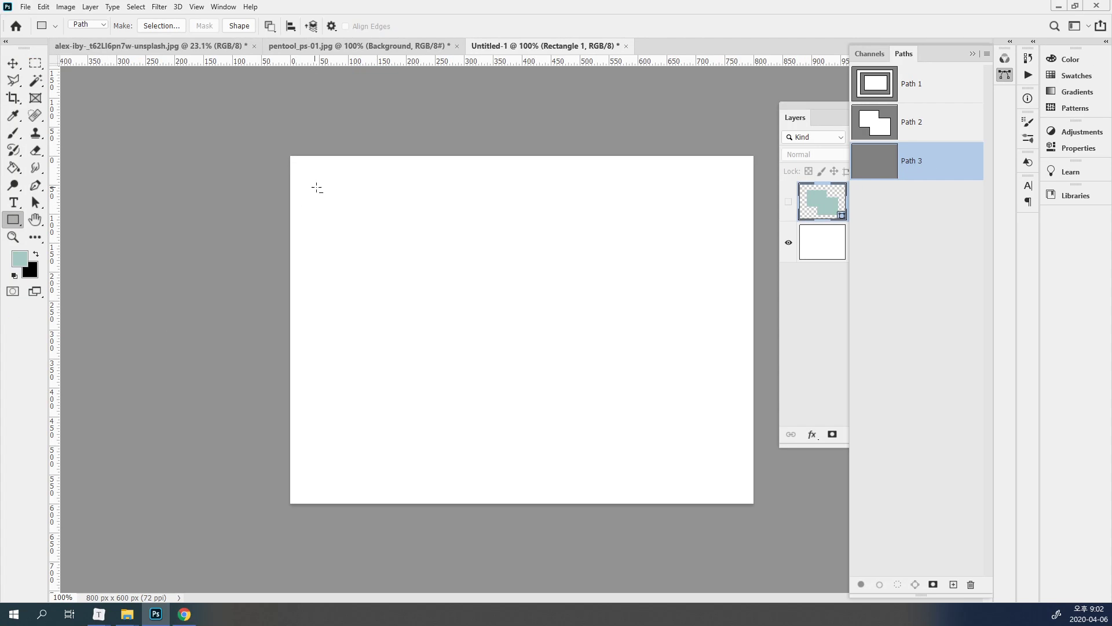
drag(315, 187, 537, 368)
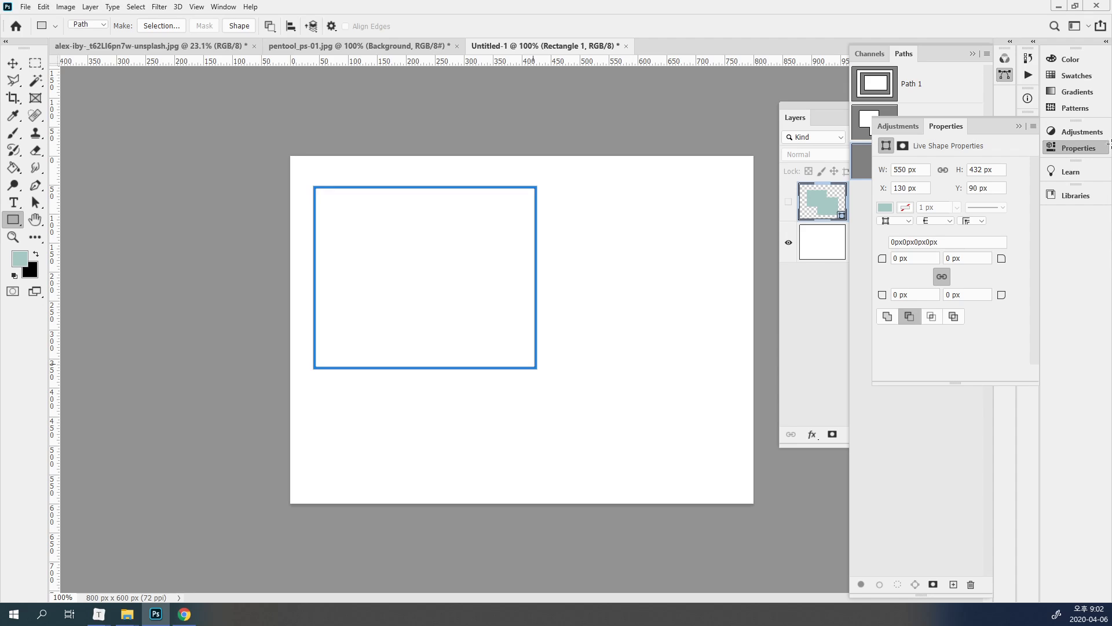
click(1080, 149)
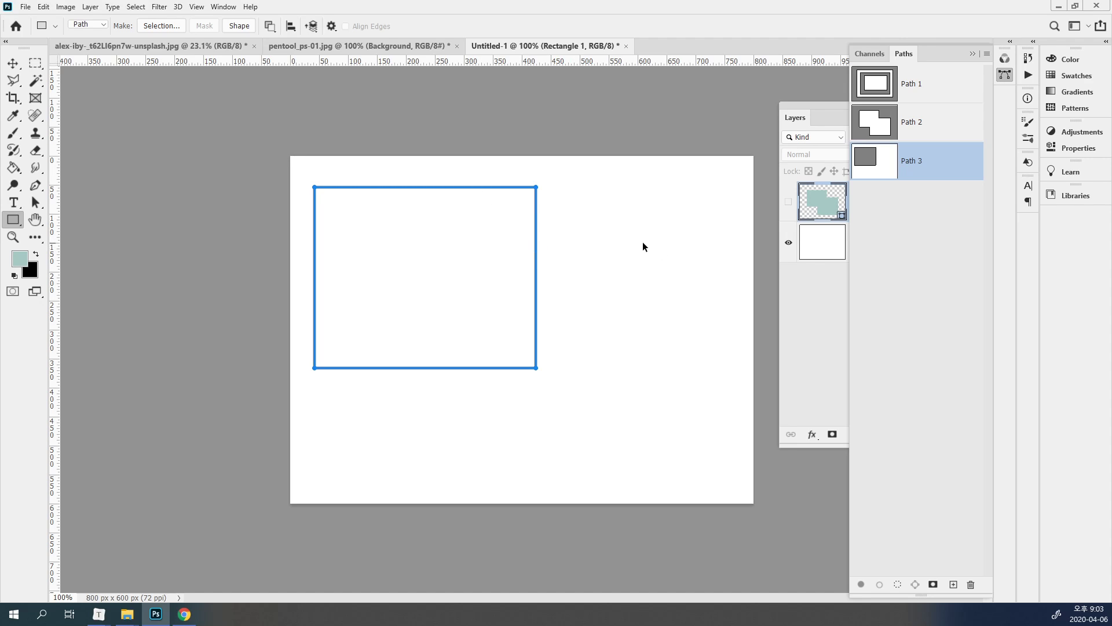
drag(455, 257, 691, 448)
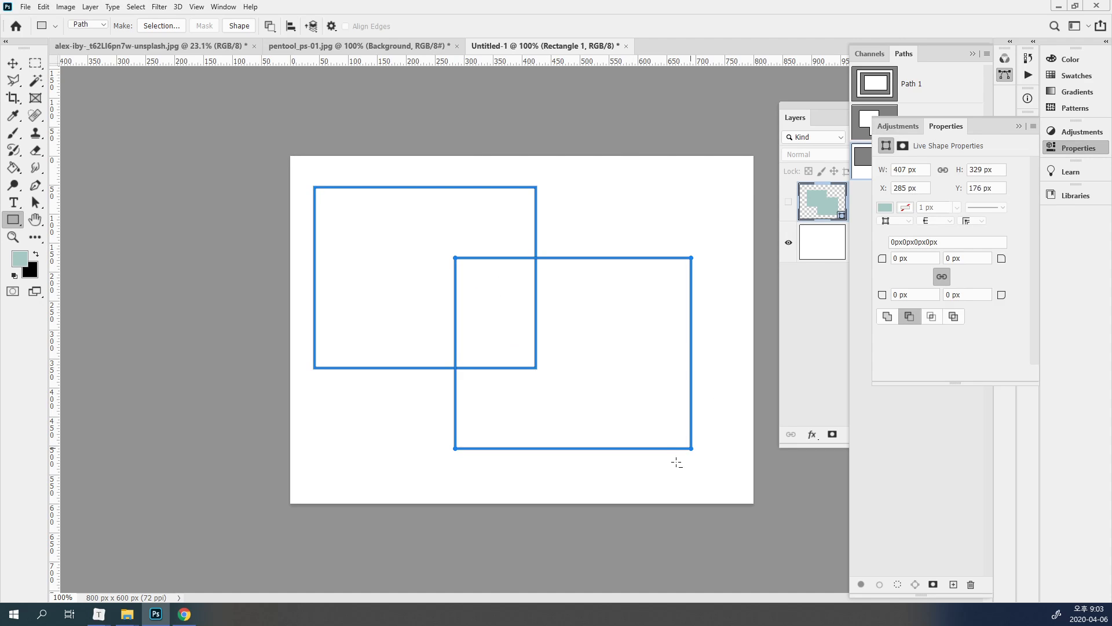
click(1064, 149)
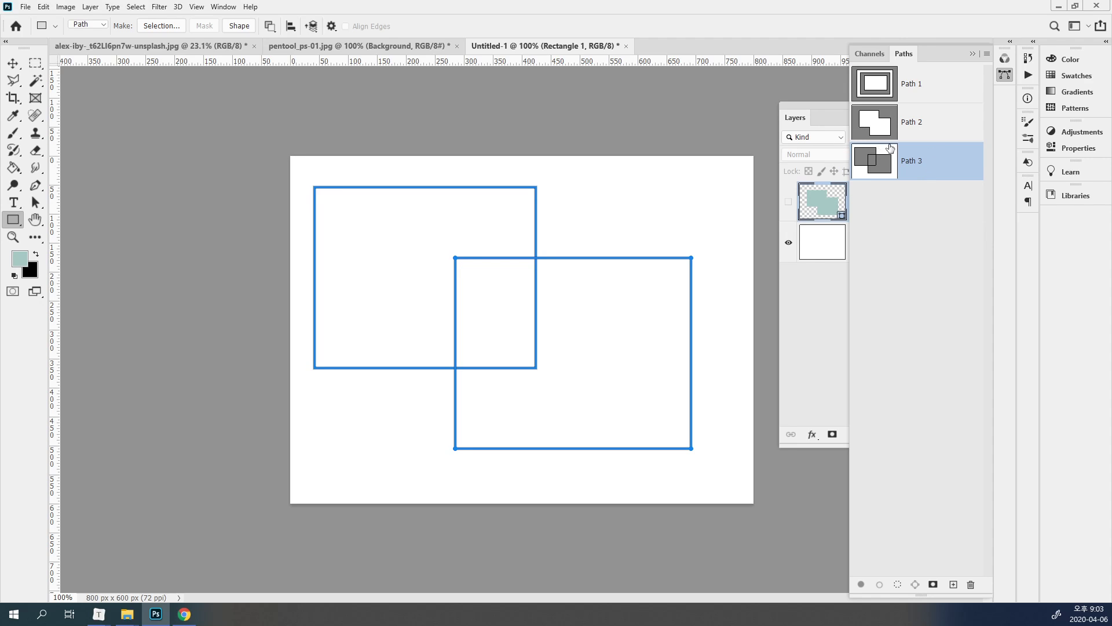
click(921, 209)
drag(933, 167, 971, 584)
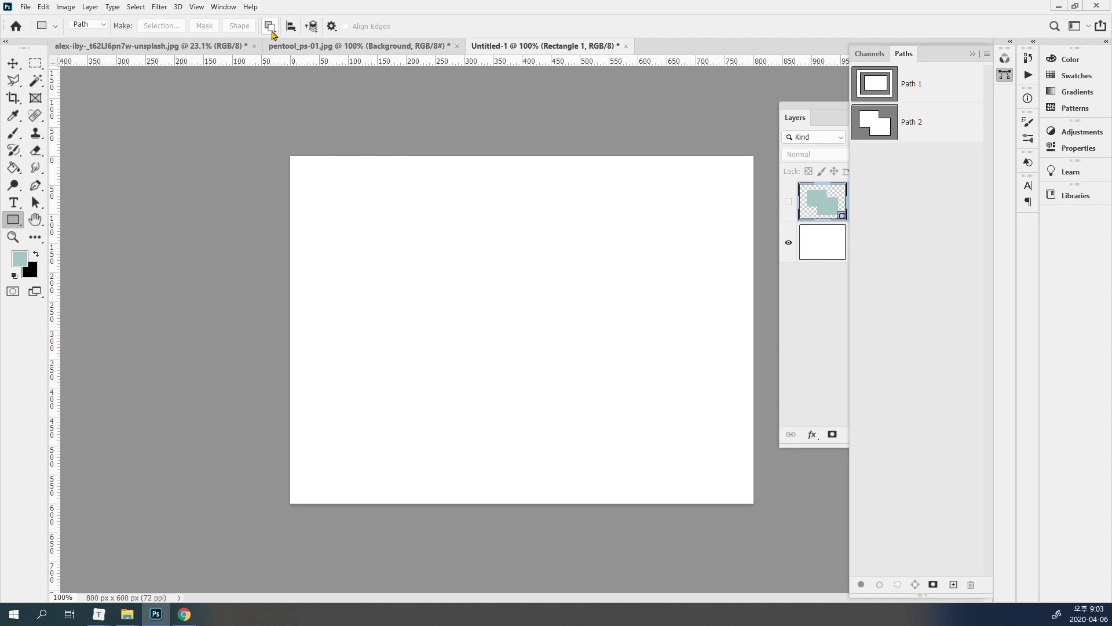
- Draw a rectangle as a new work path with Combine Shapes, and float the Properties panel beside the canvas's lower-left corner
click(270, 26)
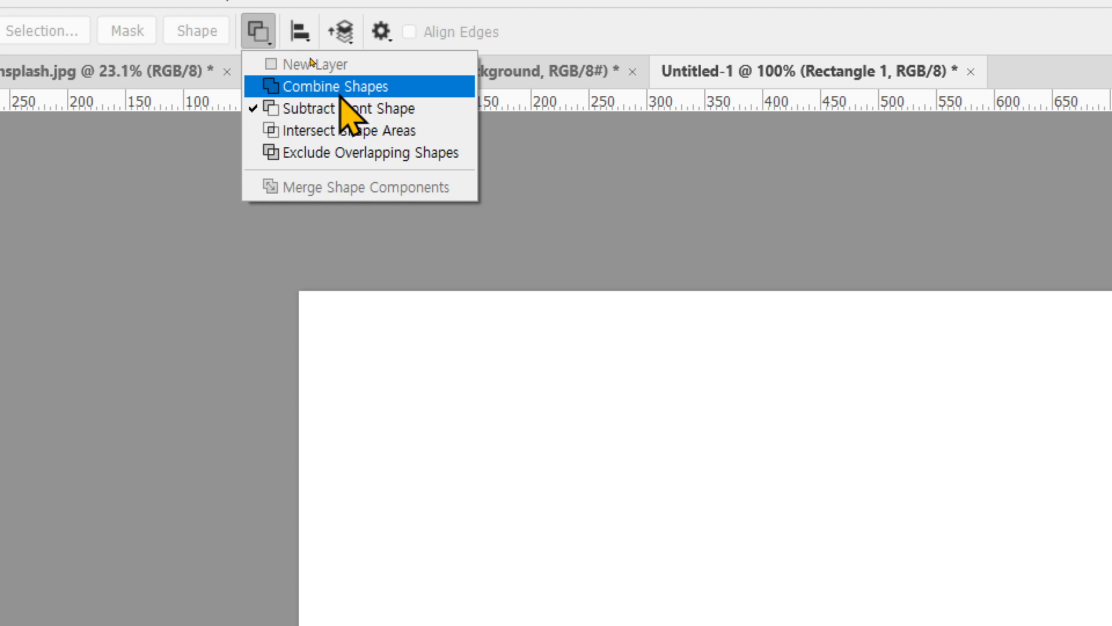
click(339, 88)
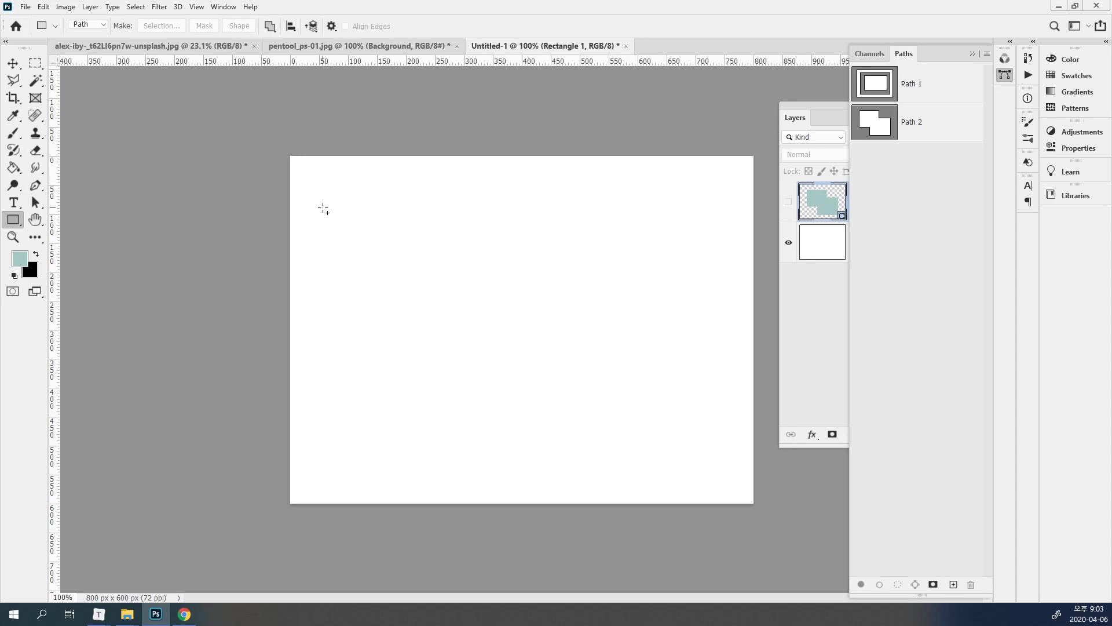
drag(324, 209, 605, 399)
drag(1078, 148, 64, 535)
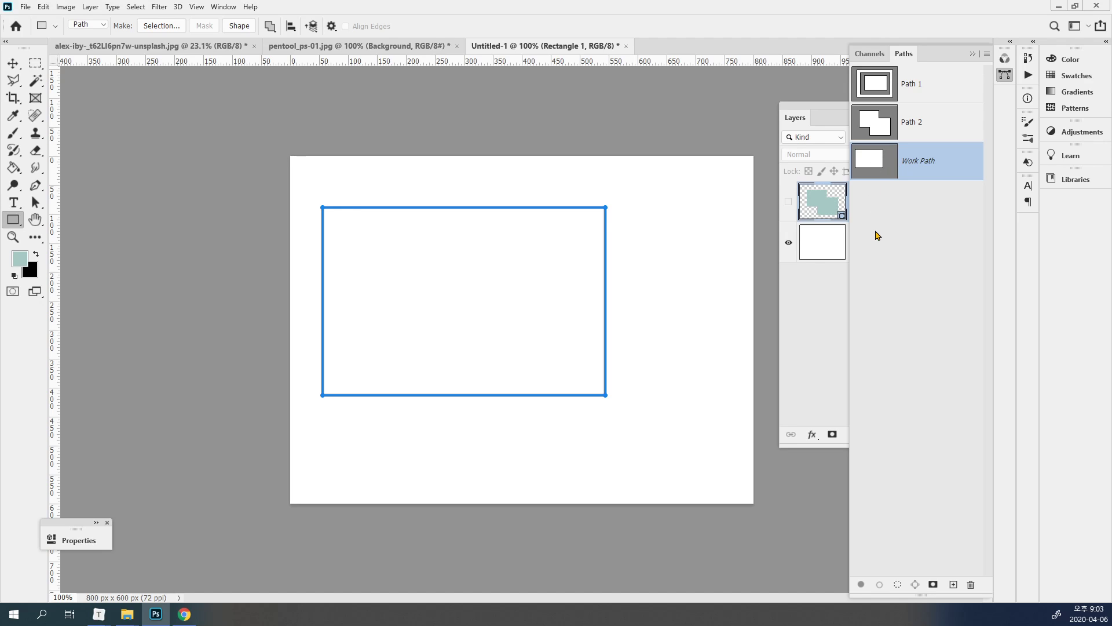
- Try Subtract Front Shape on the work path's rectangle, then restore Combine Shapes
click(269, 30)
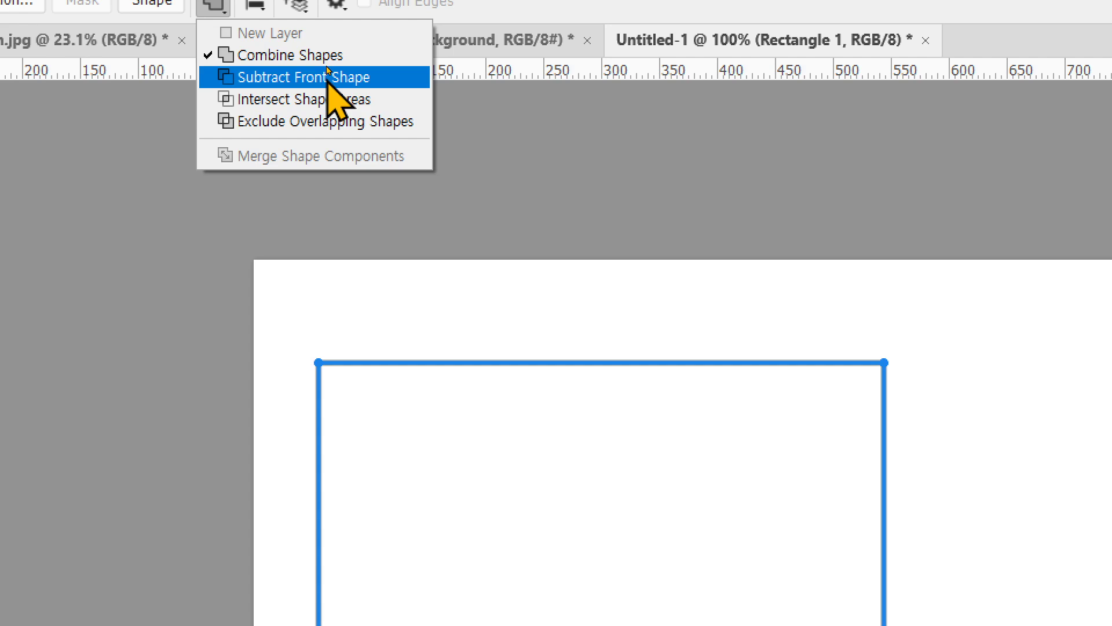
click(327, 75)
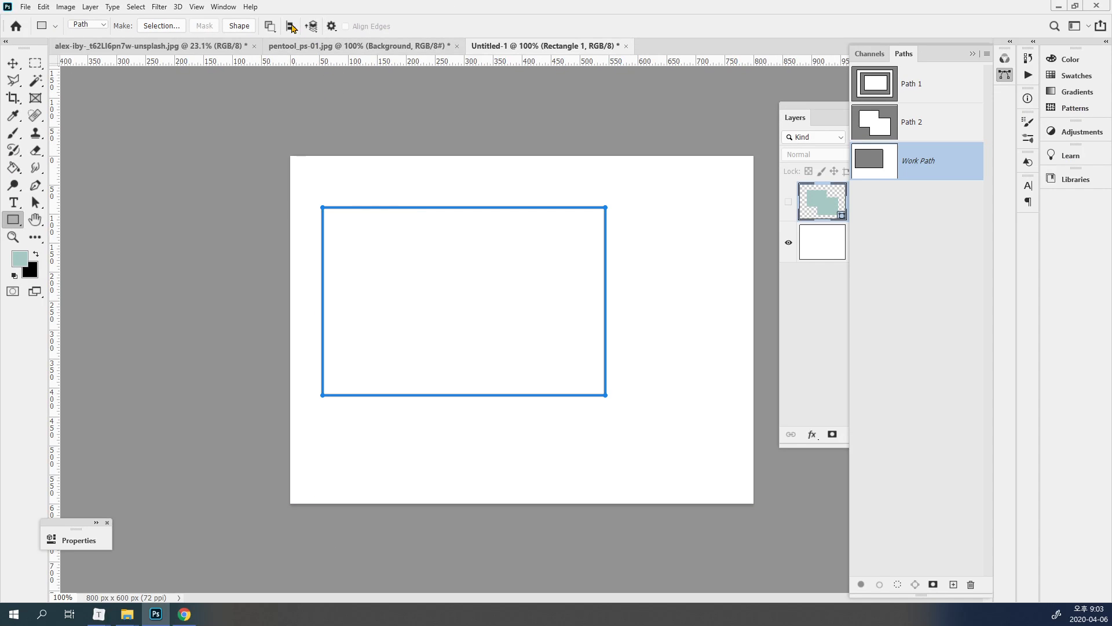
click(270, 26)
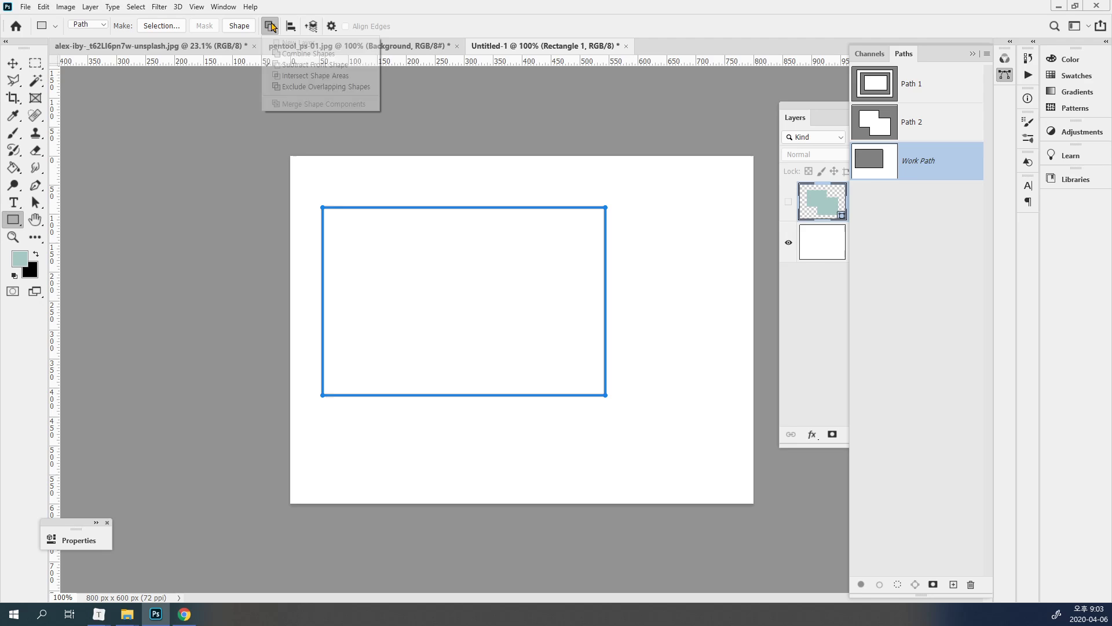
click(307, 52)
- Deselect the single-rectangle work path, then save it as Path 3
click(916, 253)
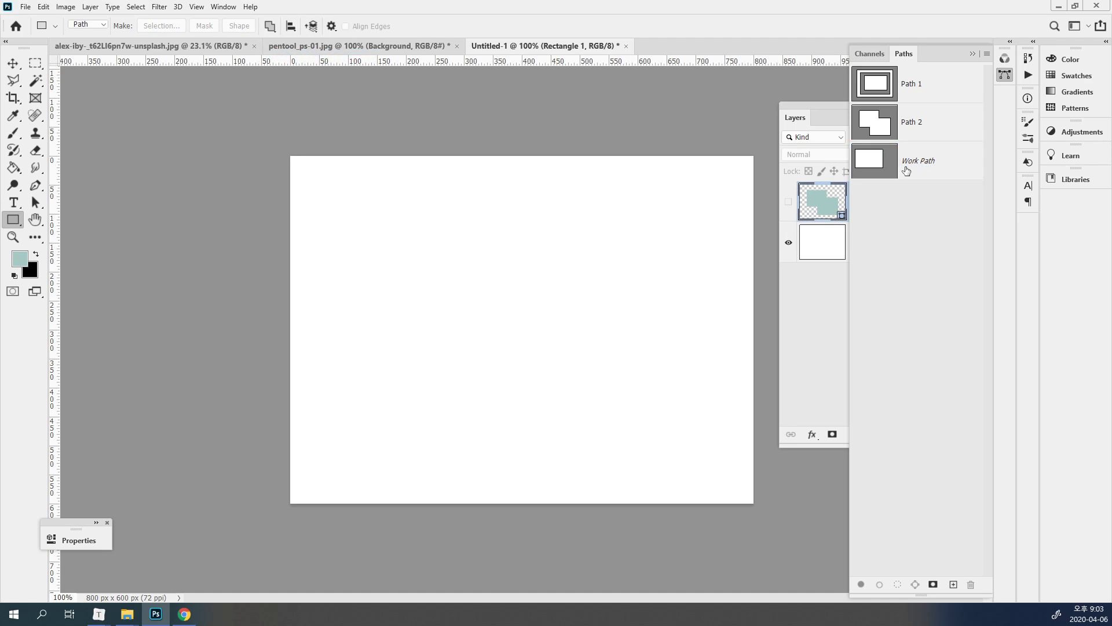
double_click(916, 165)
key(Return)
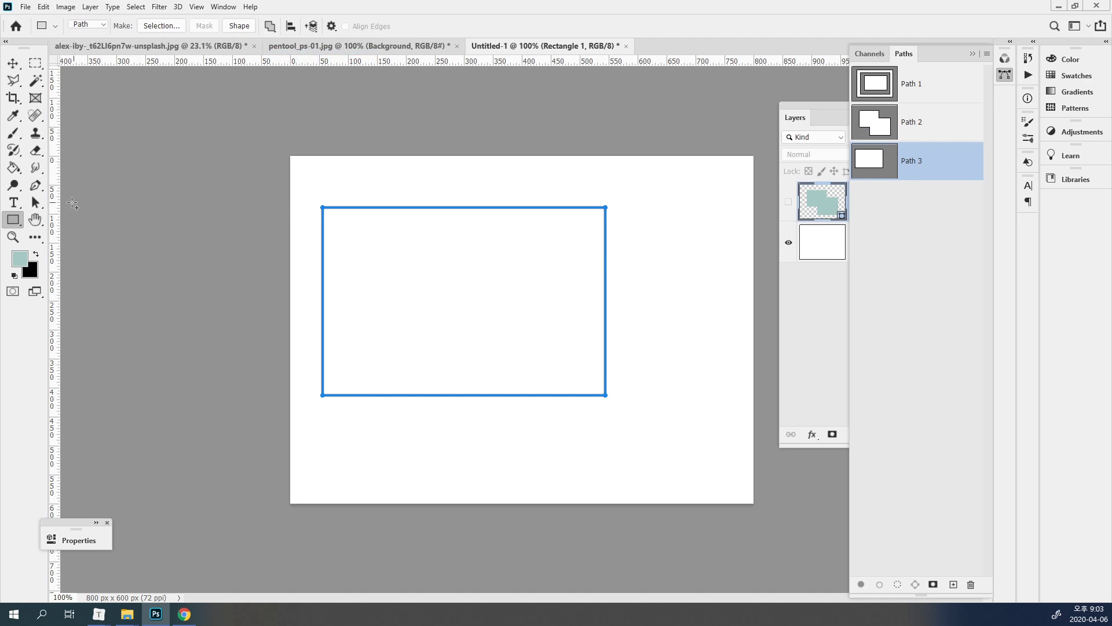
- Add a rectangle about 400 × 342 px to Path 3, overlapping the first one's lower-right corner, then activate the Move tool
drag(450, 252, 681, 451)
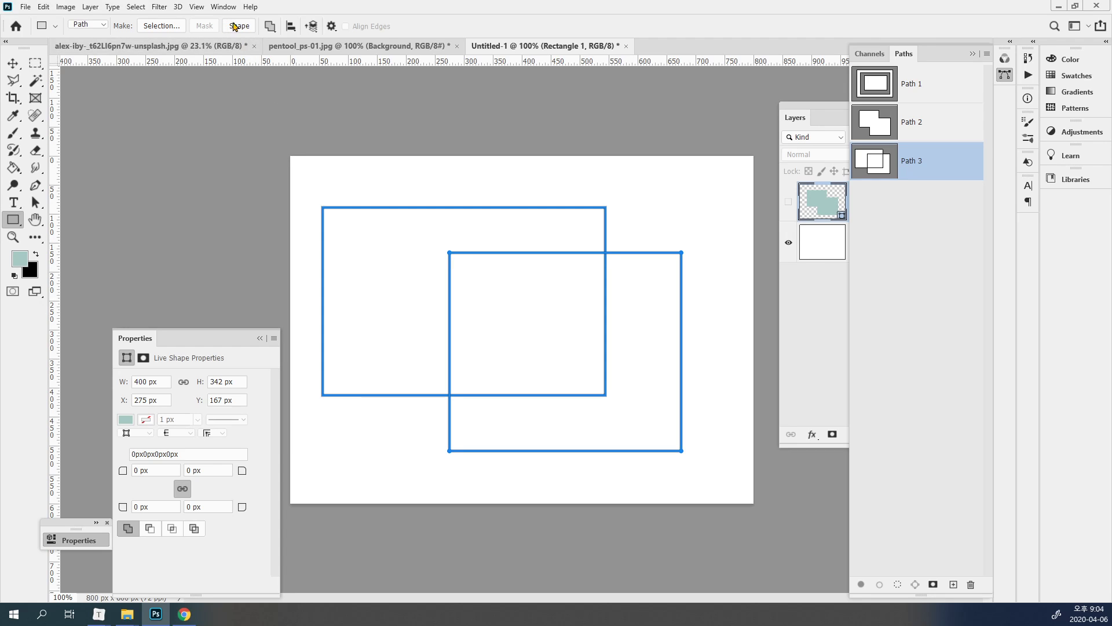
click(13, 63)
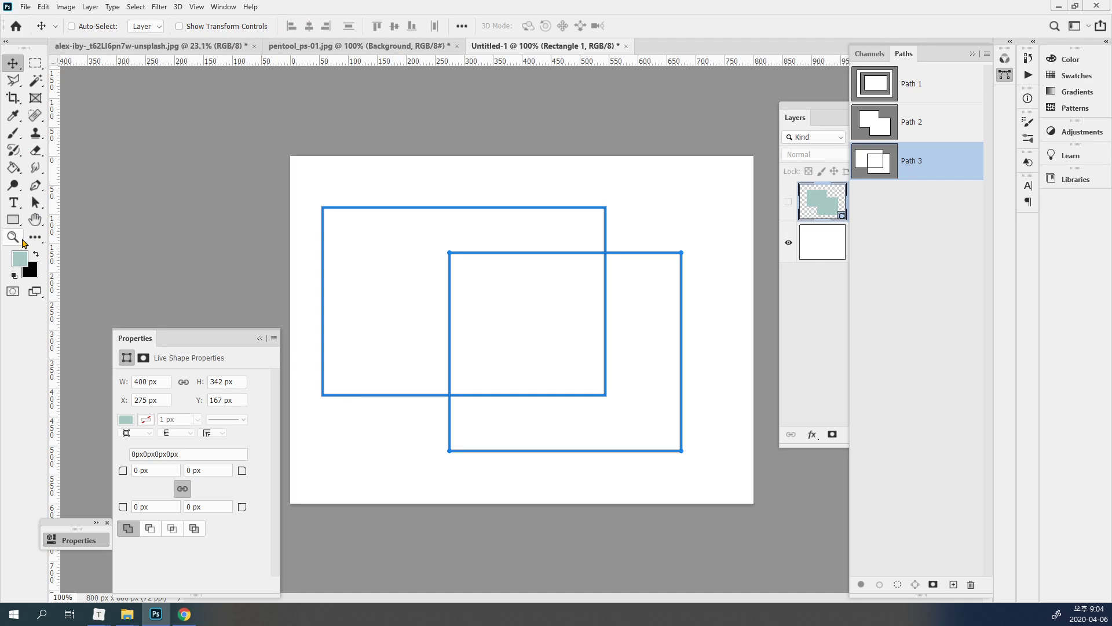
- Set the front rectangle of Path 3 to Subtract Front Shape with the Pen tool active
click(35, 185)
click(269, 26)
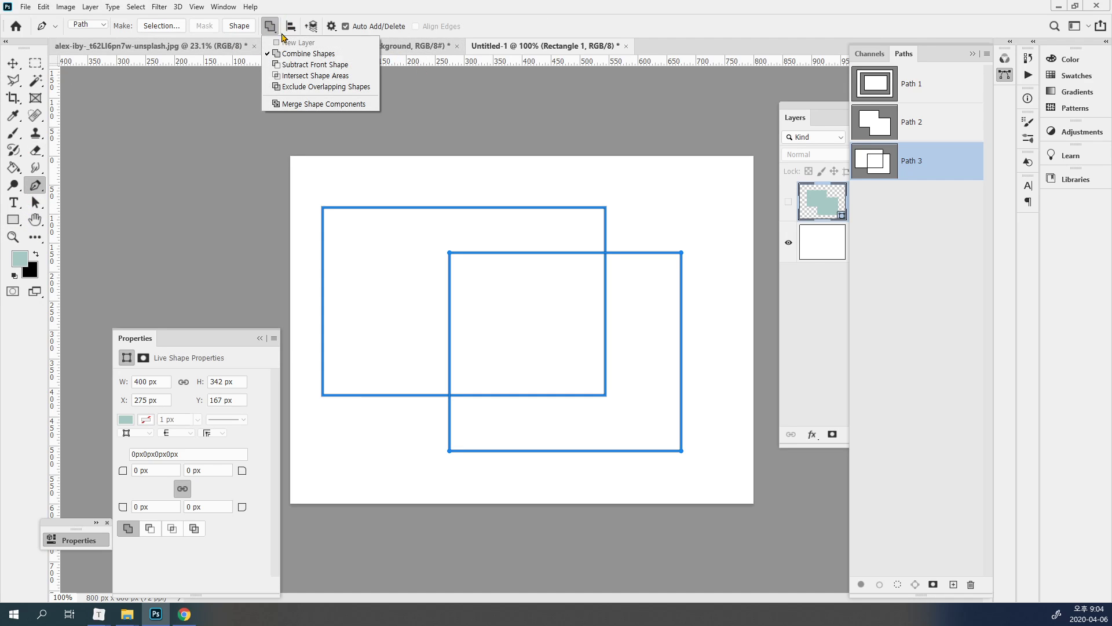
click(303, 65)
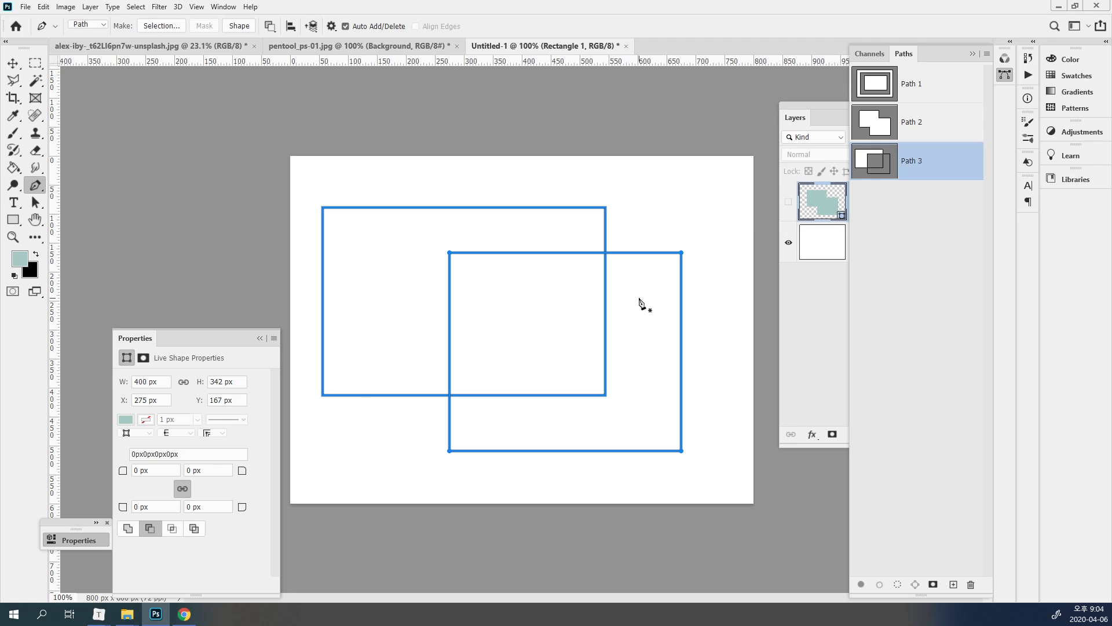
- Deselect Path 3 and draw a single rectangle as a new work path using Subtract Front Shape
click(924, 213)
click(269, 25)
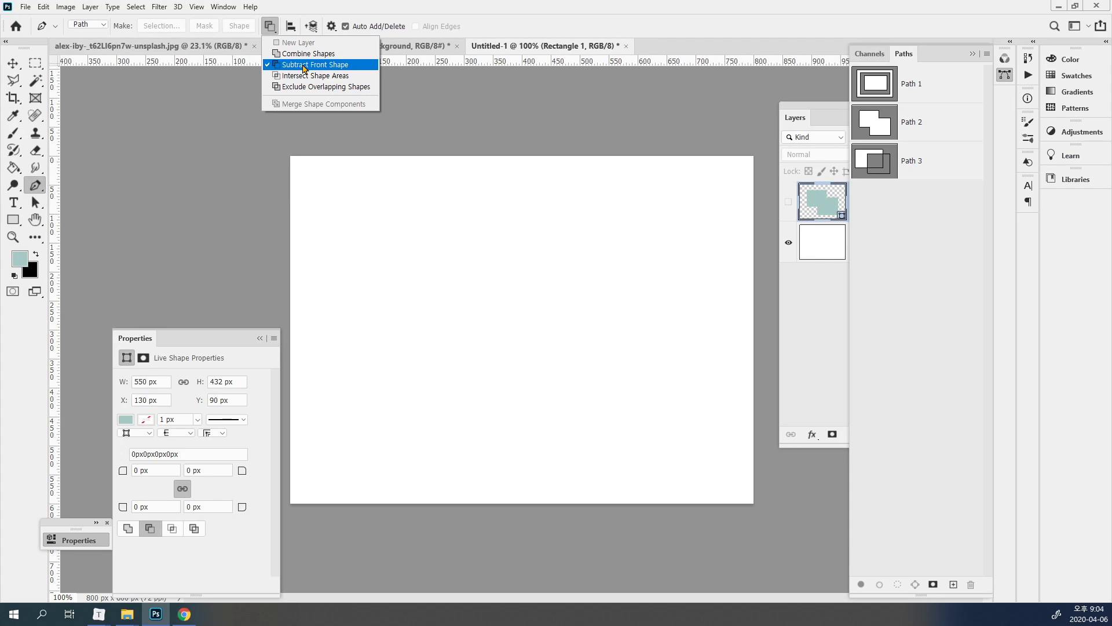
click(303, 68)
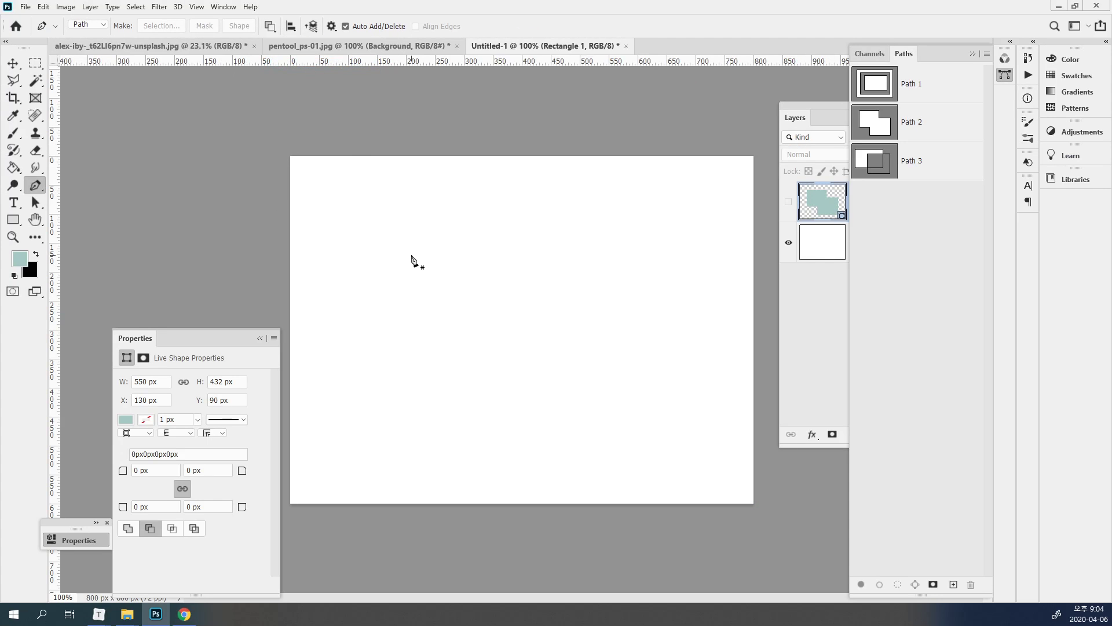
click(12, 219)
drag(344, 182, 615, 387)
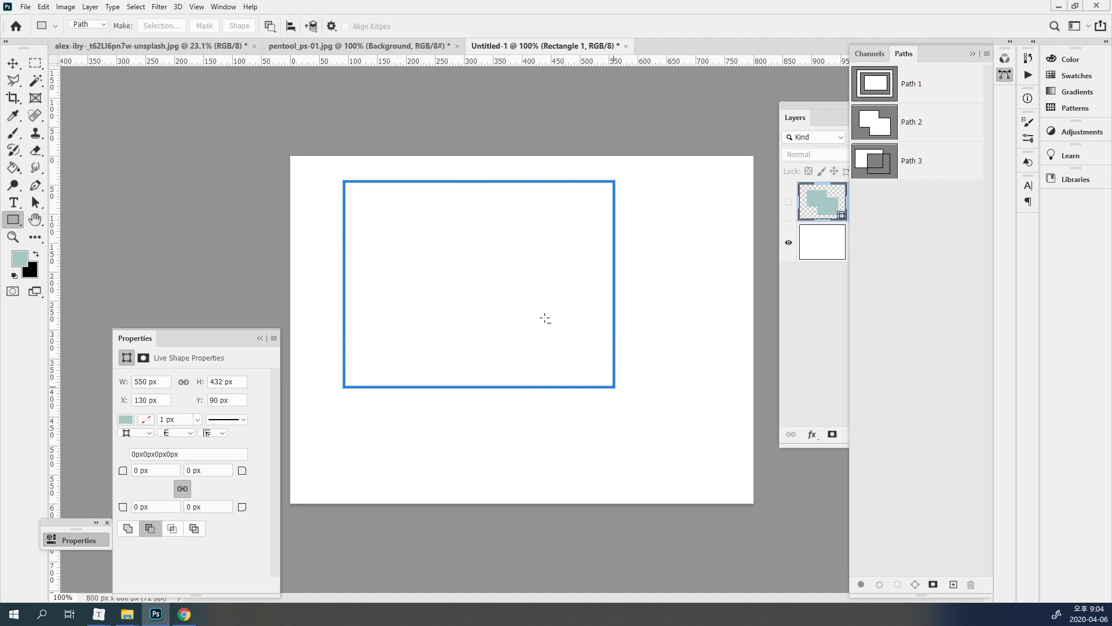
click(270, 26)
click(308, 65)
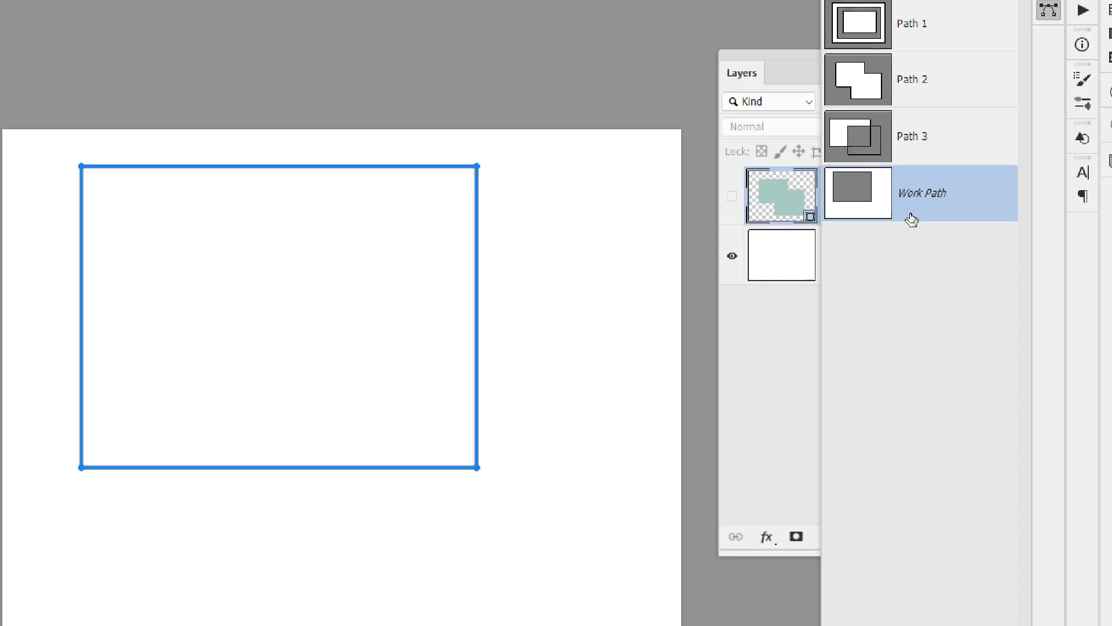
- Delete Path 3 together with the subtracted rectangle's work path
drag(911, 222, 851, 184)
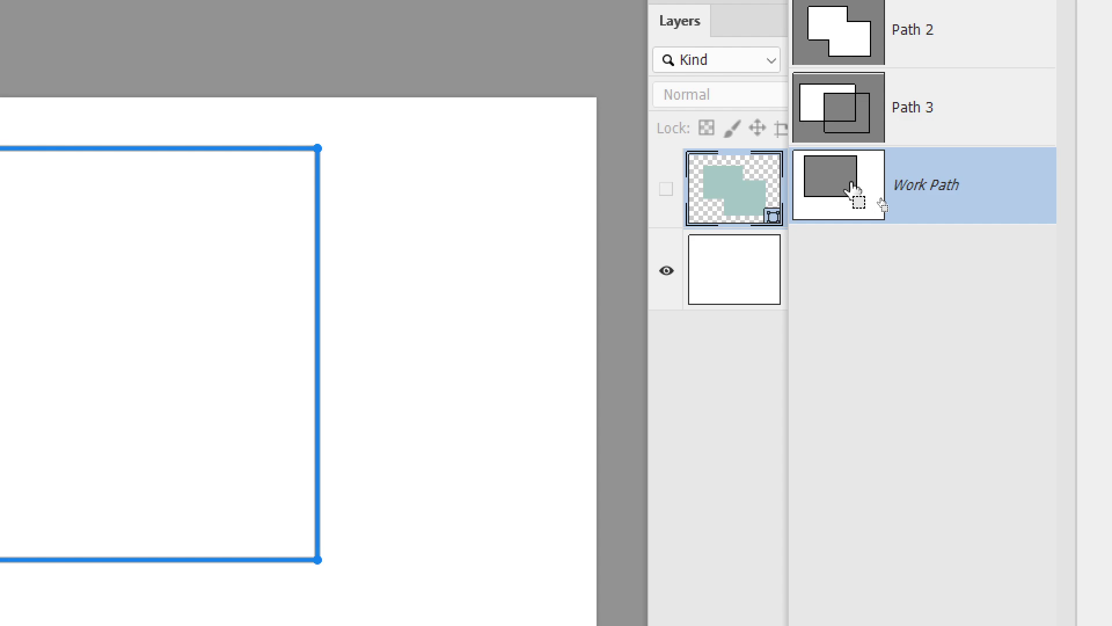
drag(851, 189, 874, 162)
shift+click(914, 131)
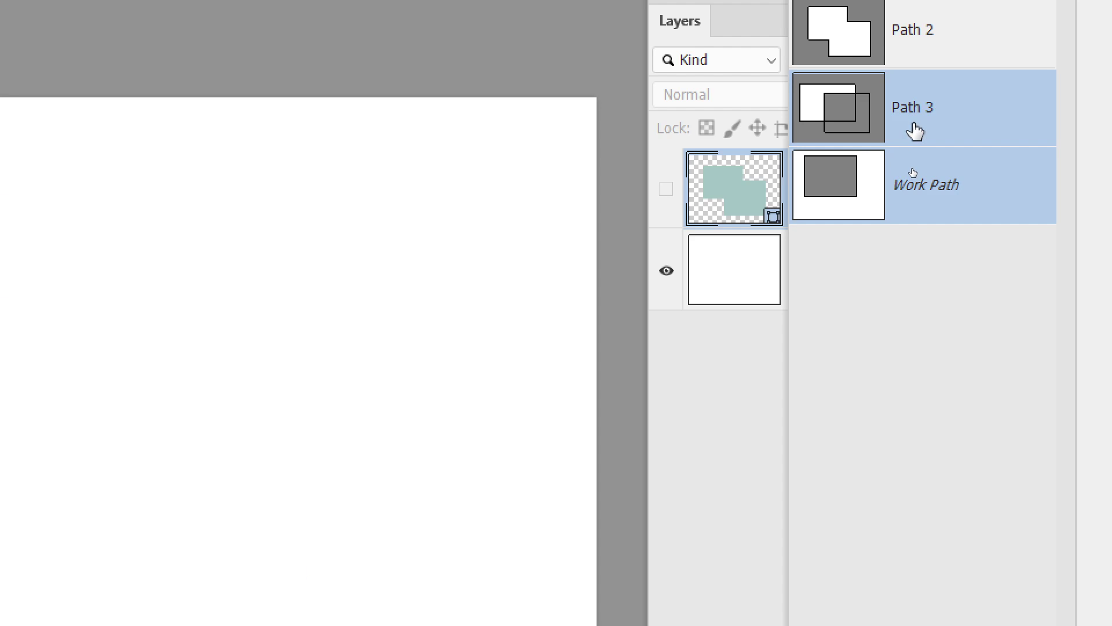
key(Delete)
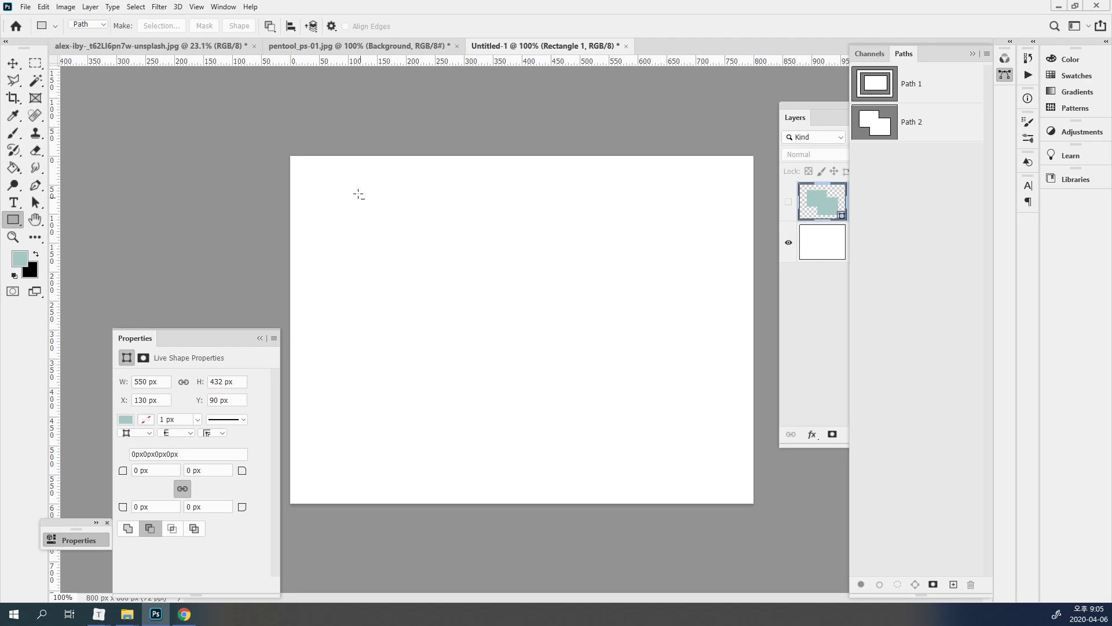
- Draw a rectangle path about 527 × 395 px with Combine Shapes, and save the work path as Path 3
click(270, 26)
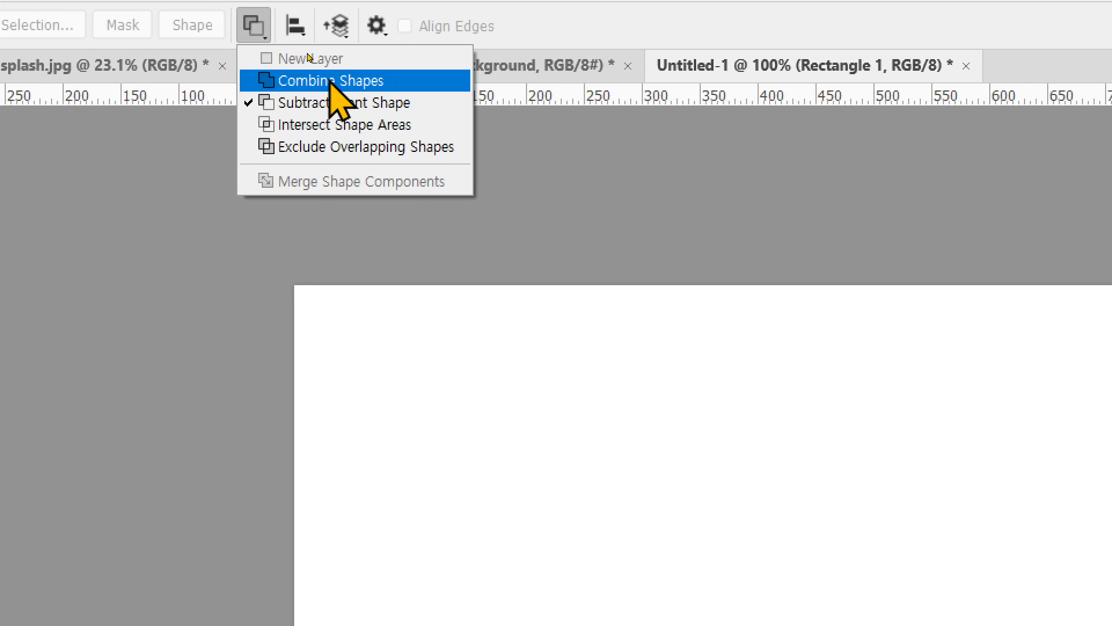
click(306, 54)
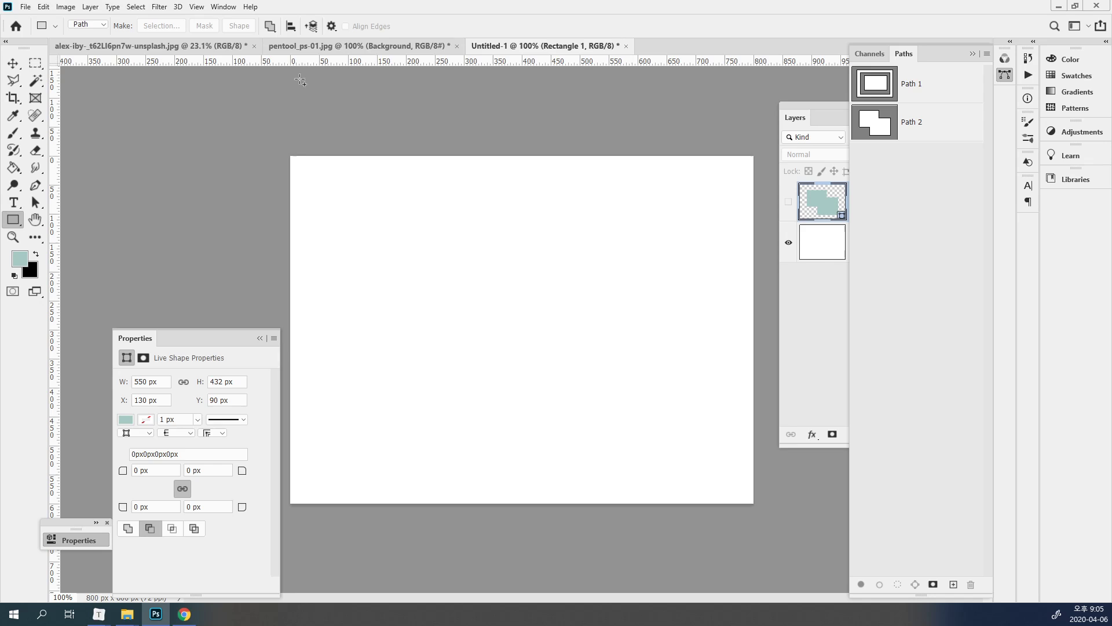
drag(332, 188, 638, 416)
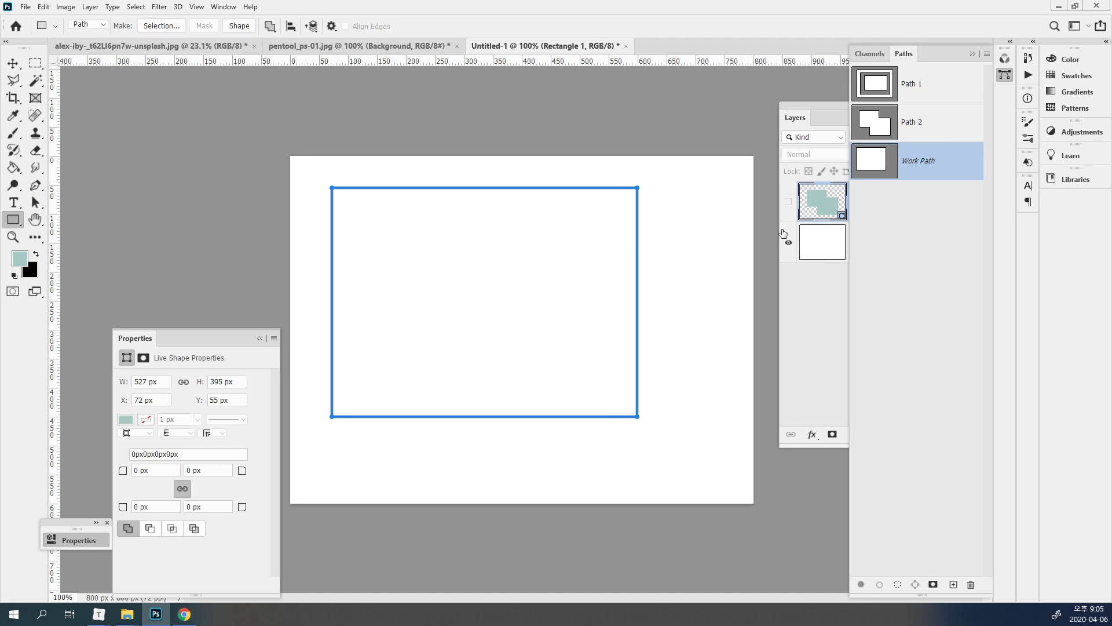
double_click(917, 172)
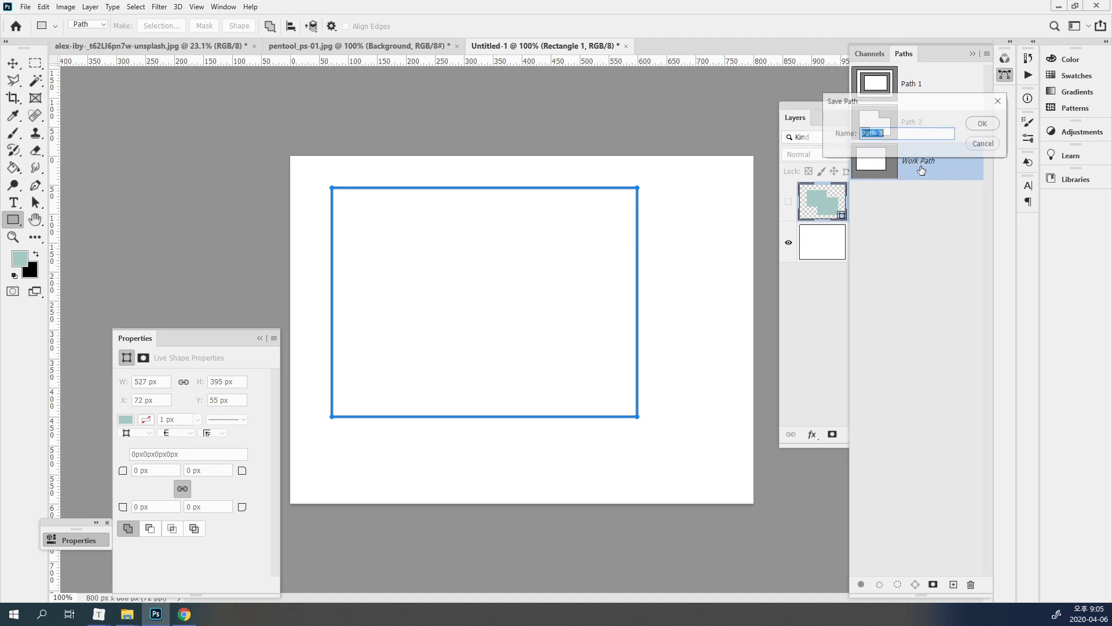
key(Return)
- Add a rectangle about 398 × 351 px over the first one's lower-right corner and set it to Subtract Front Shape
drag(479, 254, 710, 458)
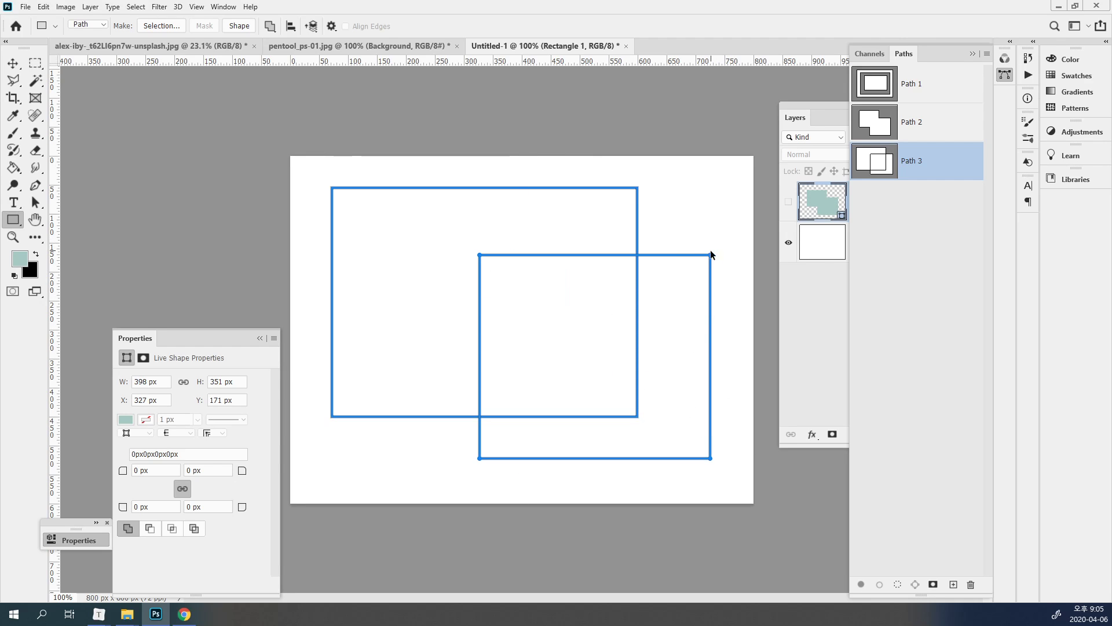
click(270, 26)
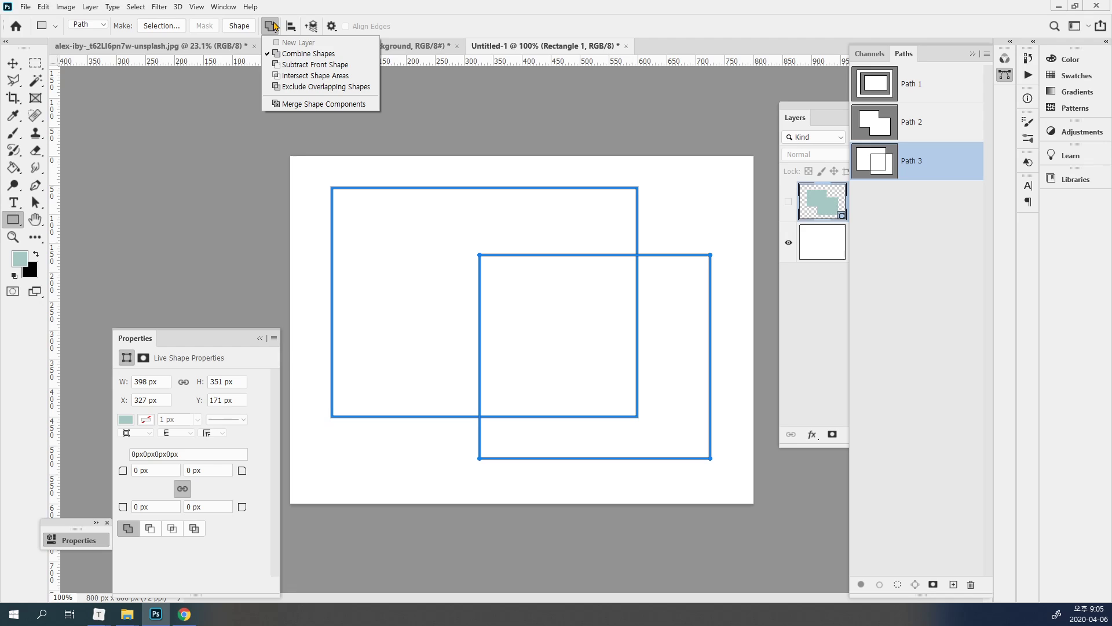
click(292, 65)
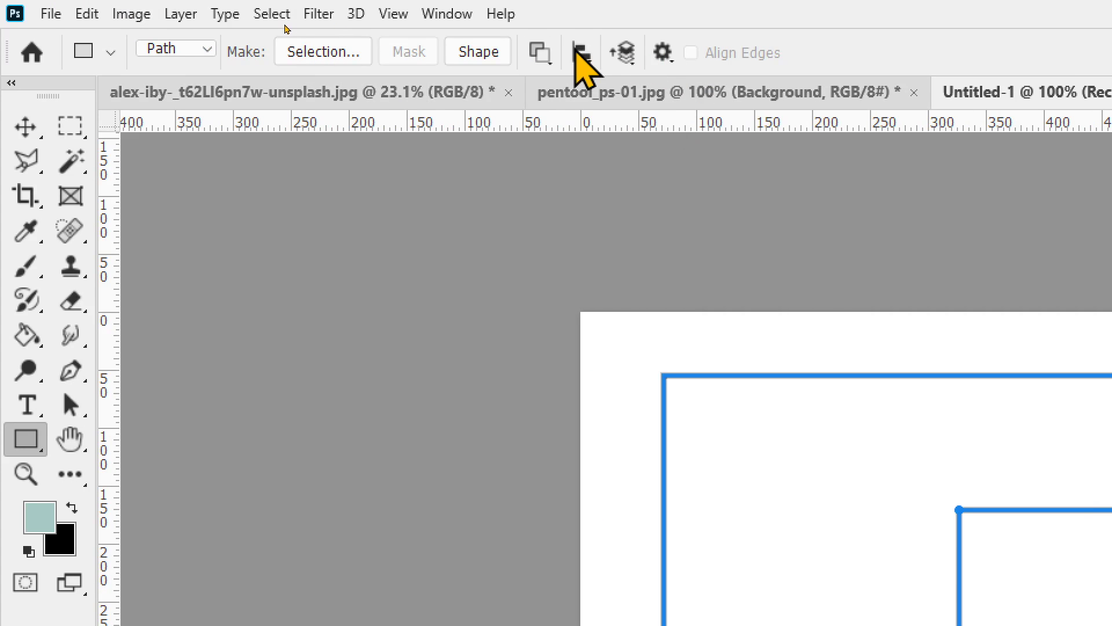
- Try Intersect Shape Areas and then Exclude Overlapping Shapes on the front rectangle of Path 3
click(540, 53)
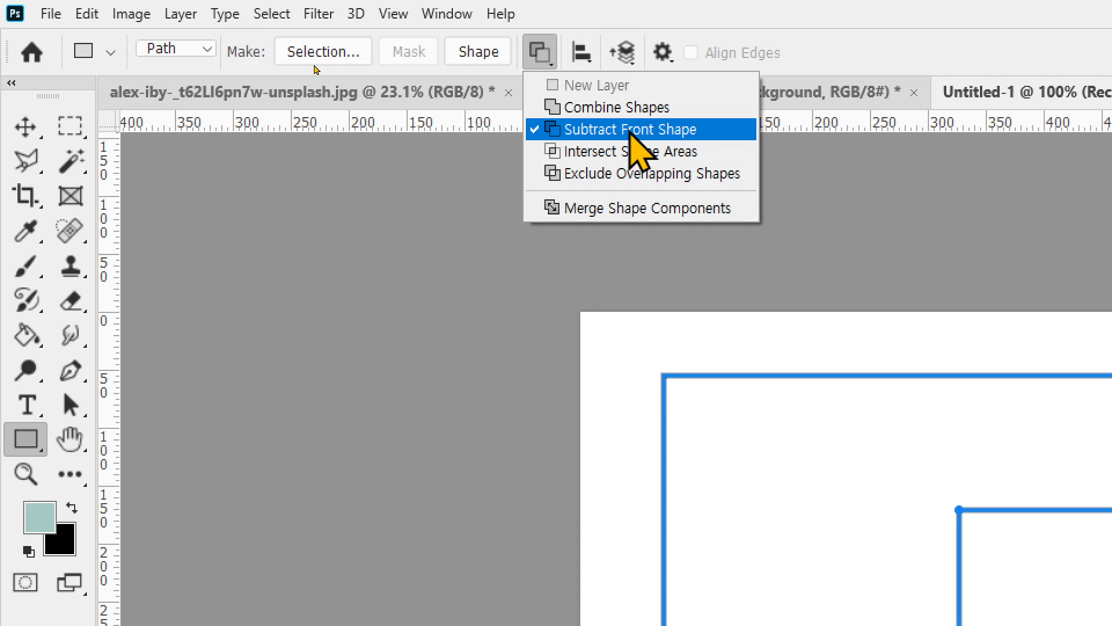
click(591, 153)
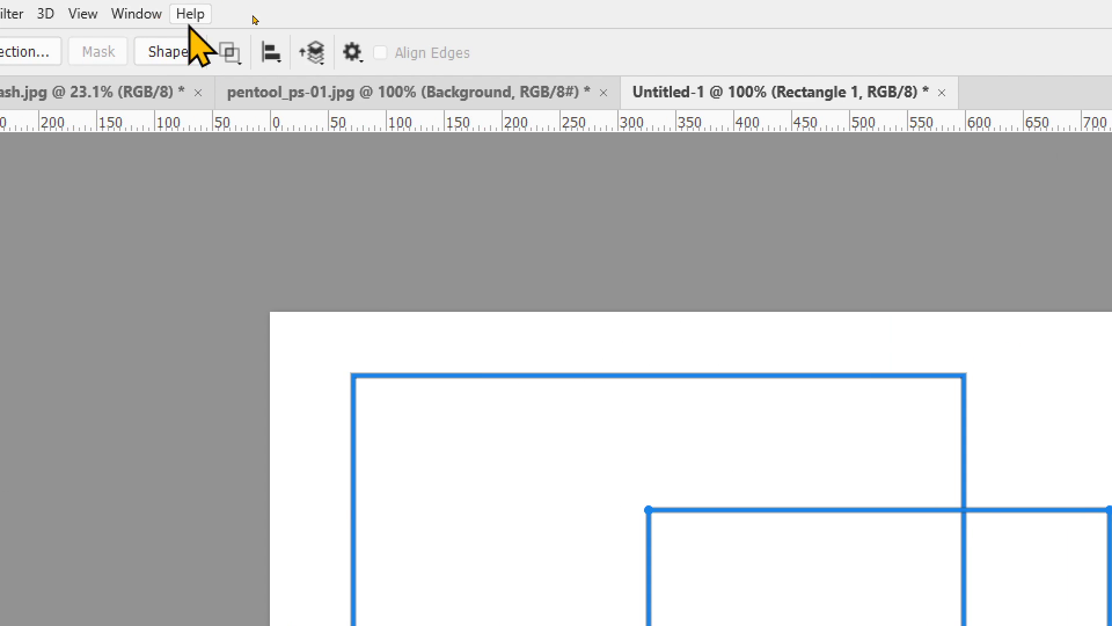
click(230, 53)
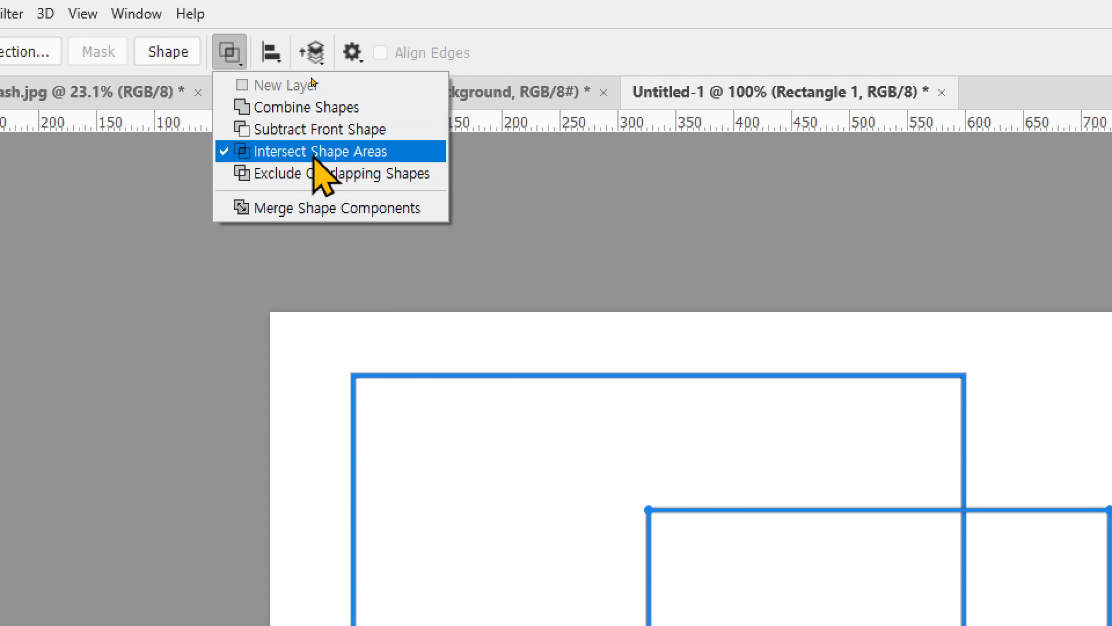
click(362, 175)
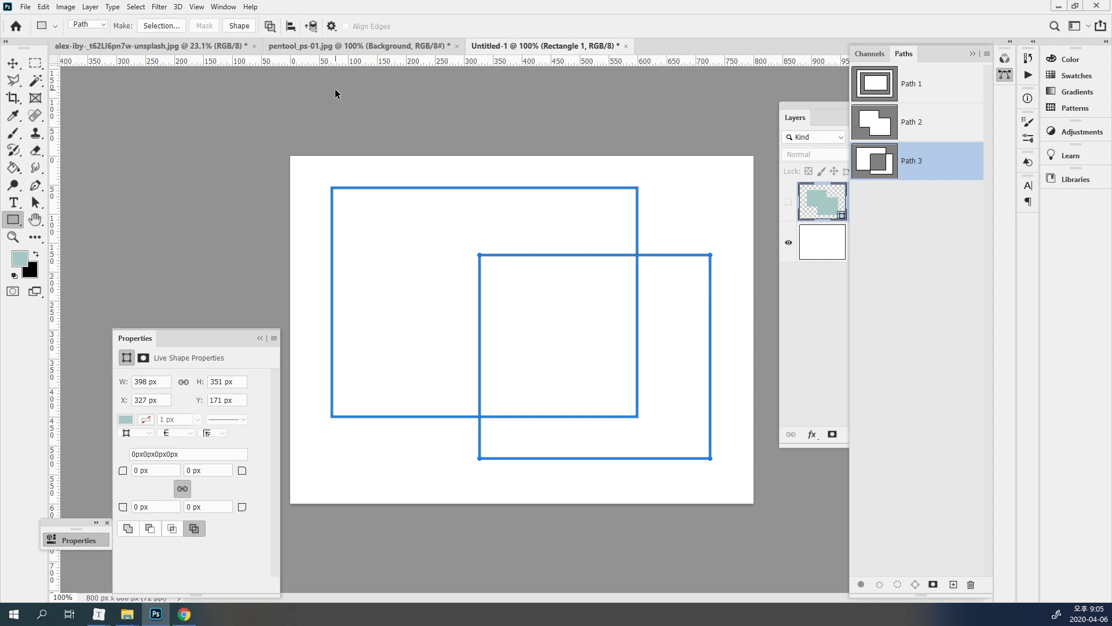
- Set the front rectangle to Intersect Shape Areas and merge the shape components into one path
click(270, 25)
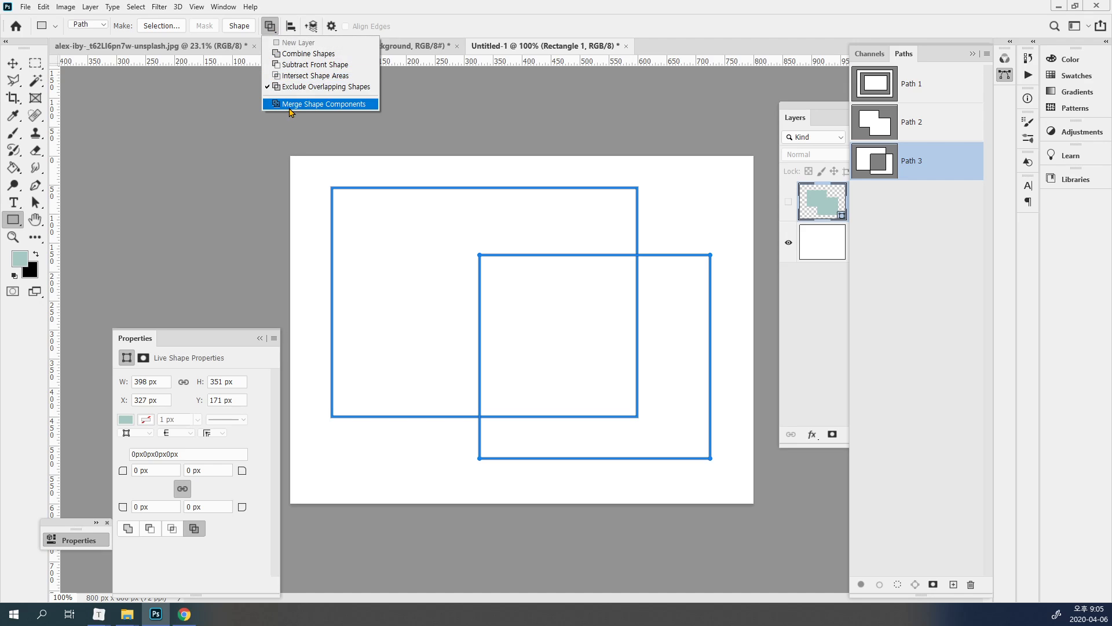
click(291, 76)
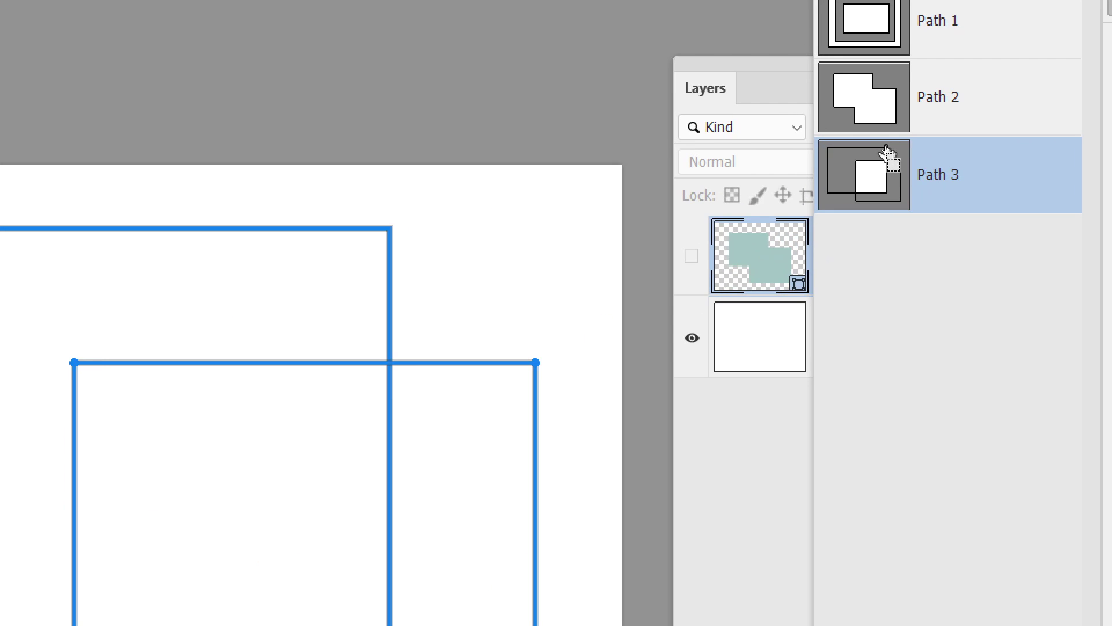
drag(886, 151, 396, 229)
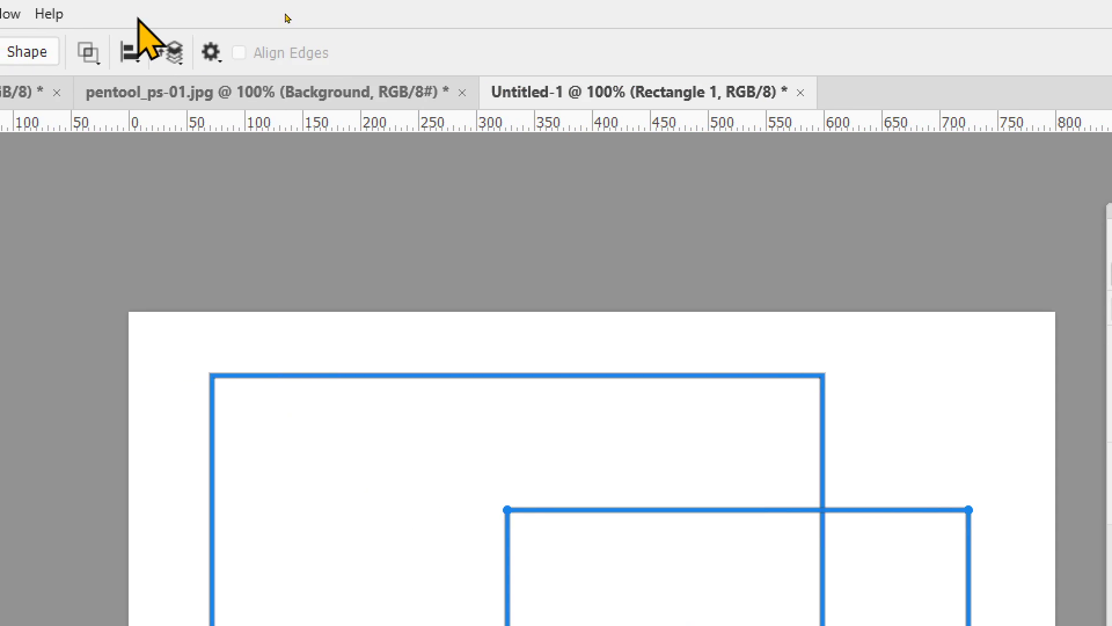
click(88, 52)
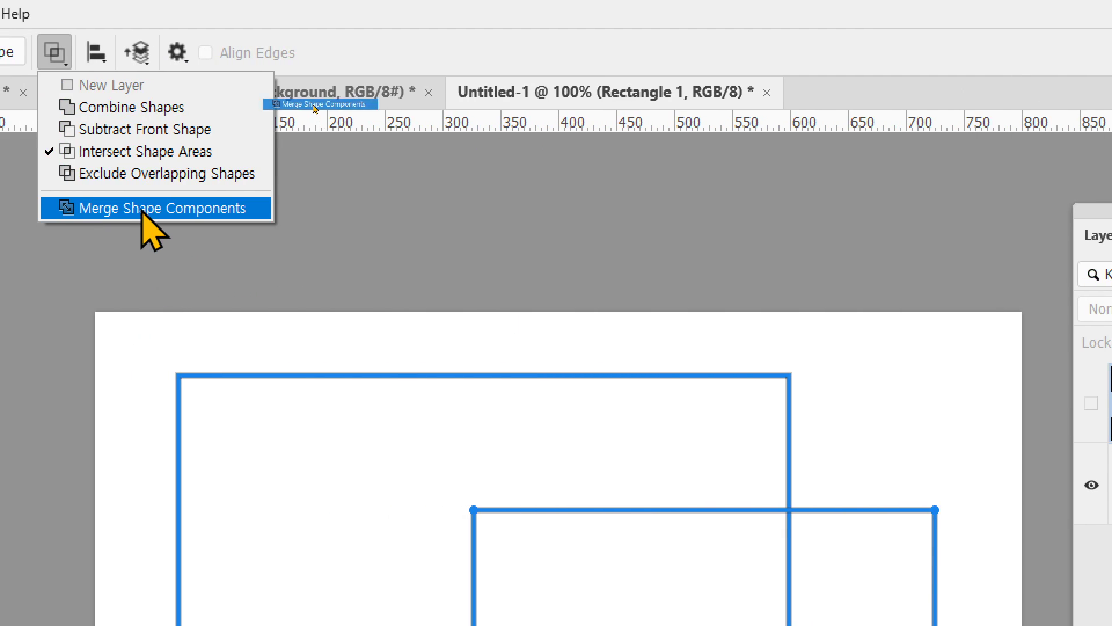
click(142, 211)
click(570, 455)
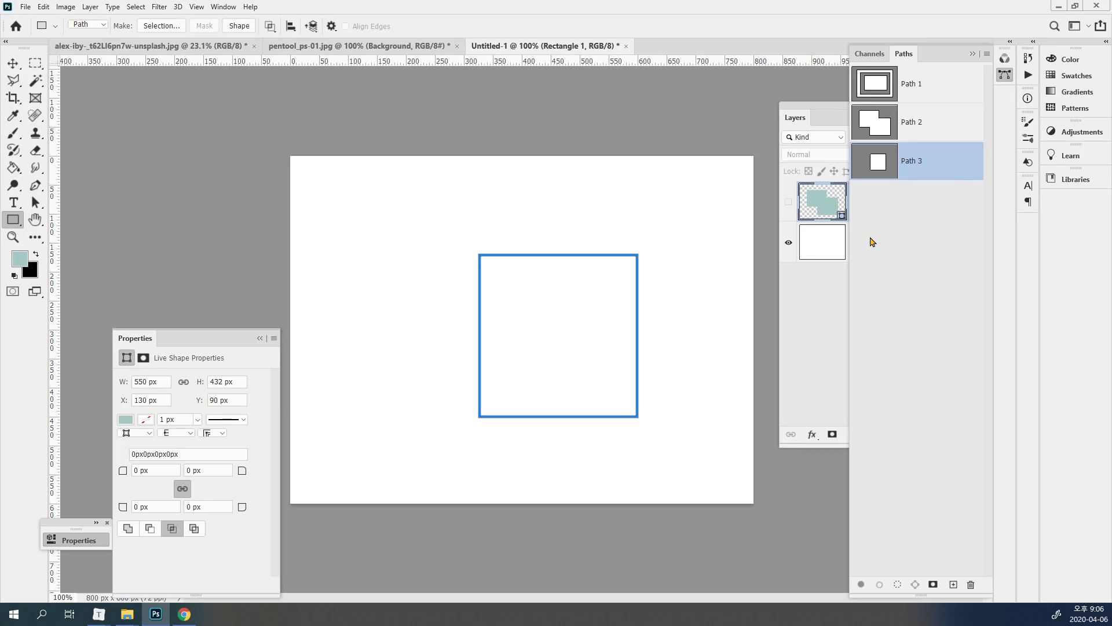
- Draw a small closed four-point path inside the merged rectangle, using the Pen tool with Exclude Overlapping Shapes
click(14, 65)
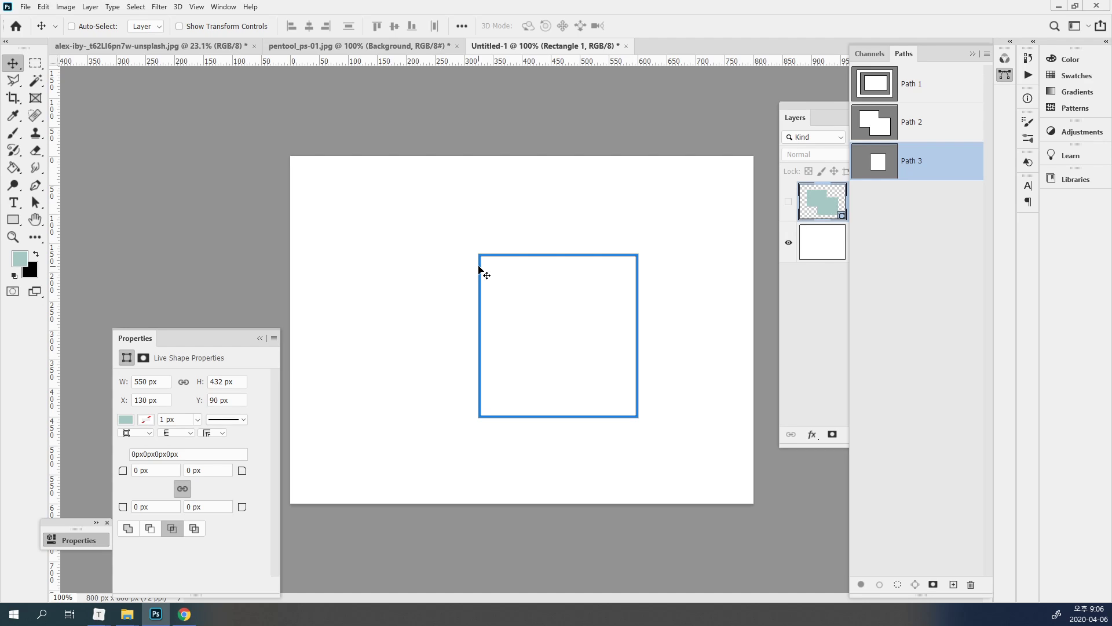
click(12, 219)
click(36, 184)
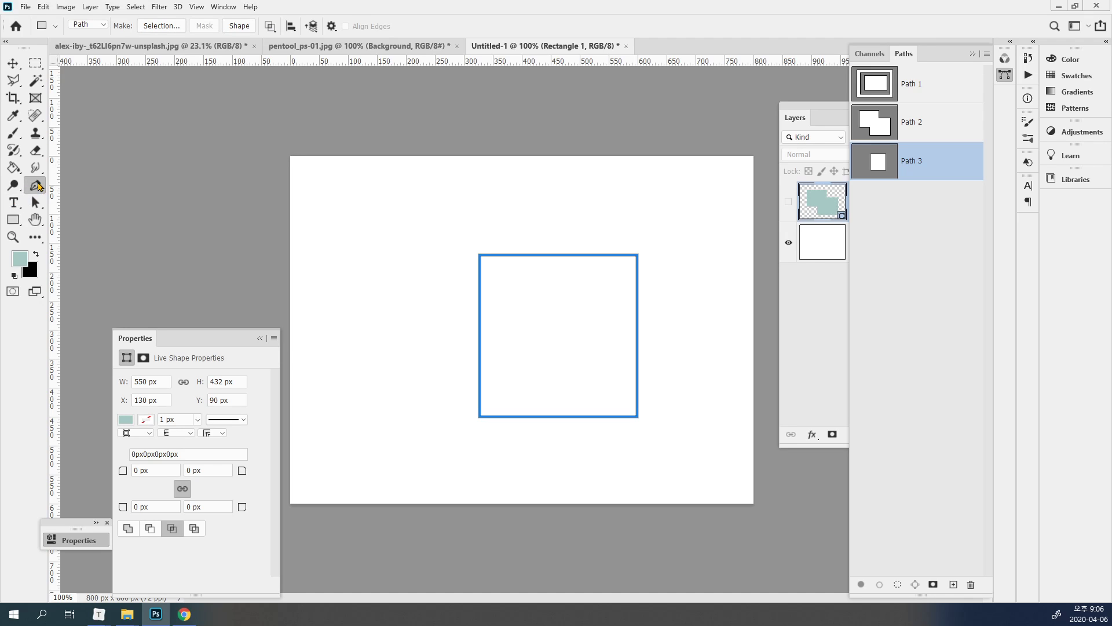
click(269, 26)
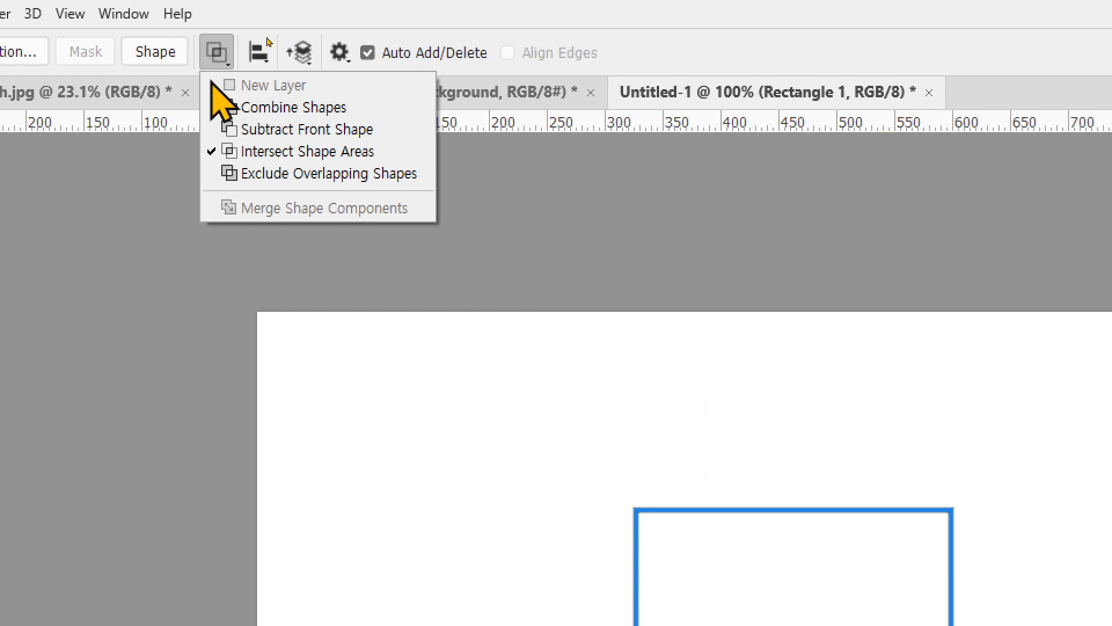
click(274, 173)
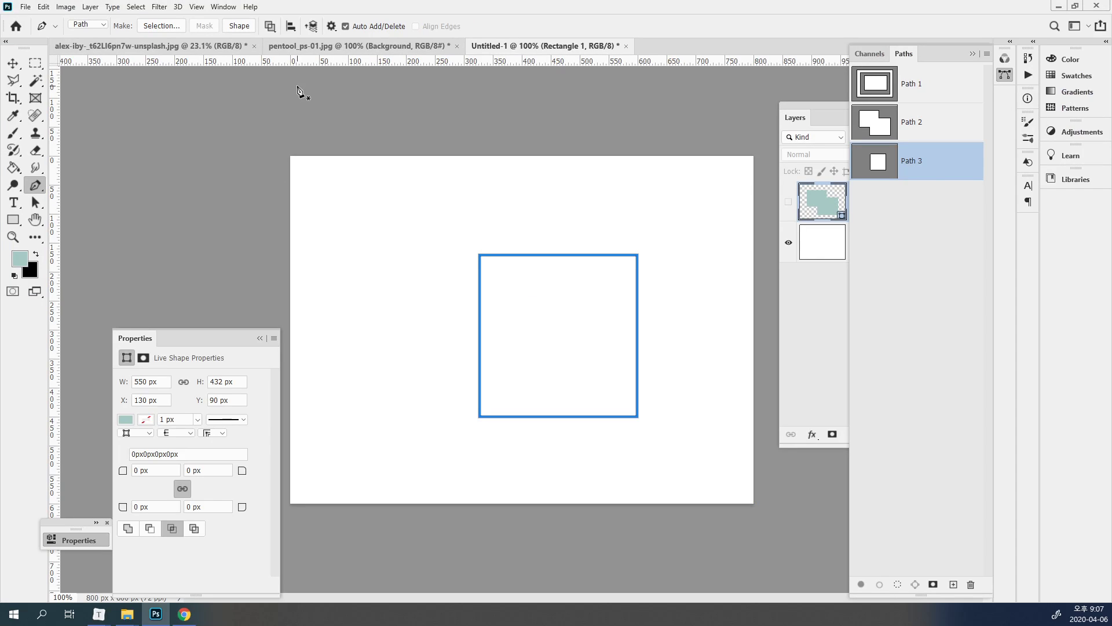
click(532, 288)
click(523, 327)
click(570, 325)
click(572, 299)
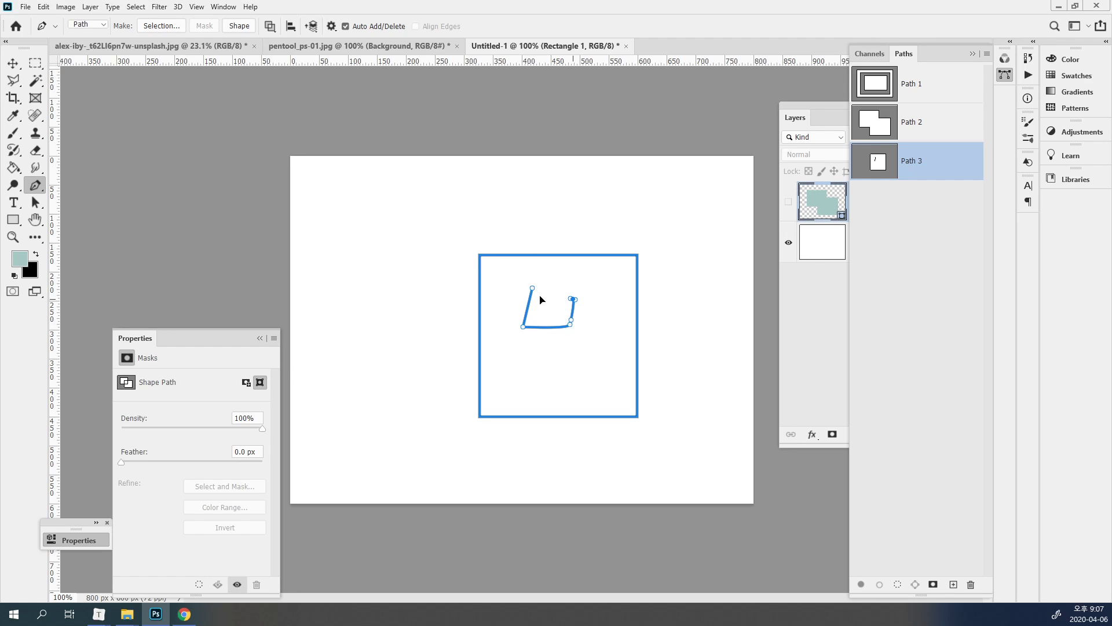
click(532, 288)
- Merge the shape components of Path 3, then load the path as a selection with the Move tool active
click(269, 26)
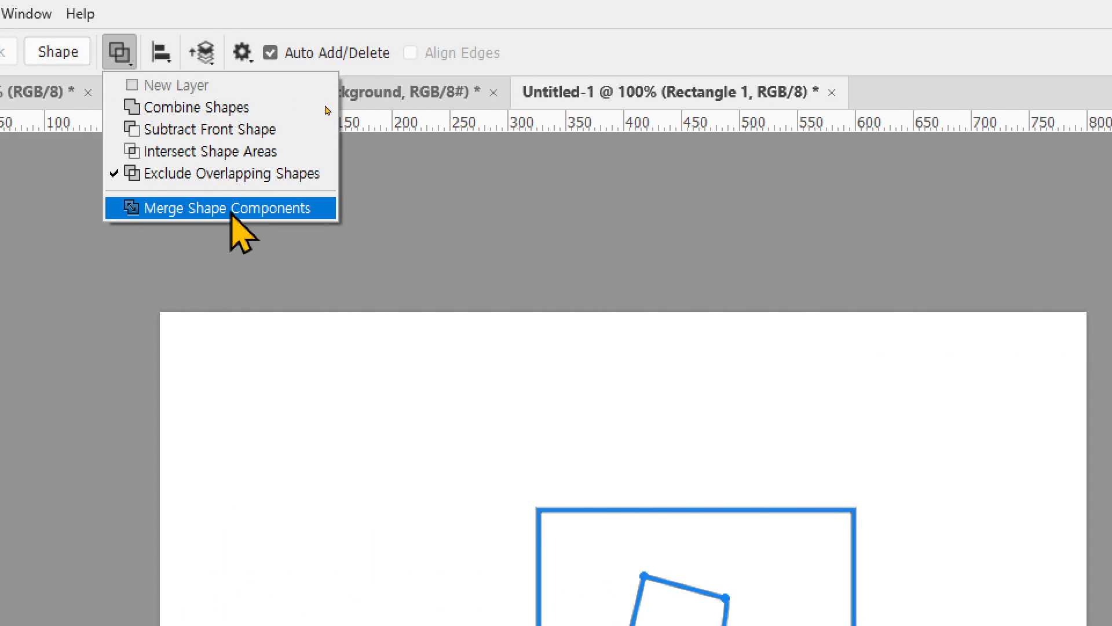
click(234, 215)
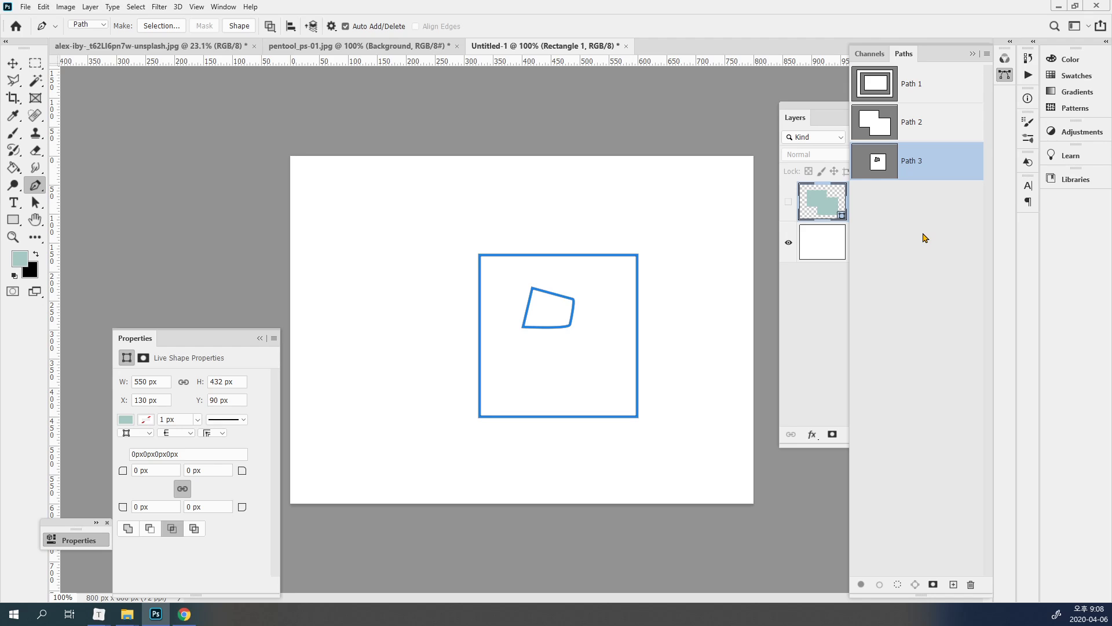
key(v)
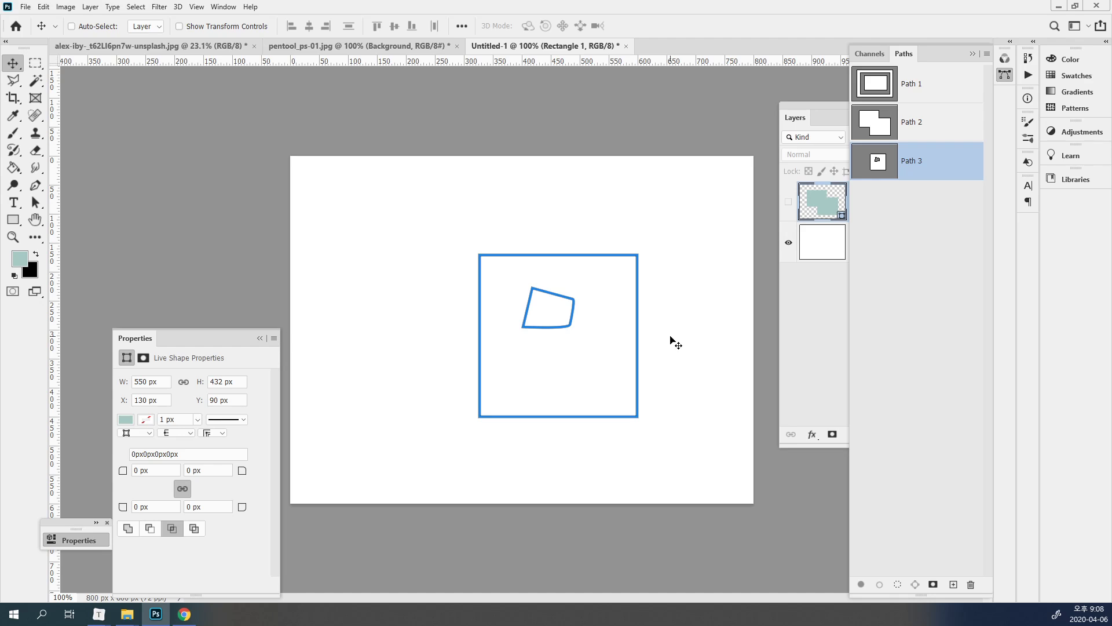
key(ctrl)
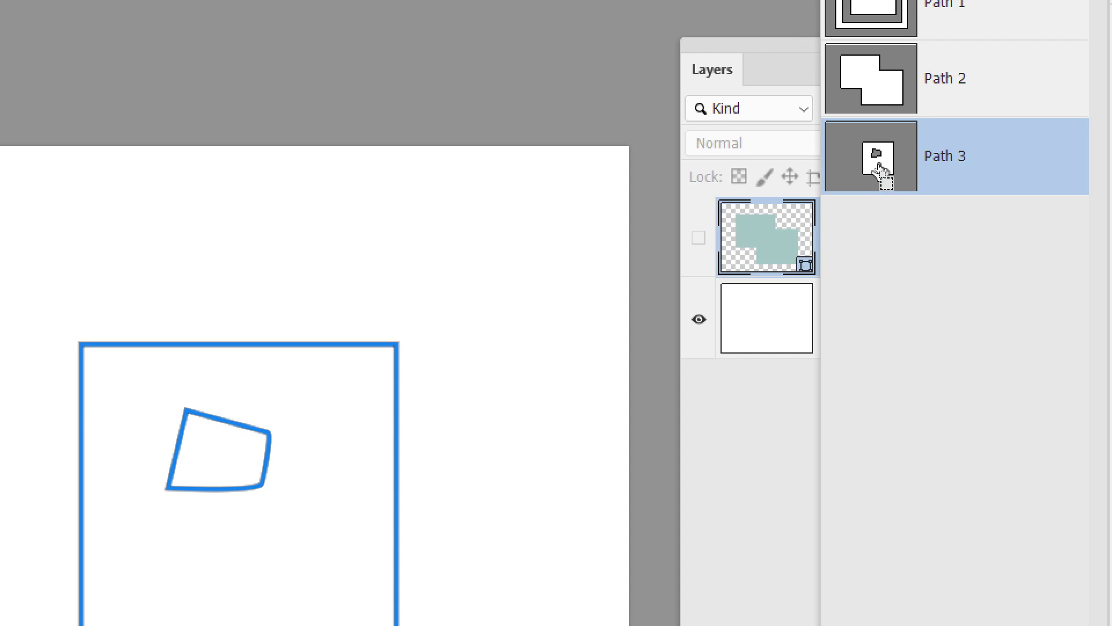
ctrl+click(879, 168)
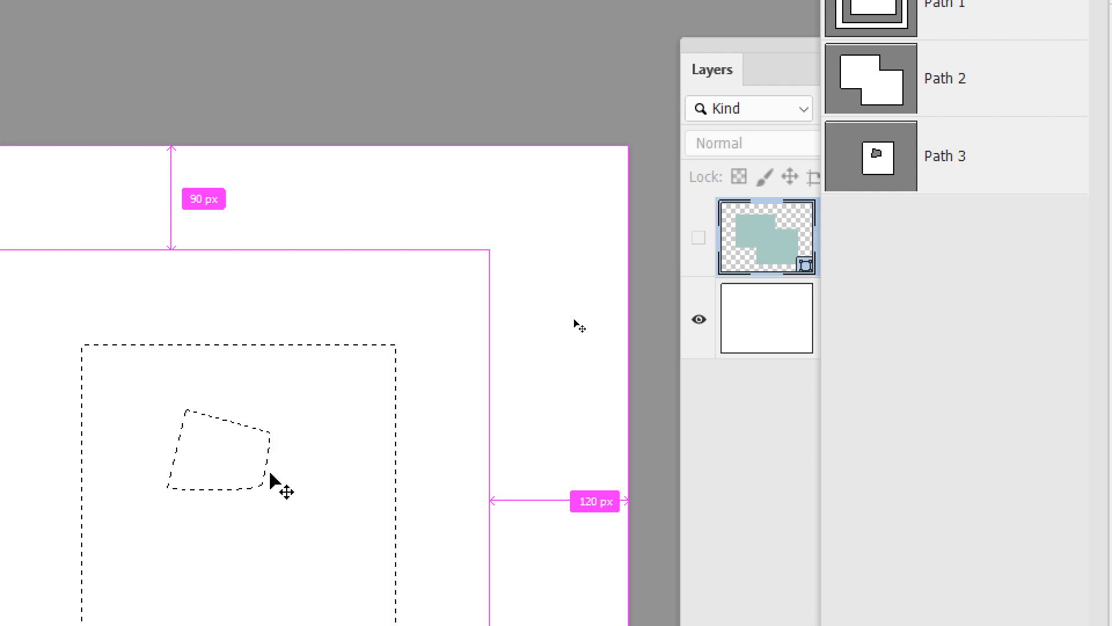
- Make the Rectangle 1 layer visible and add a layer mask to it from the active selection
click(722, 409)
click(791, 330)
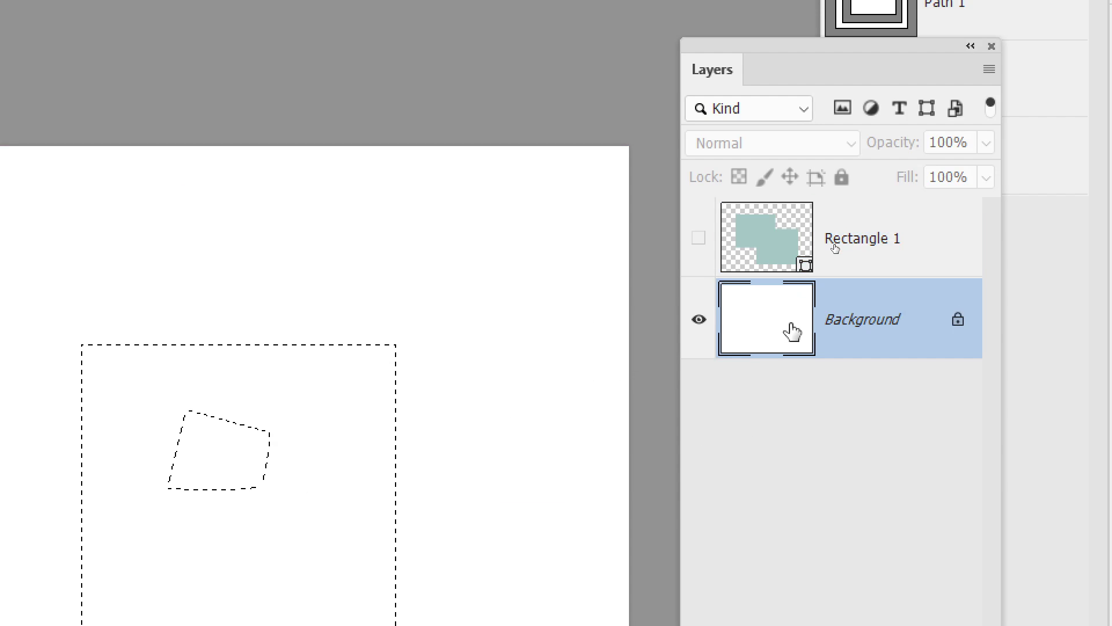
click(697, 239)
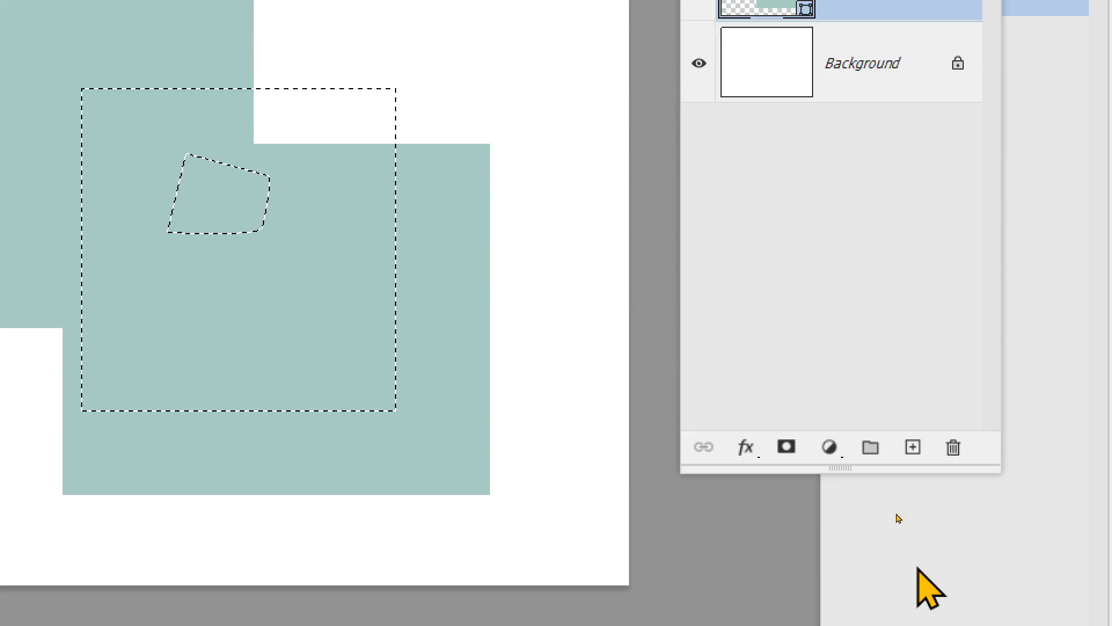
click(786, 446)
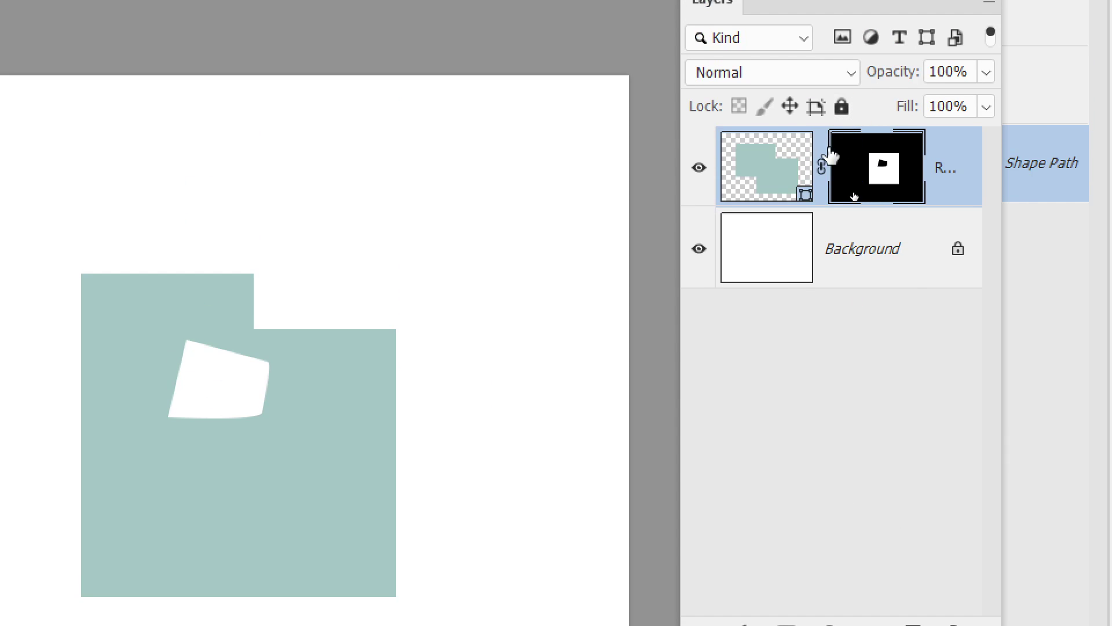
- Widen the Layers panel to make room for the full layer name, and select Path 3
drag(681, 215, 405, 197)
click(1037, 302)
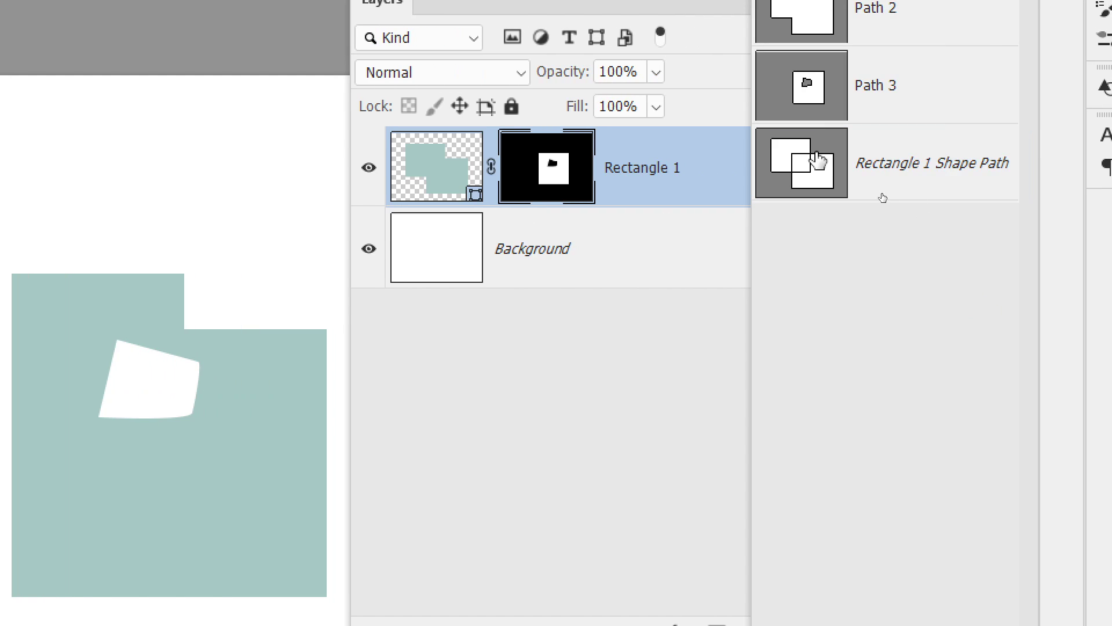
click(815, 104)
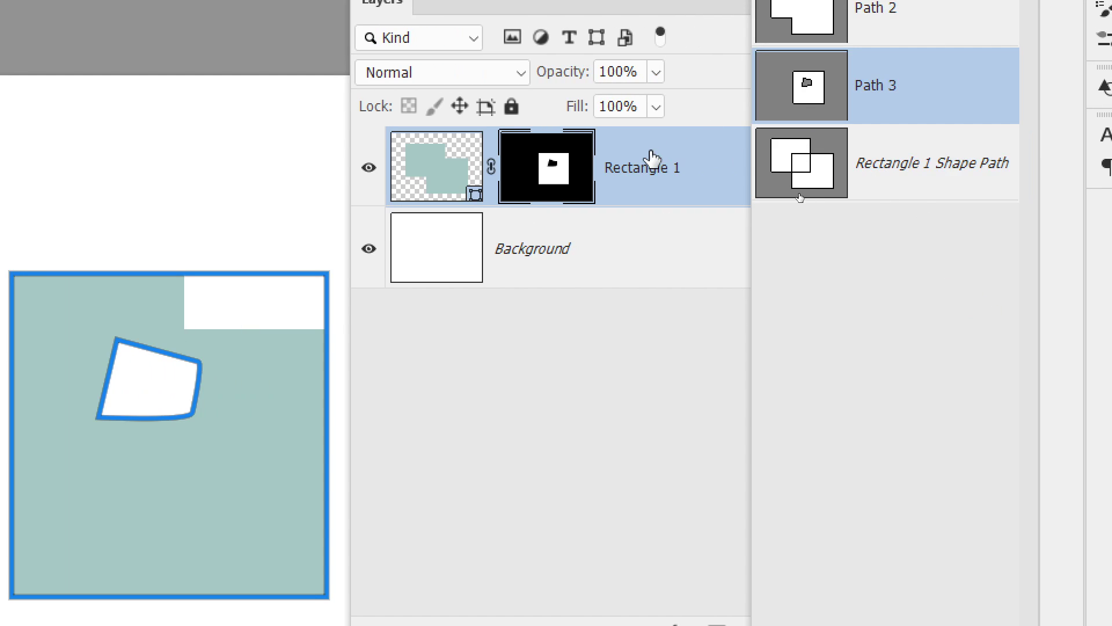
- Try to add Path 3 as a vector mask on the Rectangle 1 layer and target its layer mask
drag(652, 157, 711, 625)
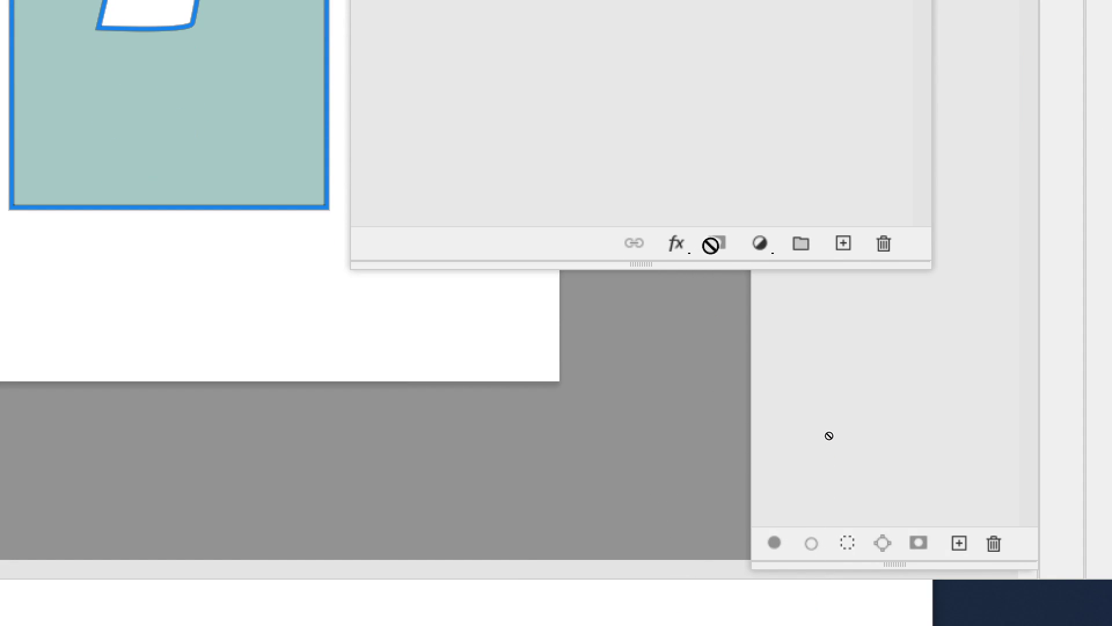
drag(712, 244, 714, 242)
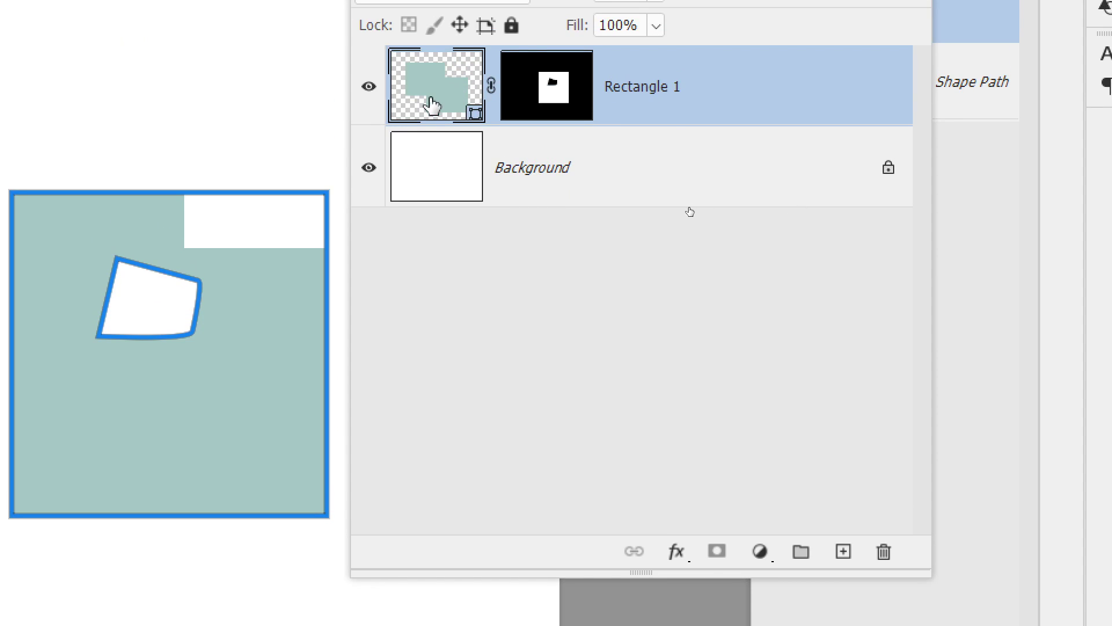
click(542, 101)
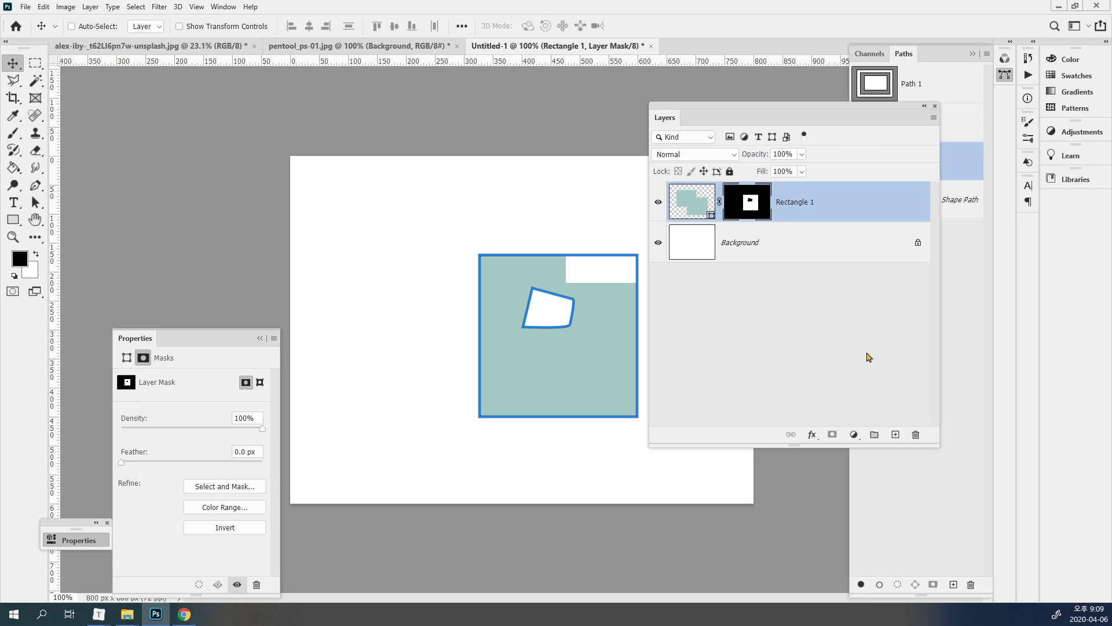
- Deselect all layers and paths, leaving the masked Rectangle 1 shape without a path outline
click(868, 357)
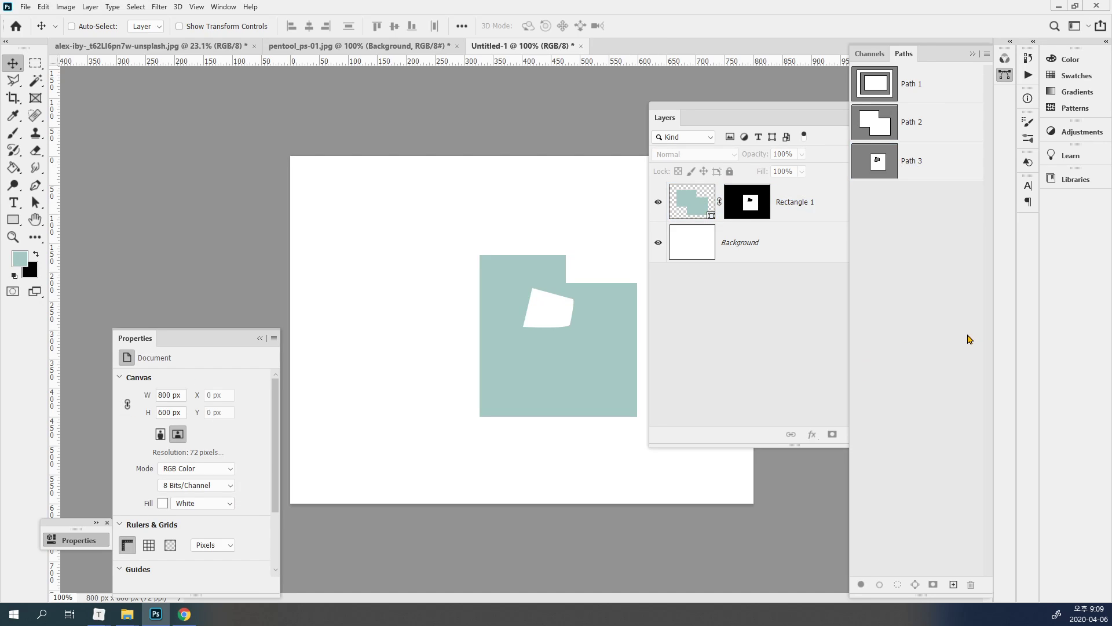
click(958, 285)
click(788, 363)
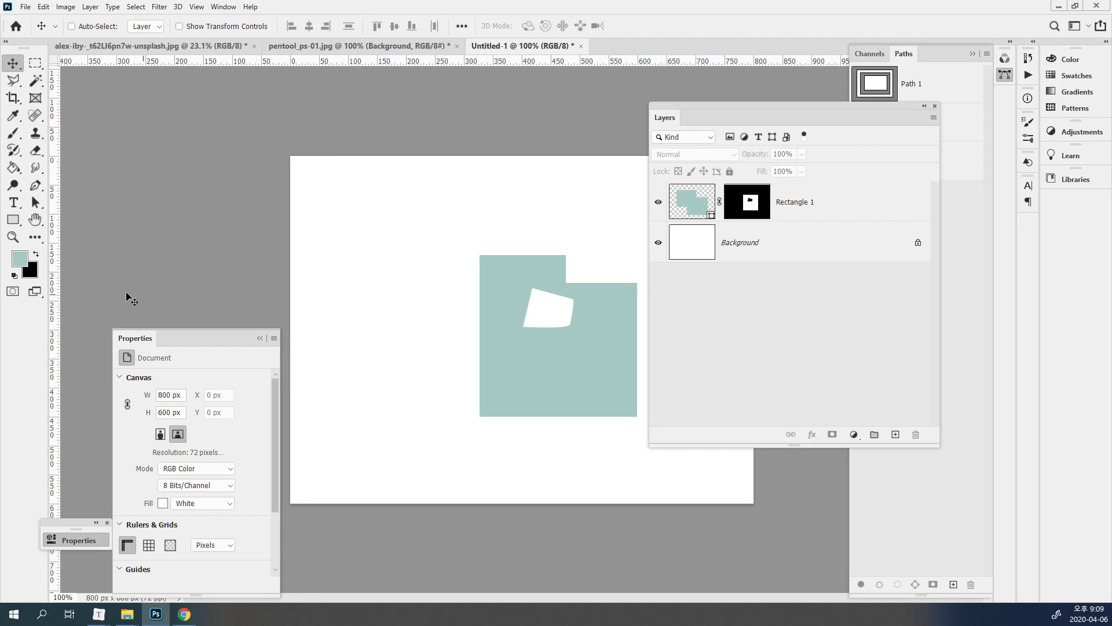